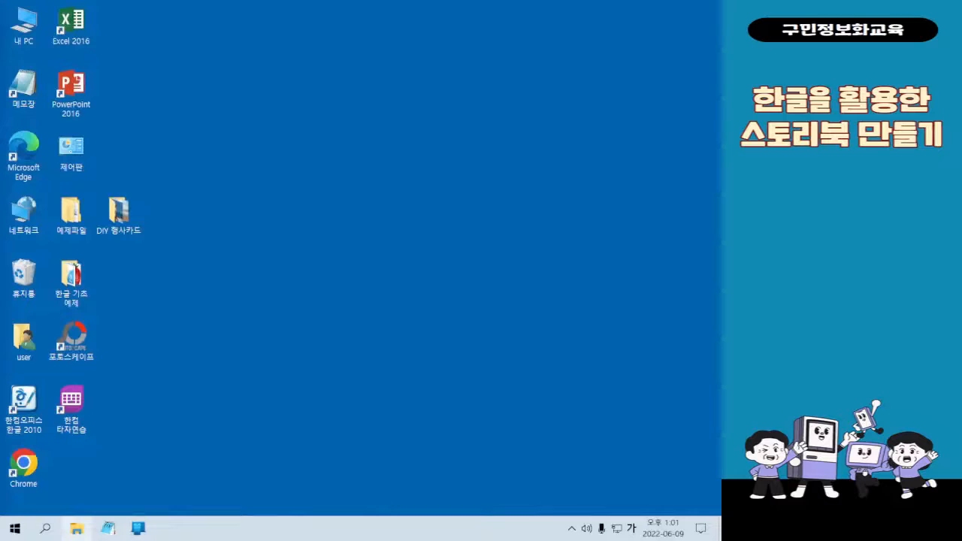
Step: Launch Hancom Office Hangul 2010 with a blank document and open File Explorer
key("Hangul")
key("Hangul")
left_click(139, 528)
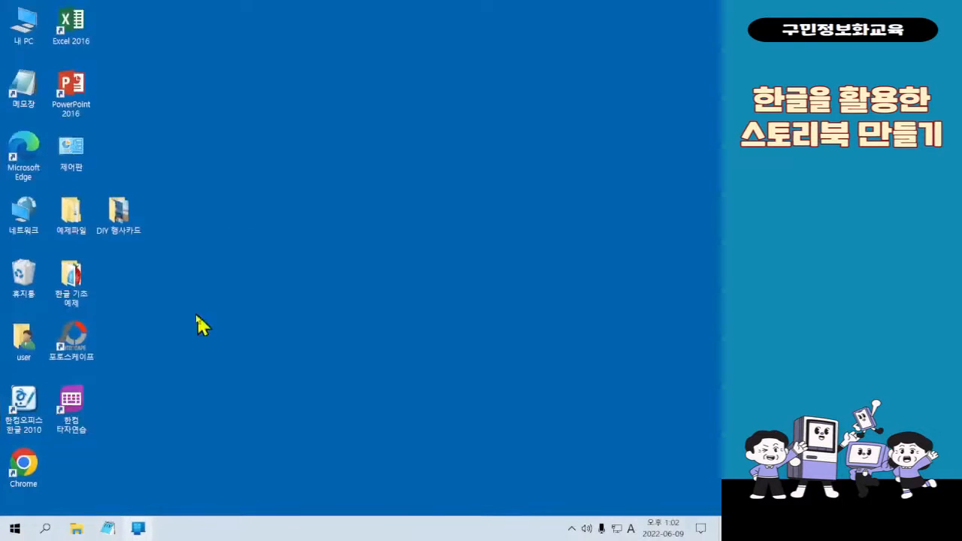
double_click(43, 413)
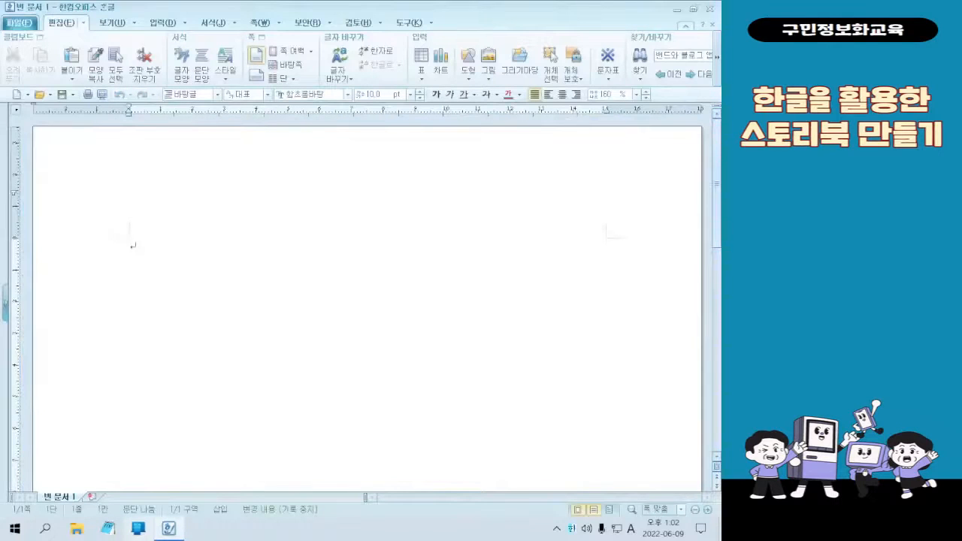
left_click(78, 530)
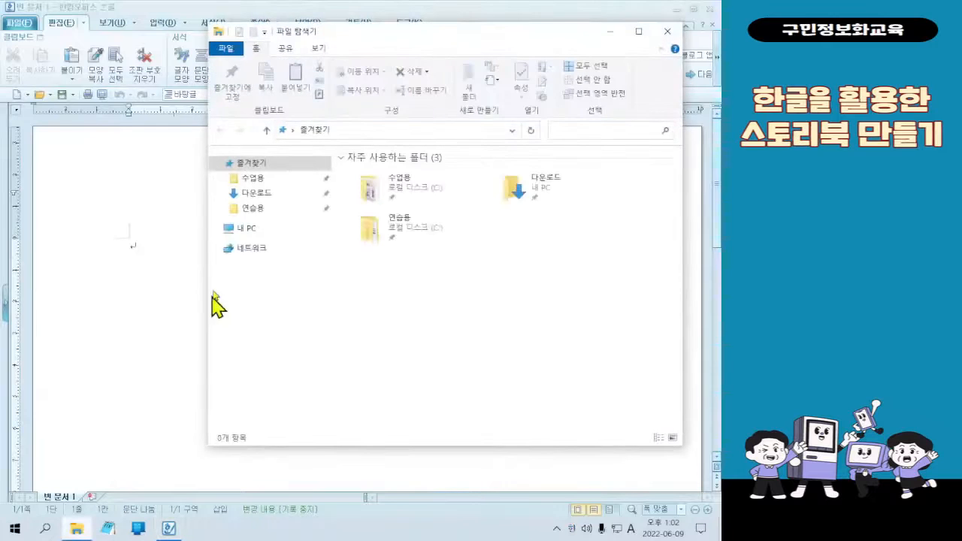
left_click(609, 31)
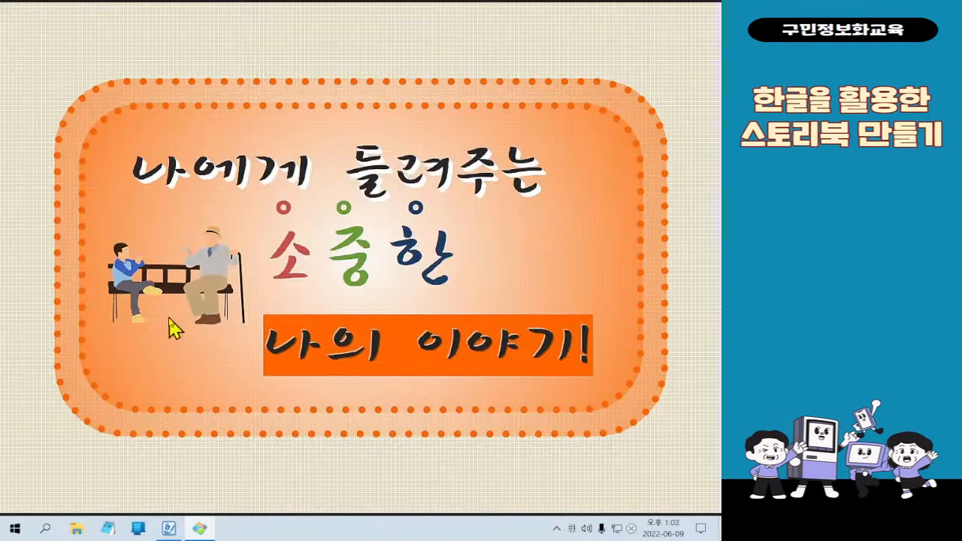
Step: Examine the finished storybook cover and My Story page images, minimize the image viewer and close the blank Hangul document
left_click(404, 321)
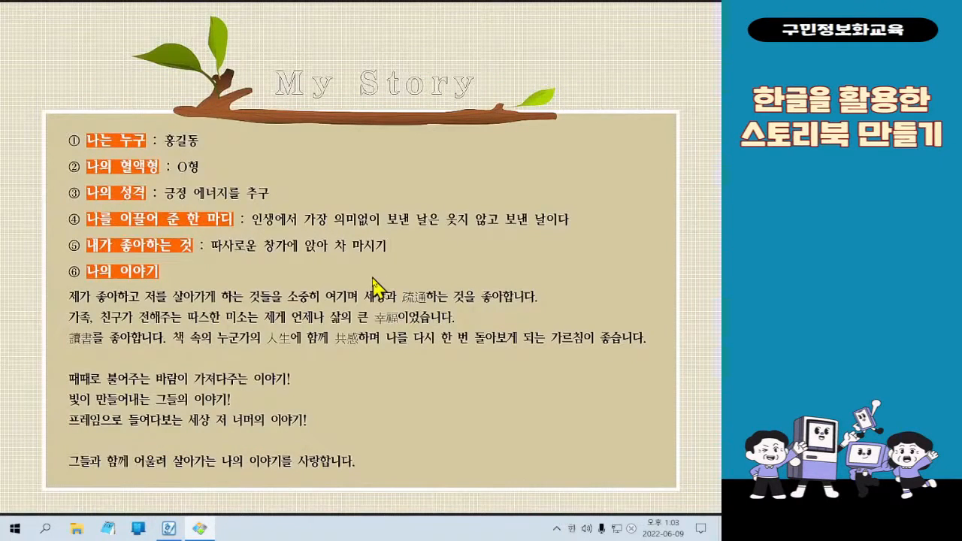
left_click(338, 387)
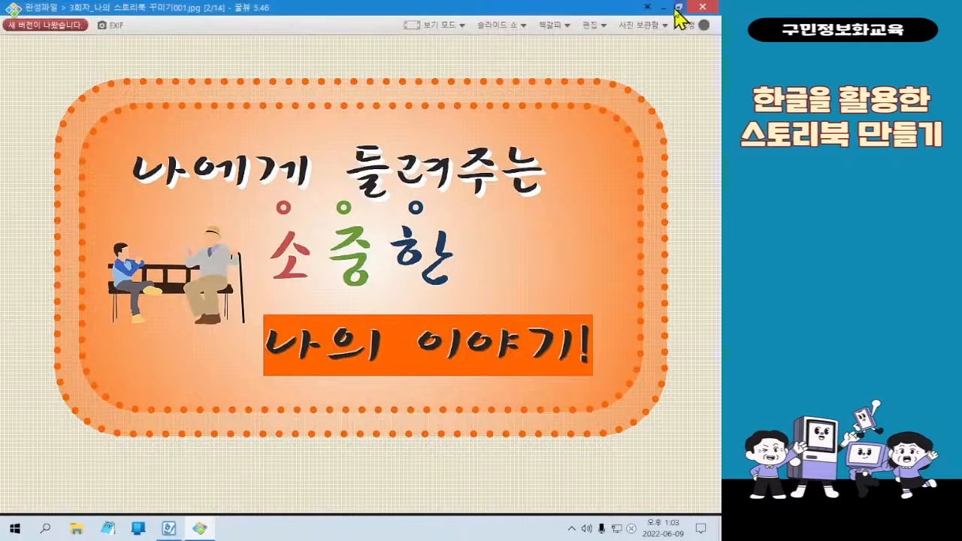
left_click(664, 7)
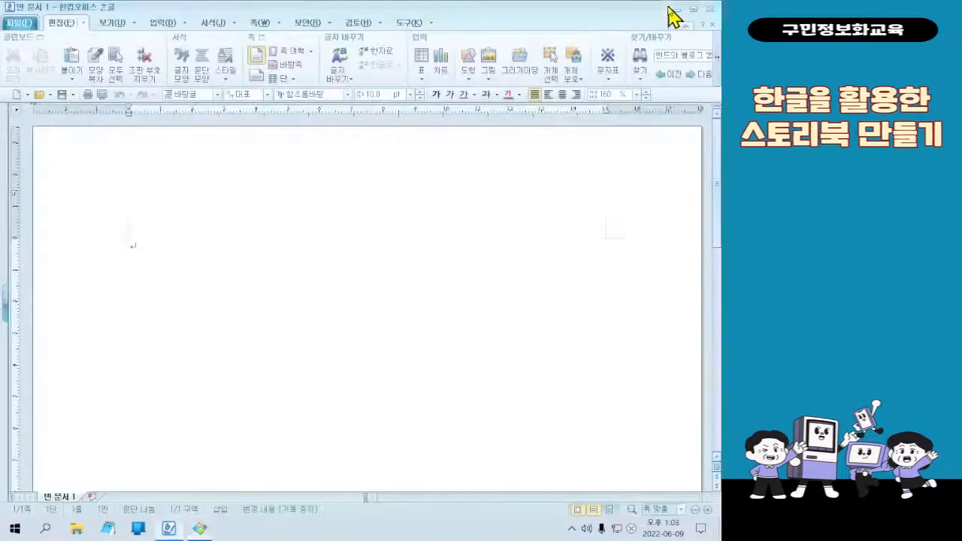
left_click(709, 9)
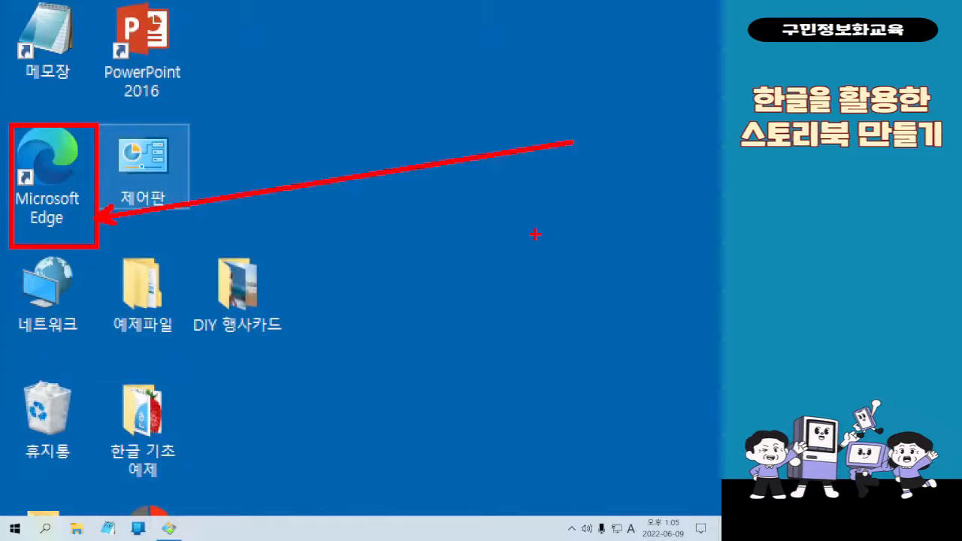
key("Escape")
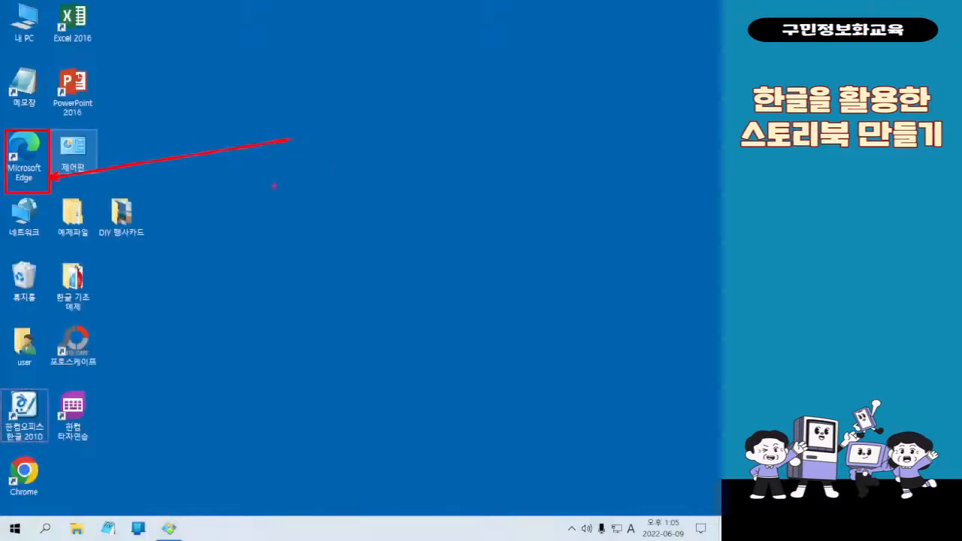
Step: Switch to Microsoft Edge and search Naver for "눈누"
double_click(38, 153)
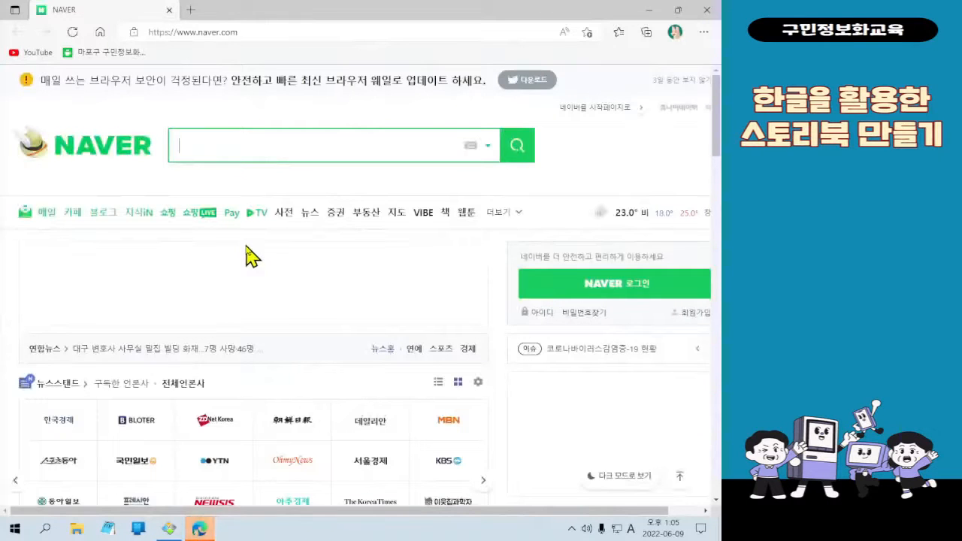
left_click(296, 142)
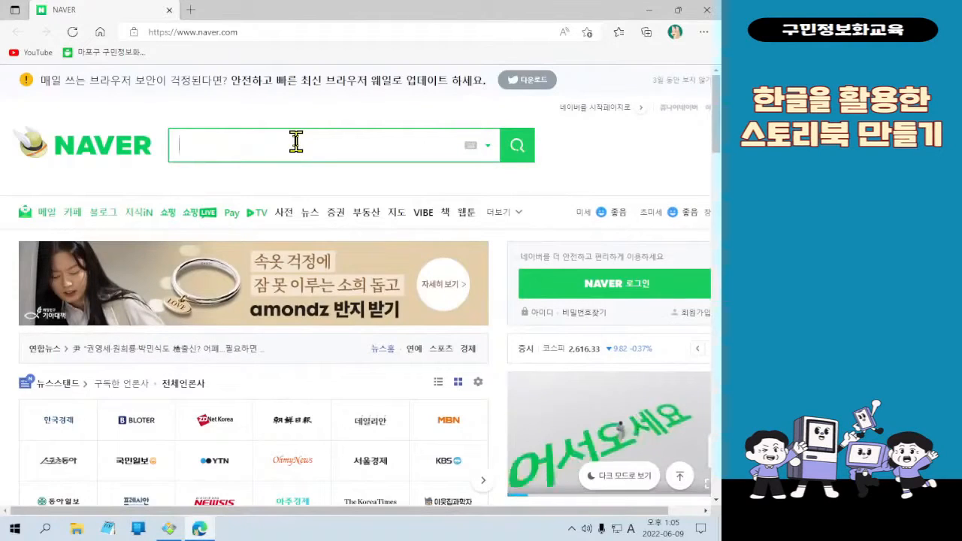
type("눈누")
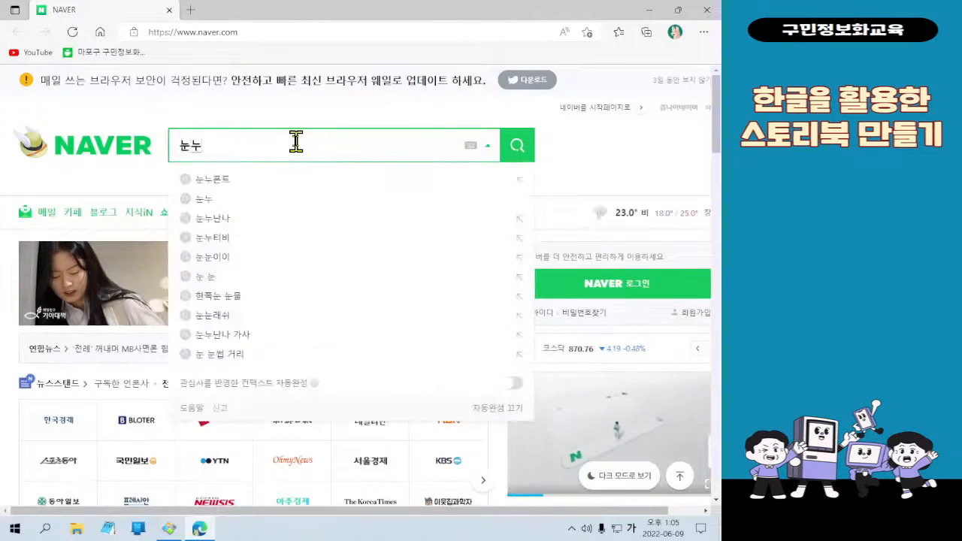
key("ctrl+1")
left_click(329, 165)
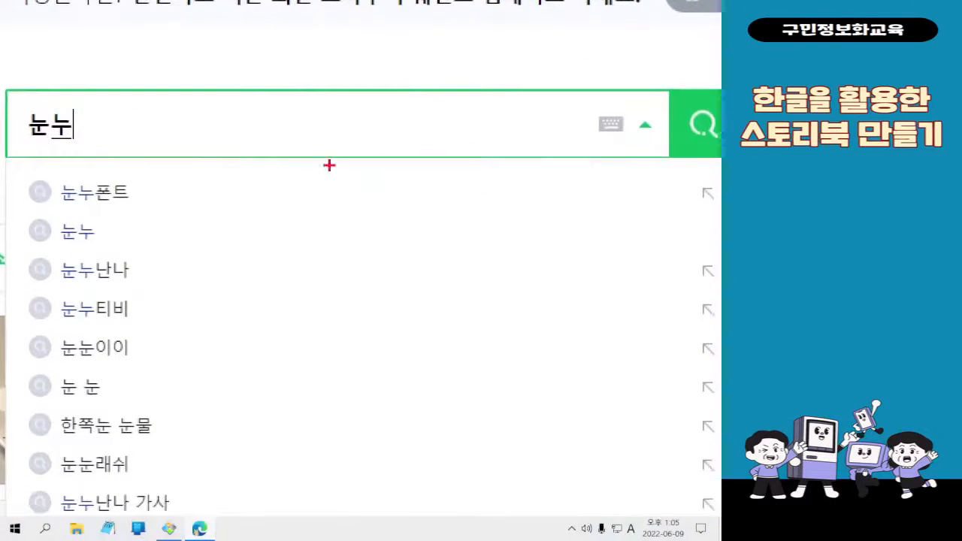
mouse_move(666, 87)
left_mouse_down()
mouse_move(720, 156)
mouse_move(562, 354)
mouse_move(458, 450)
left_mouse_up()
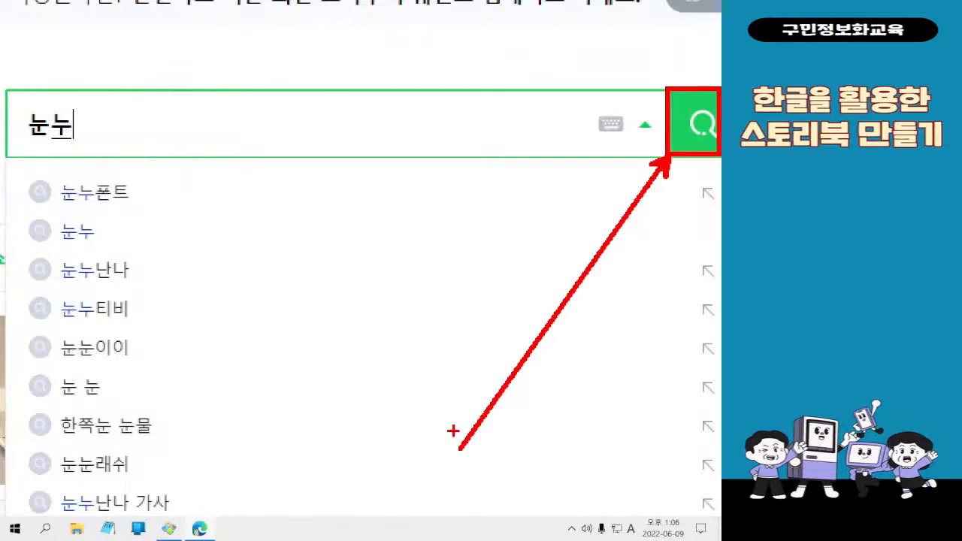
left_click(702, 124)
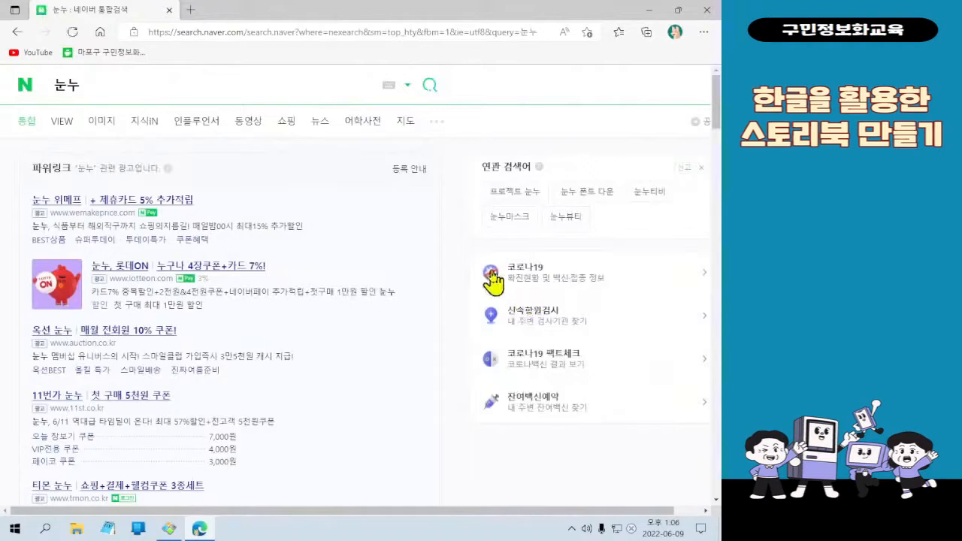
Step: Open the 눈누 website (noonnu.cc) from the search results
scroll(216, 174, "down", 2)
scroll(214, 167, "down", 2)
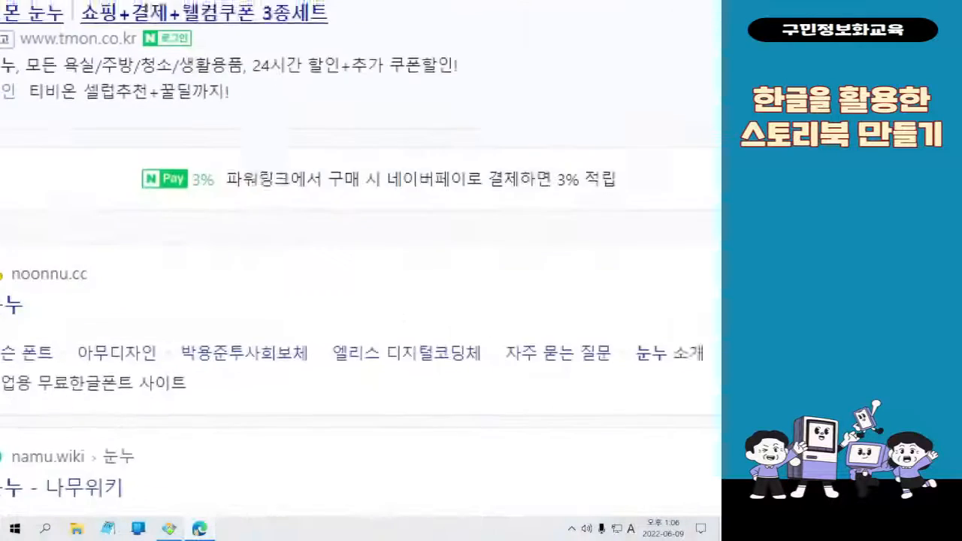
left_click_drag(176, 311, 179, 318)
mouse_move(197, 220)
left_mouse_down()
mouse_move(226, 218)
mouse_move(239, 193)
left_mouse_up()
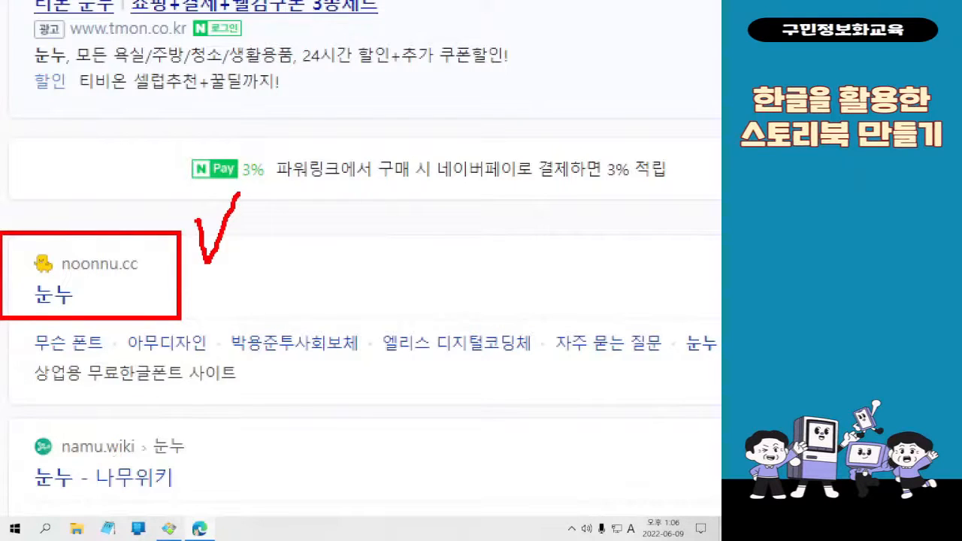
left_click(44, 293)
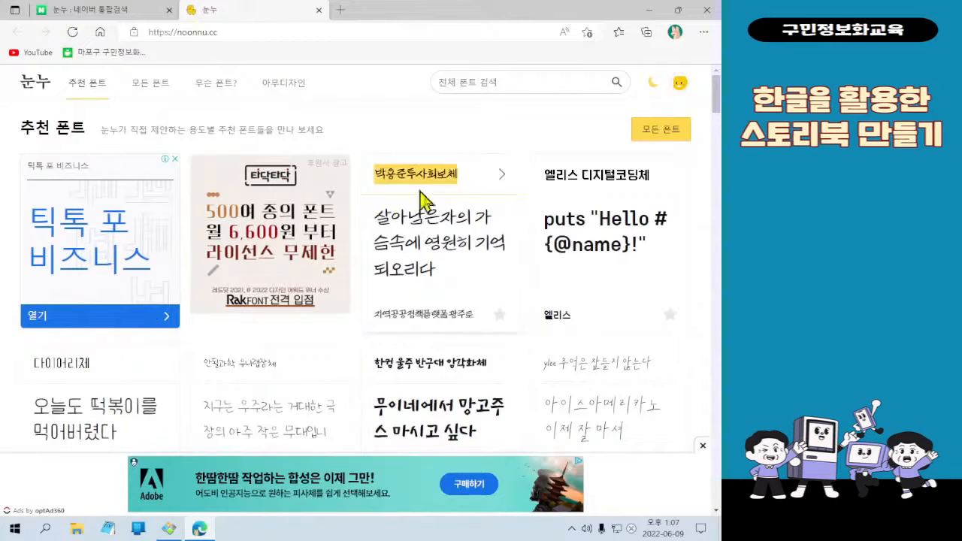
Step: Look over the recommended fonts, open the 모든 폰트 list and dismiss the pop-up advertisement
scroll(410, 263, "down", 1)
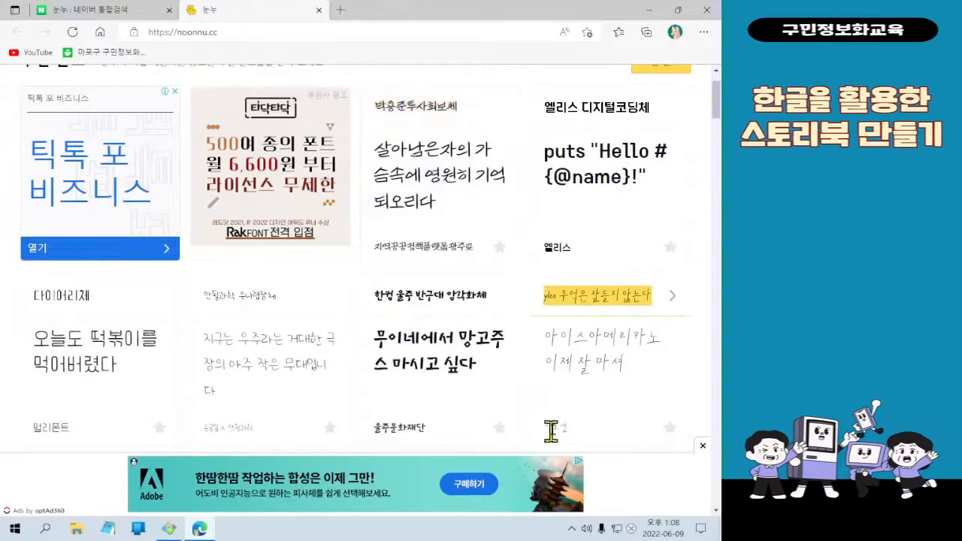
scroll(570, 413, "up", 1)
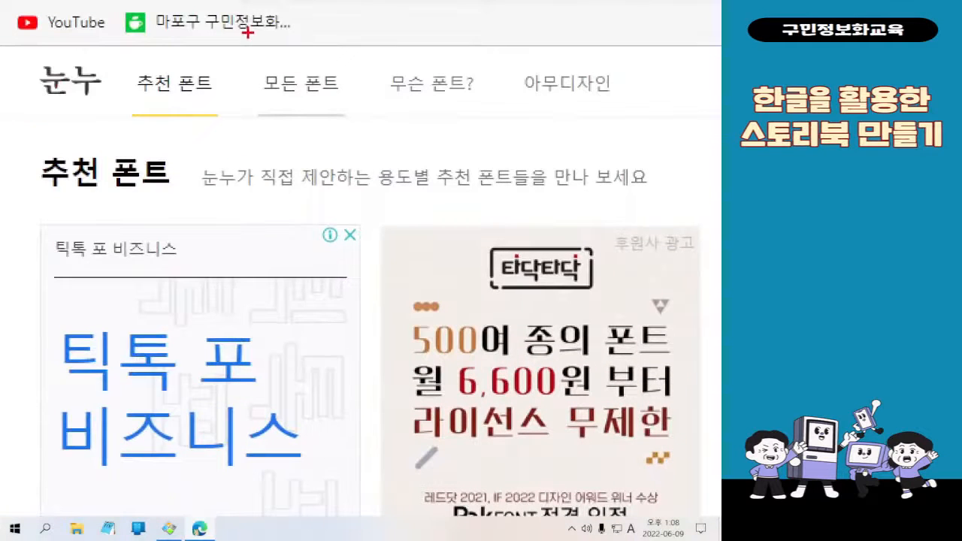
left_click_drag(247, 33, 364, 133)
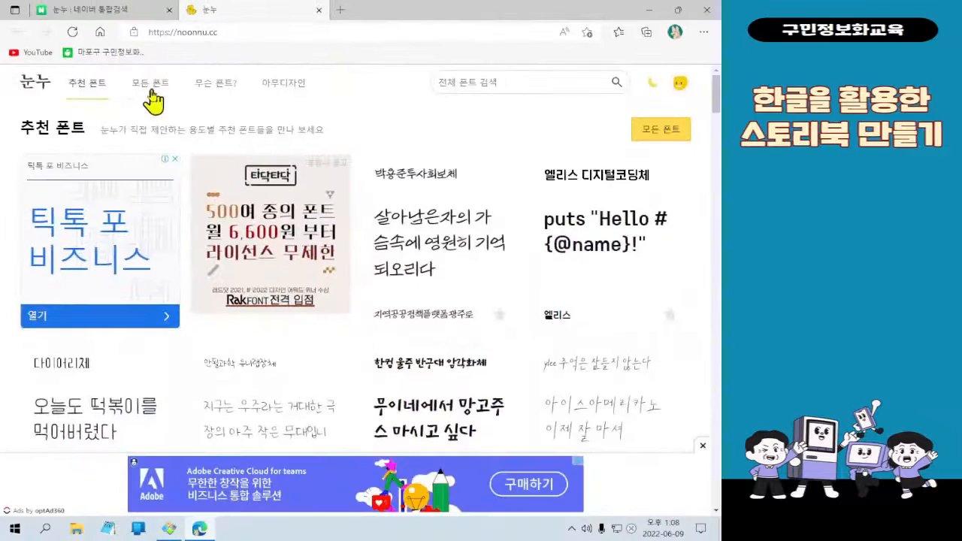
left_click(300, 97)
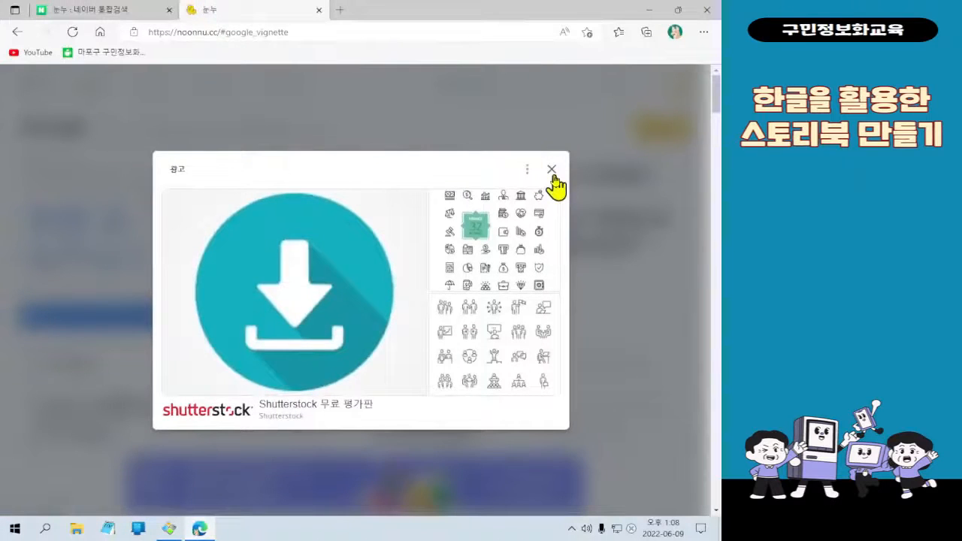
left_click(500, 124)
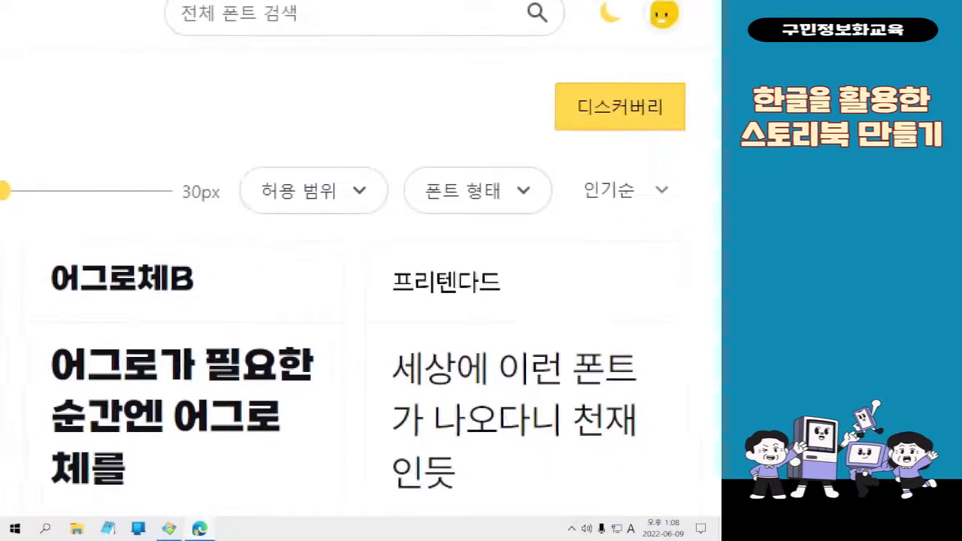
Step: Filter the full font list by the 고딕 font style
left_click_drag(386, 157, 541, 226)
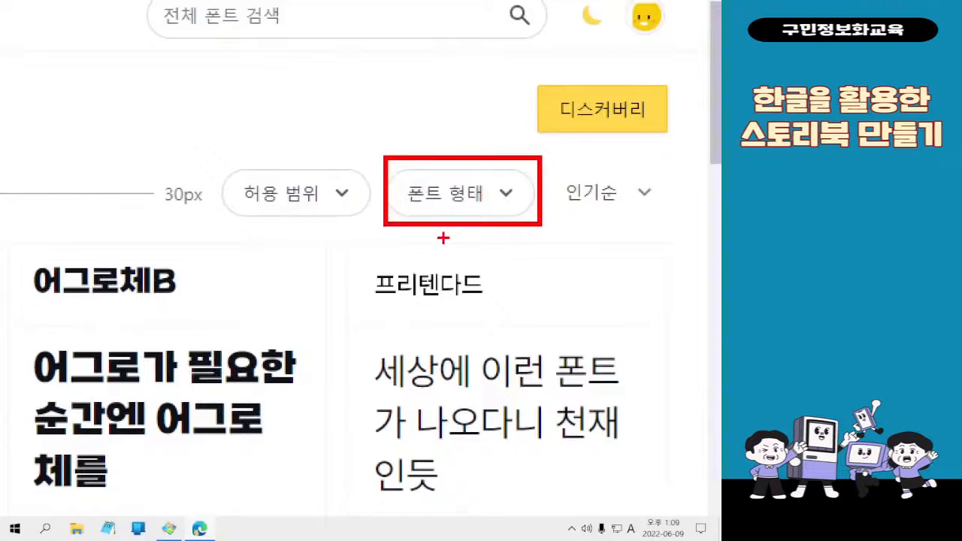
left_click_drag(443, 238, 244, 422)
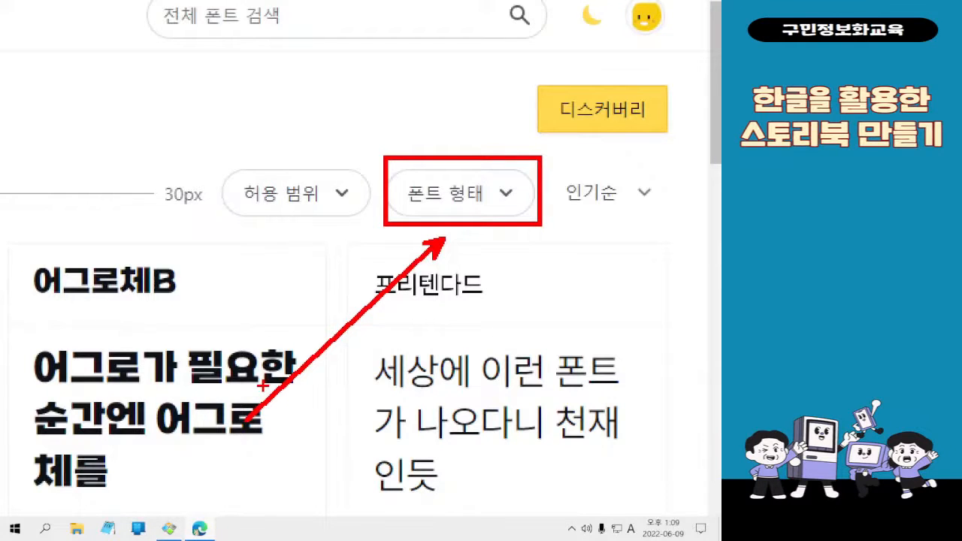
left_click(436, 207)
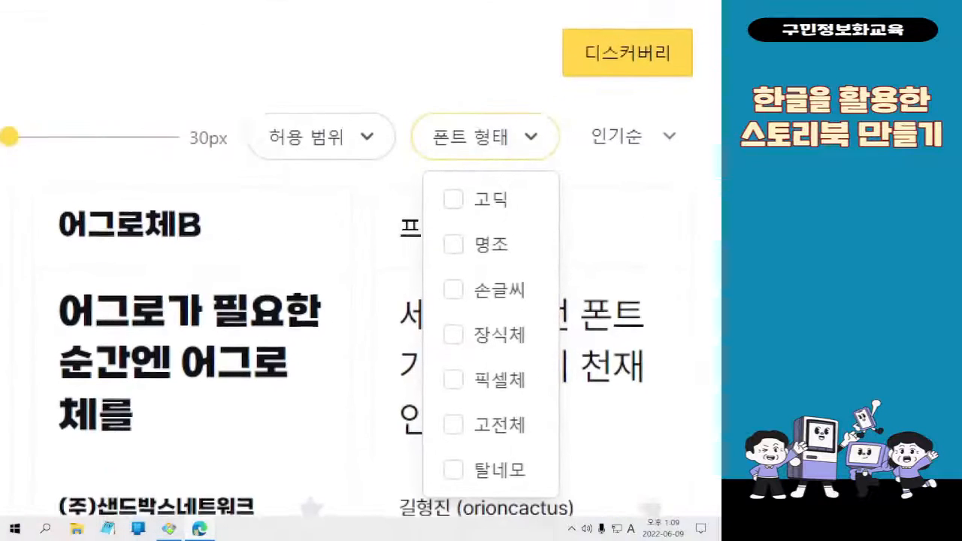
left_click(631, 222)
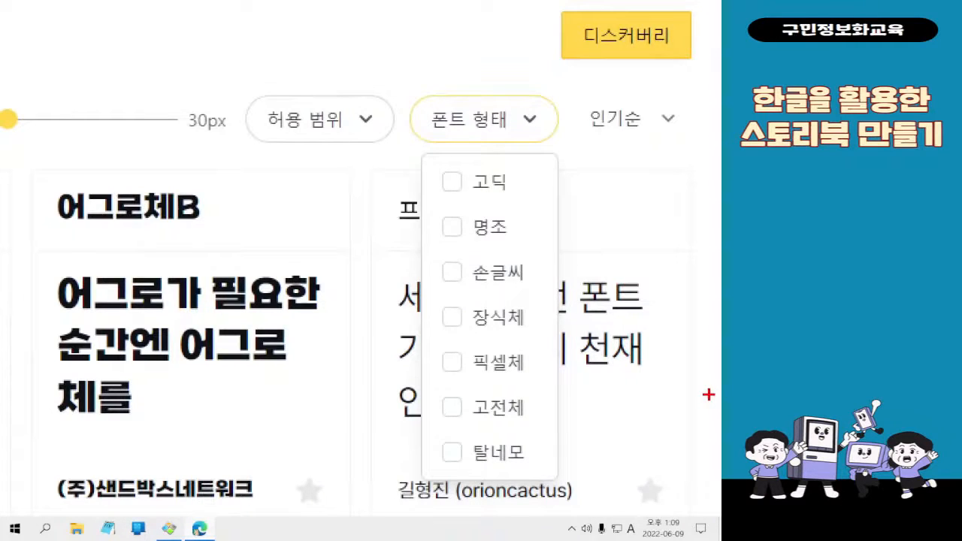
left_click_drag(422, 160, 516, 214)
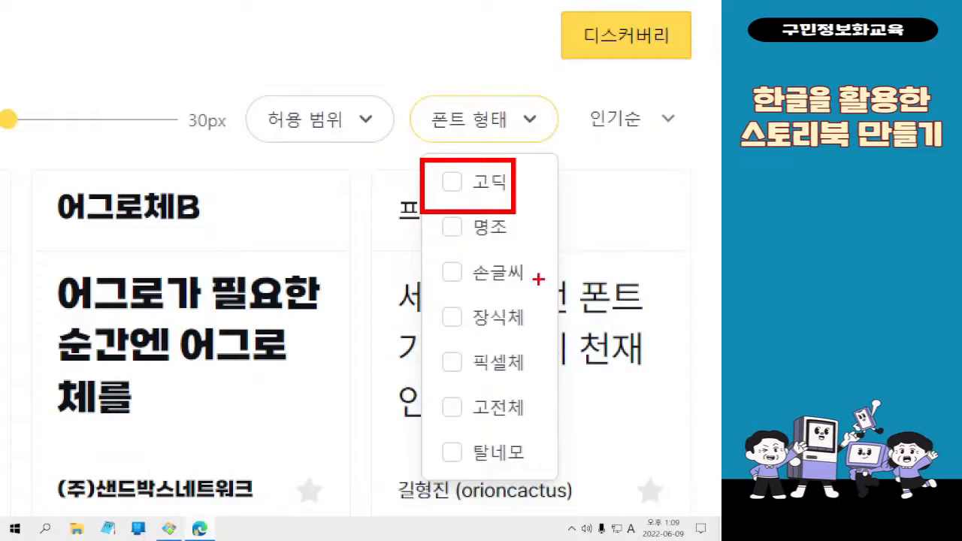
left_click(481, 182)
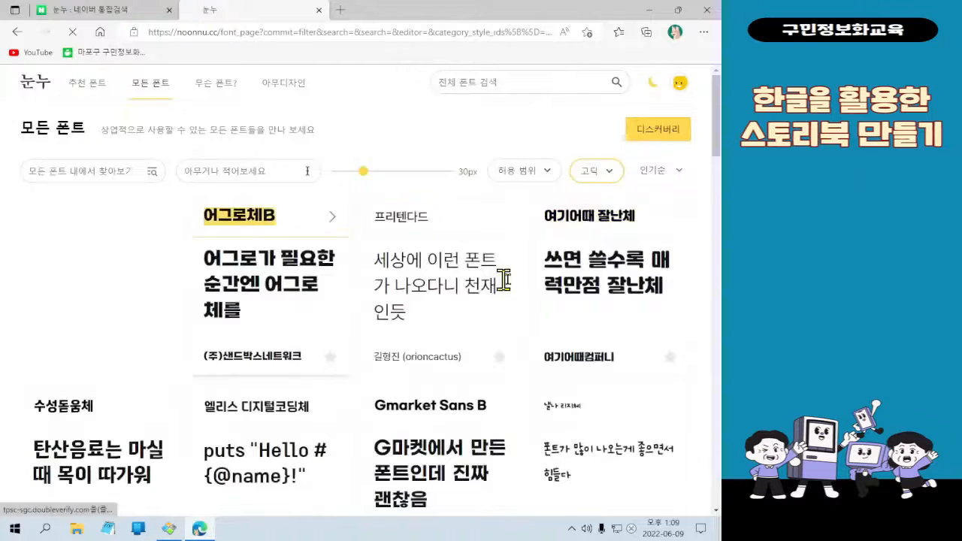
Step: Browse the 고딕 font samples and compare them with the lettering on the finished storybook cover image
scroll(584, 277, "down", 1)
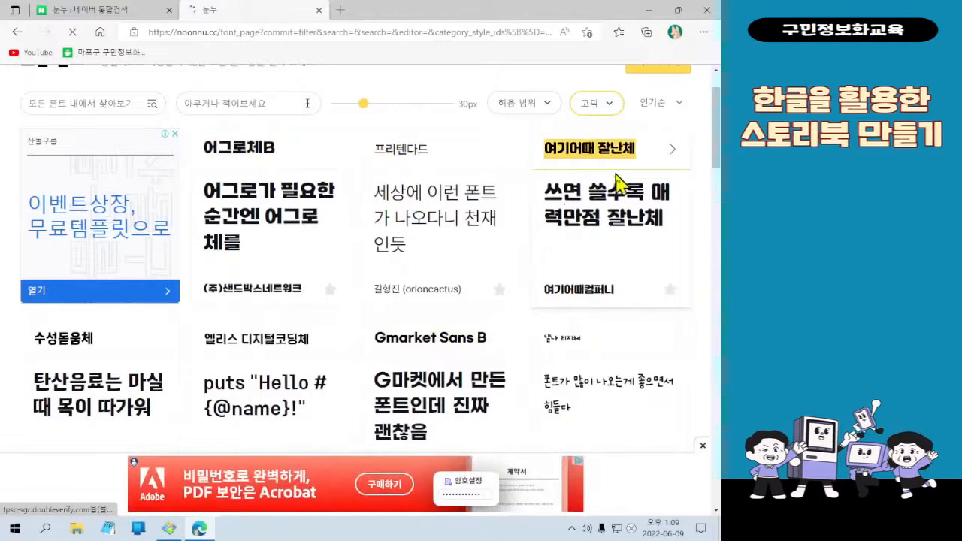
scroll(357, 287, "down", 1)
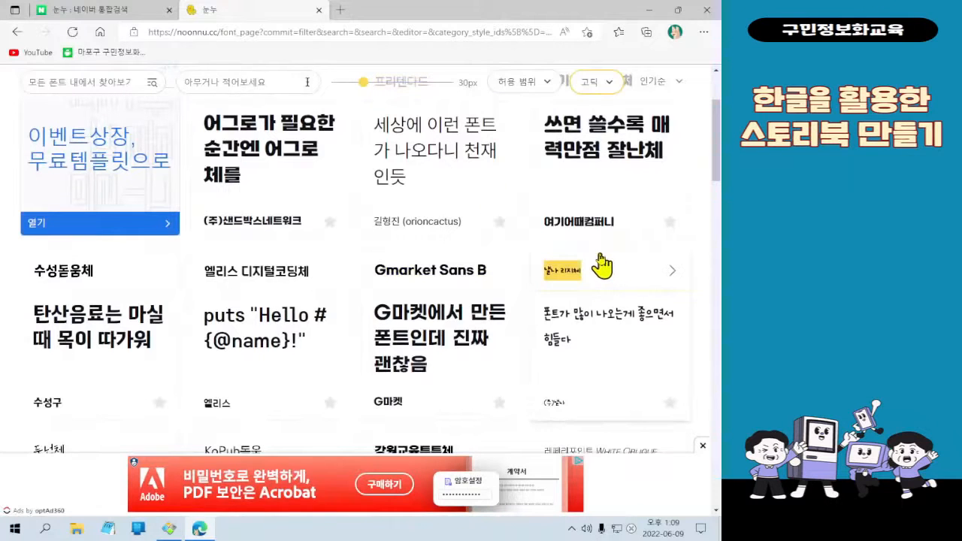
scroll(311, 311, "down", 2)
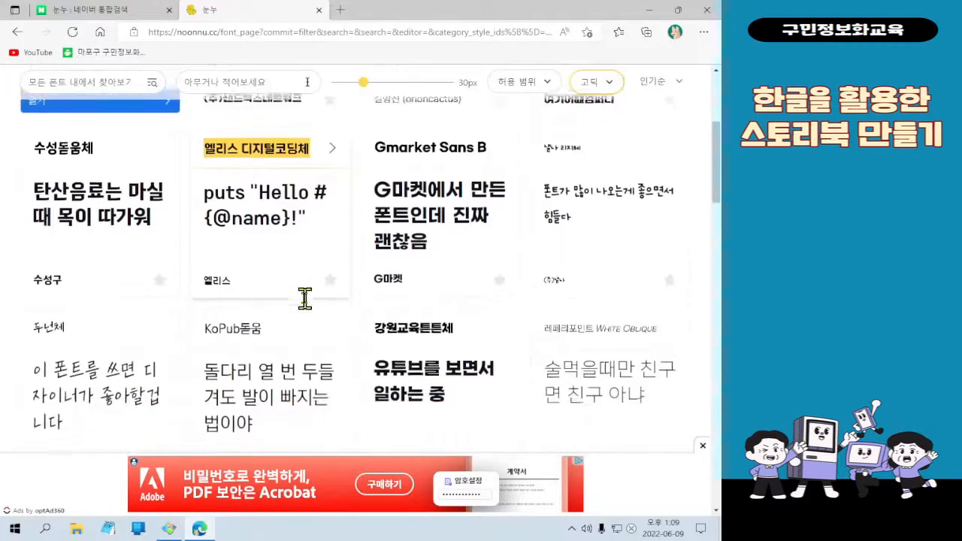
left_click(175, 528)
mouse_move(697, 8)
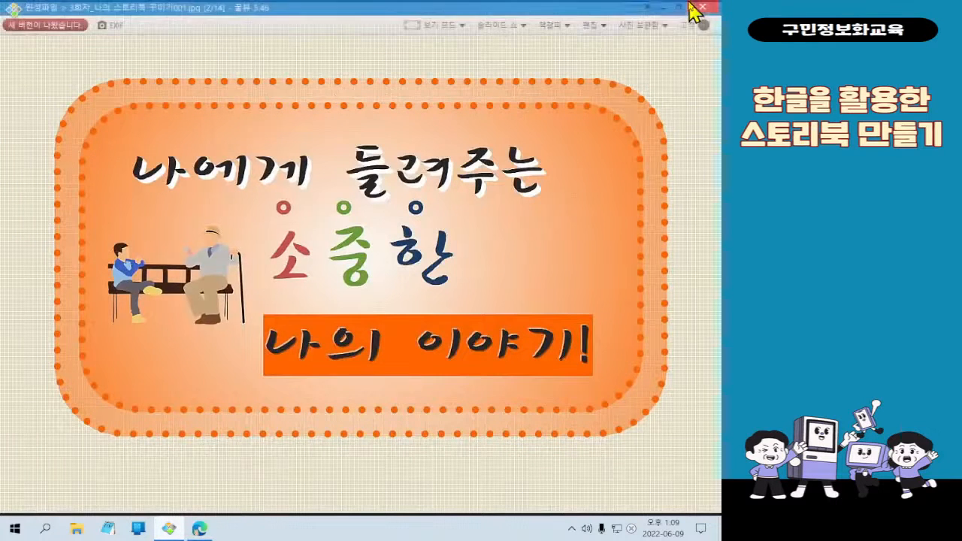
left_click(662, 7)
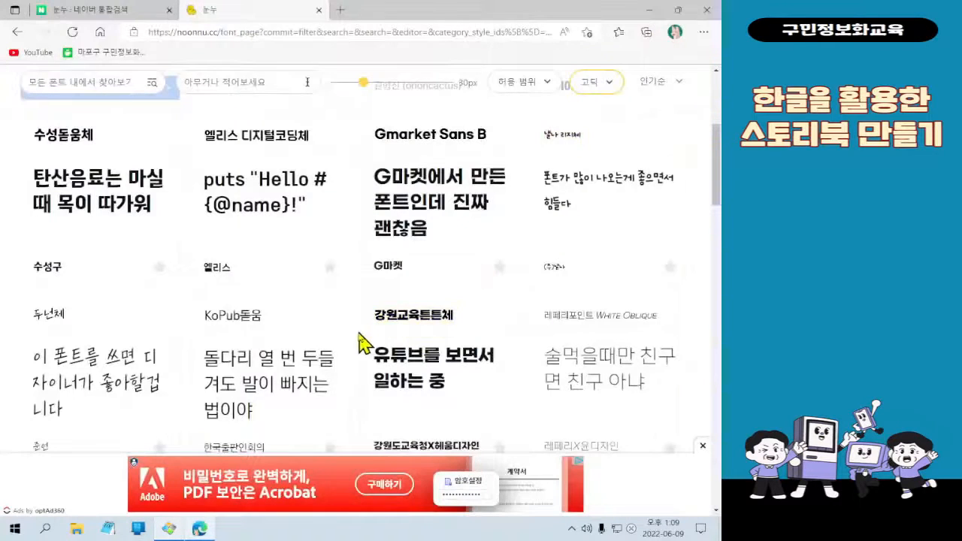
scroll(349, 327, "up", 2)
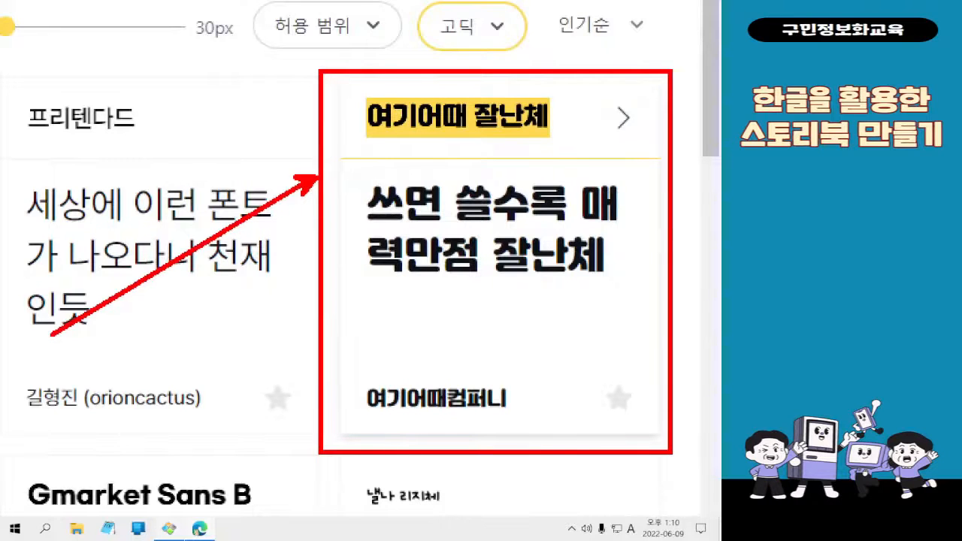
Step: Open the 여기어때 잘난체 font page and preview the font with the two-line text "안녕하세요~" and "반갑습니다^^"
left_click(547, 154)
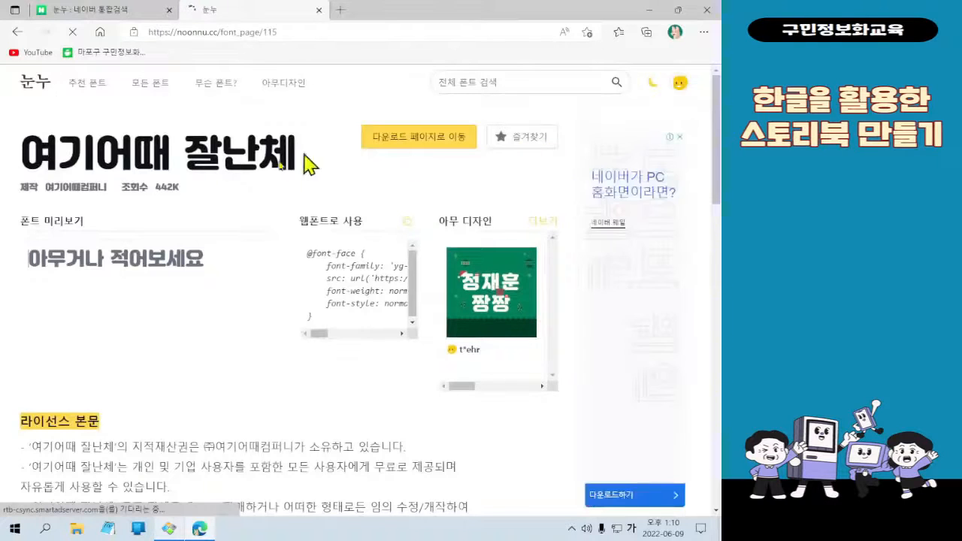
left_click(88, 268)
left_click(88, 268)
type("DK")
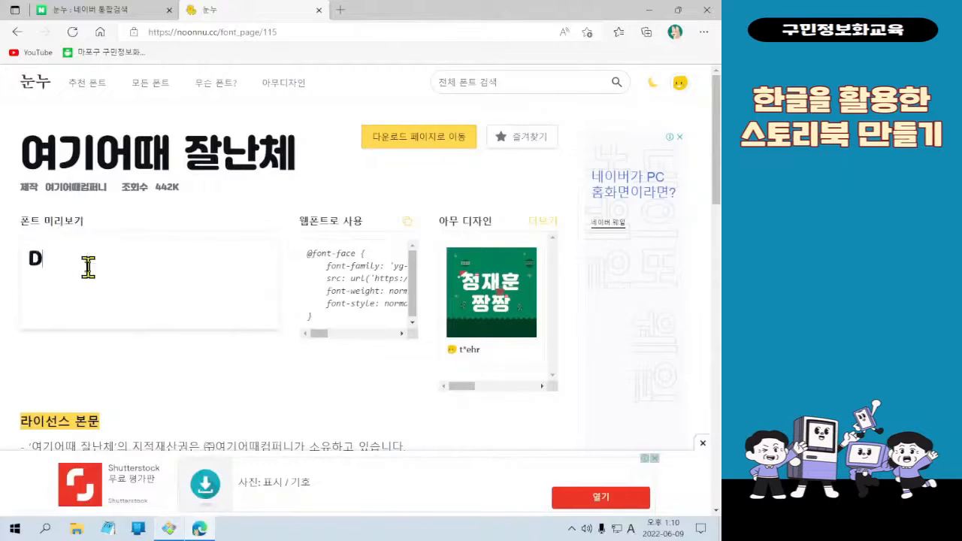
key("BackSpace")
key("BackSpace")
type("안녕하세요")
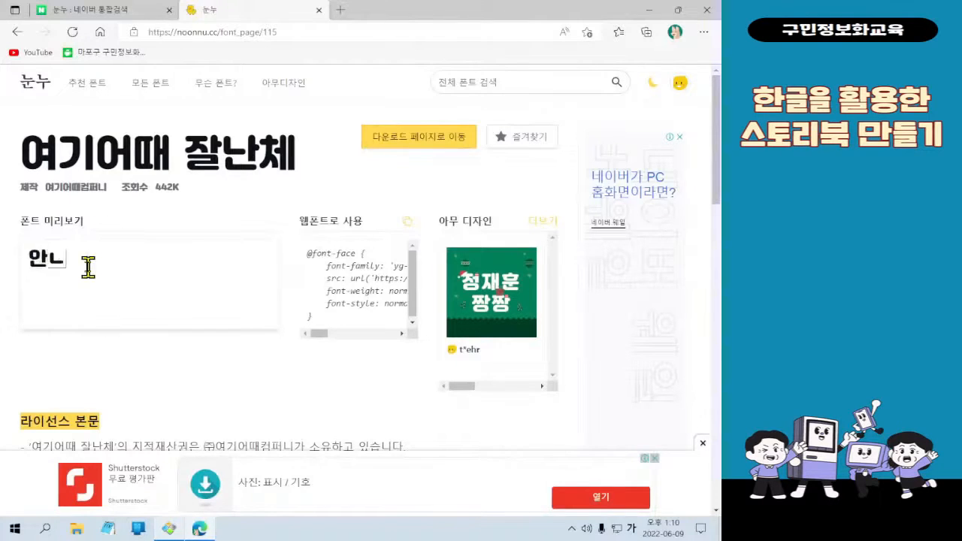
type("~")
key("Return")
type("반갑습니")
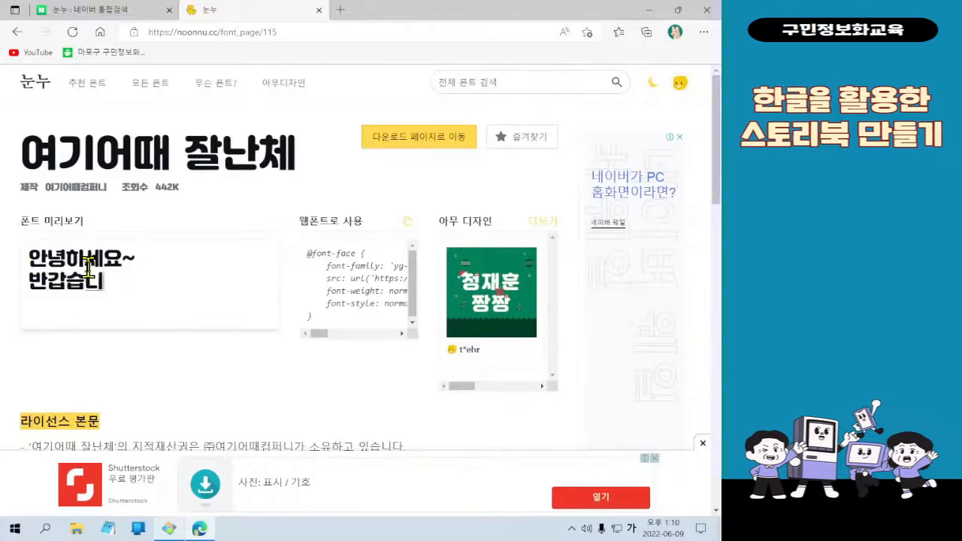
type("다^^")
mouse_move(5, 222)
left_mouse_down()
mouse_move(129, 301)
mouse_move(197, 315)
left_mouse_up()
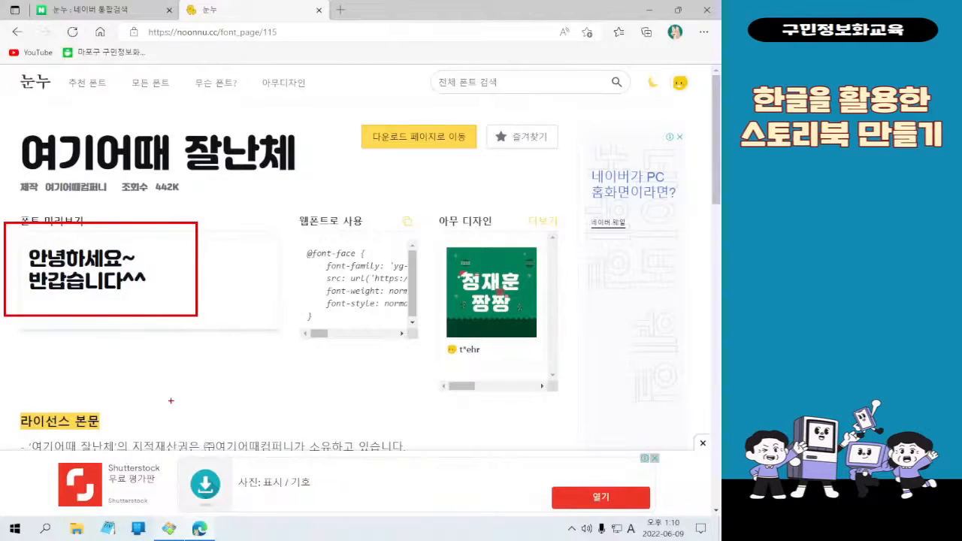
key("Escape")
key("ctrl+2")
mouse_move(343, 110)
left_mouse_down()
mouse_move(496, 158)
mouse_move(449, 180)
mouse_move(344, 428)
left_mouse_up()
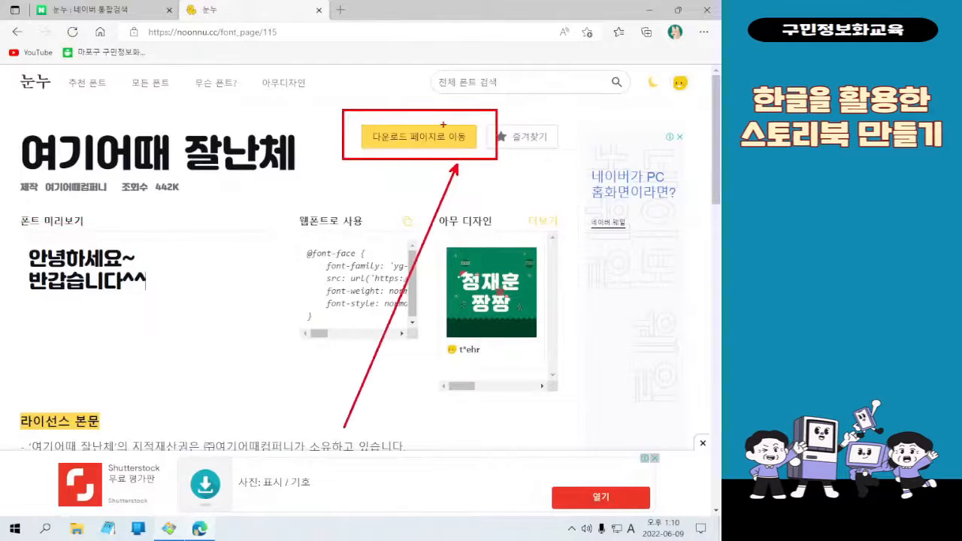
key("ctrl")
key("ctrl")
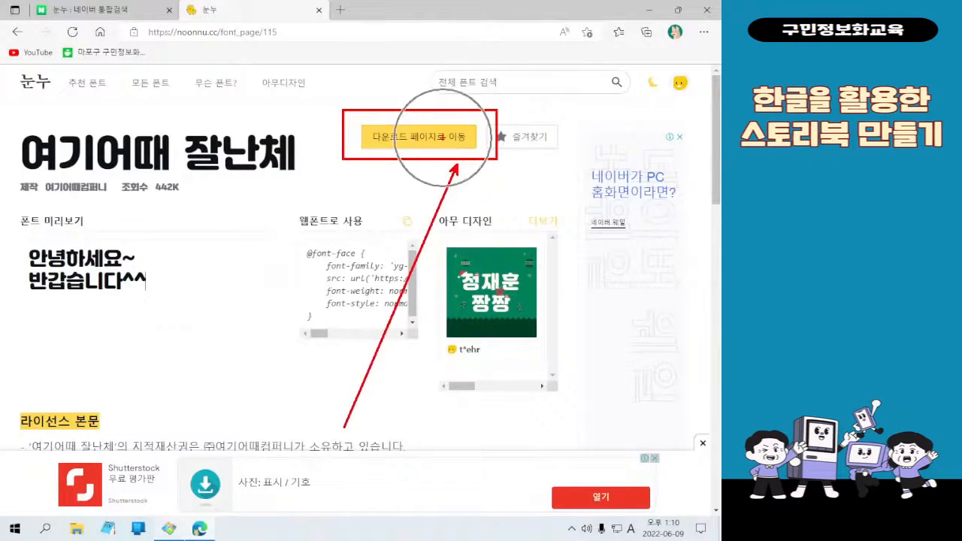
key("ctrl")
key("ctrl")
key("ctrl")
key("ctrl")
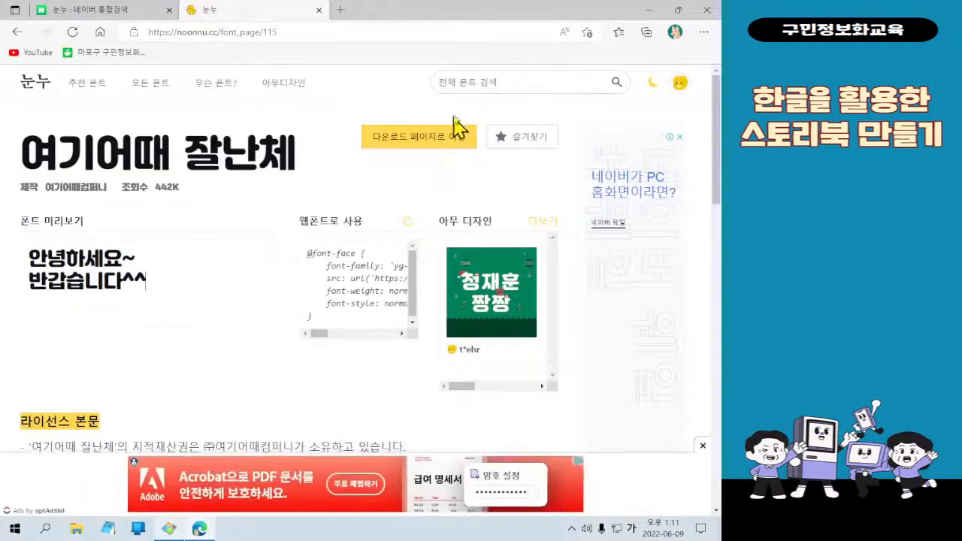
Step: Go to the 여기어때 잘난체 download page and download the TTF version of the font
left_click(455, 136)
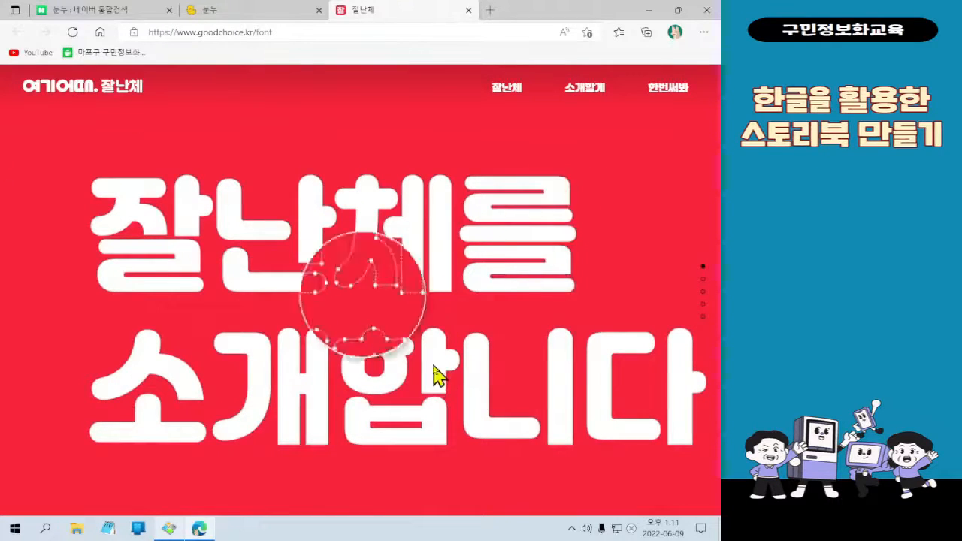
scroll(647, 180, "down", 1)
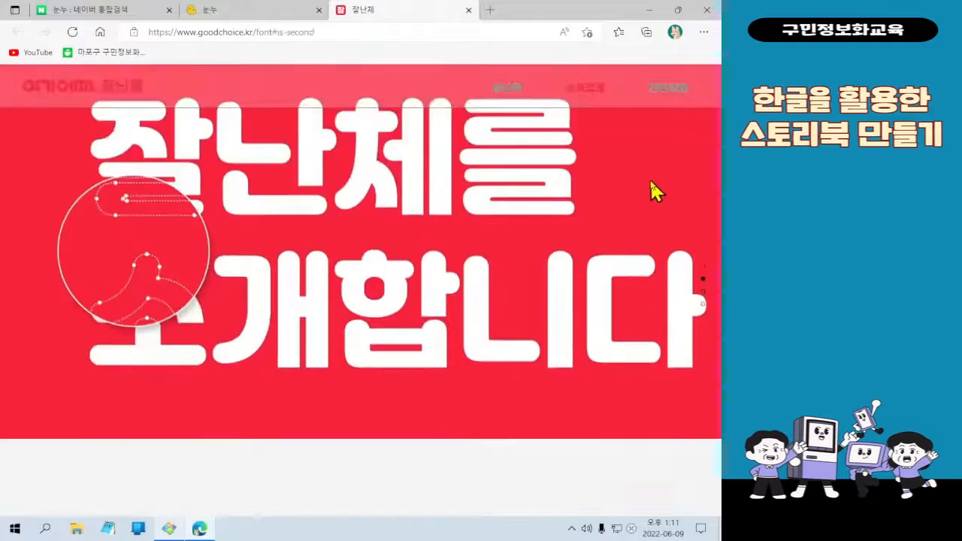
scroll(651, 181, "down", 1)
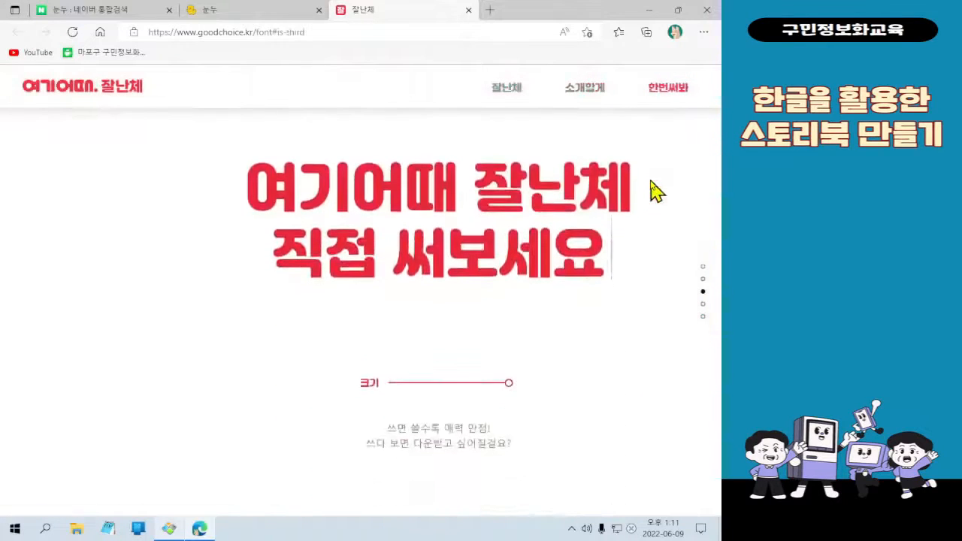
scroll(554, 313, "down", 1)
scroll(544, 342, "down", 1)
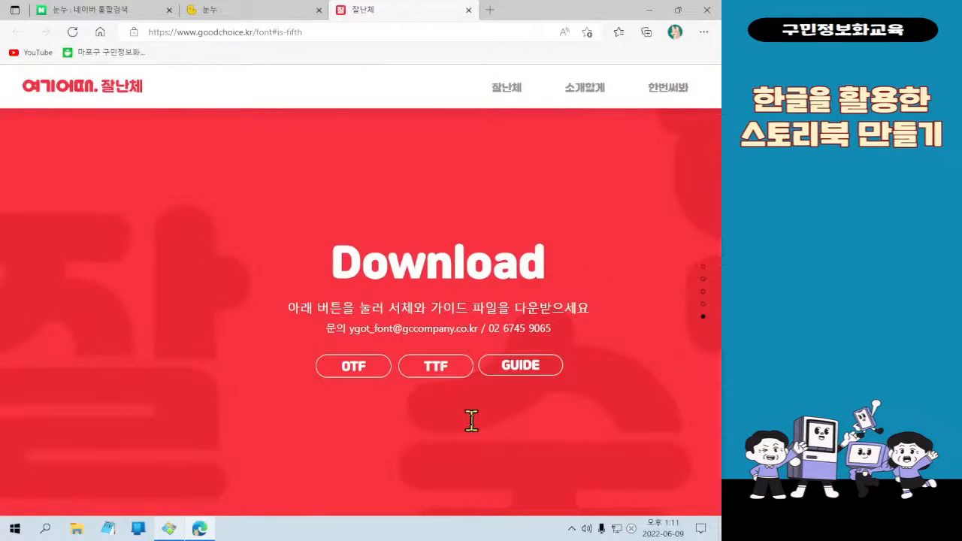
key("F11")
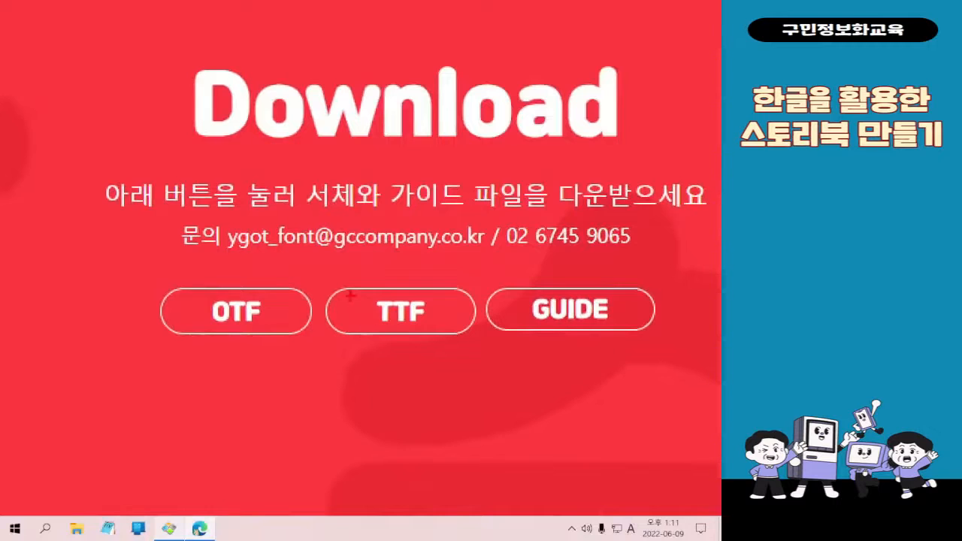
mouse_move(319, 268)
left_mouse_down()
mouse_move(473, 363)
mouse_move(340, 515)
left_mouse_up()
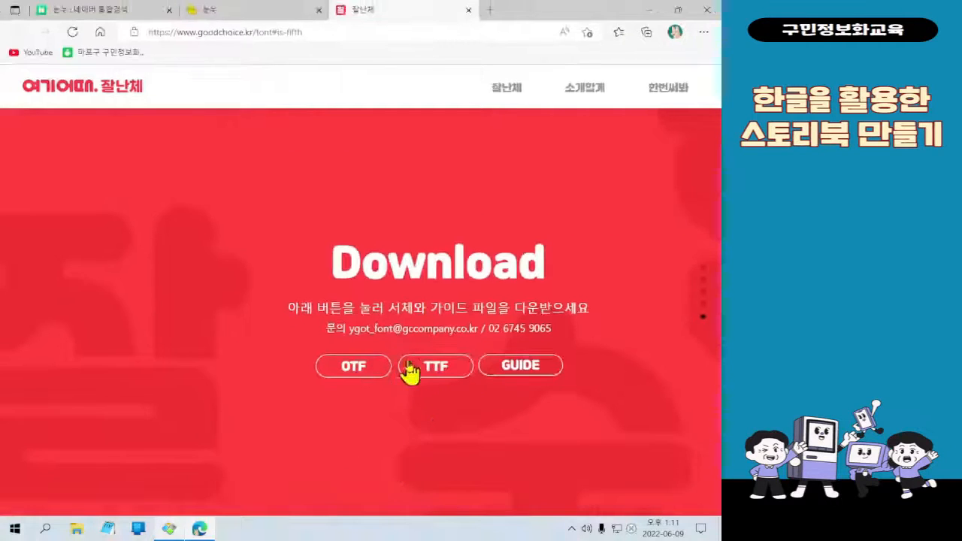
left_click(420, 367)
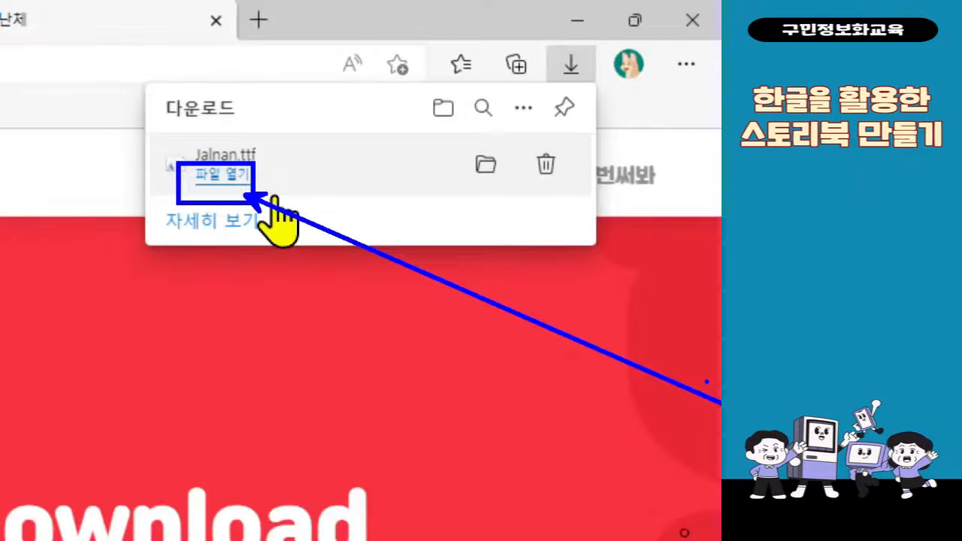
Step: Open the downloaded Jalnan.ttf file from the browser's download list
key("Escape")
key("ctrl+4")
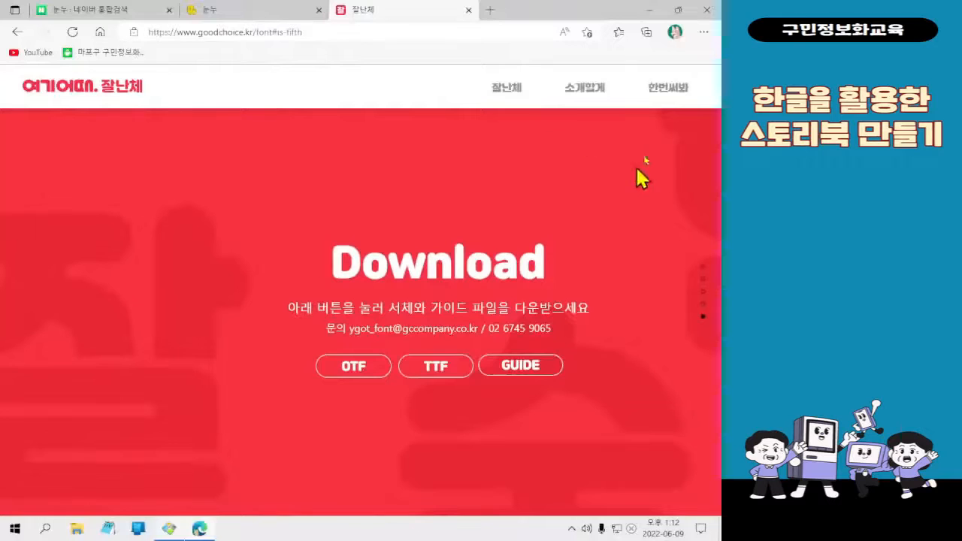
left_click(703, 32)
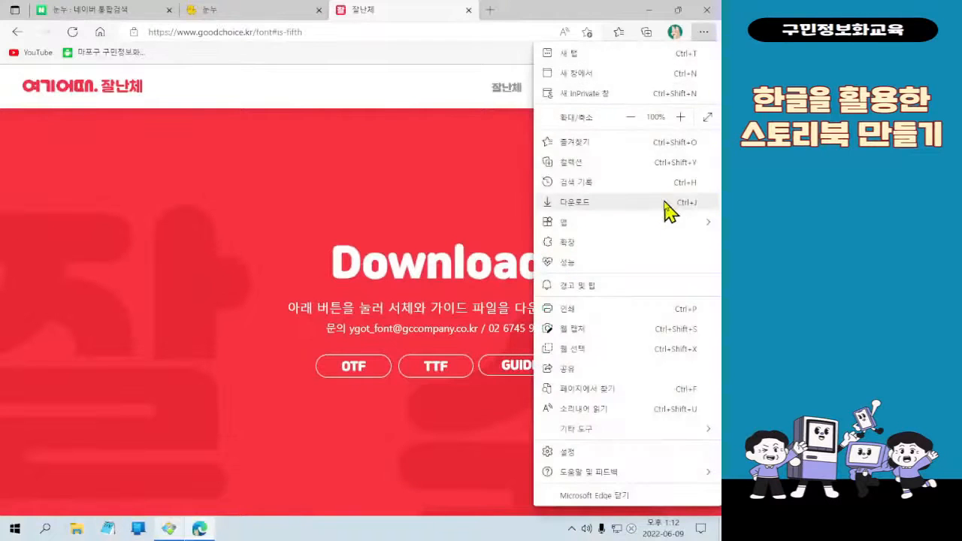
left_click(669, 212)
left_click(473, 87)
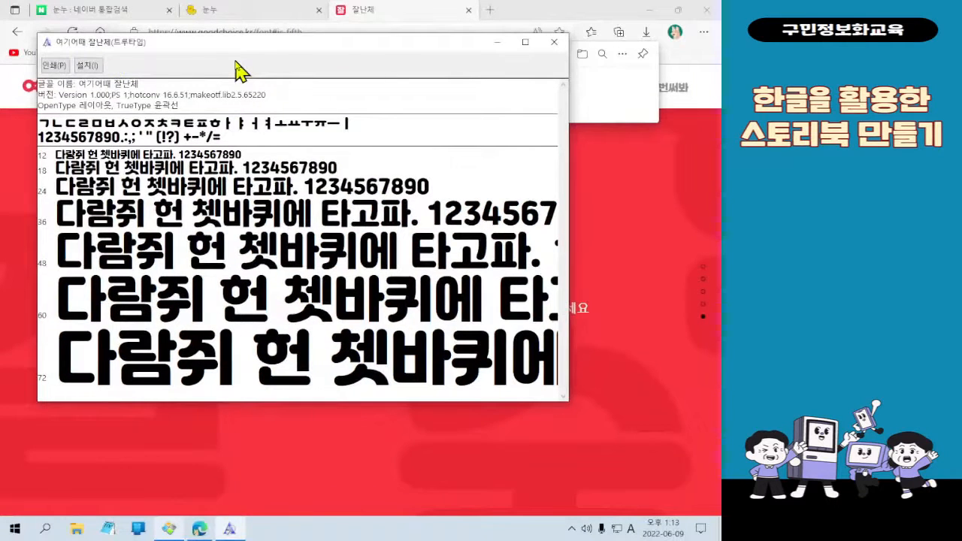
Step: Install the 여기어때 잘난체 font, and close the font preview and the browser
left_click(86, 66)
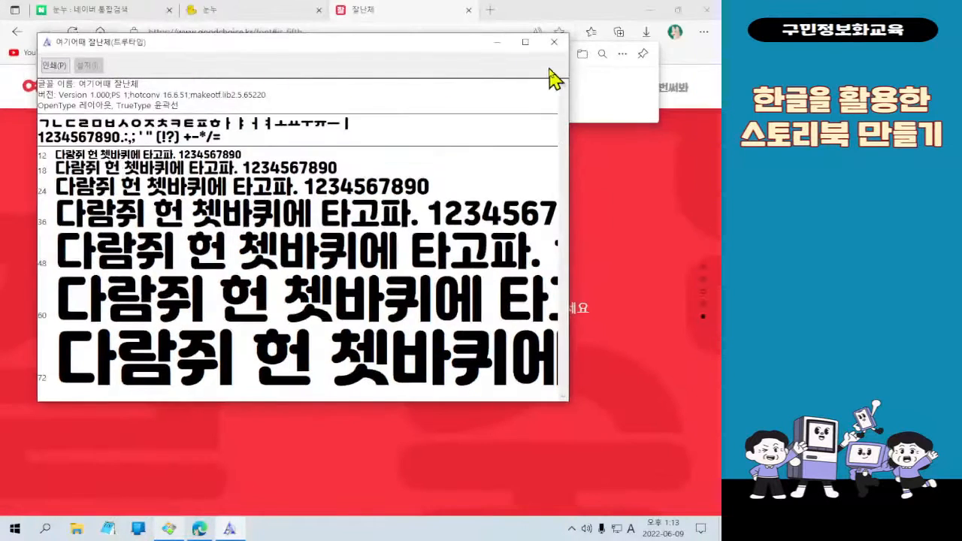
left_click(553, 51)
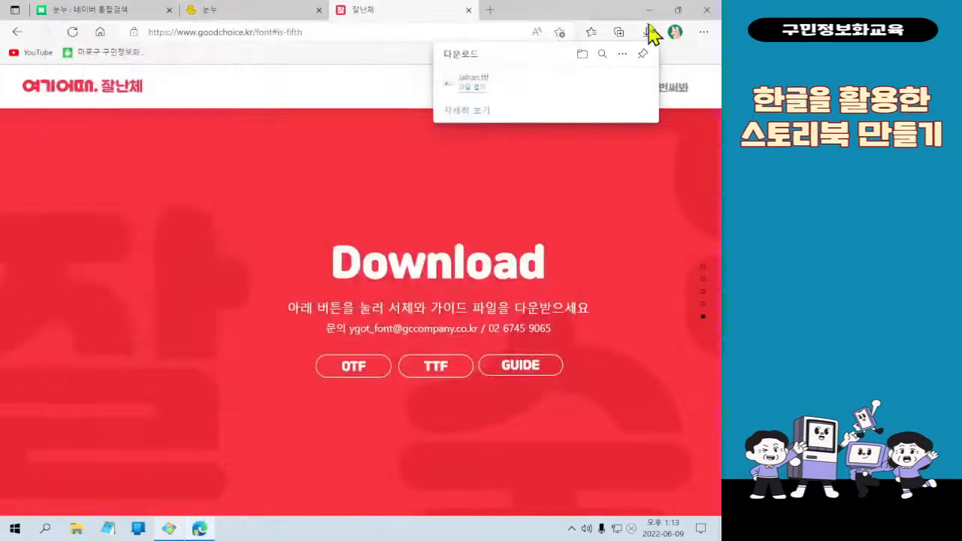
left_click(707, 10)
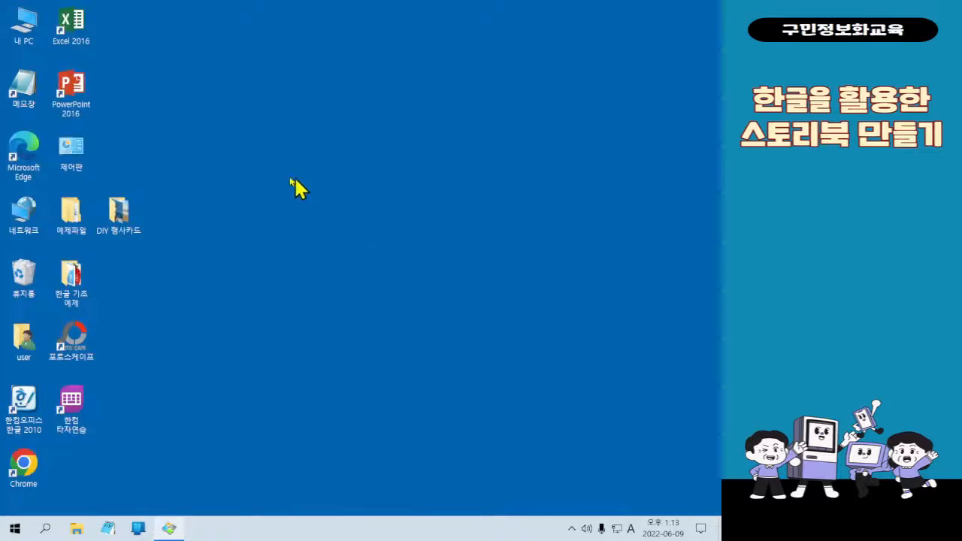
scroll(41, 56, "up", 2, "ctrl")
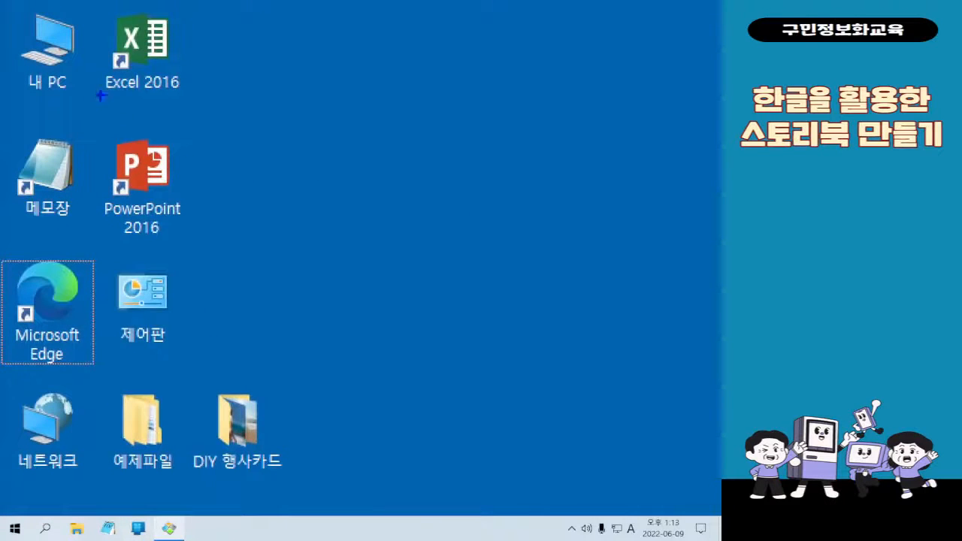
key("r")
mouse_move(11, 2)
left_mouse_down()
mouse_move(101, 118)
mouse_move(614, 293)
left_mouse_up()
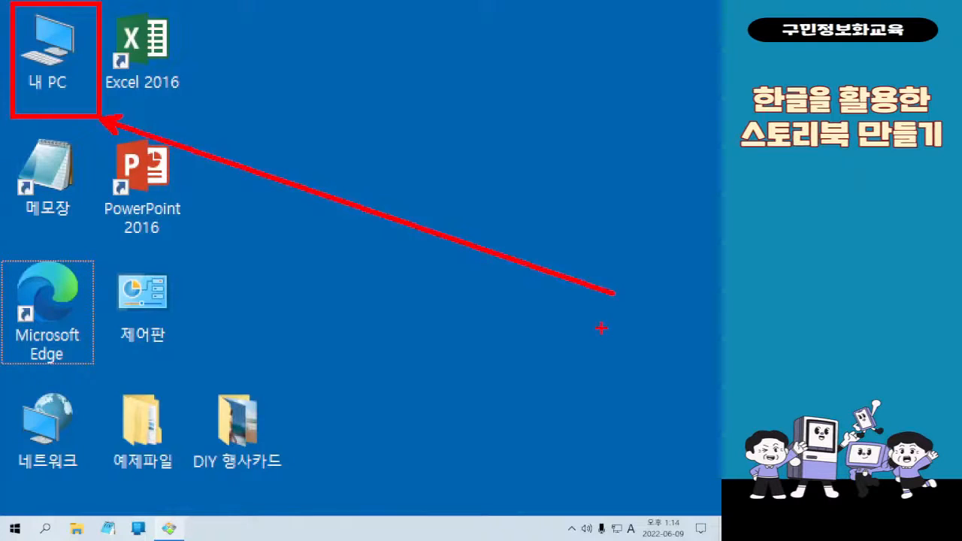
key("Escape")
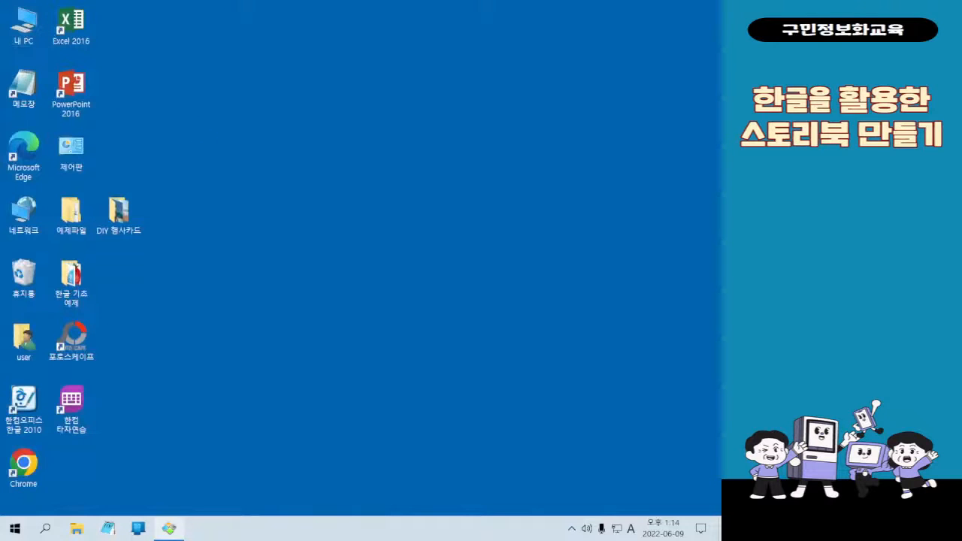
Step: Open the 다운로드 folder in File Explorer to locate the Jalnan font file
key("super+e")
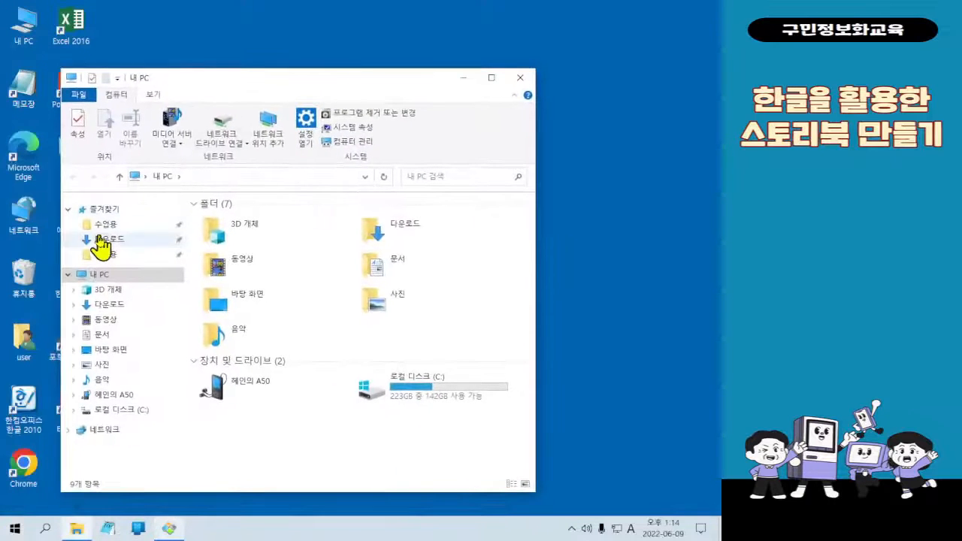
left_click(106, 239)
key("ctrl+1")
left_click(114, 263)
mouse_move(23, 193)
left_mouse_down()
mouse_move(142, 246)
mouse_move(184, 246)
left_mouse_up()
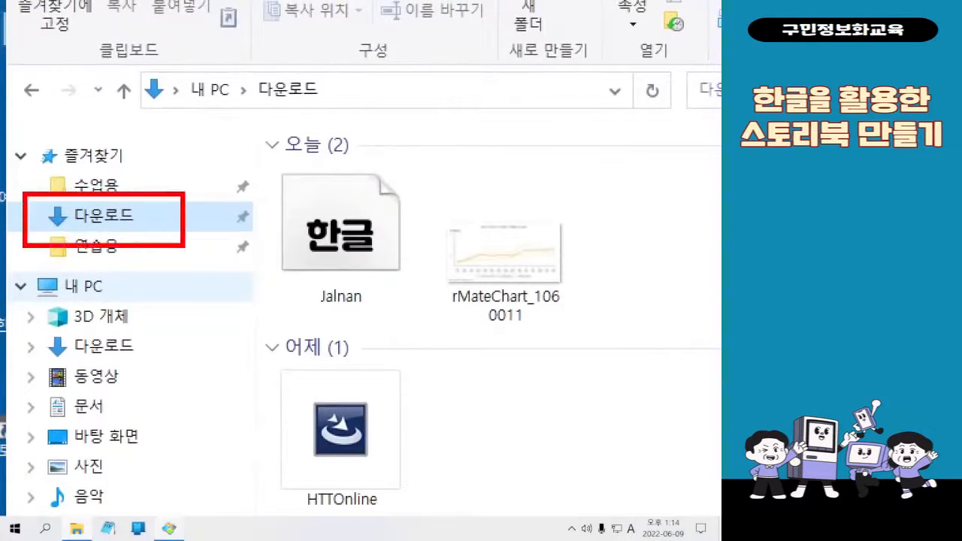
left_click_drag(257, 134, 421, 325)
left_click_drag(241, 284, 181, 244)
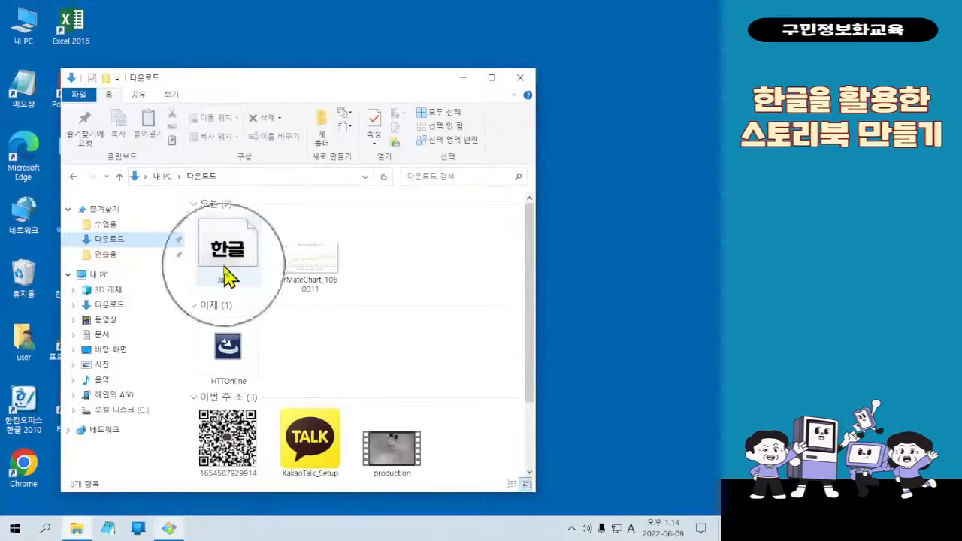
Step: View the Jalnan font file's preview, and close both the preview and the 다운로드 folder window
double_click(227, 276)
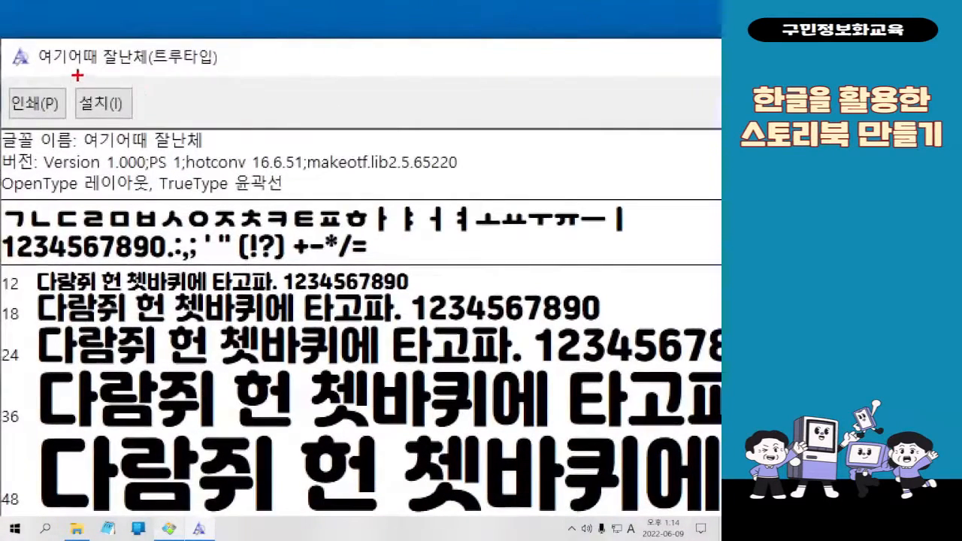
left_click_drag(76, 74, 163, 135)
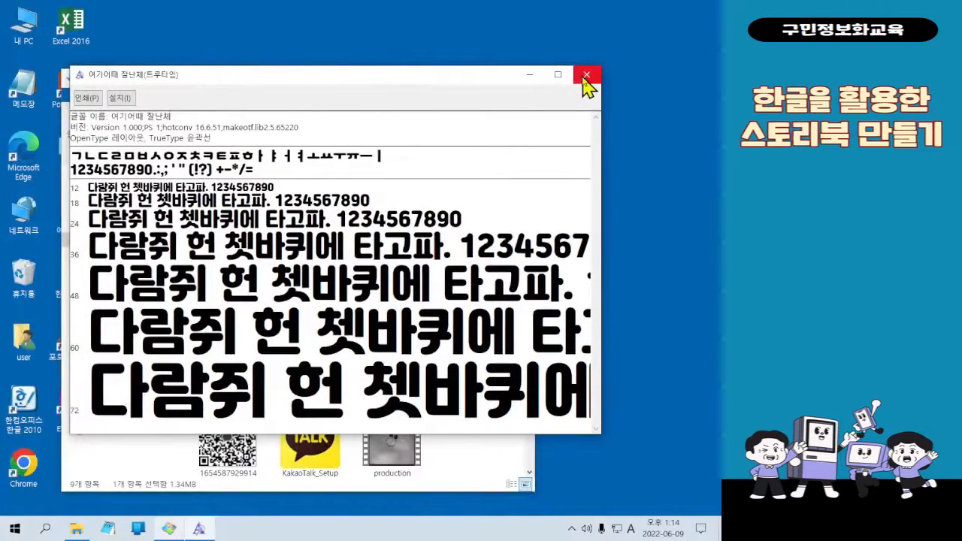
left_click(584, 75)
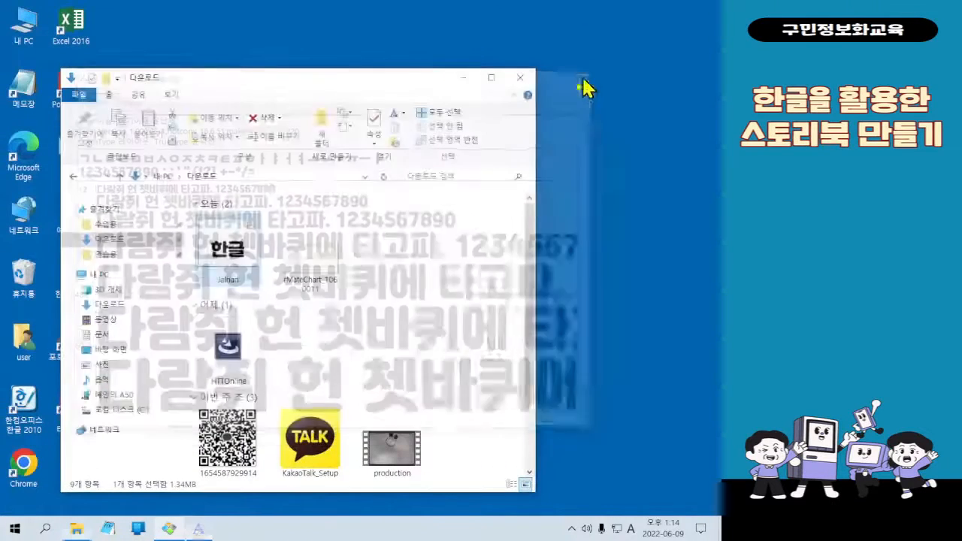
left_click(522, 78)
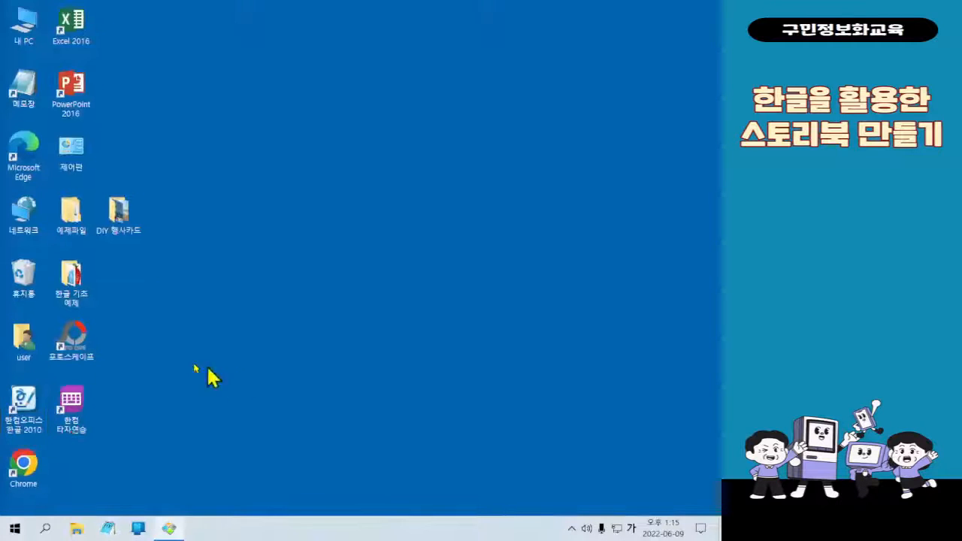
Step: Start 한컴오피스 한글 2010 and look for the 여기어때 잘난체 font in the list of all fonts, without applying it
double_click(26, 410)
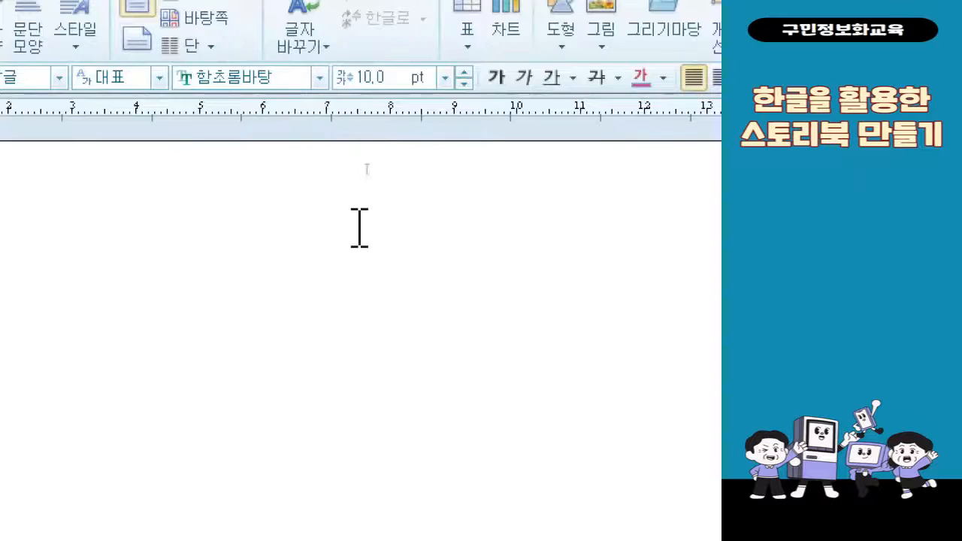
left_click(319, 77)
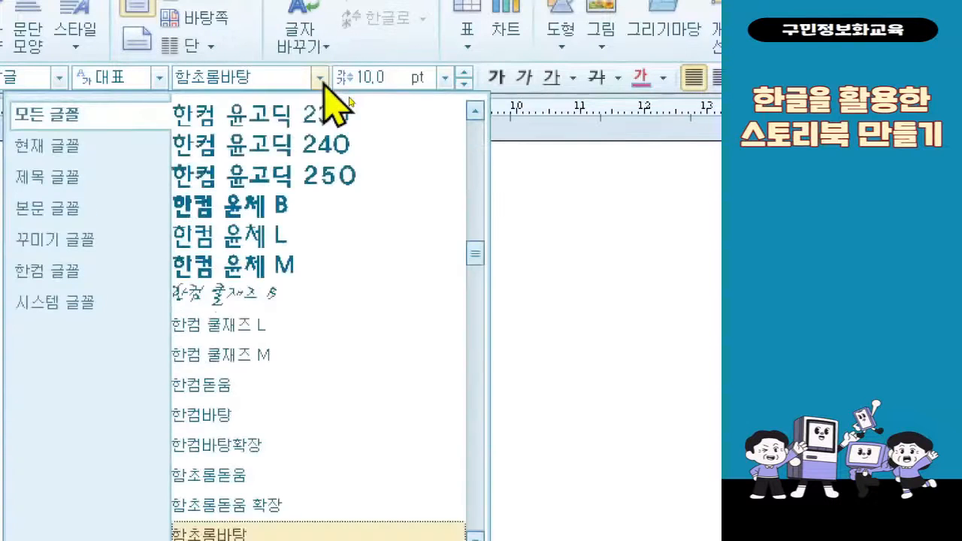
scroll(368, 406, "up", 2)
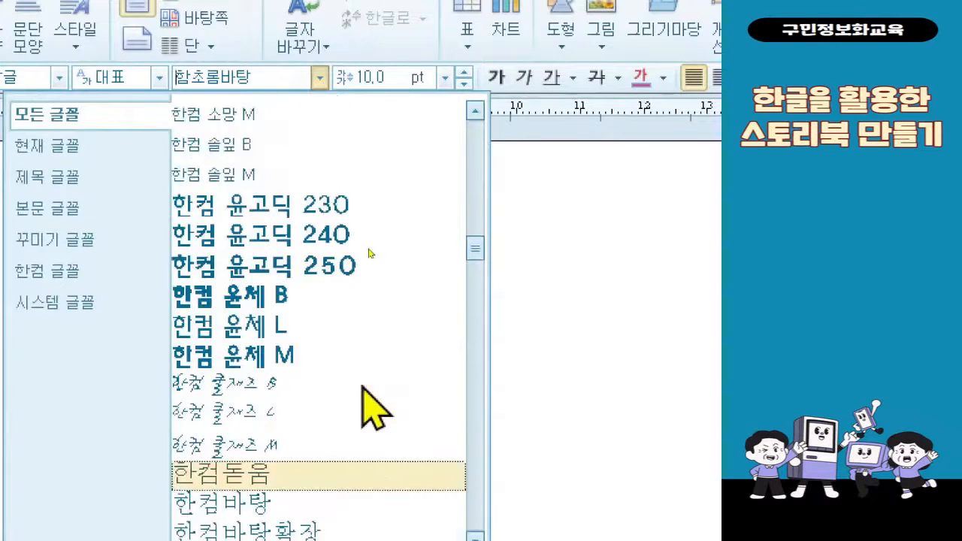
scroll(362, 389, "up", 4)
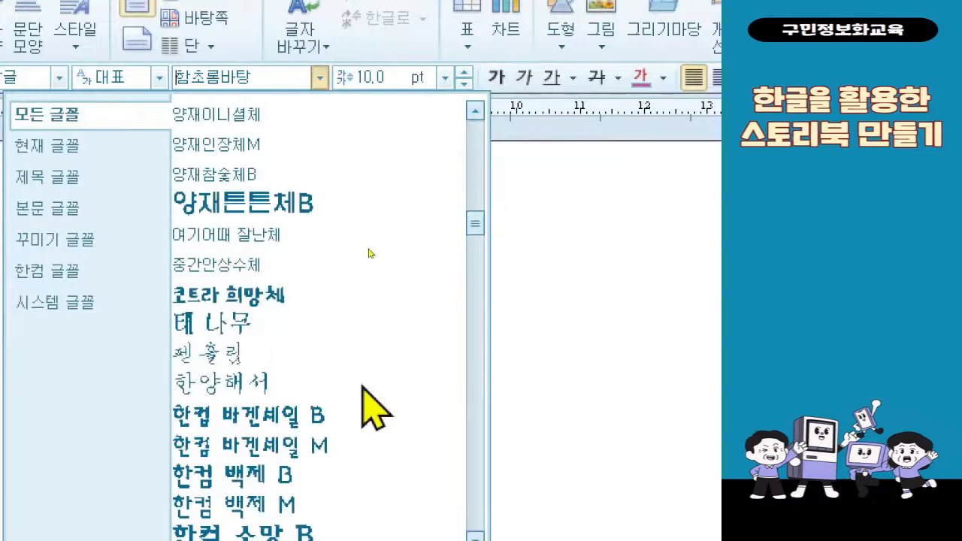
scroll(362, 389, "up", 4)
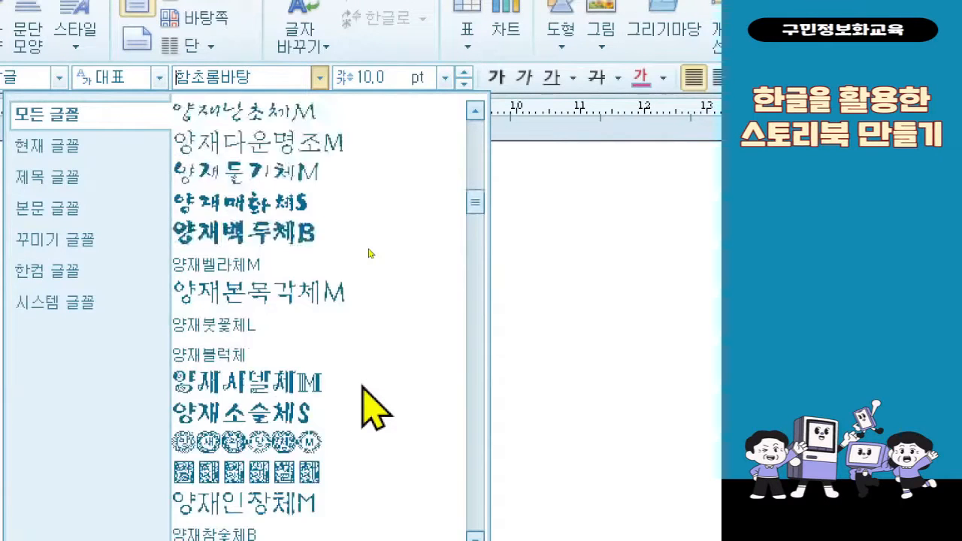
scroll(362, 389, "up", 4)
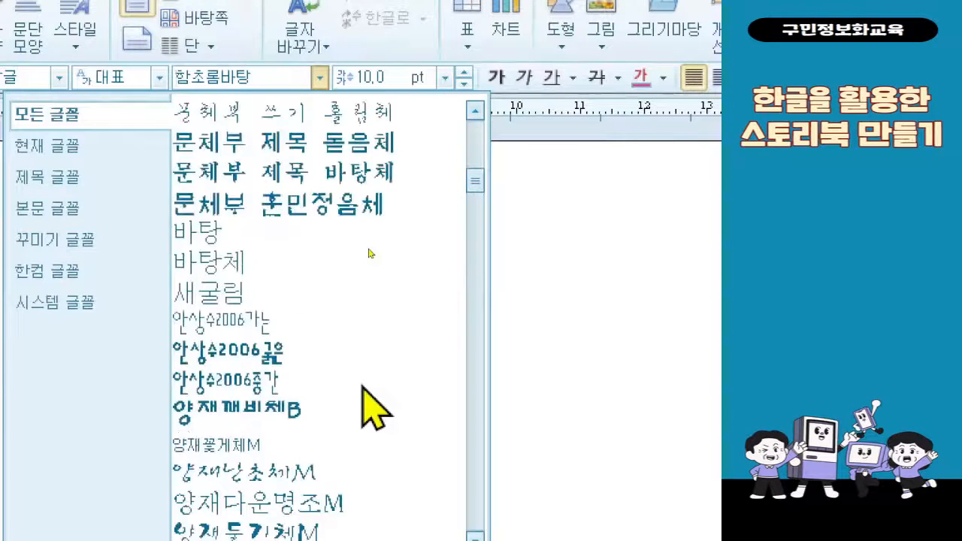
scroll(362, 388, "down", 5)
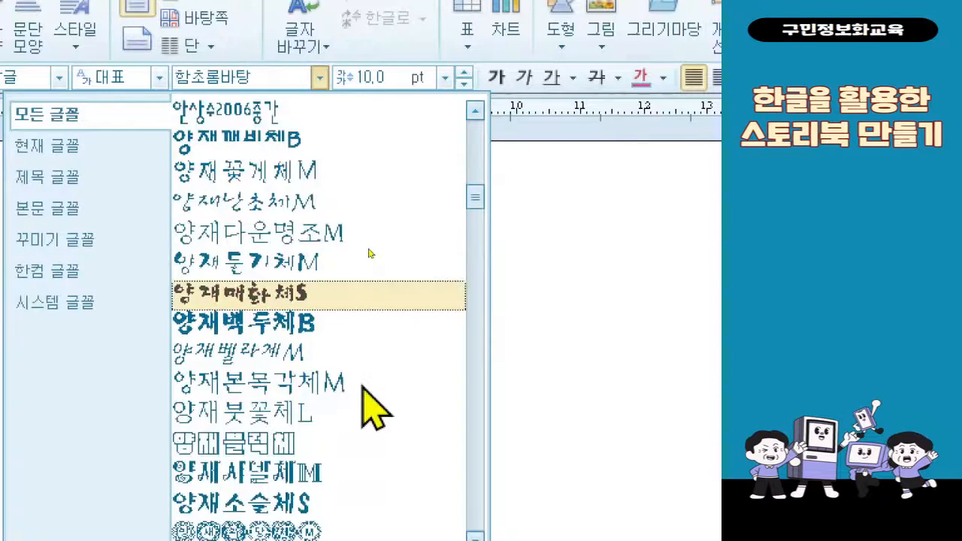
scroll(362, 389, "down", 1)
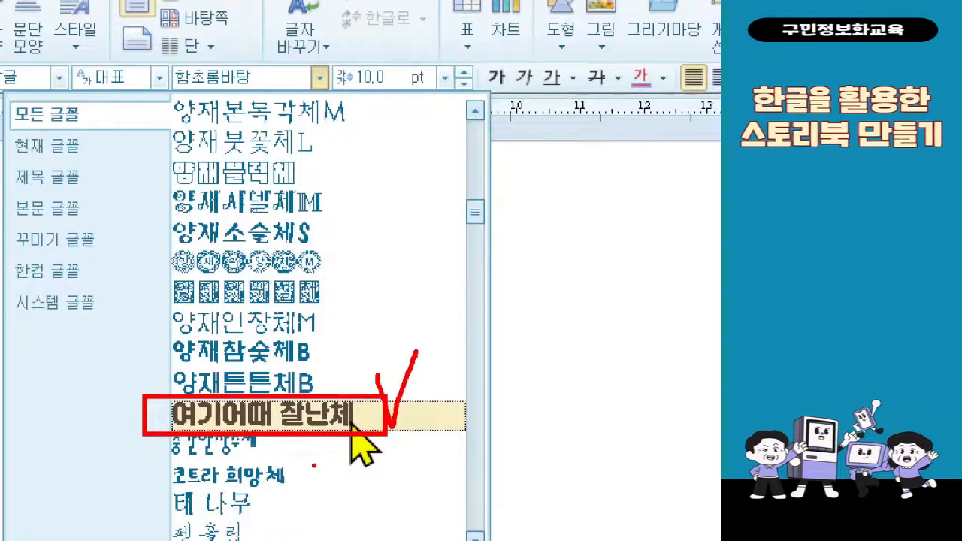
key("Escape")
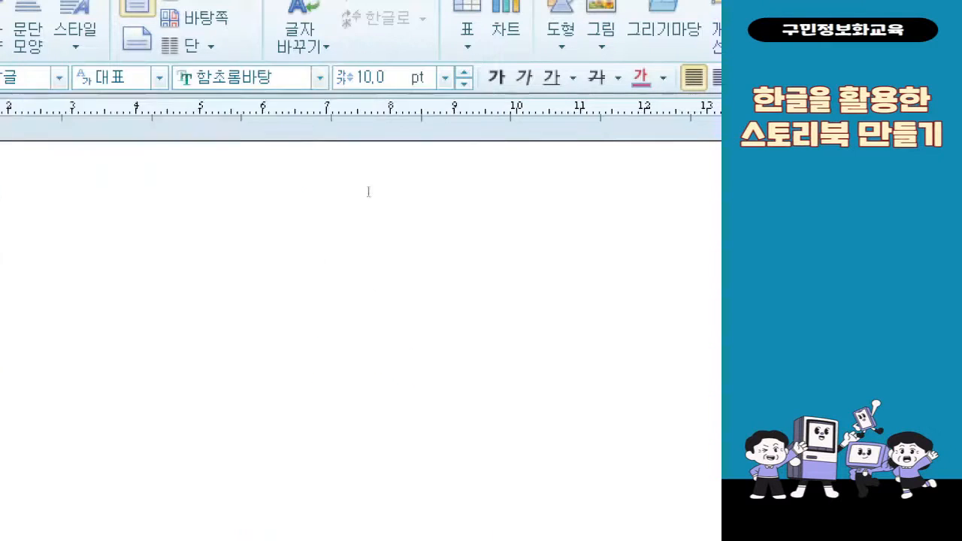
Step: Set the font of the blank document to 여기어때 잘난체
left_click(347, 94)
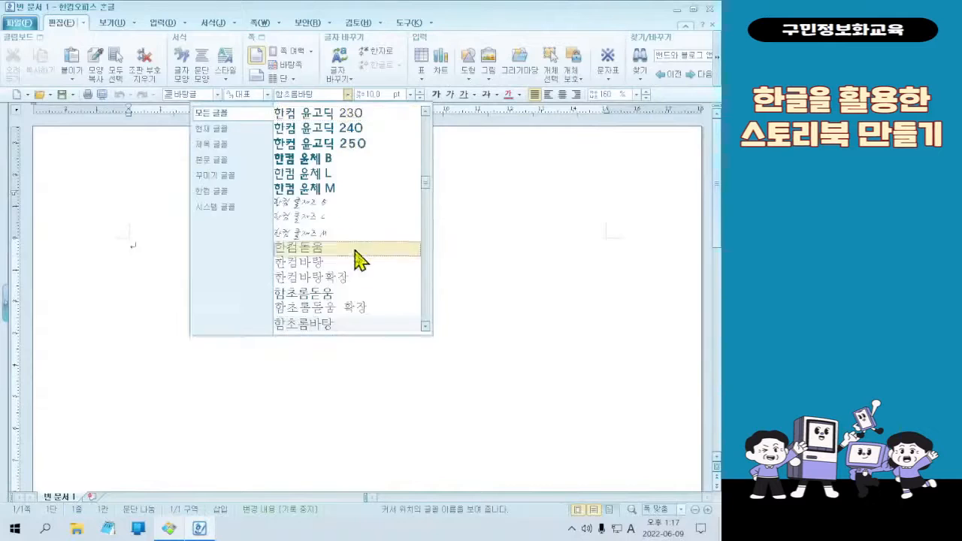
scroll(364, 277, "down", 2)
scroll(364, 277, "up", 8)
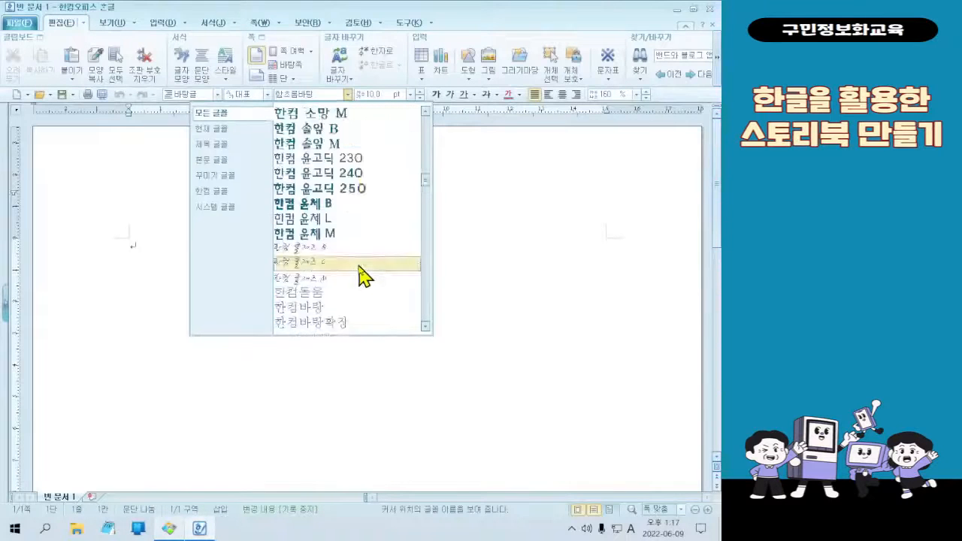
left_click(365, 218)
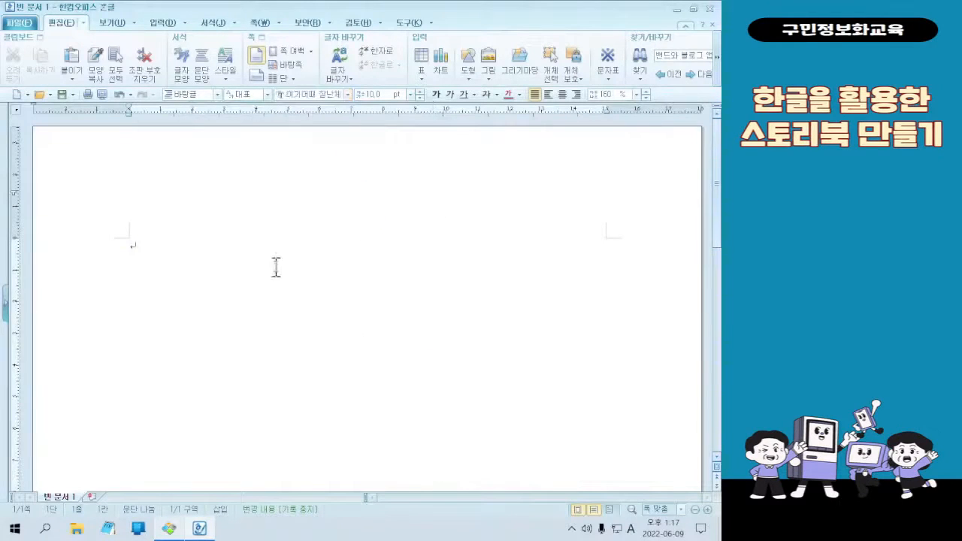
left_click(190, 525)
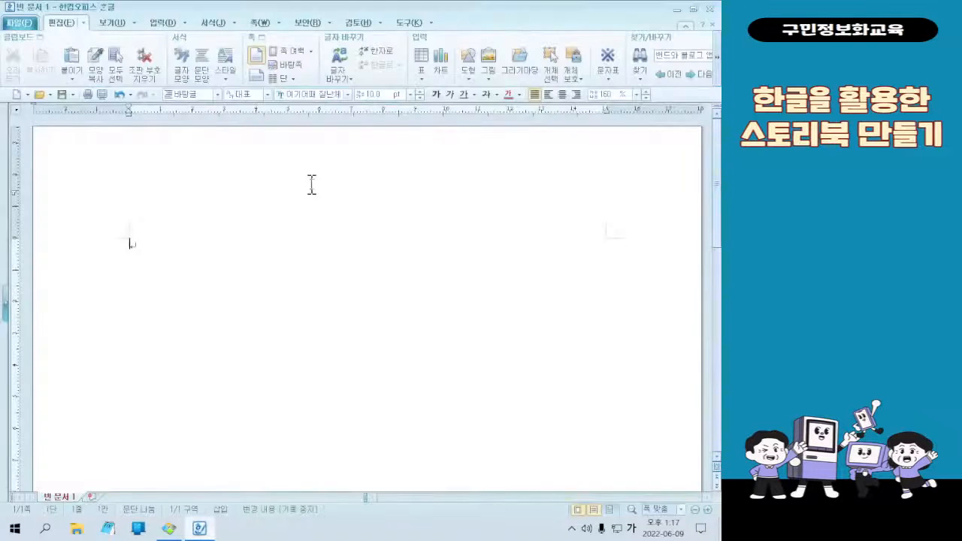
left_click(337, 338)
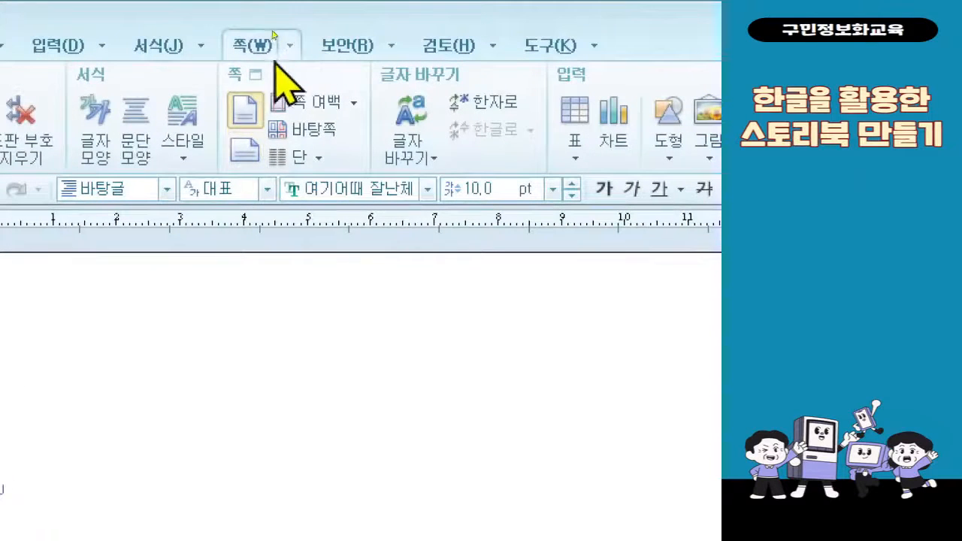
Step: Change the A4 document's paper orientation to landscape (가로) in the 편집 용지 settings and apply it
left_click(278, 41)
left_click(345, 45)
left_click(290, 46)
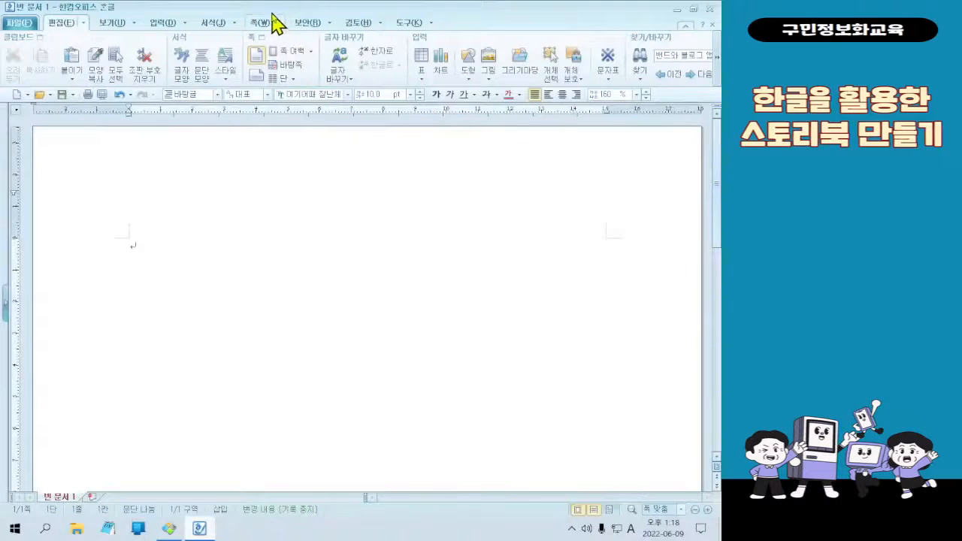
left_click(283, 25)
left_click(285, 42)
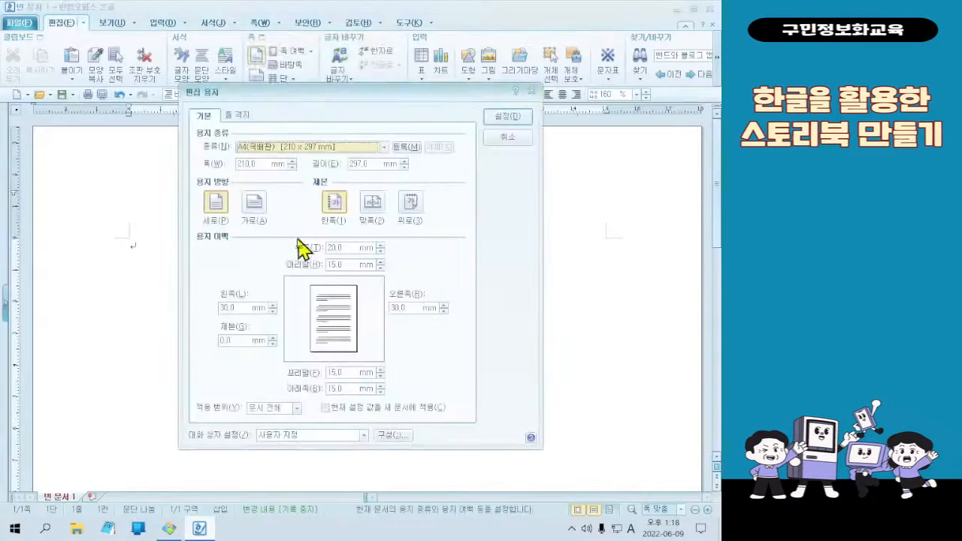
left_click(257, 210)
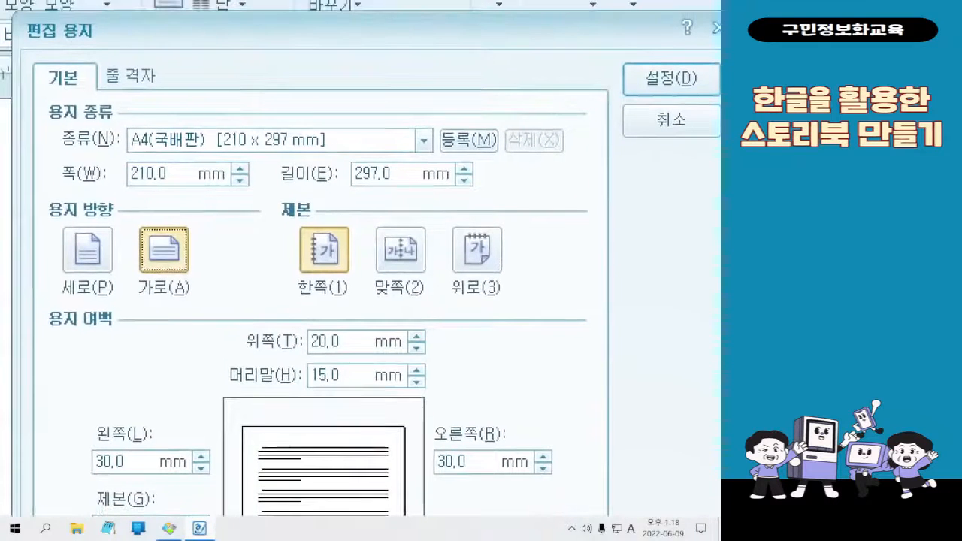
left_click_drag(122, 222, 194, 304)
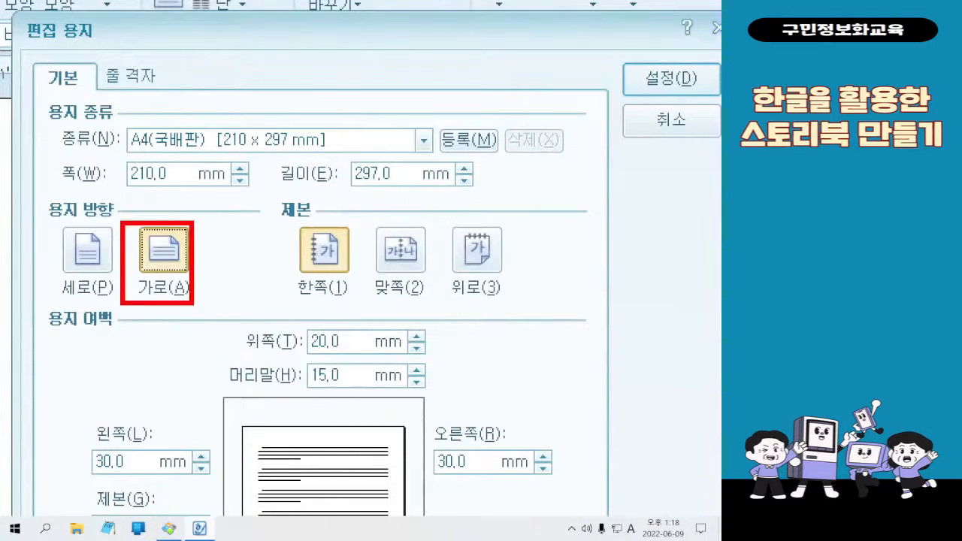
mouse_move(205, 230)
left_mouse_down()
mouse_move(213, 242)
mouse_move(238, 181)
left_mouse_up()
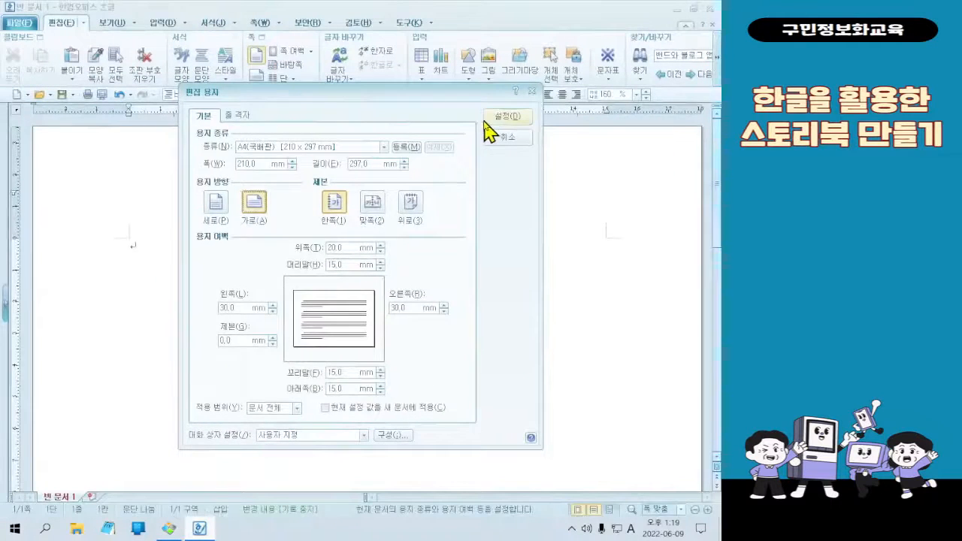
left_click(486, 119)
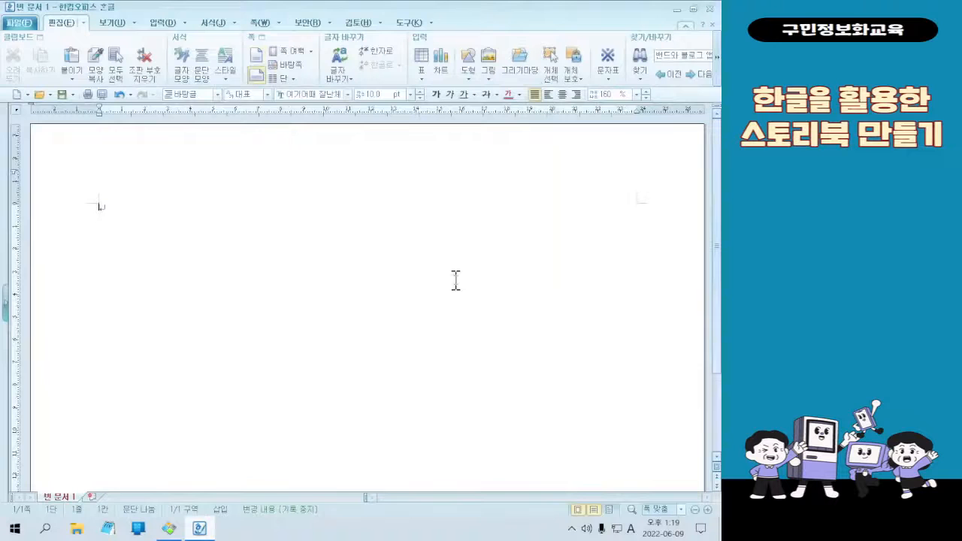
Step: Look over the landscape page and reduce the document zoom to 75%
key("alt+d")
key("Escape")
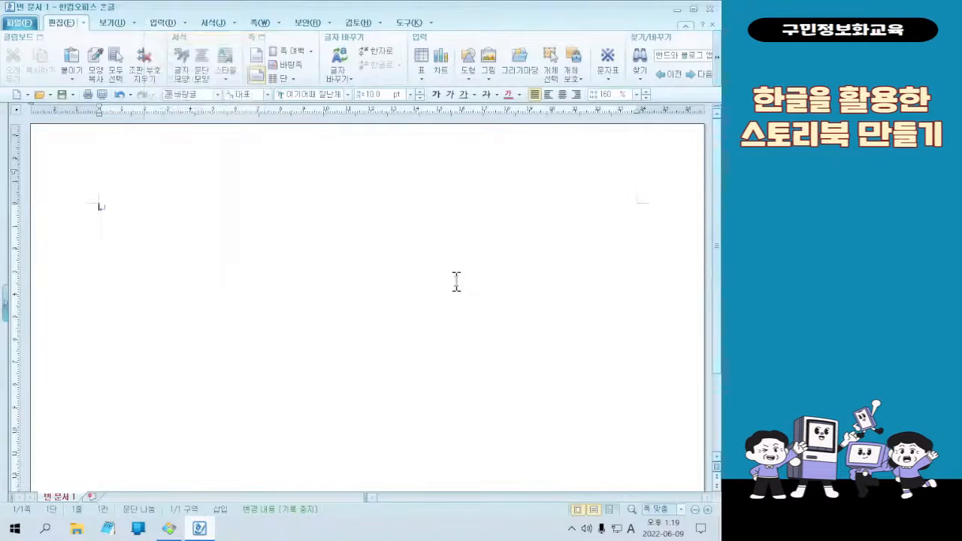
scroll(488, 278, "down", 3)
scroll(488, 275, "up", 3)
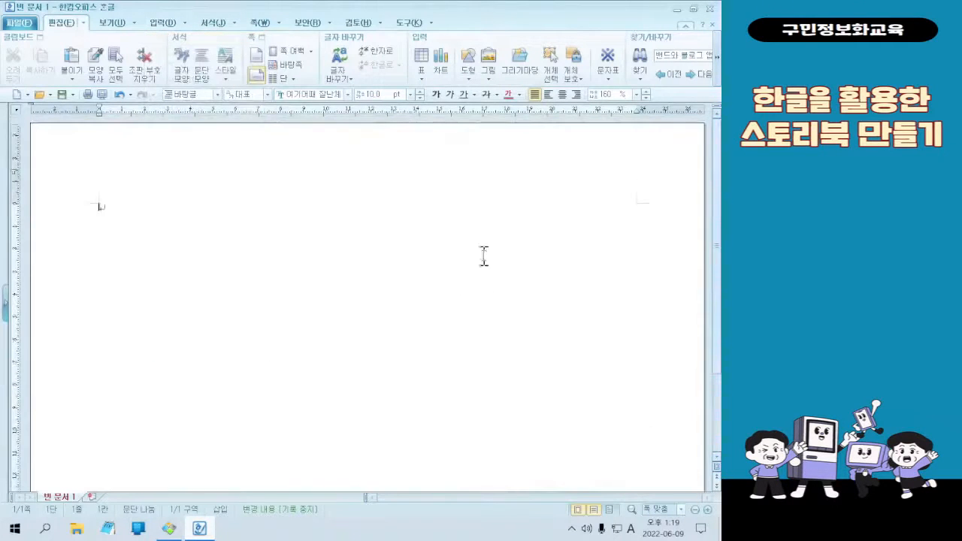
scroll(500, 267, "down", 3)
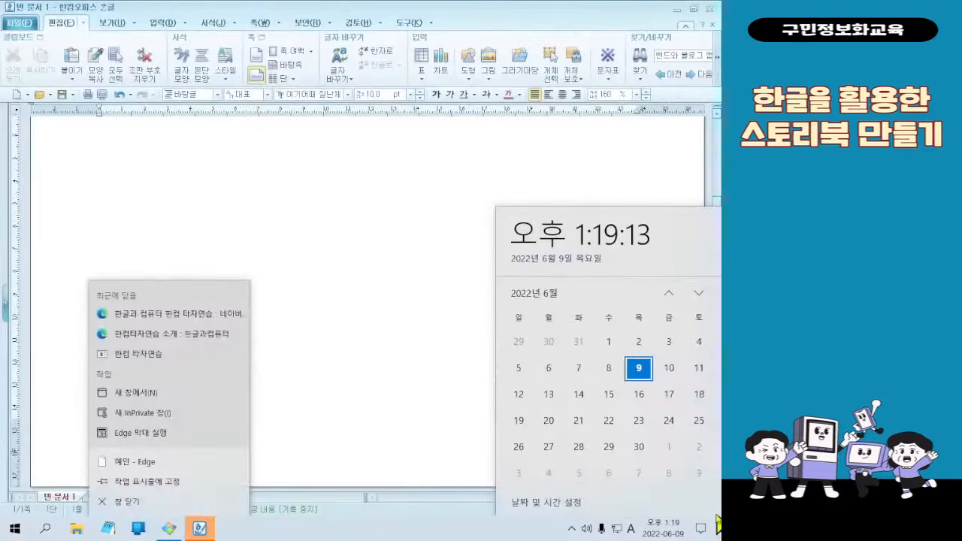
left_click(410, 316)
scroll(398, 300, "up", 2)
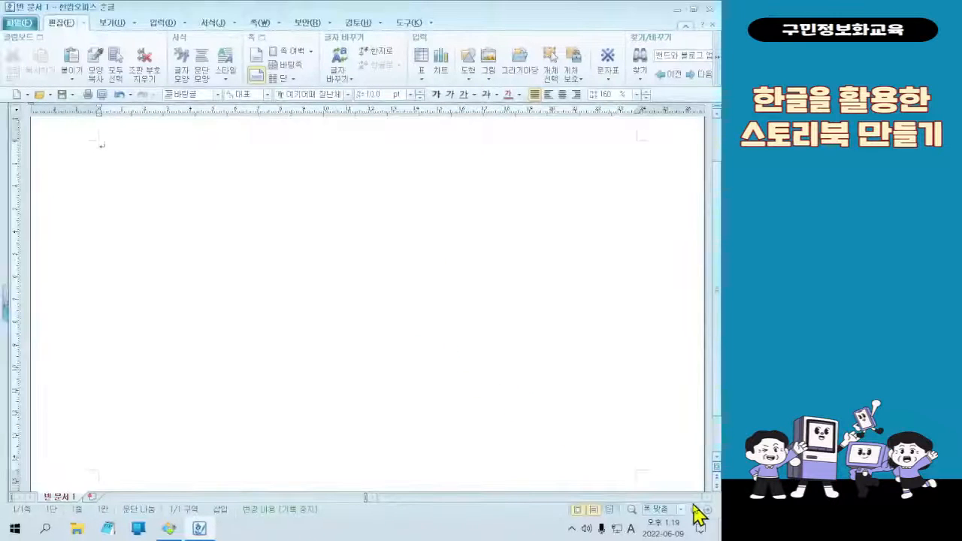
left_click(694, 510)
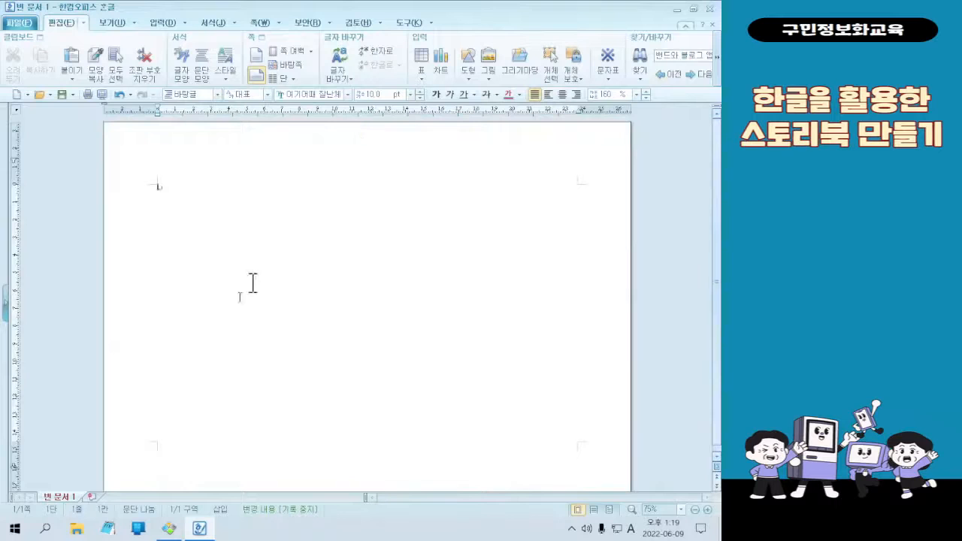
Step: Switch to the sample storybook cover in the image viewer, examine its background and border, and return to the blank document
left_click(191, 524)
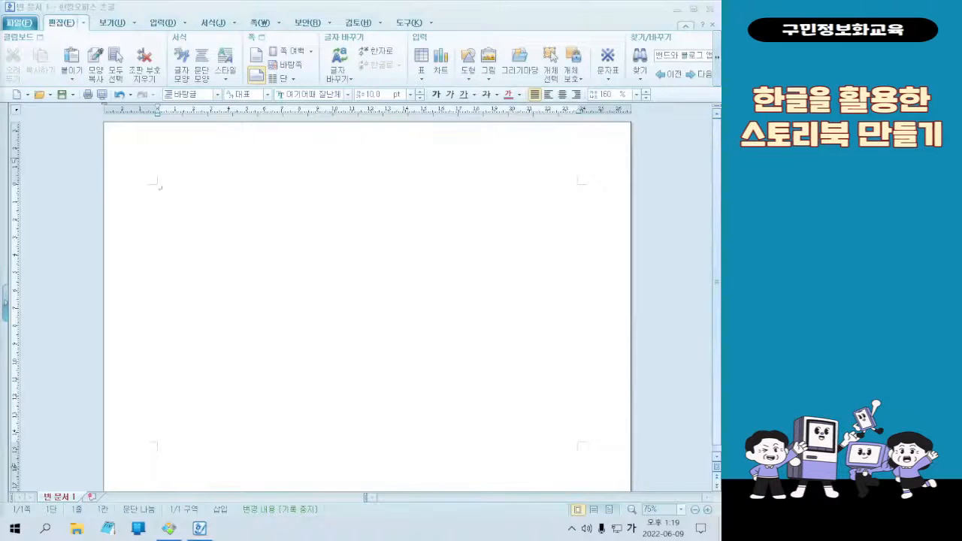
left_click(169, 528)
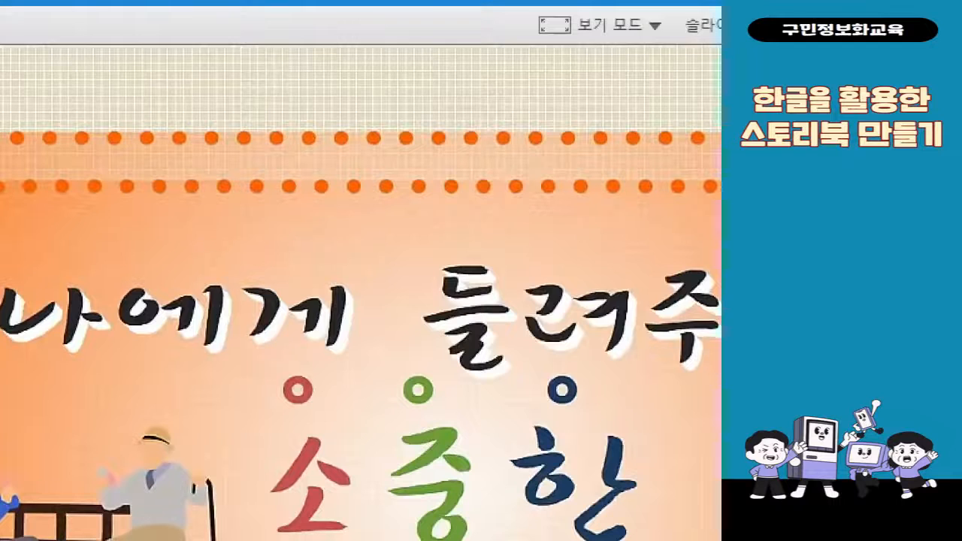
left_click_drag(215, 73, 414, 125)
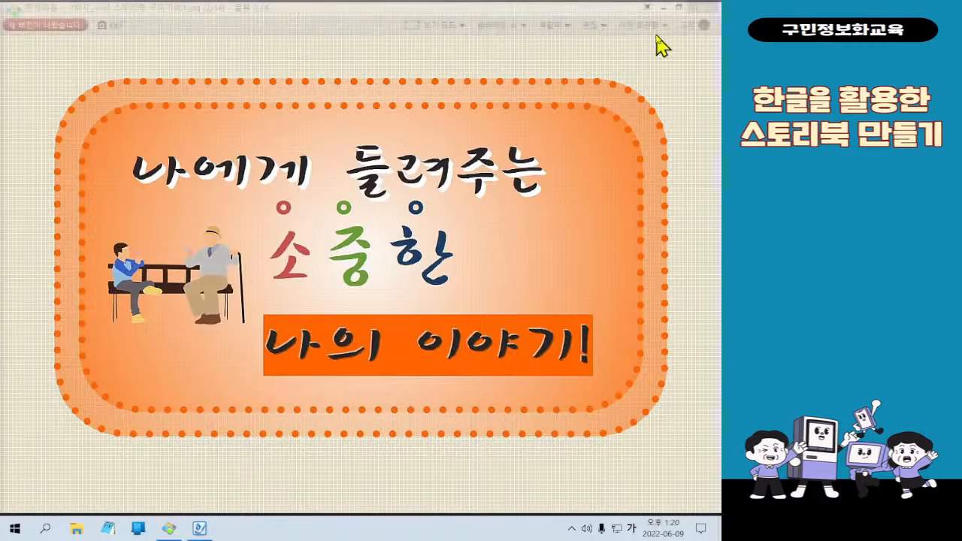
left_click(661, 17)
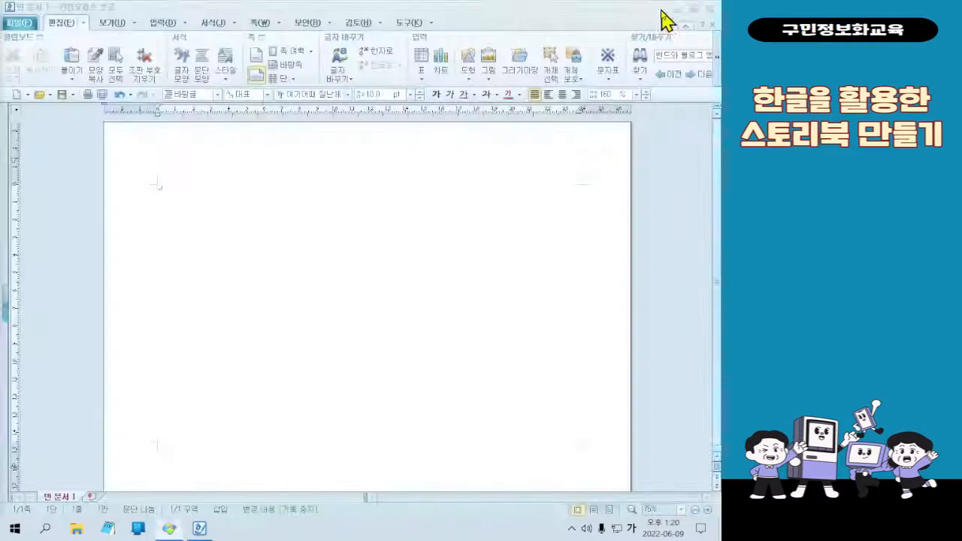
Step: Open the 쪽 테두리/배경 settings and choose 색 as the fill type for the page background
left_click(253, 23)
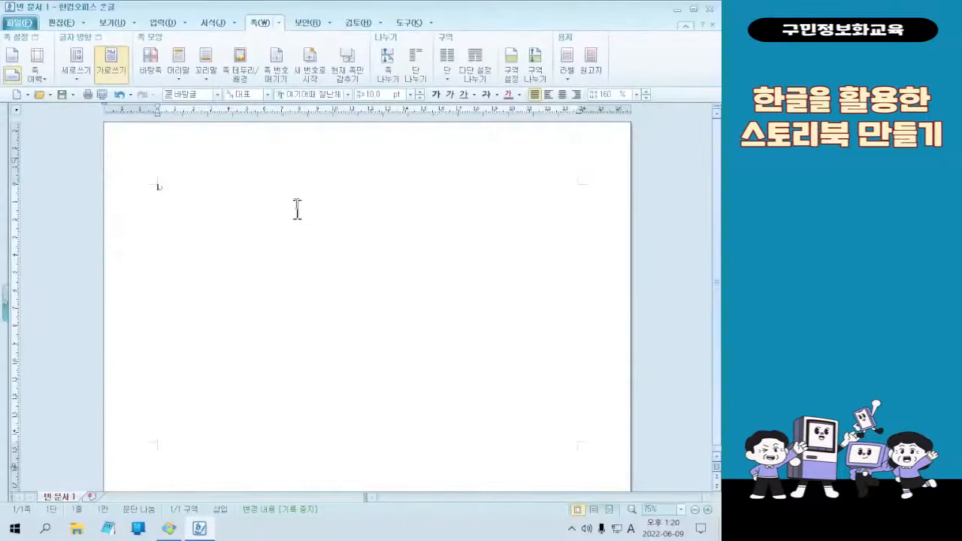
left_click(217, 120)
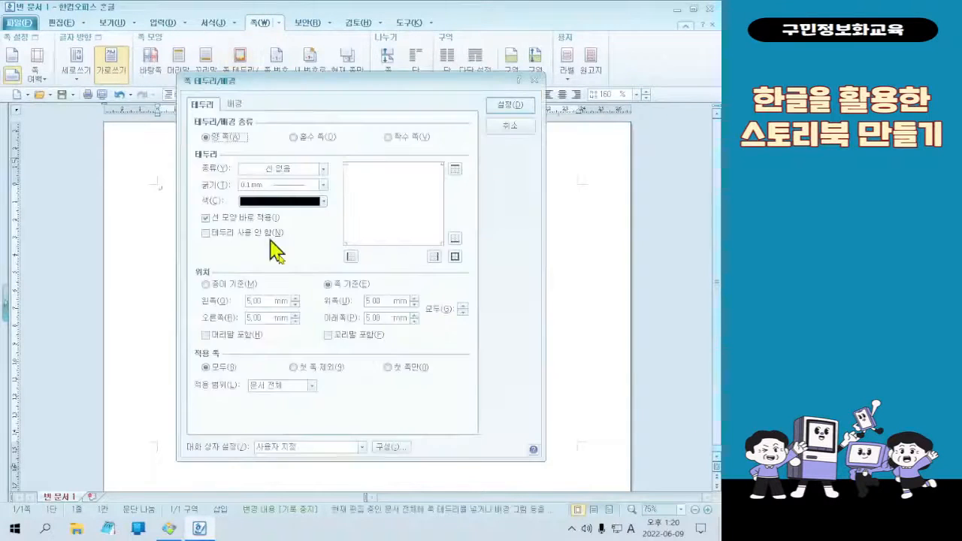
left_click(236, 105)
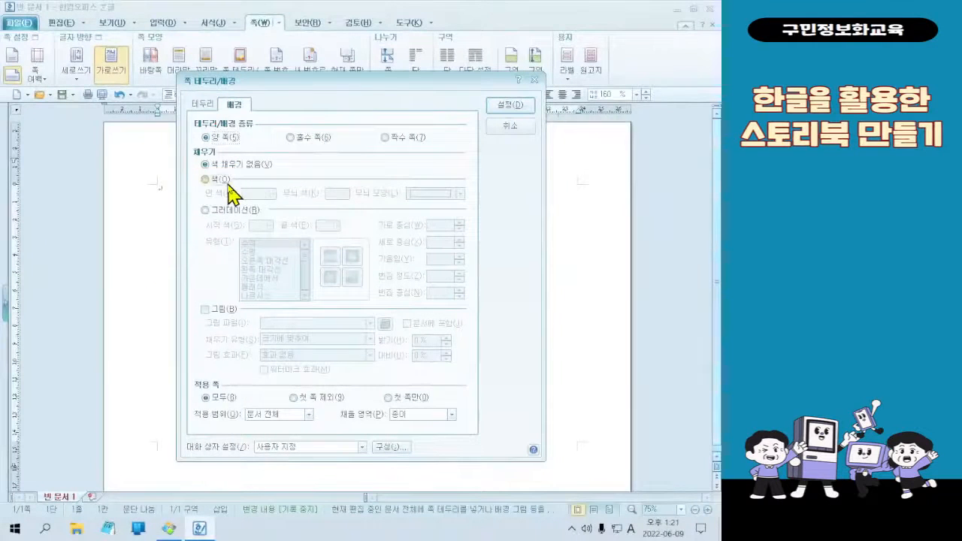
left_click(206, 179)
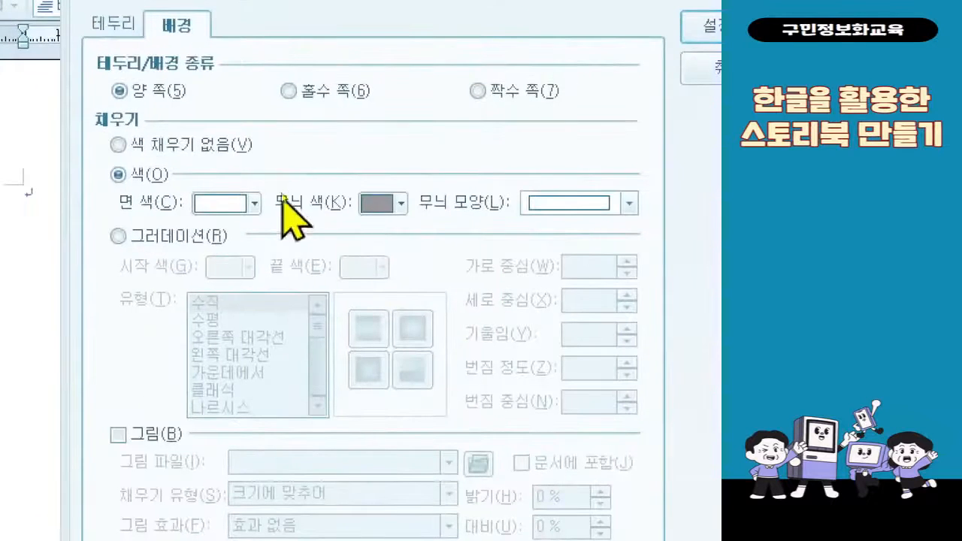
Step: Set the page background's face colour (면 색) to 연한 올리브색 (RGB 227,220,193) from the 기본 colour theme
left_click(255, 203)
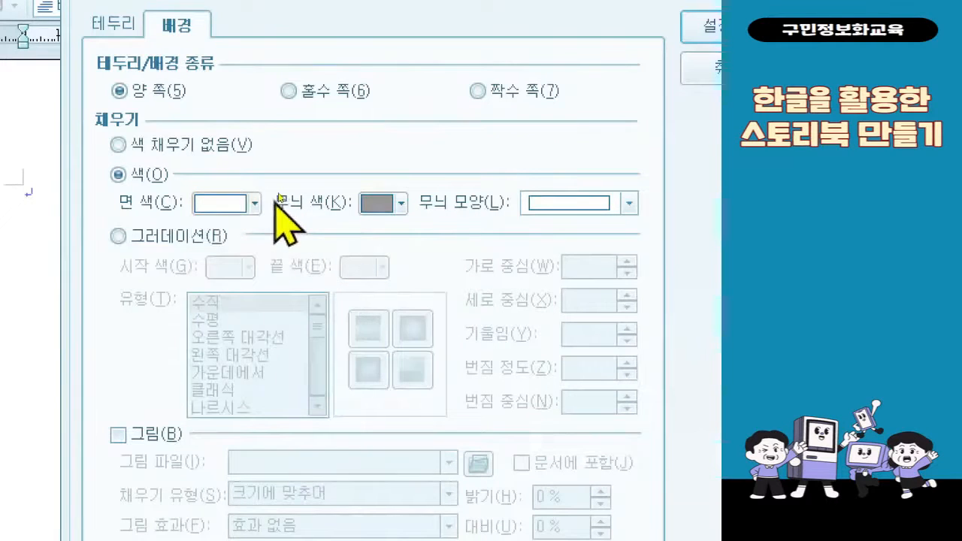
left_click(258, 203)
left_click(257, 202)
left_click(410, 270)
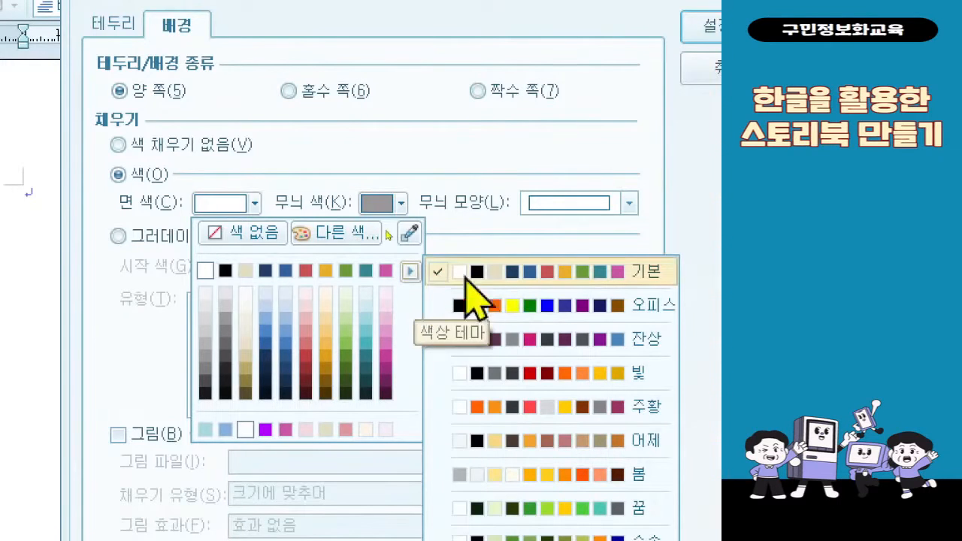
left_click(575, 271)
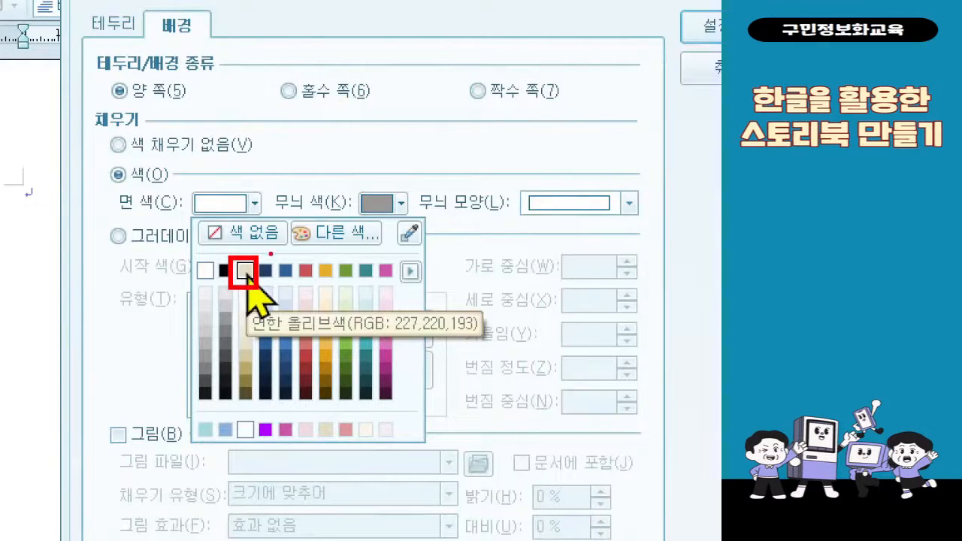
left_click(249, 275)
left_click(255, 204)
left_click(244, 272)
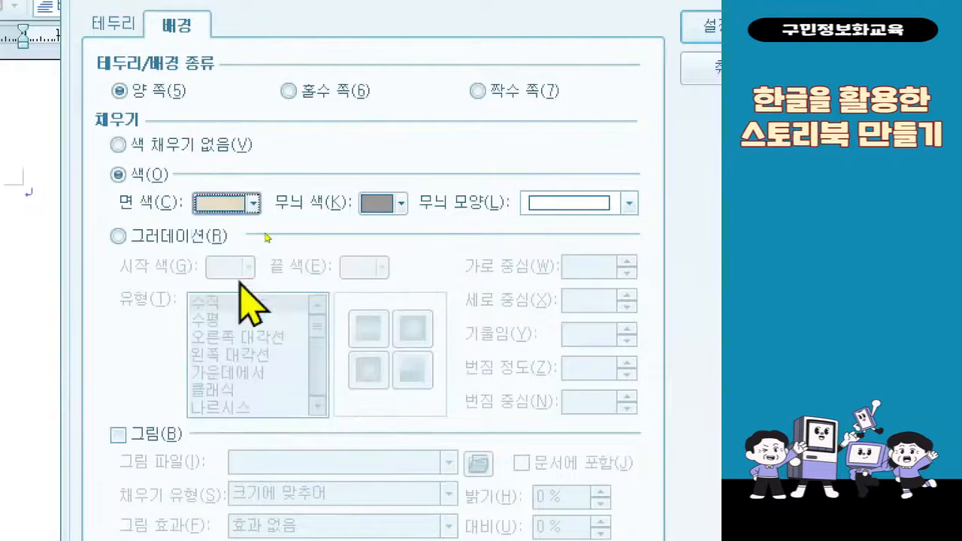
Step: Set the page background's pattern colour (무늬 색) to white
left_click(391, 222)
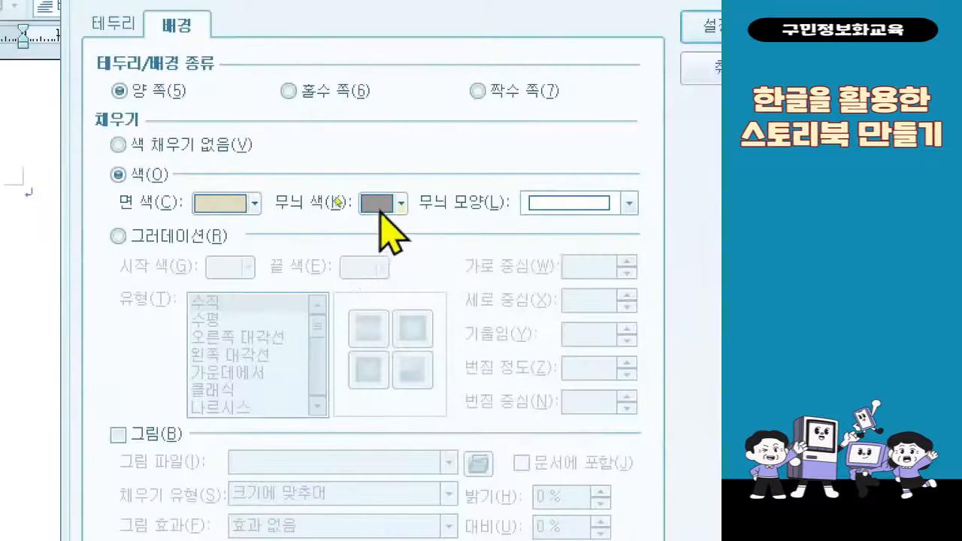
left_click(401, 203)
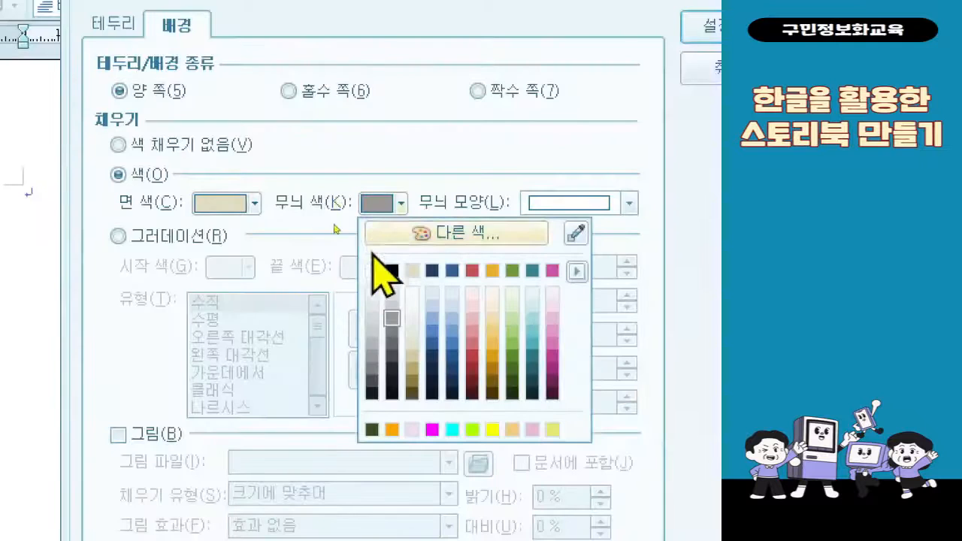
left_click(409, 295)
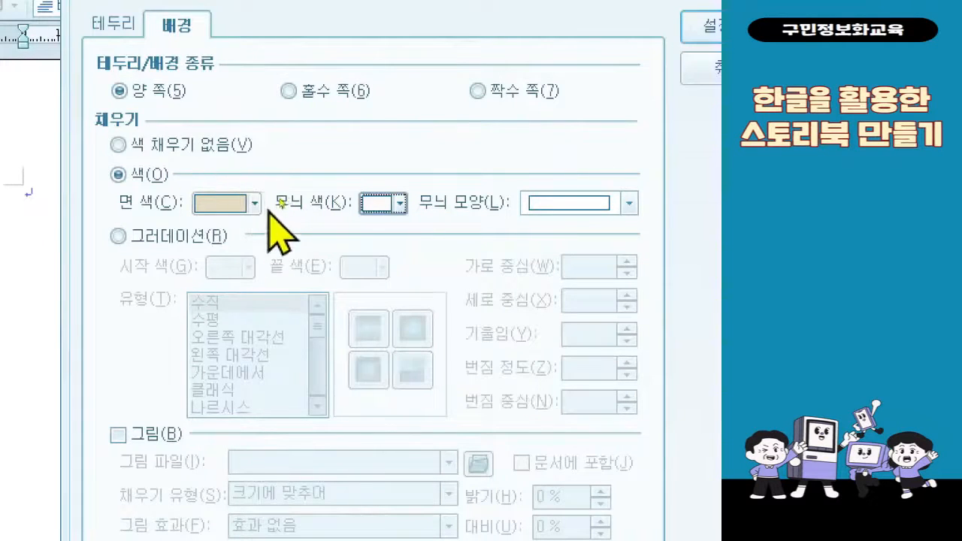
left_click(383, 206)
left_click(383, 207)
left_click(384, 207)
left_click(386, 207)
left_click(387, 206)
left_click(420, 168)
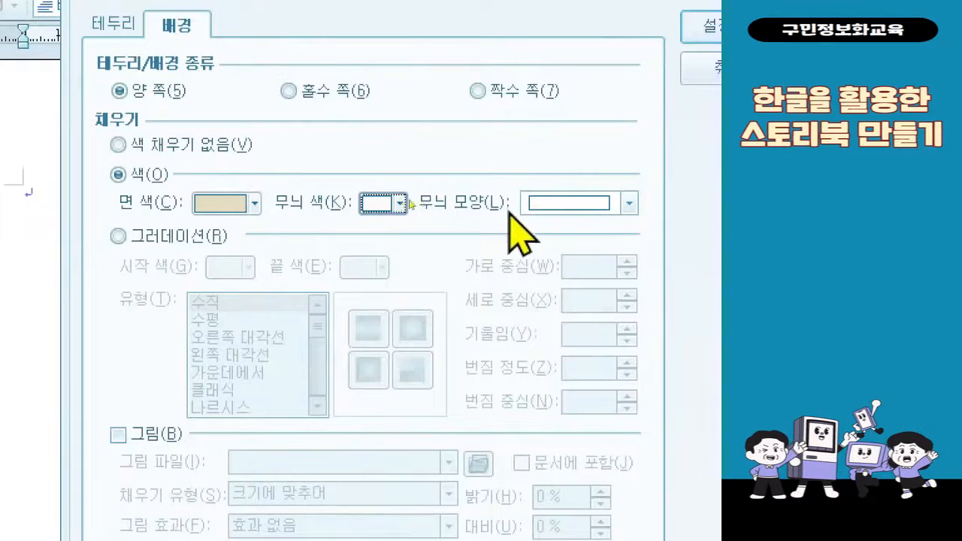
Step: Choose the square grid as the pattern shape (무늬 모양) and apply the page background
left_click(599, 210)
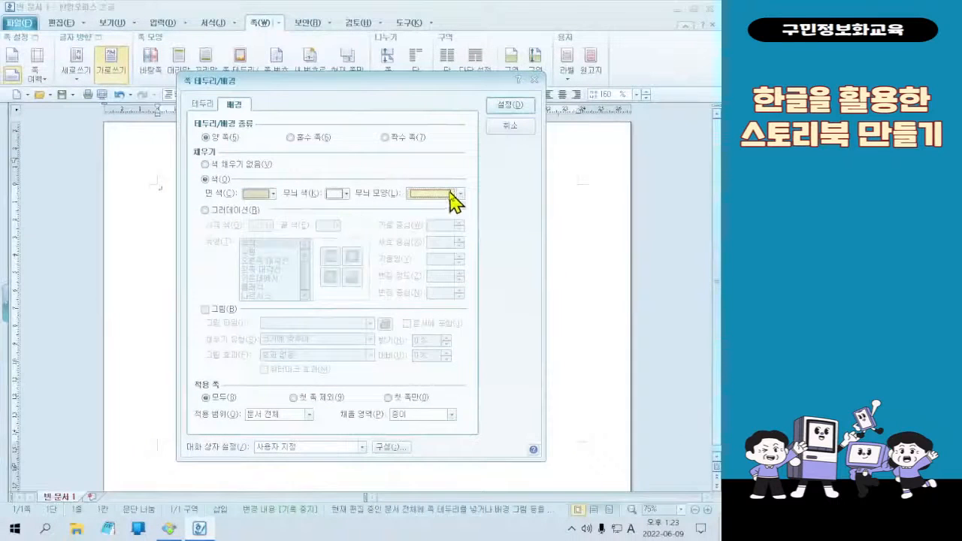
left_click(628, 203)
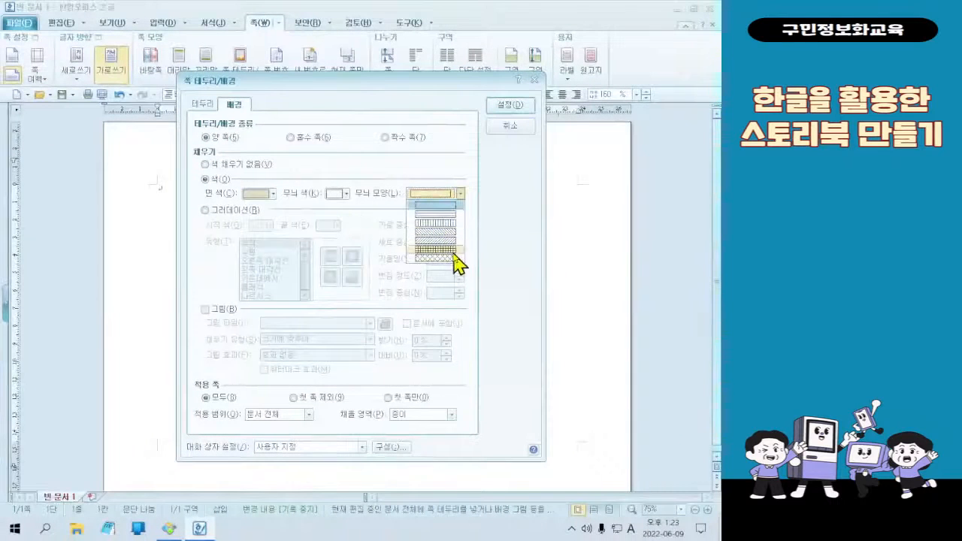
left_click(453, 250)
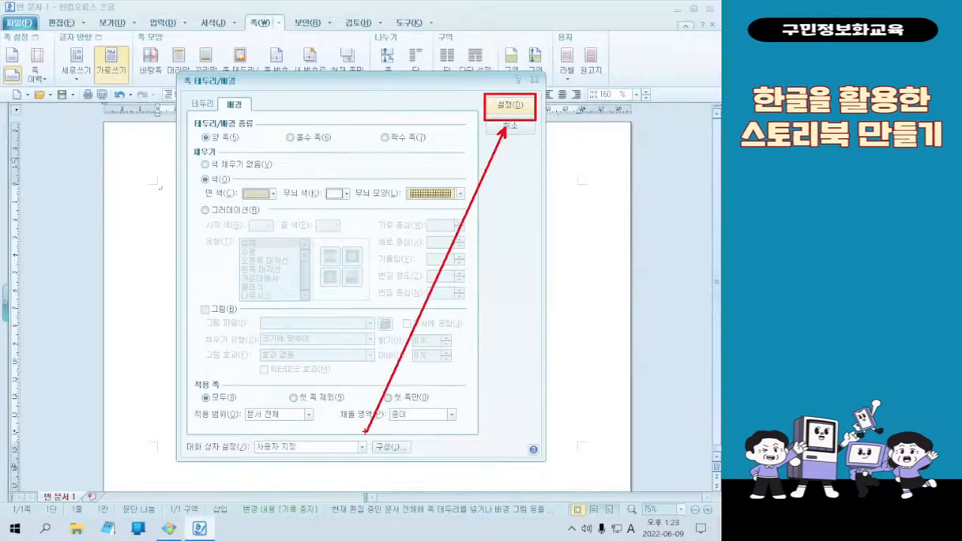
left_click(499, 111)
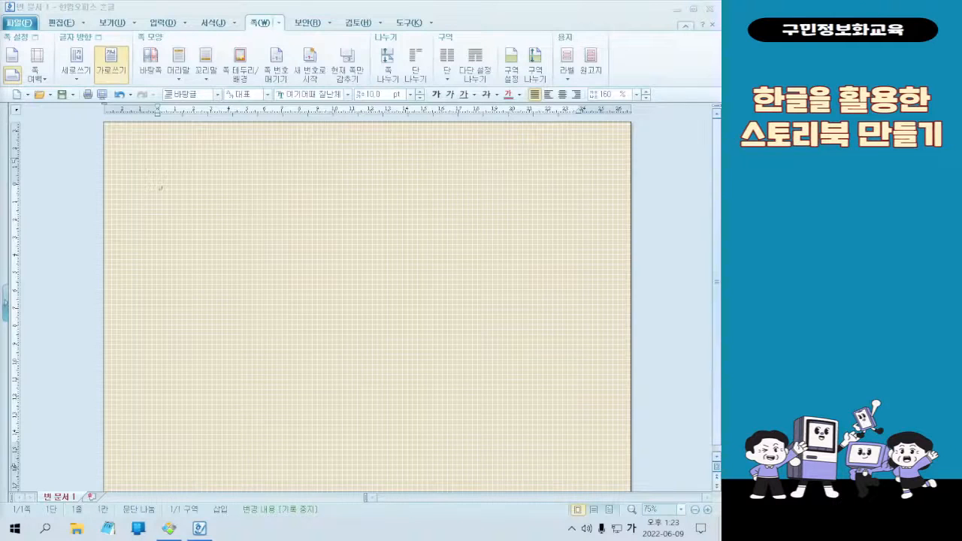
Step: Switch to the image viewer, compare the sample cover with the patterned page, and return to the document
key("Hangul")
key("Hangul")
left_click(169, 528)
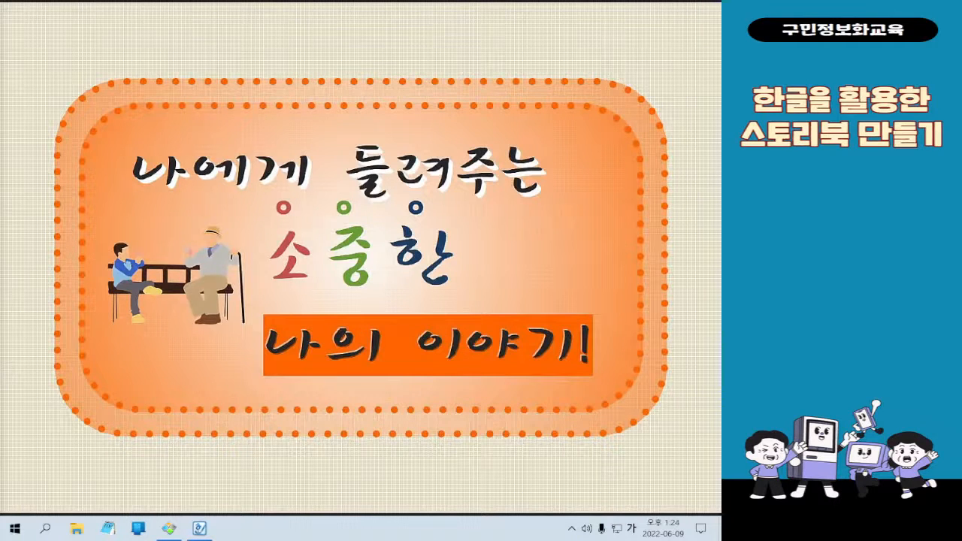
mouse_move(672, 9)
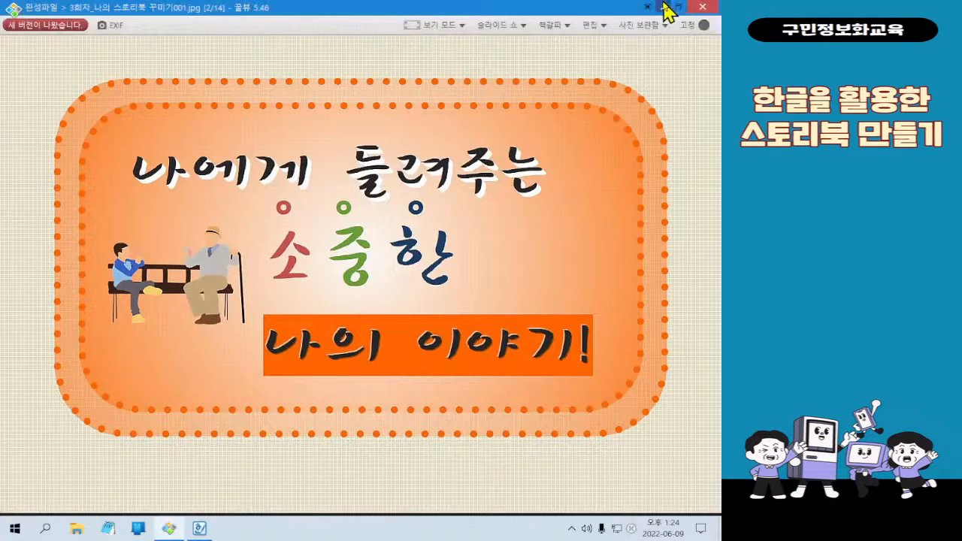
left_click(673, 8)
scroll(413, 271, "up", 1)
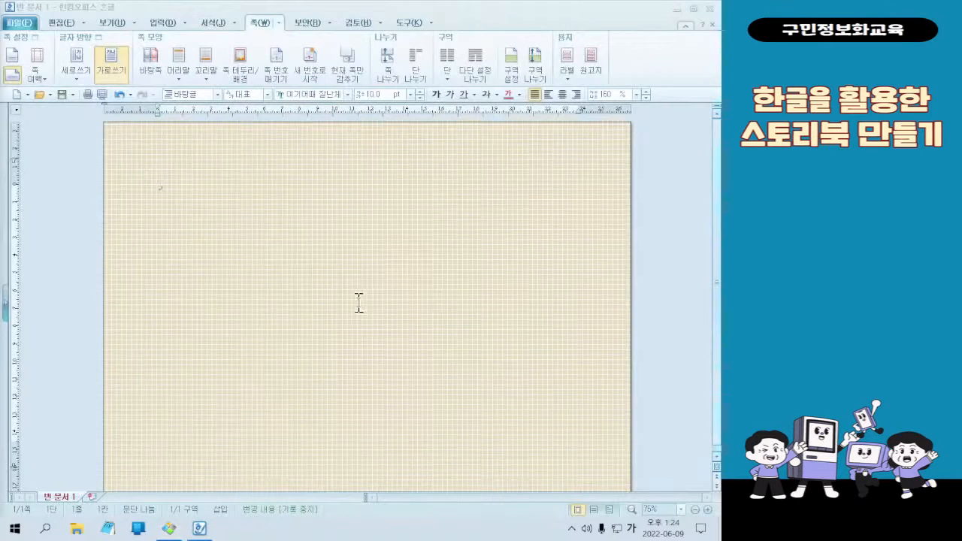
Step: Draw a rectangle about 236 mm wide and 156 mm high across the patterned page
left_click(159, 22)
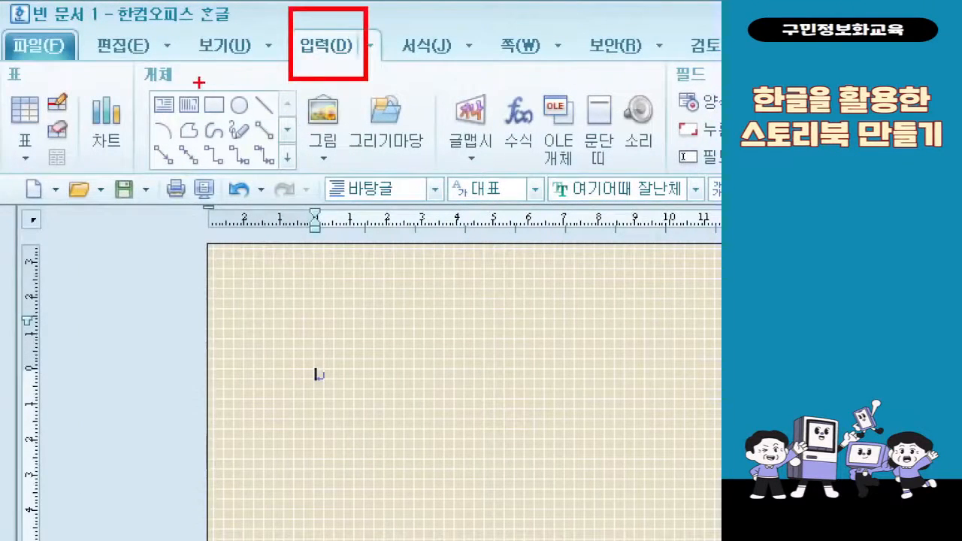
mouse_move(242, 145)
left_mouse_down()
mouse_move(226, 133)
mouse_move(324, 90)
left_mouse_up()
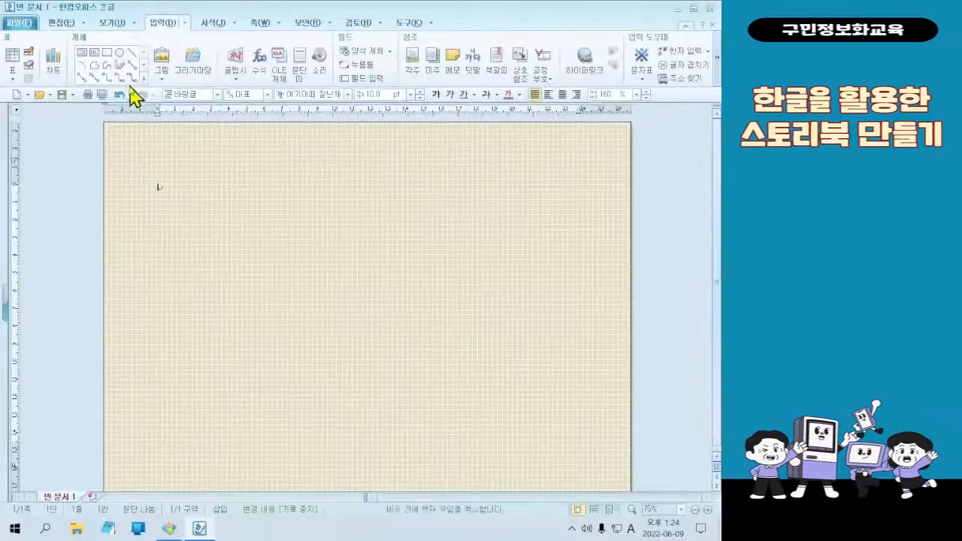
left_click(214, 104)
mouse_move(167, 193)
left_mouse_down()
mouse_move(589, 446)
mouse_move(585, 471)
left_mouse_up()
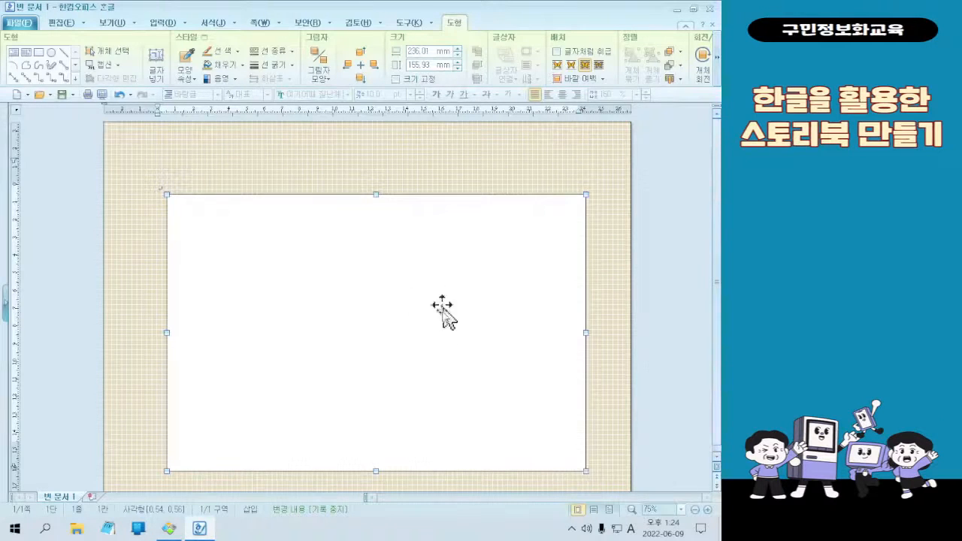
Step: Open the rectangle's 개체 속성 and set its width to 230 mm and height to 125 mm
left_click(410, 283)
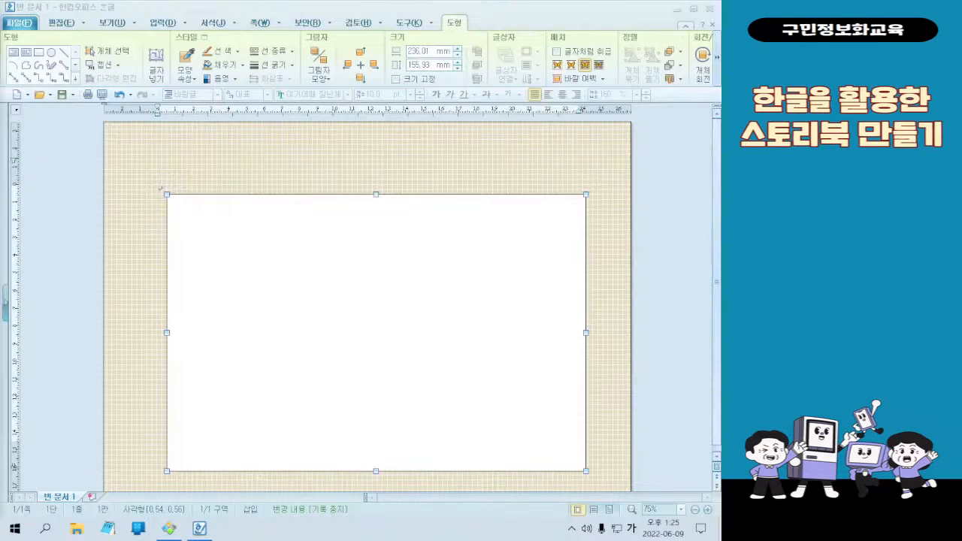
double_click(511, 311)
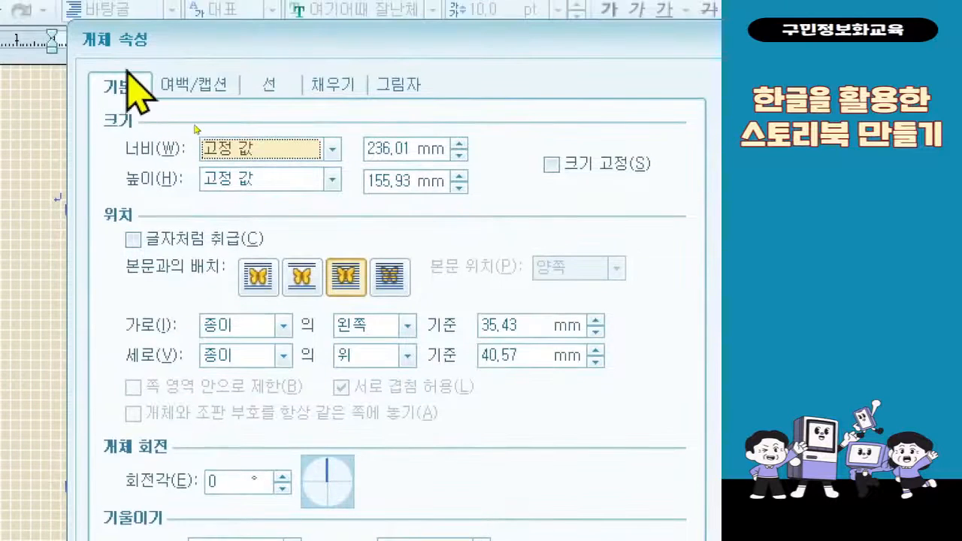
left_click(396, 149)
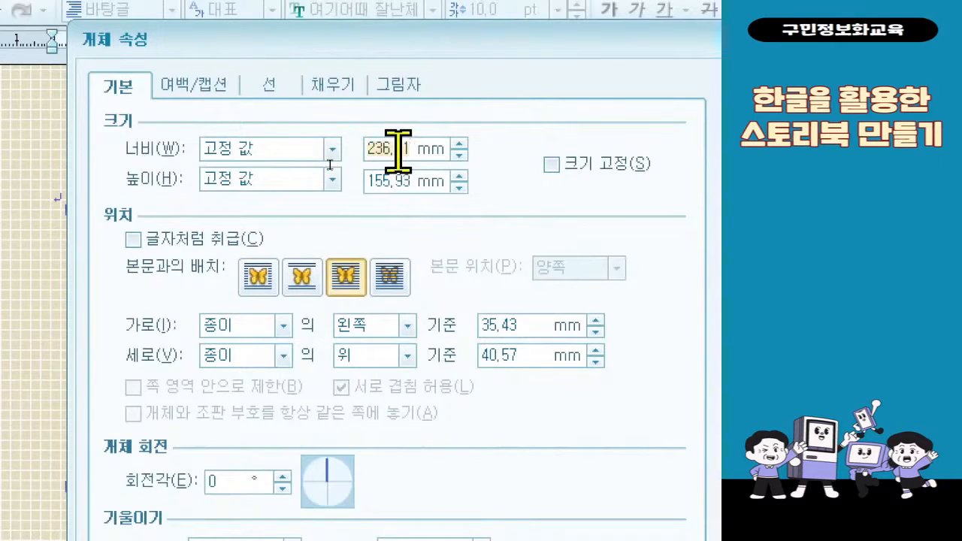
type("230")
left_click(402, 182)
type("125")
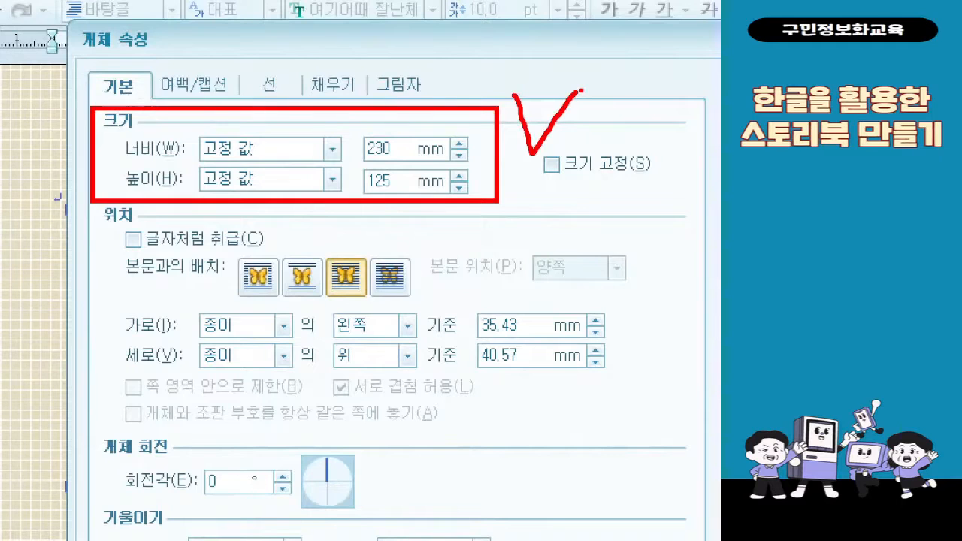
left_click_drag(323, 256, 365, 309)
left_click_drag(351, 233, 367, 228)
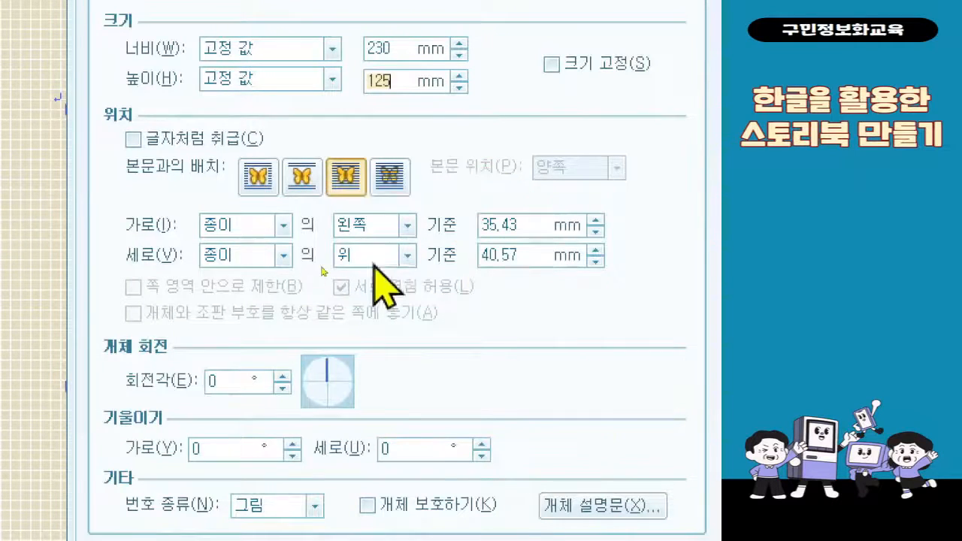
Step: Position the rectangle at the centre (가운데) of the paper, both horizontally and vertically
left_click(398, 225)
left_click(403, 226)
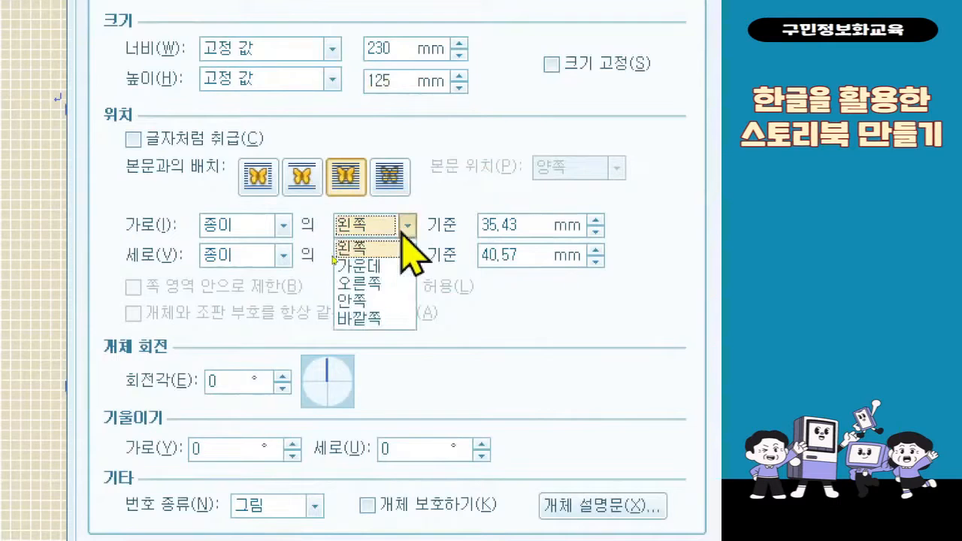
left_click(403, 268)
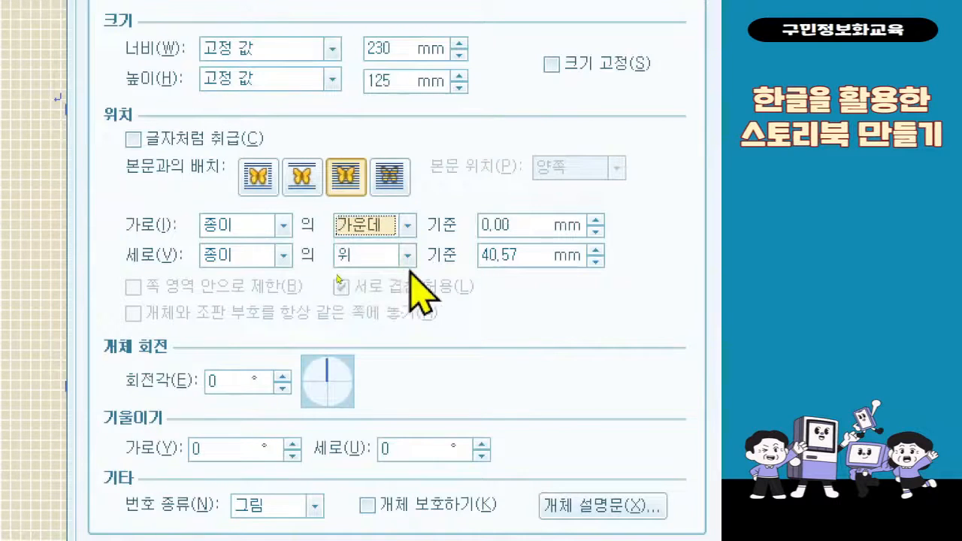
left_click(406, 259)
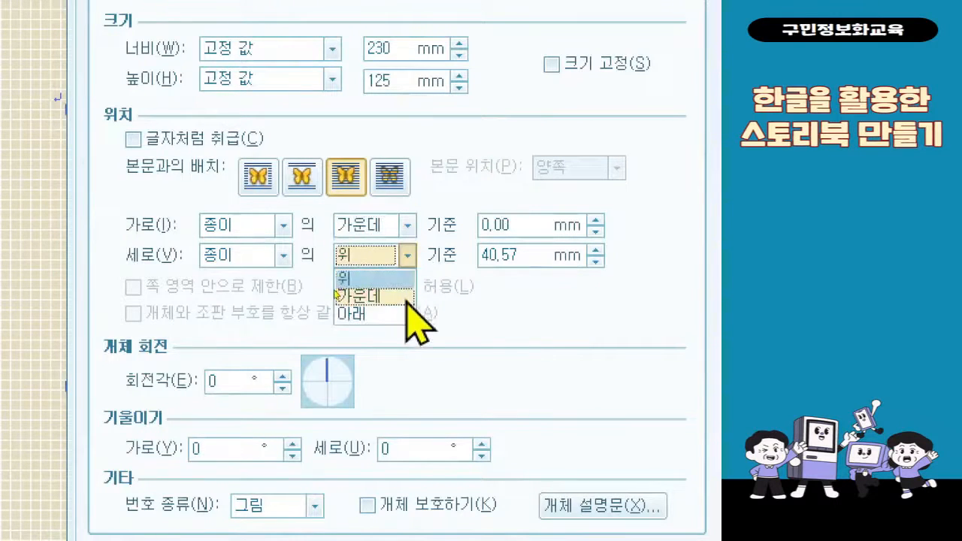
left_click(405, 299)
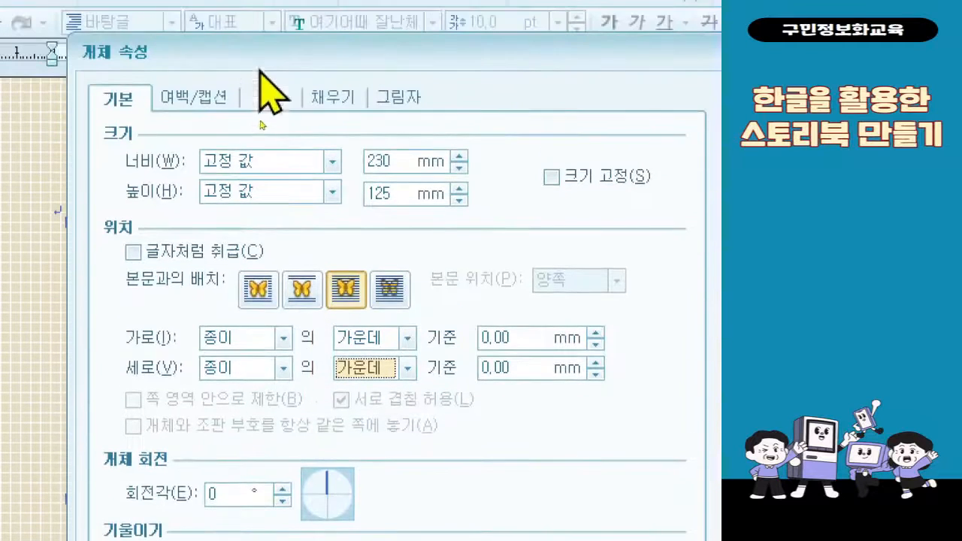
Step: Give the rectangle a gradient fill (그러데이션) with a white start colour and orange from the 오피스 colour theme as end colour
left_click(314, 101)
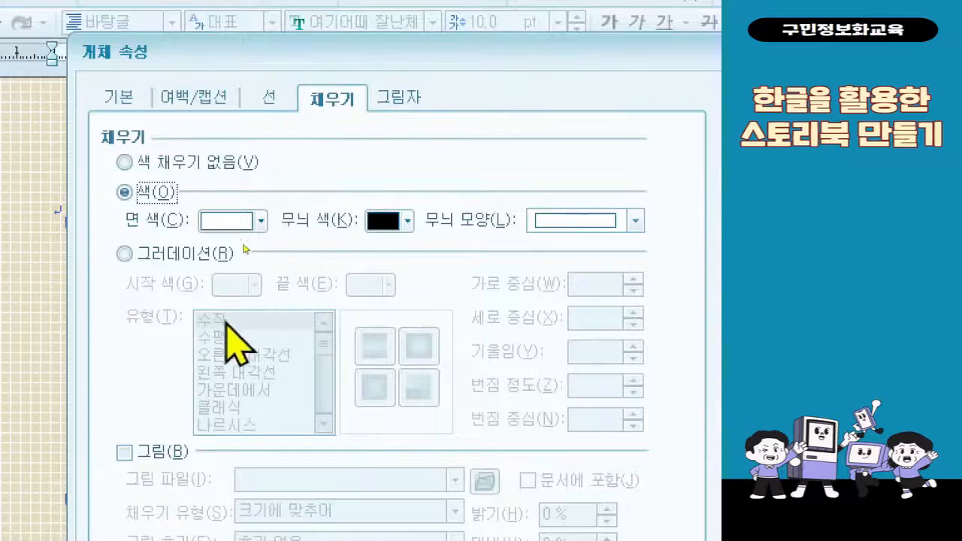
left_click(209, 255)
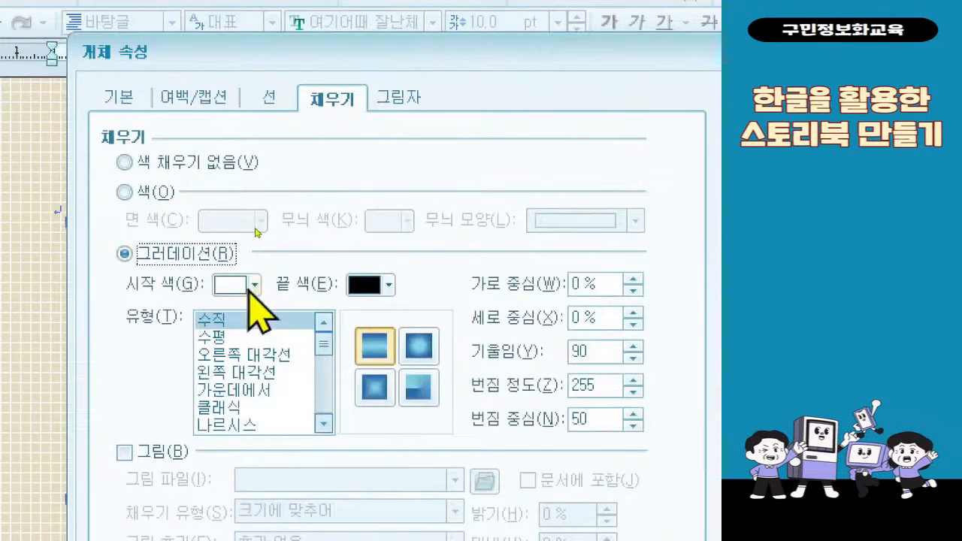
left_click(255, 286)
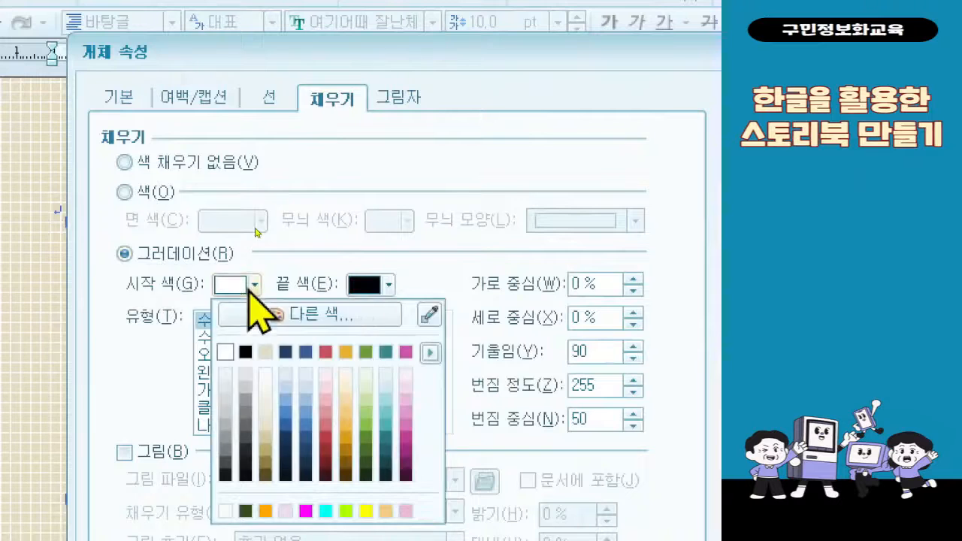
left_click(389, 285)
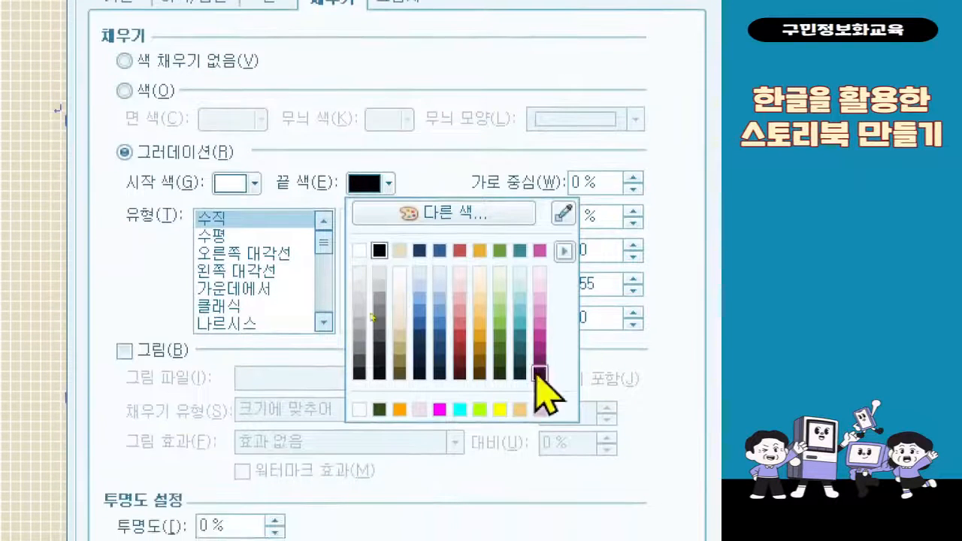
mouse_move(559, 248)
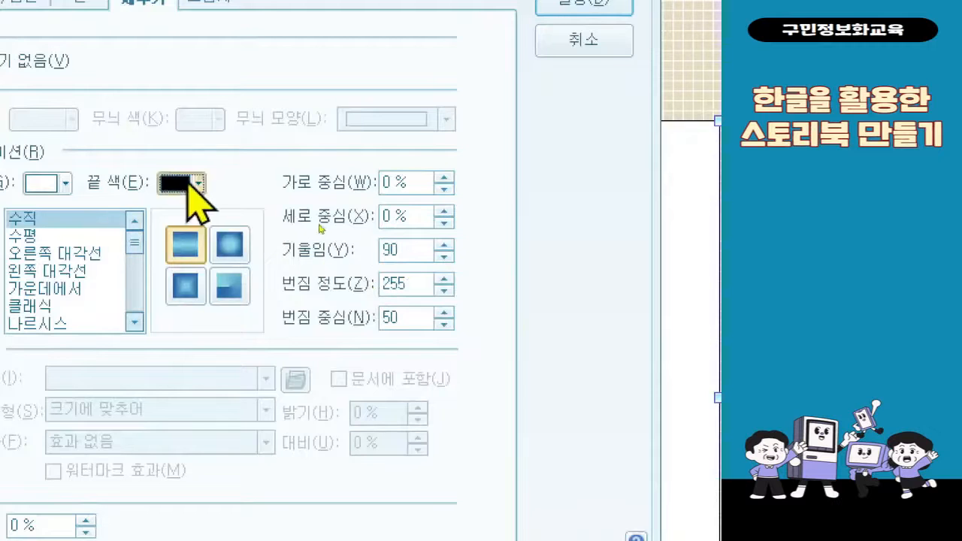
left_click(188, 184)
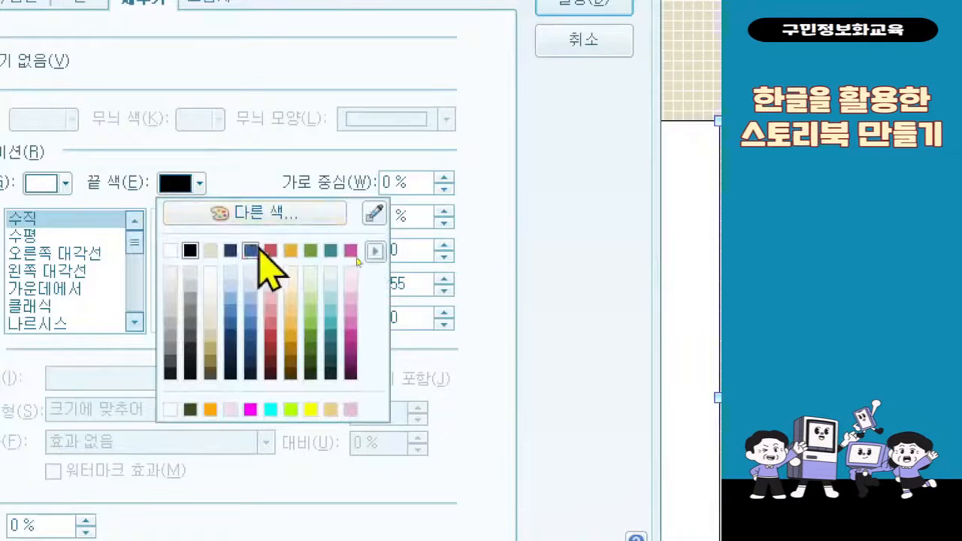
left_click(375, 251)
left_click(402, 280)
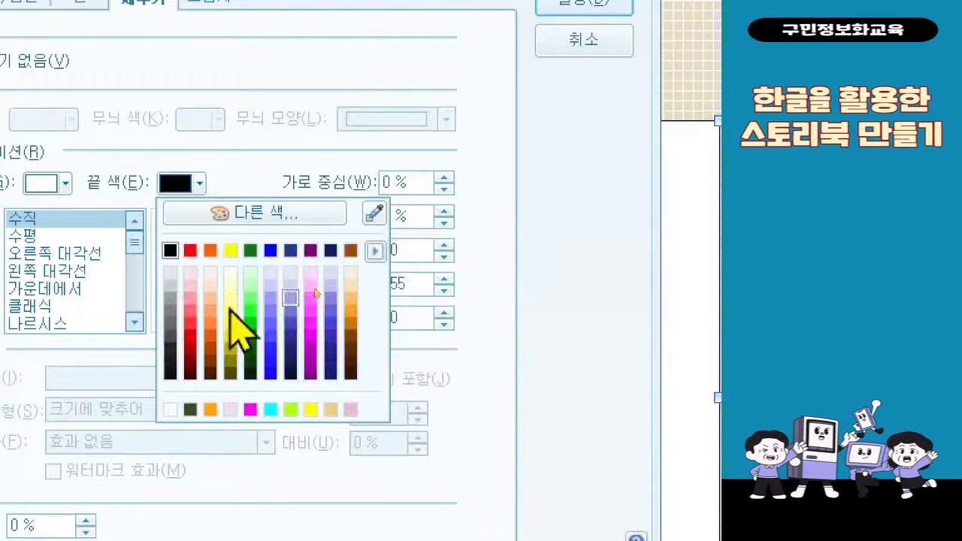
left_click(210, 251)
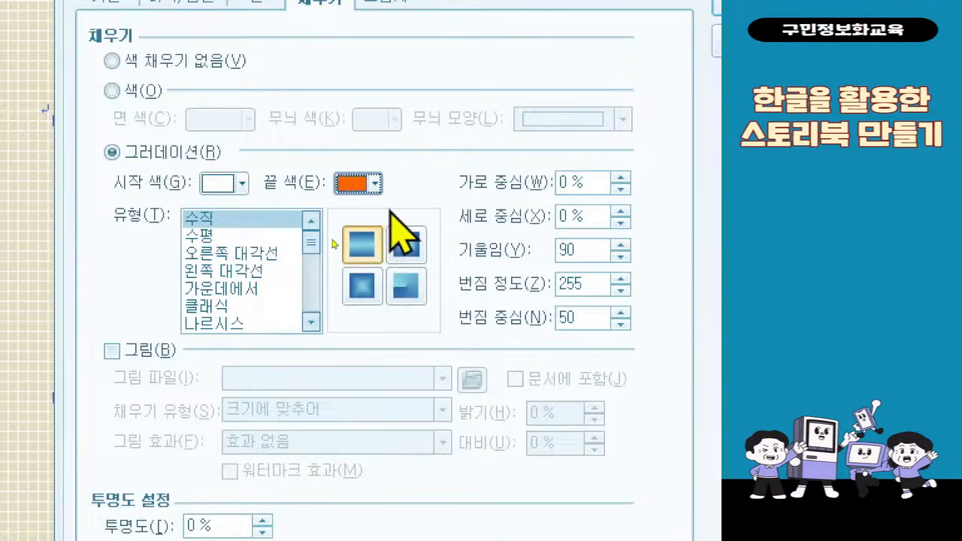
Step: Set the gradient type to 가운데에서 with the circular variant and the fill transparency to 45%
left_click(267, 288)
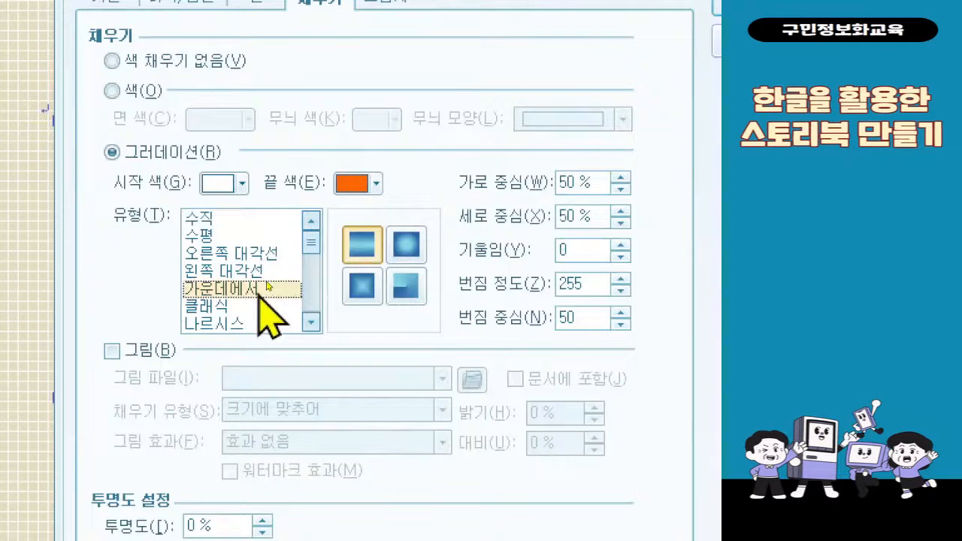
left_click(394, 252)
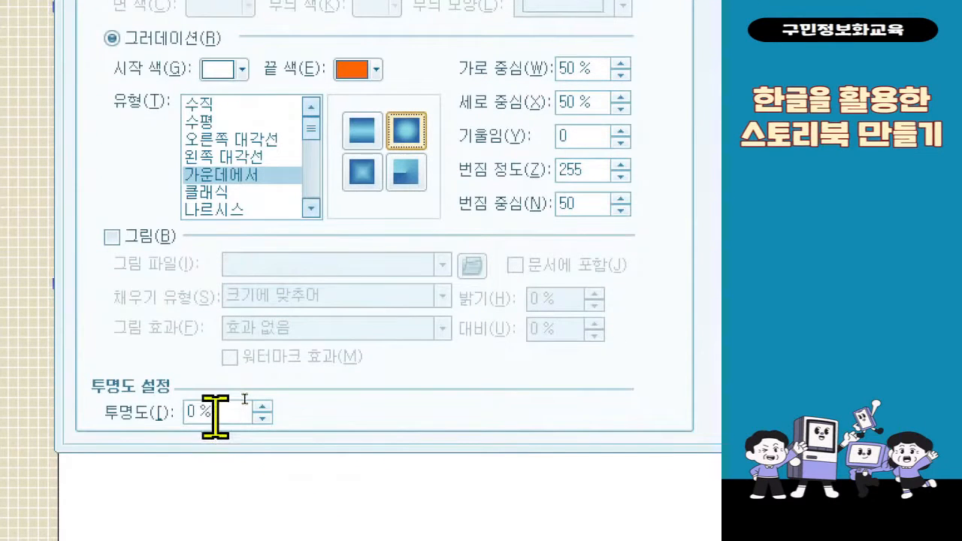
left_click_drag(215, 415, 167, 427)
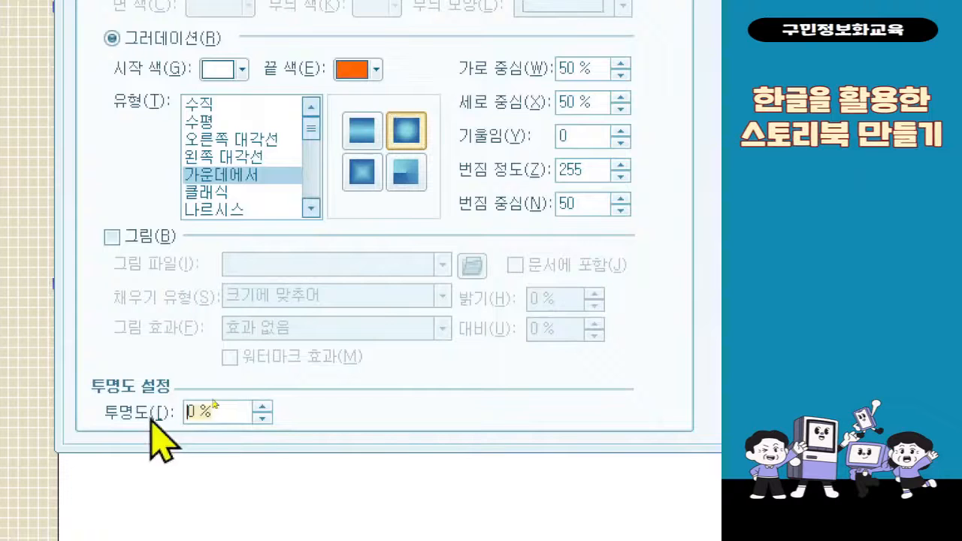
type("45")
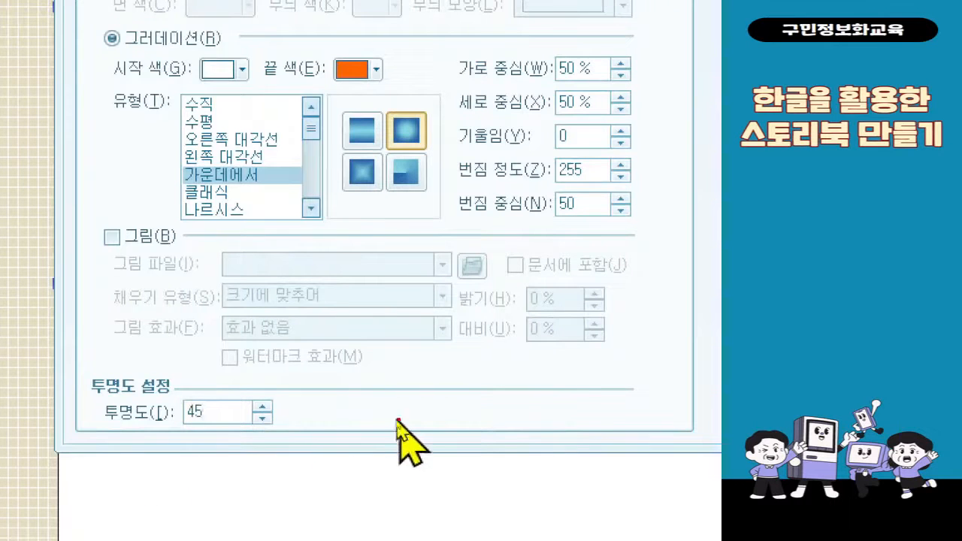
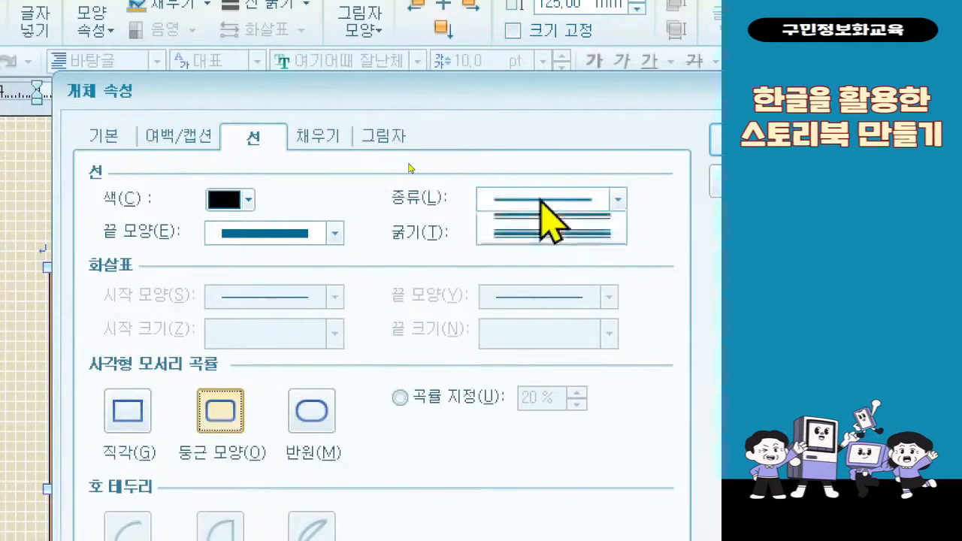
Step: Give the rectangle a round-dotted outline in orange from the 오피스 colour theme, 3 mm thick, and apply the properties
left_click(540, 198)
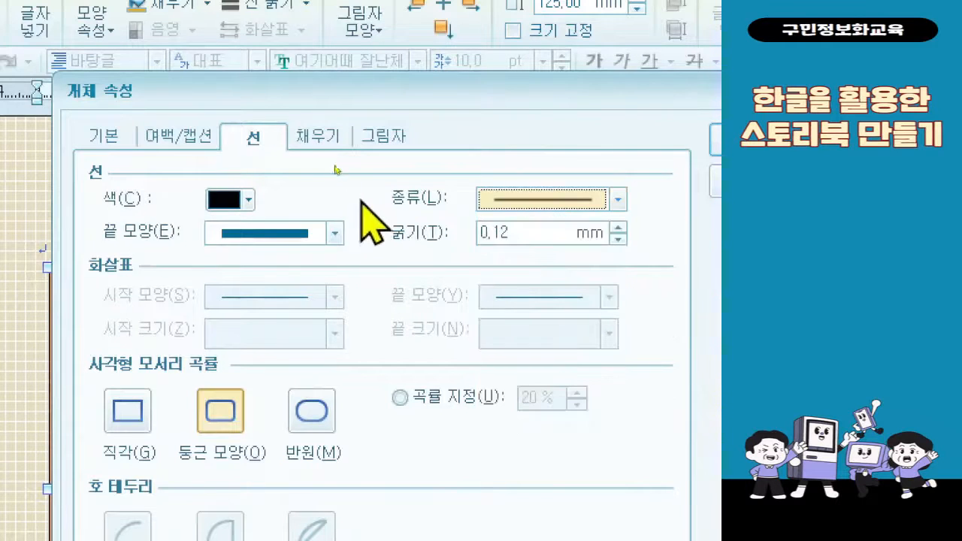
left_click(510, 200)
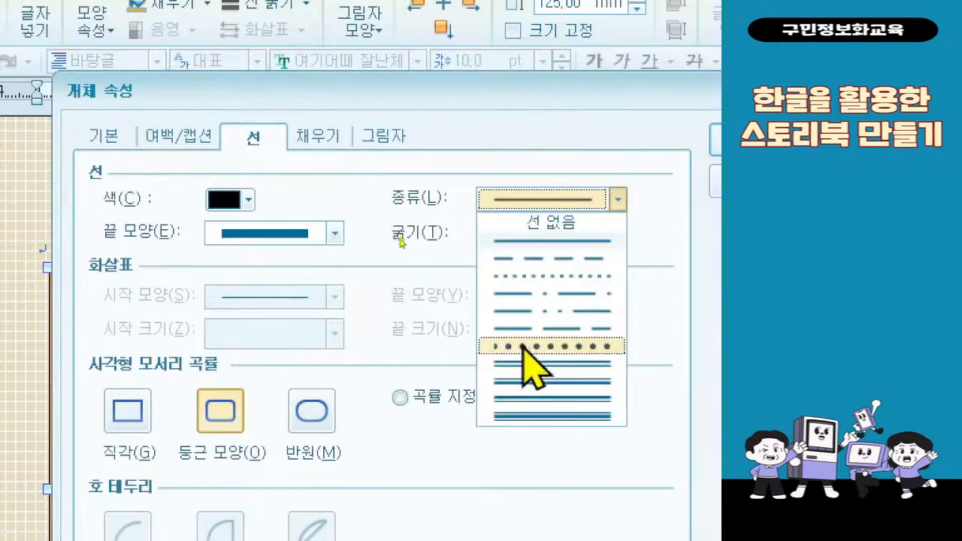
left_click(519, 347)
left_click(241, 205)
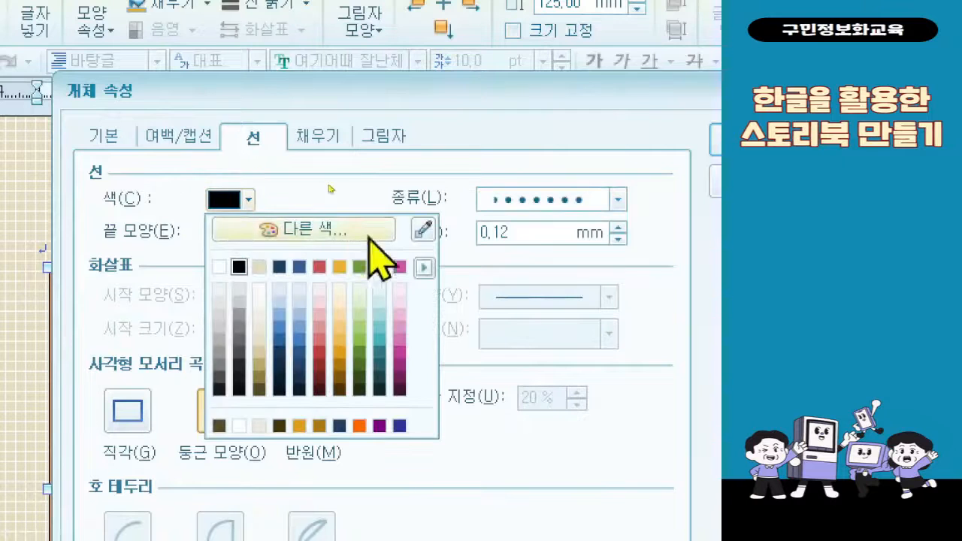
left_click(425, 267)
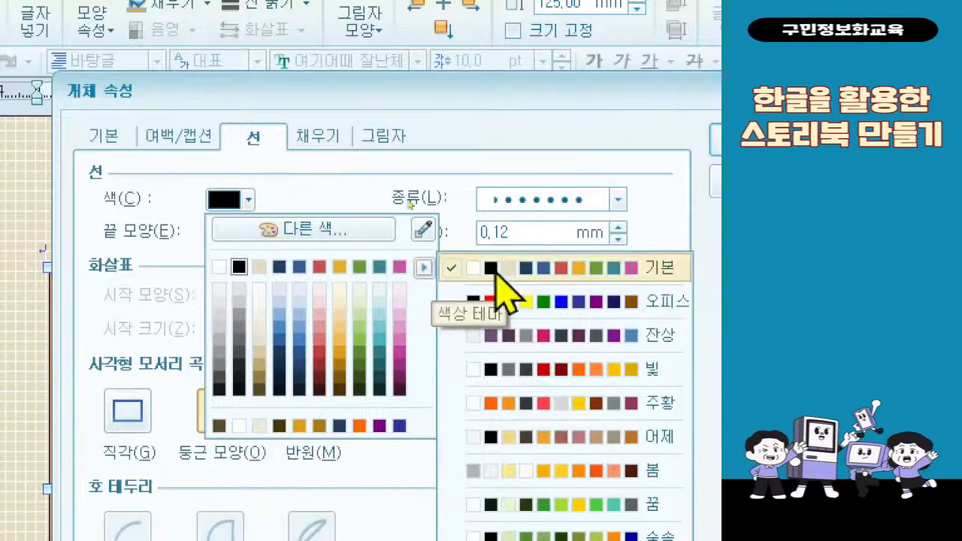
left_click(634, 304)
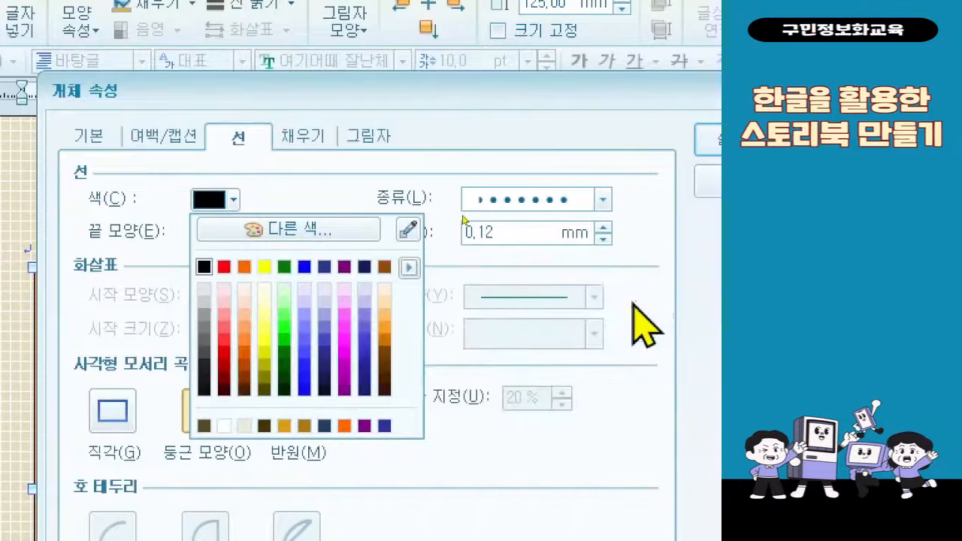
left_click(245, 267)
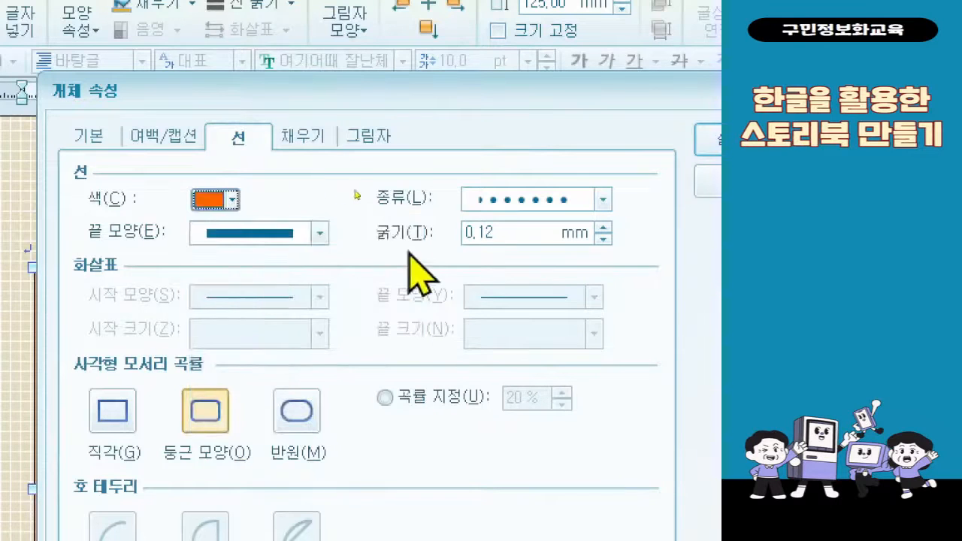
double_click(474, 232)
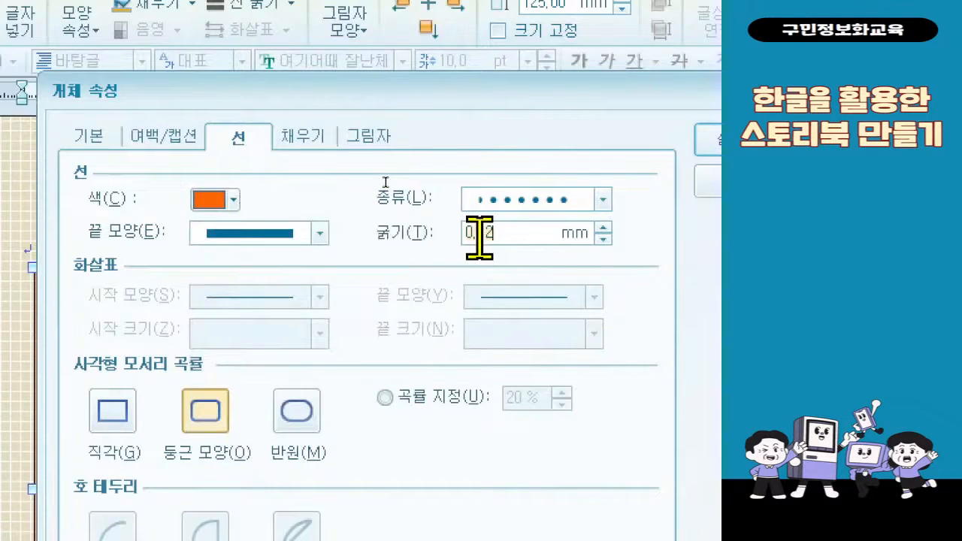
type("3")
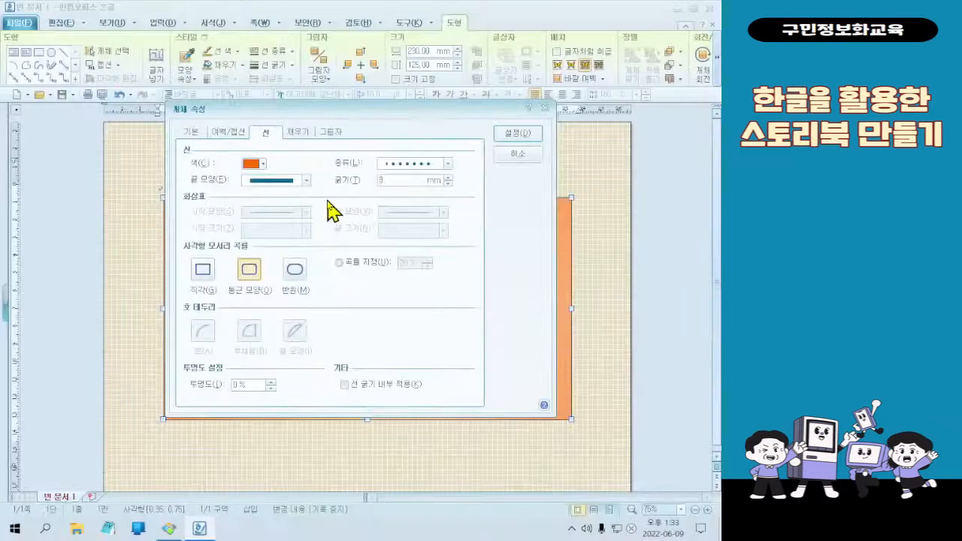
left_click(522, 133)
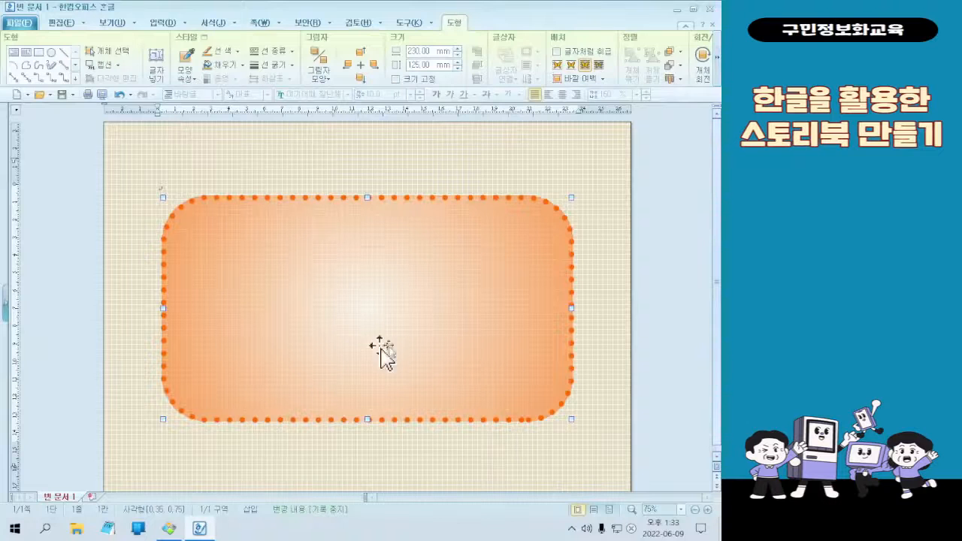
Step: Examine the double dotted frame on the finished sample cover, and return to the document
left_click(188, 520)
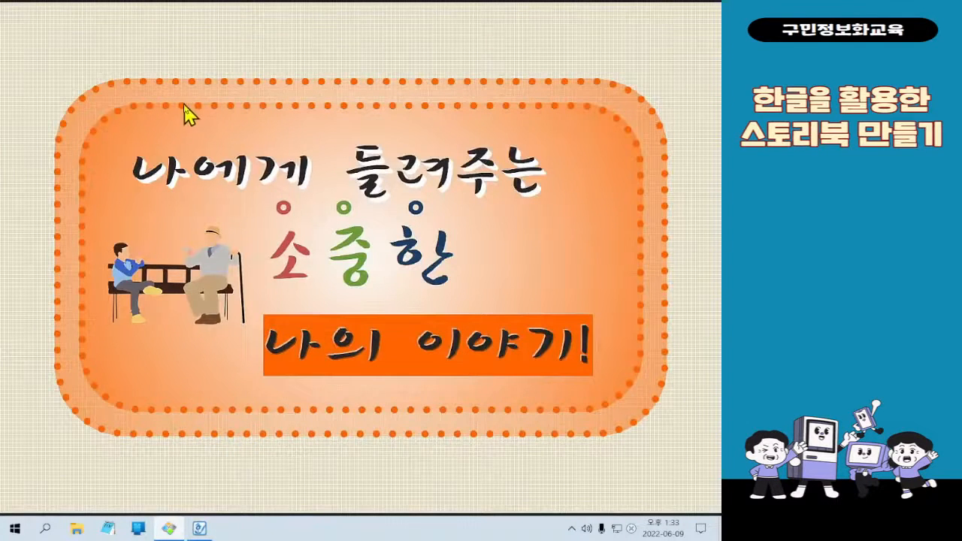
left_click(201, 531)
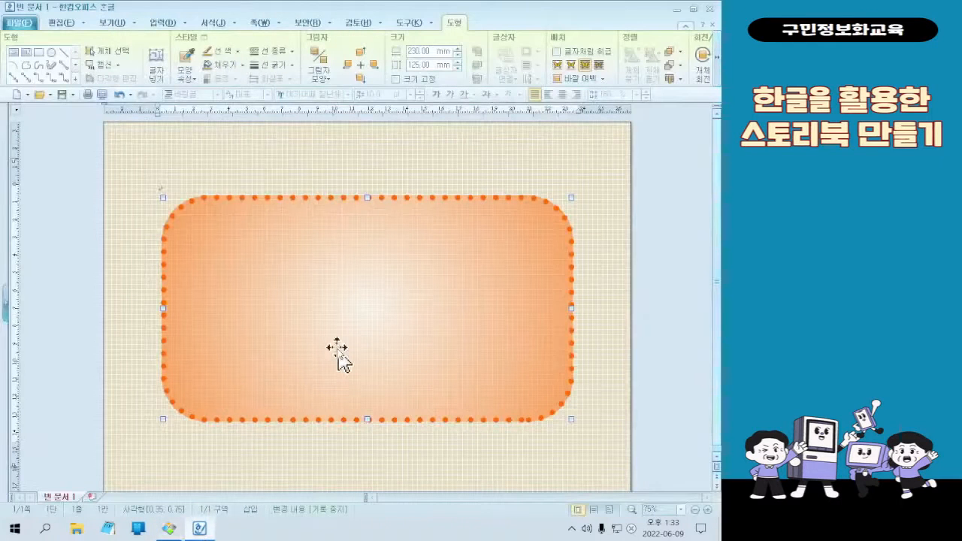
scroll(374, 367, "down", 1)
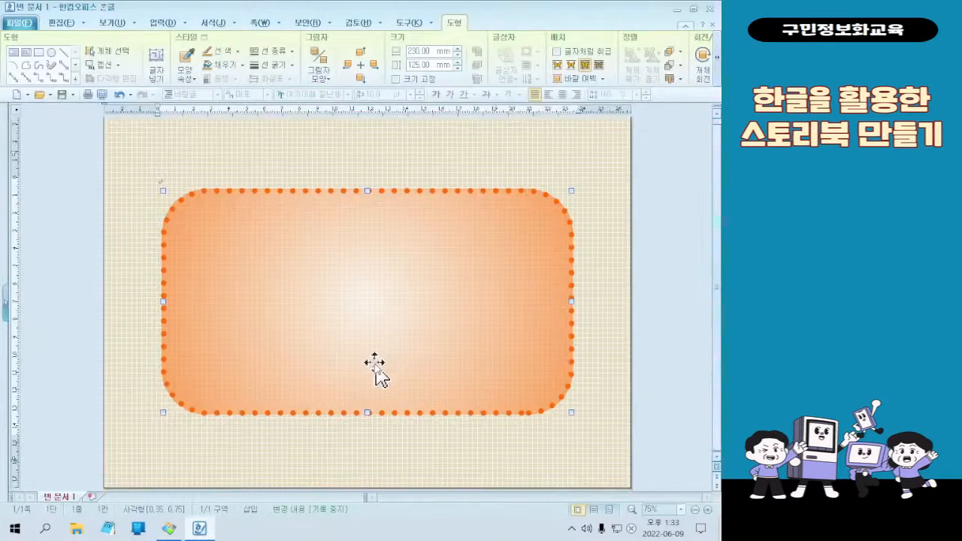
scroll(374, 366, "up", 1)
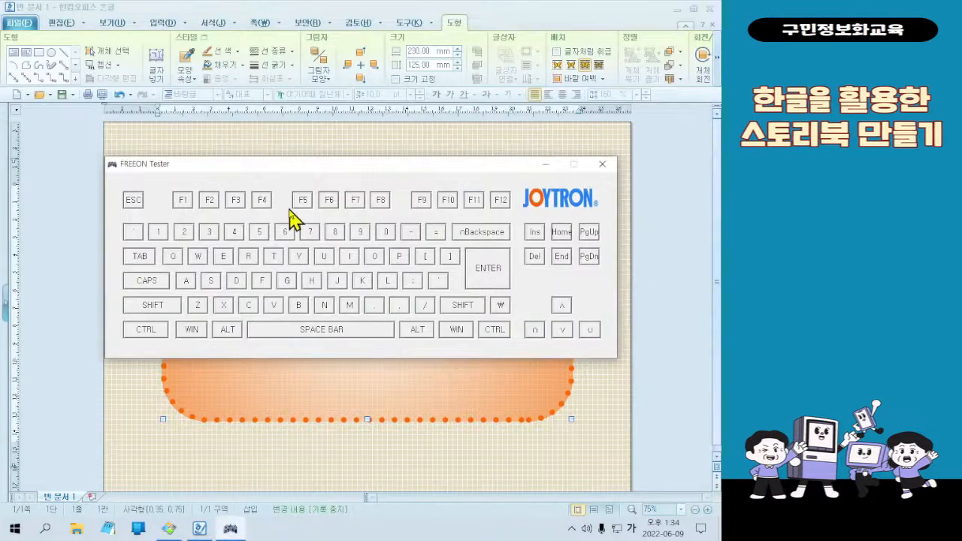
key("ctrl")
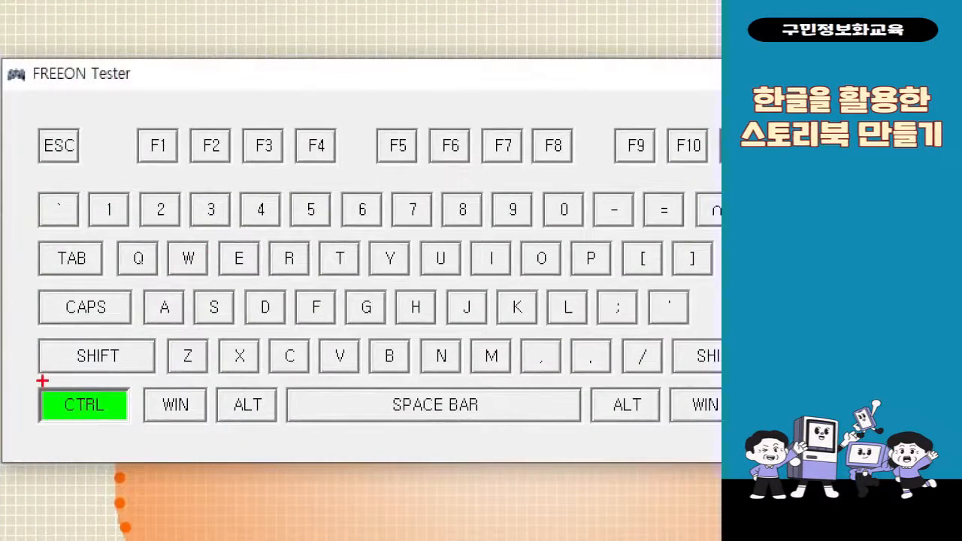
left_click_drag(42, 381, 118, 453)
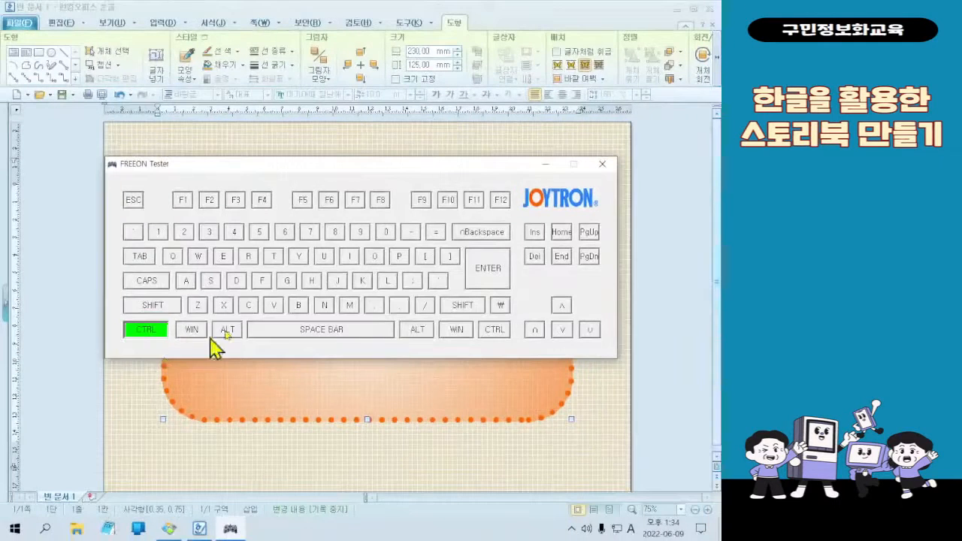
left_click(545, 164)
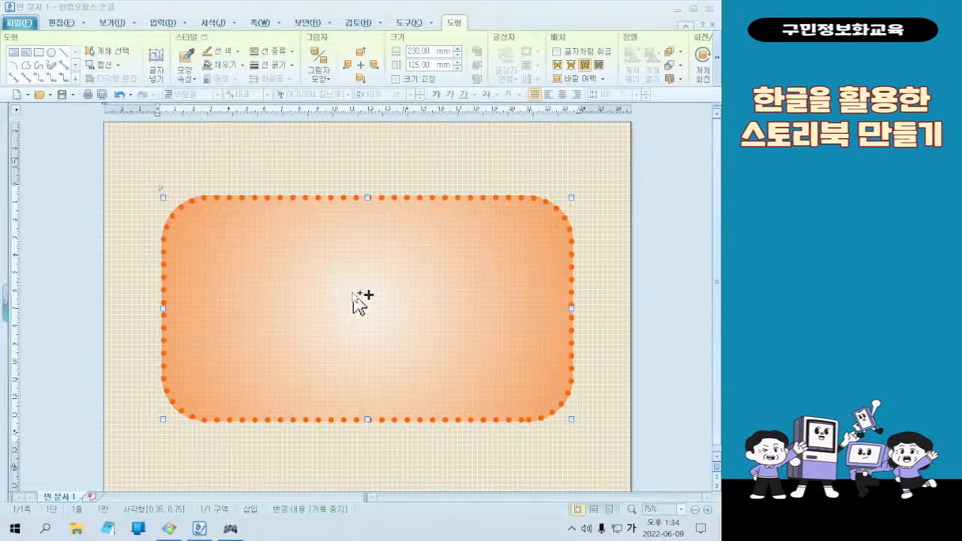
Step: Duplicate the dotted rectangle, placing the copy about 19 mm below and 2 mm to the right of the original
left_click_drag(358, 303, 361, 331, "ctrl")
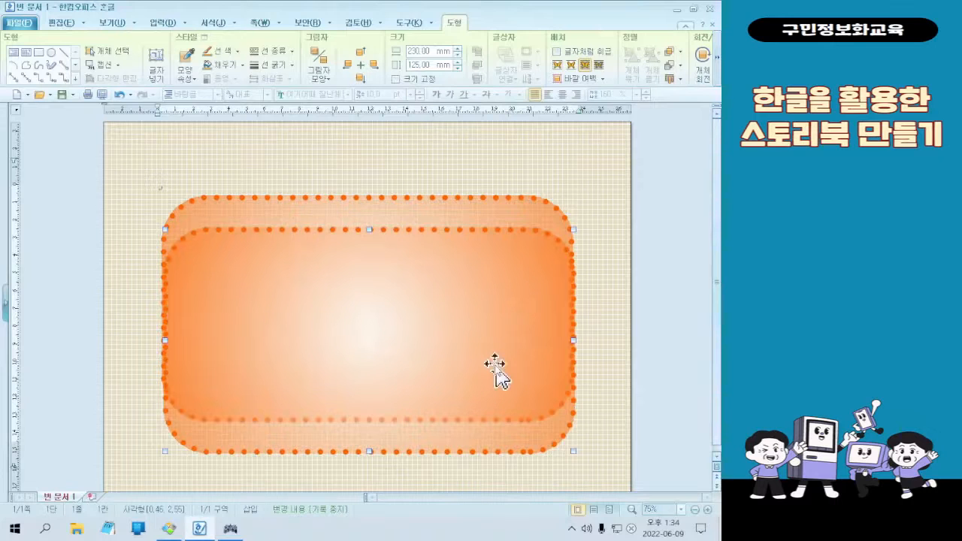
left_click_drag(427, 380, 431, 340)
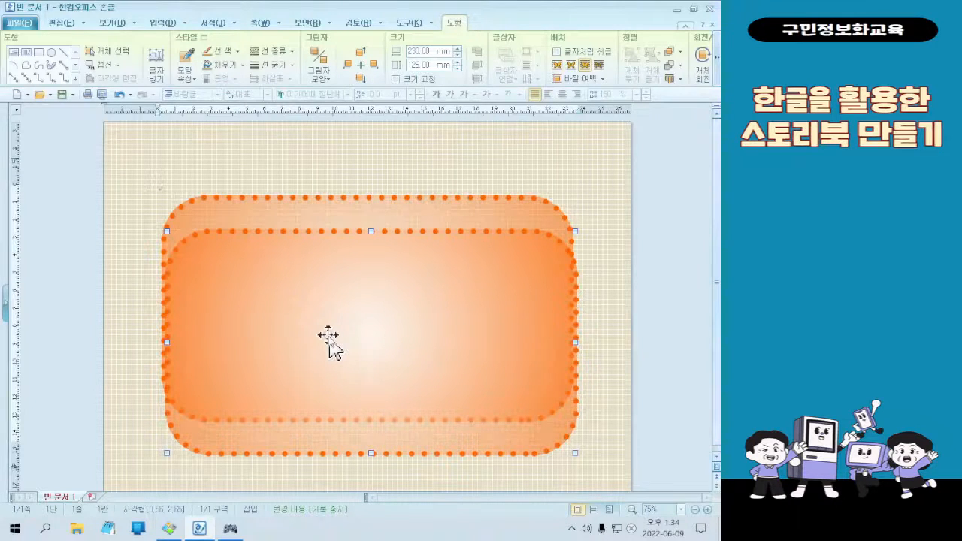
Step: Open the copied rectangle's 개체 속성 and set its width to 250 mm and height to 145 mm
double_click(420, 370)
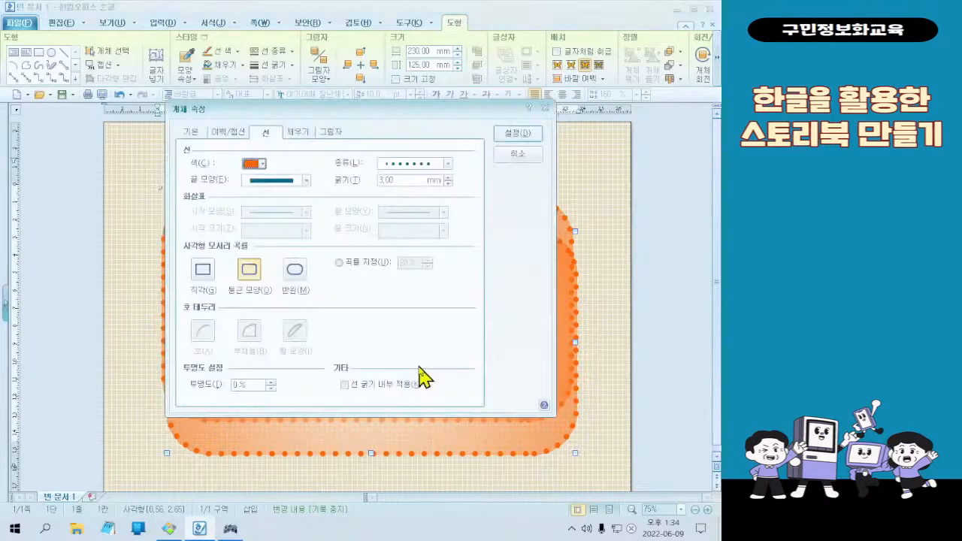
left_click(191, 133)
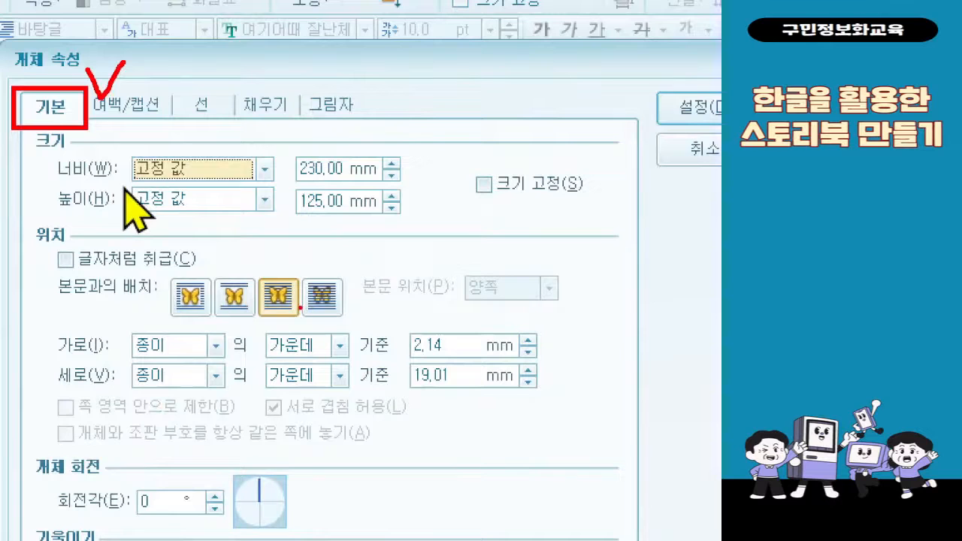
left_click(310, 169)
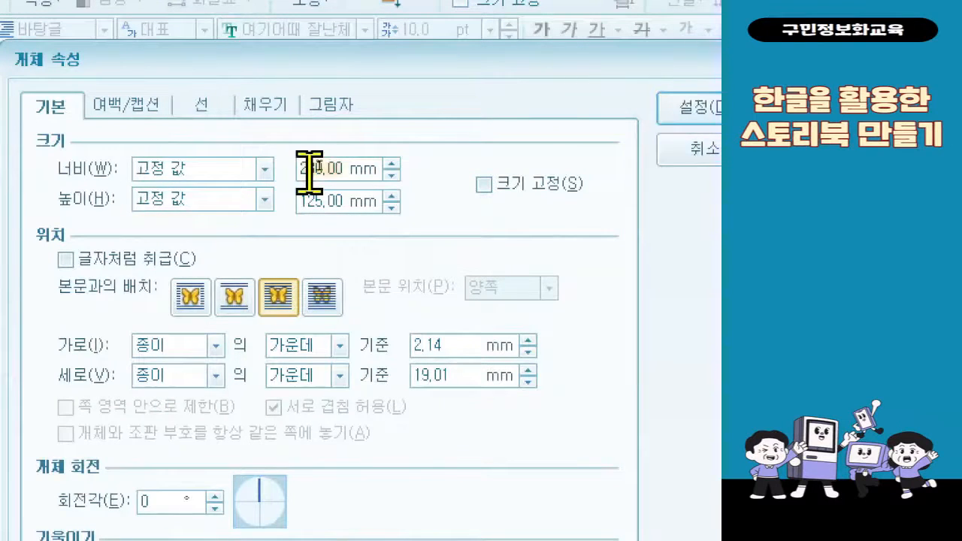
key("BackSpace")
key("BackSpace")
key("BackSpace")
key("BackSpace")
key("BackSpace")
type("50")
key("Tab")
key("Tab")
type("145")
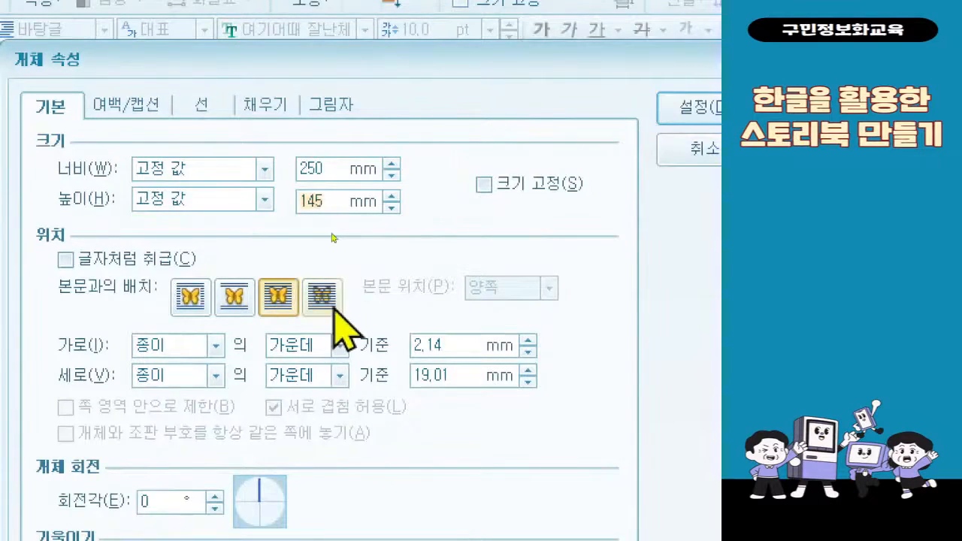
Step: Place the copied rectangle behind the text, set its horizontal and vertical offsets from the paper's centre to 0 mm, and apply
left_click(323, 294)
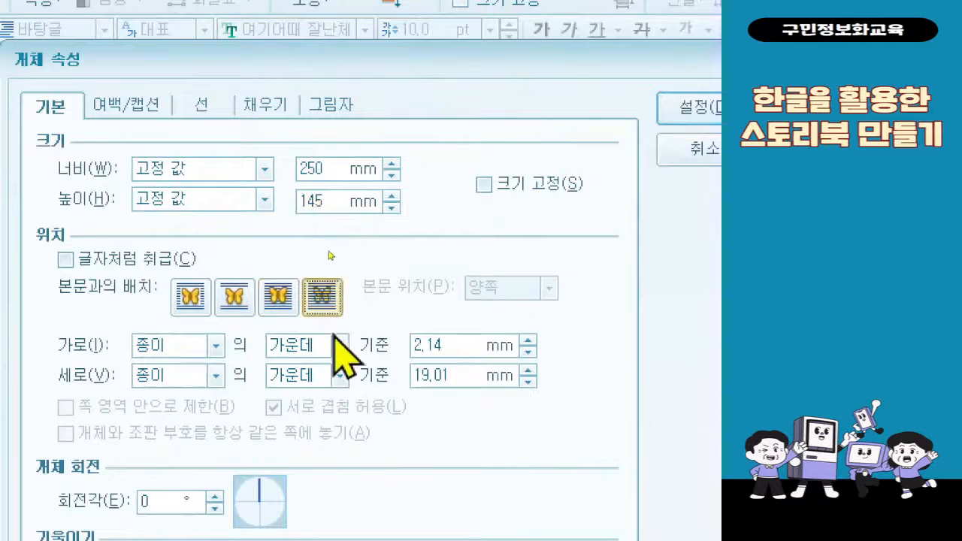
left_click_drag(475, 347, 284, 321)
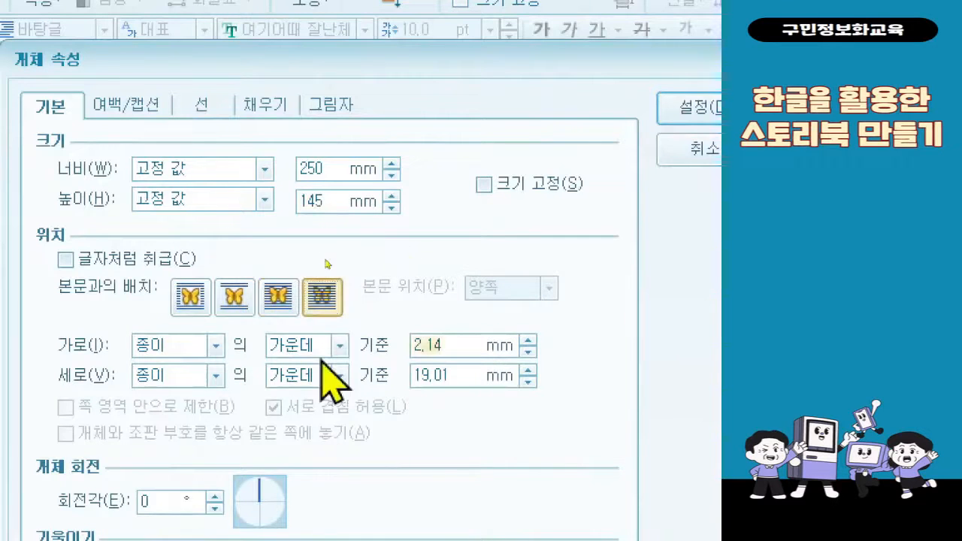
type("0")
left_click_drag(456, 376, 316, 385)
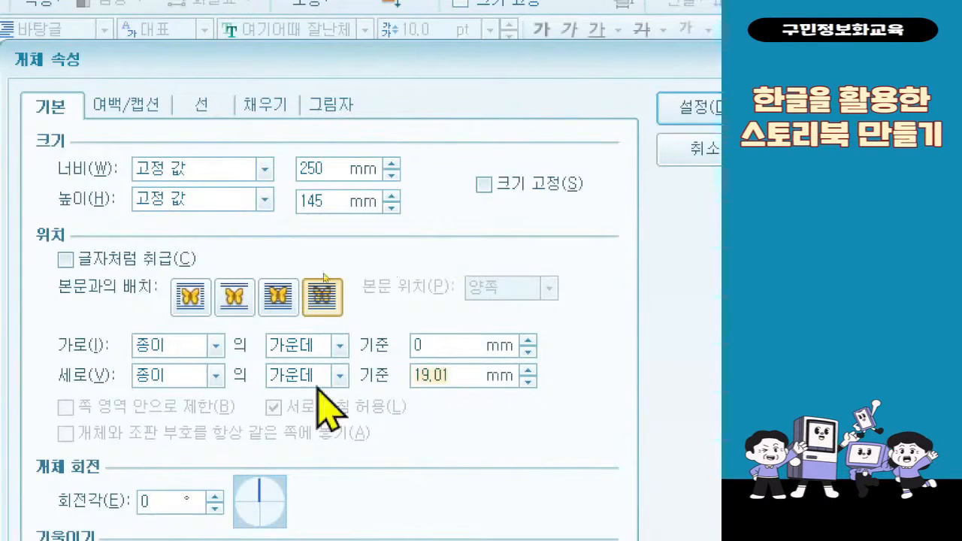
type("0")
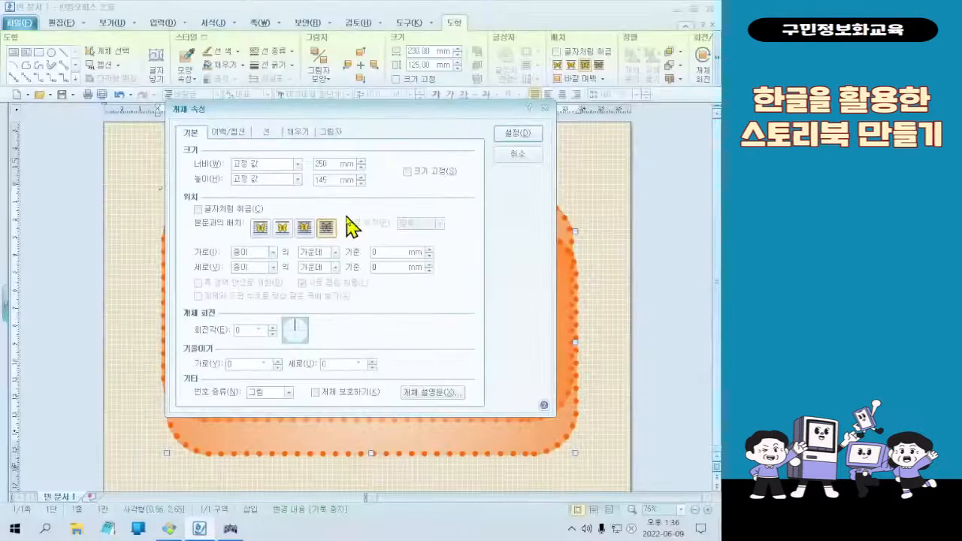
left_click(514, 139)
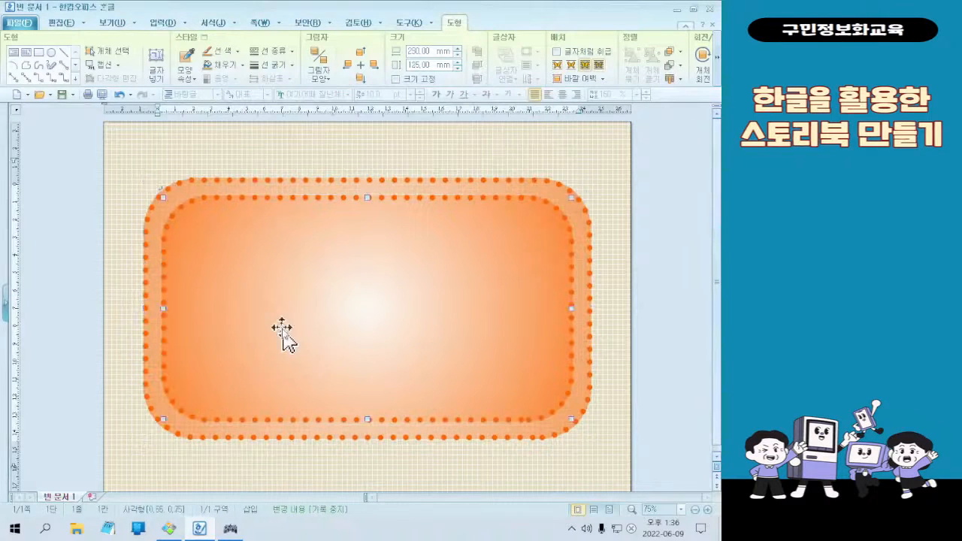
Step: Select the inner rectangle, make it hold text (글자 넣기), and enter the test text ㅇㄹㅇㄴㄹㄴㅇ
left_click(345, 147)
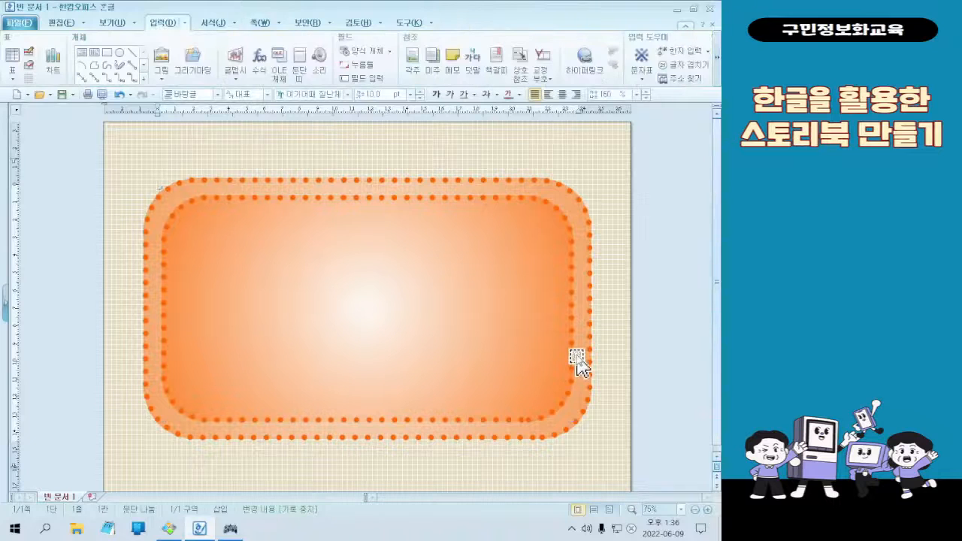
left_click(389, 334)
left_click(389, 335)
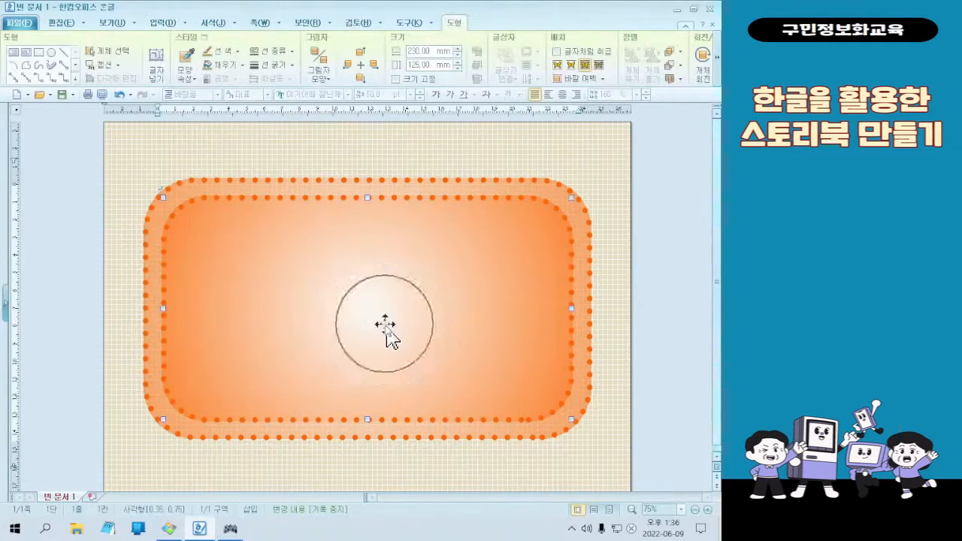
left_click(155, 64)
type("ㅇㄹㅇㄴㄹㄴㅇ")
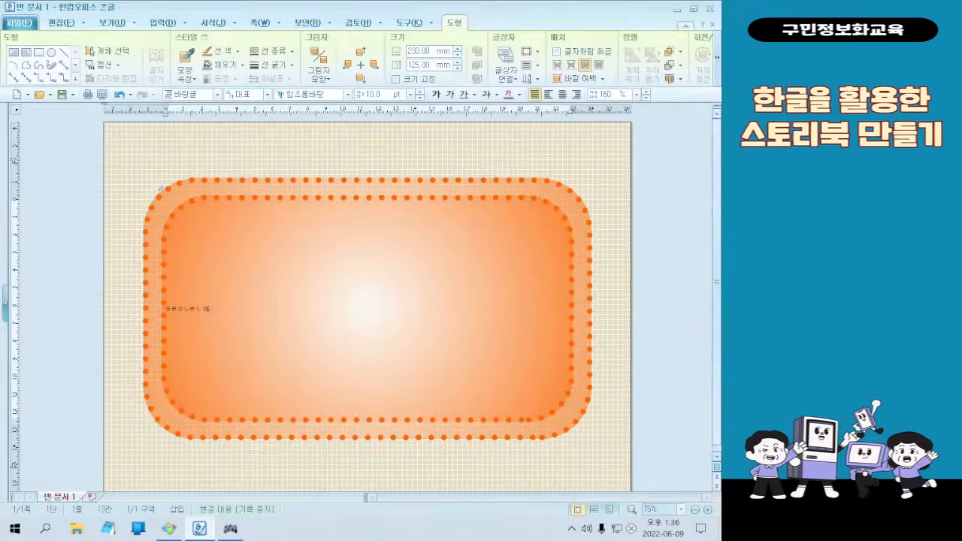
Step: Clear the test text from the inner rectangle and place the text cursor inside it
key("F12")
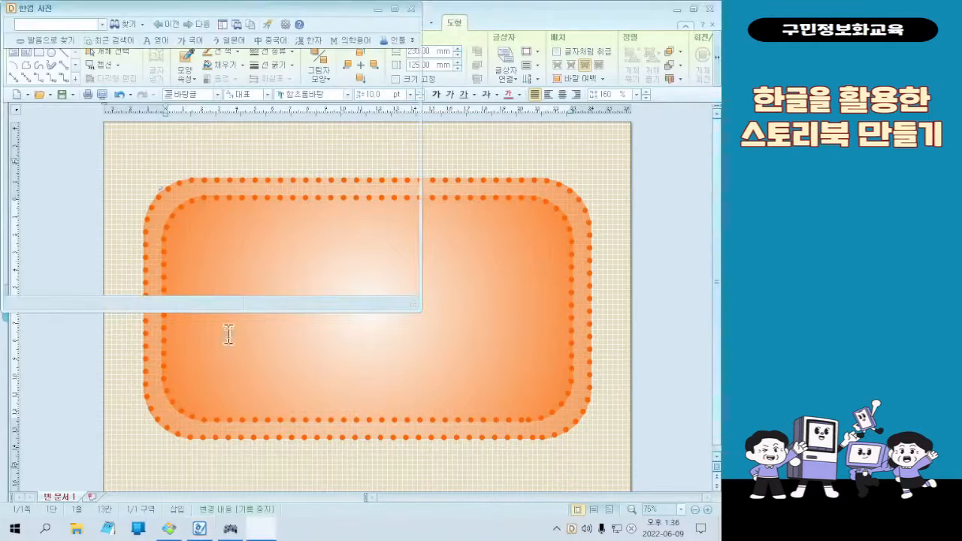
left_click(409, 11)
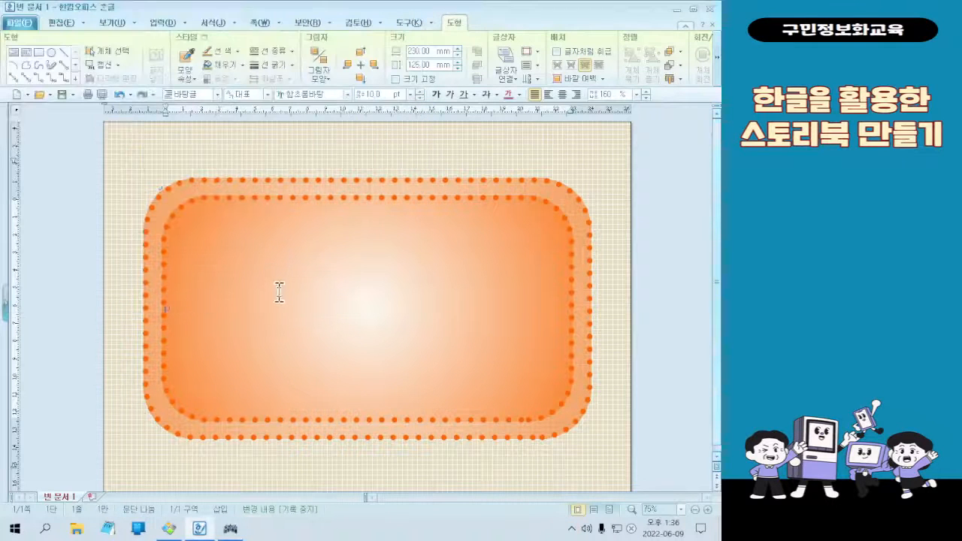
left_click(284, 284)
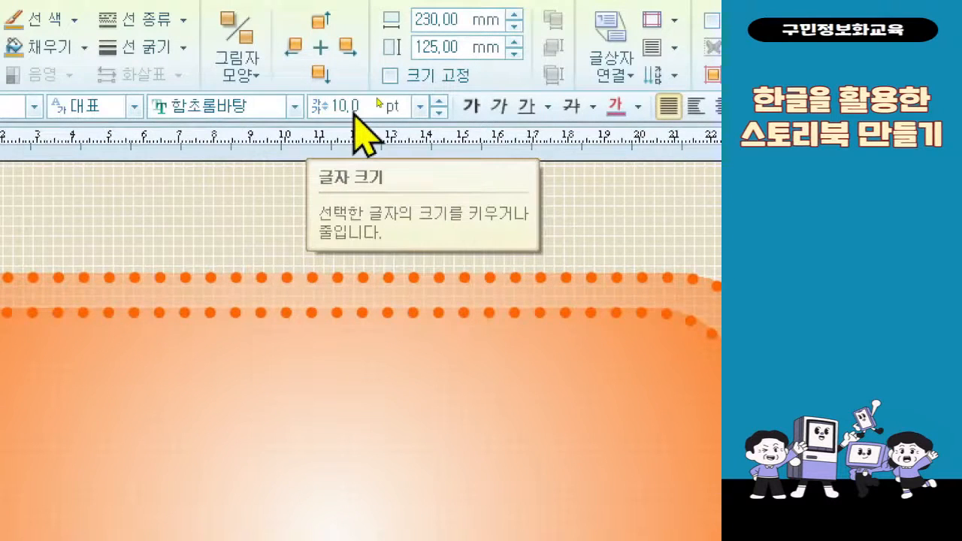
Step: Set the inner rectangle's text to the 여기어때 잘난체 font at 72 pt with centre alignment
left_click(295, 106)
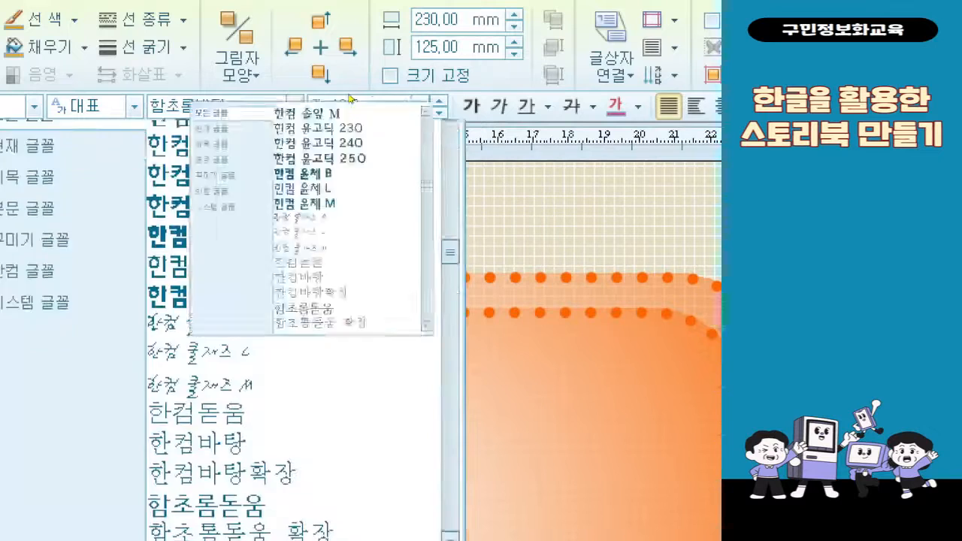
scroll(300, 204, "up", 10)
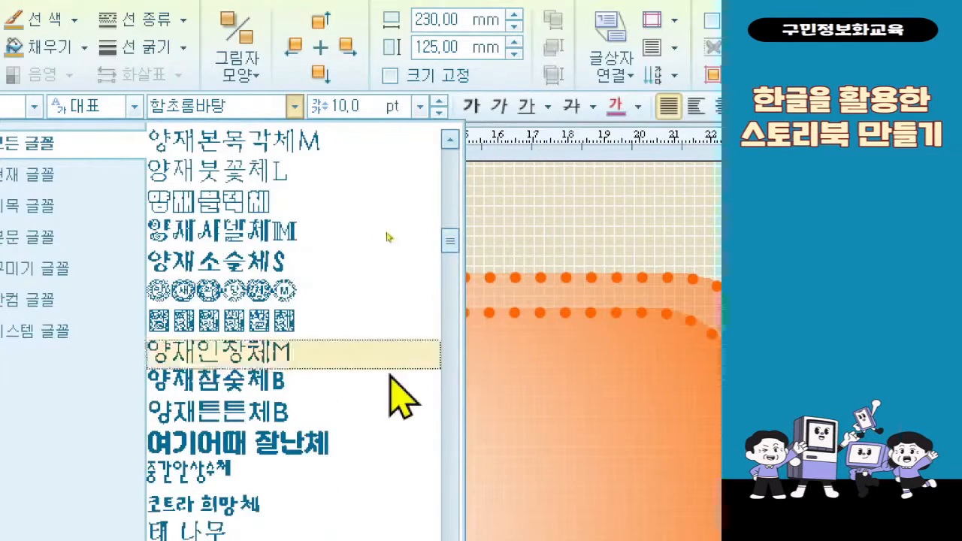
left_click(342, 469)
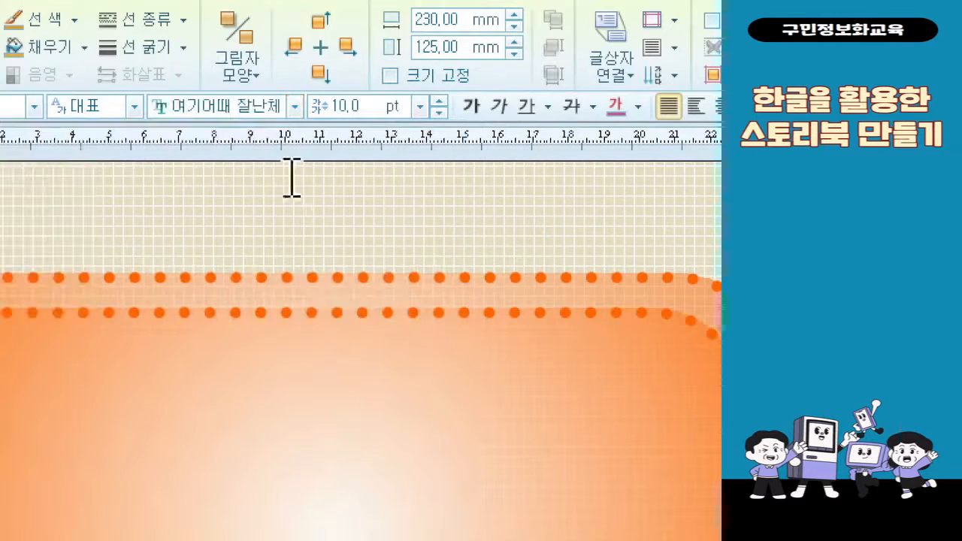
left_click(419, 106)
left_click(394, 410)
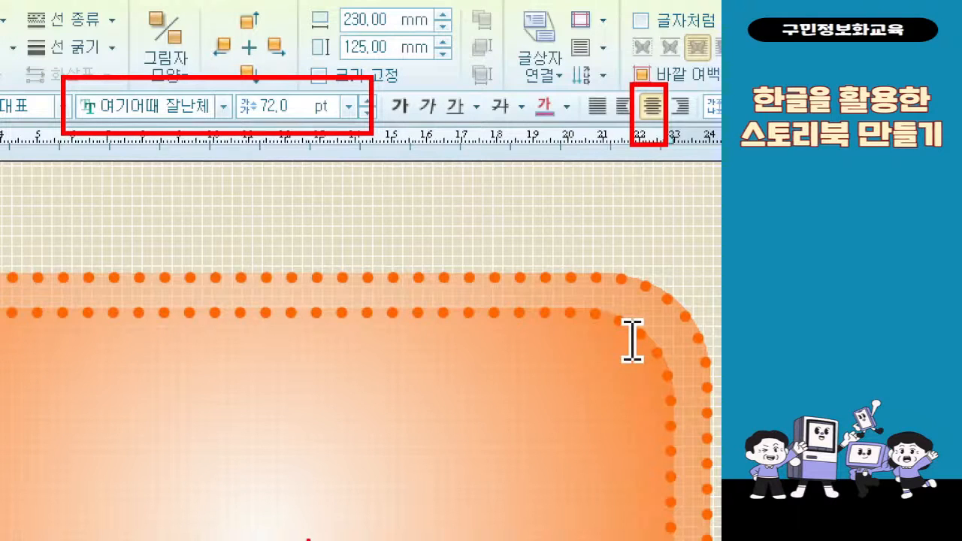
Step: Enter the title in the inner rectangle on three lines: 나에게 들려주는, 소중한, 나의 이야기!
type("4")
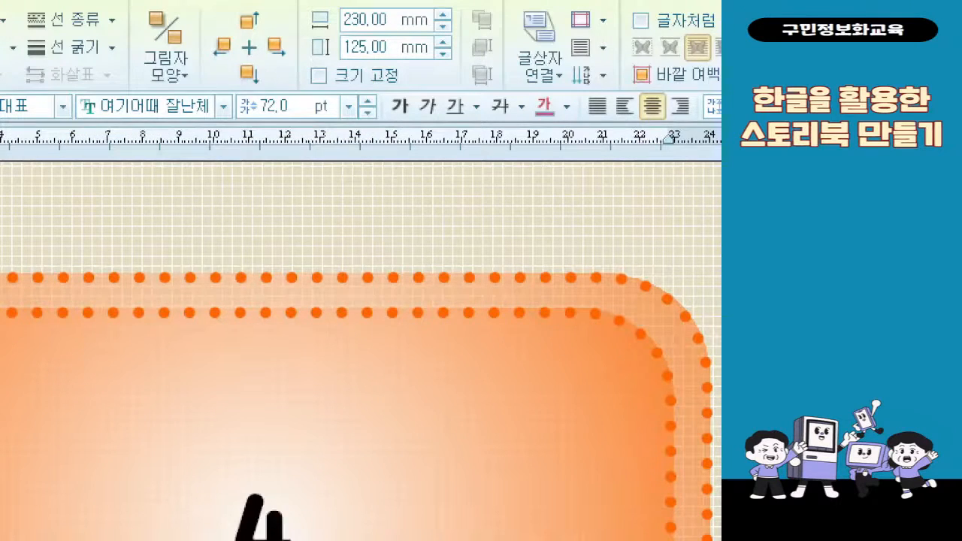
key("BackSpace")
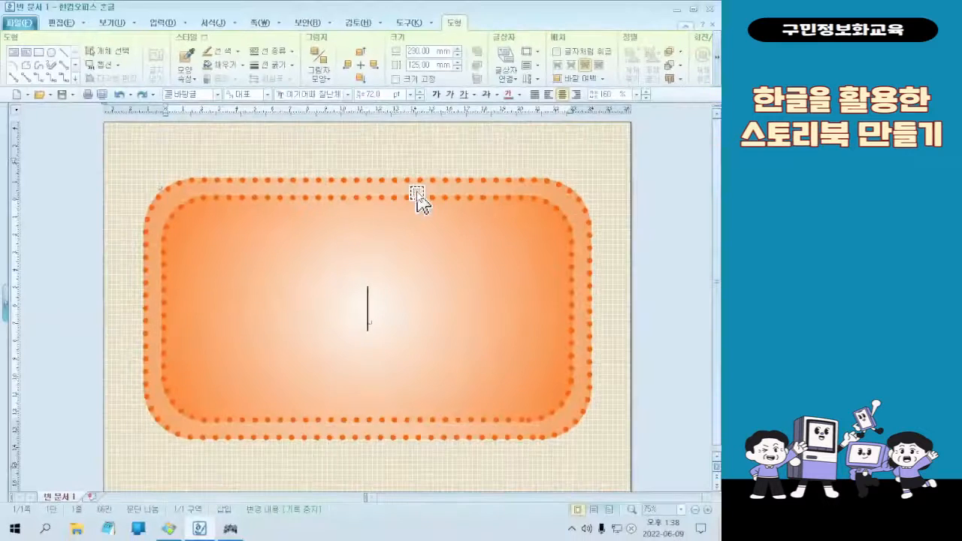
type("나에게")
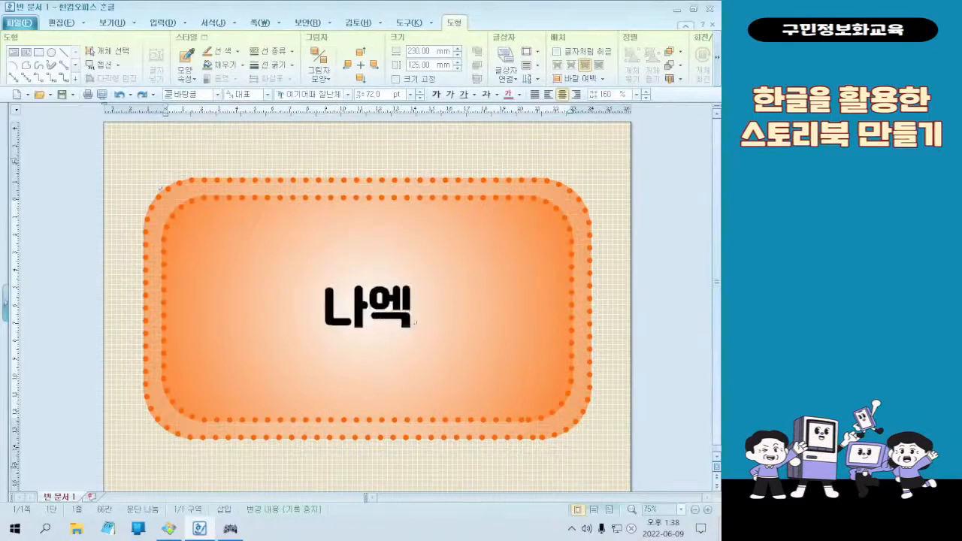
type(" 들려주는")
key("Return")
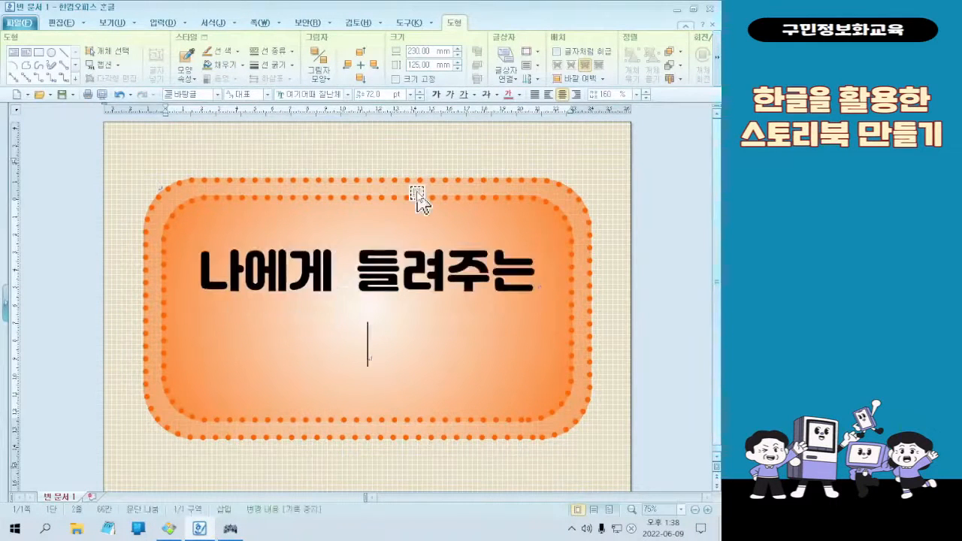
type("소중한")
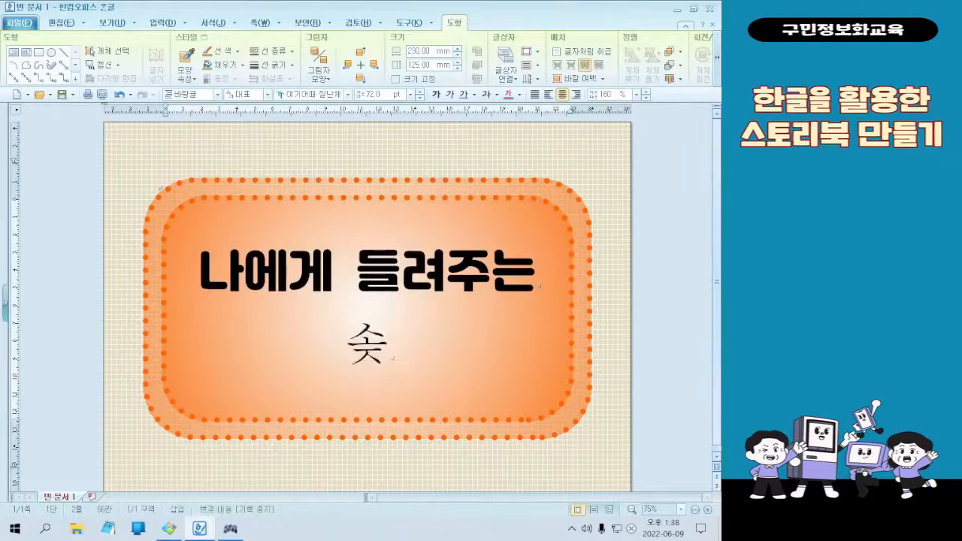
key("Return")
type("나의 잉")
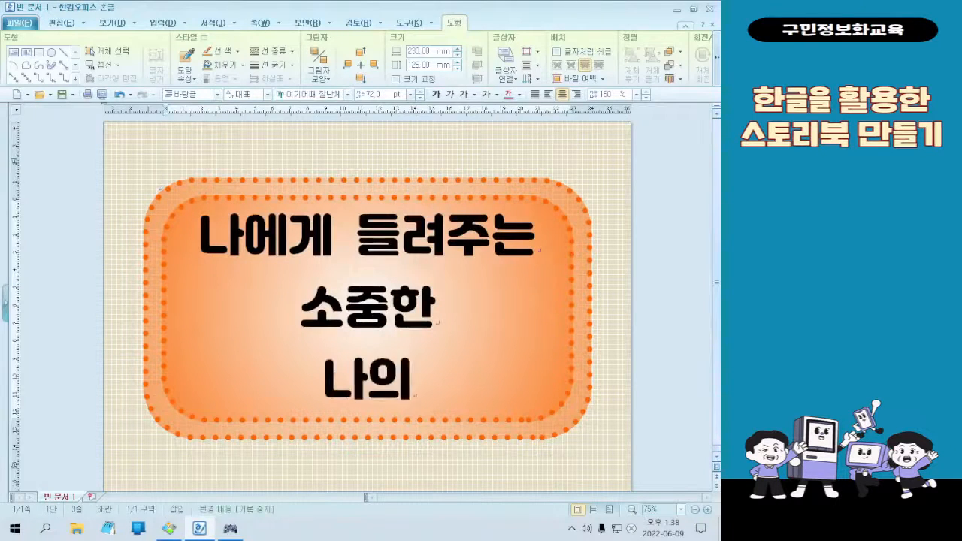
type("야기!")
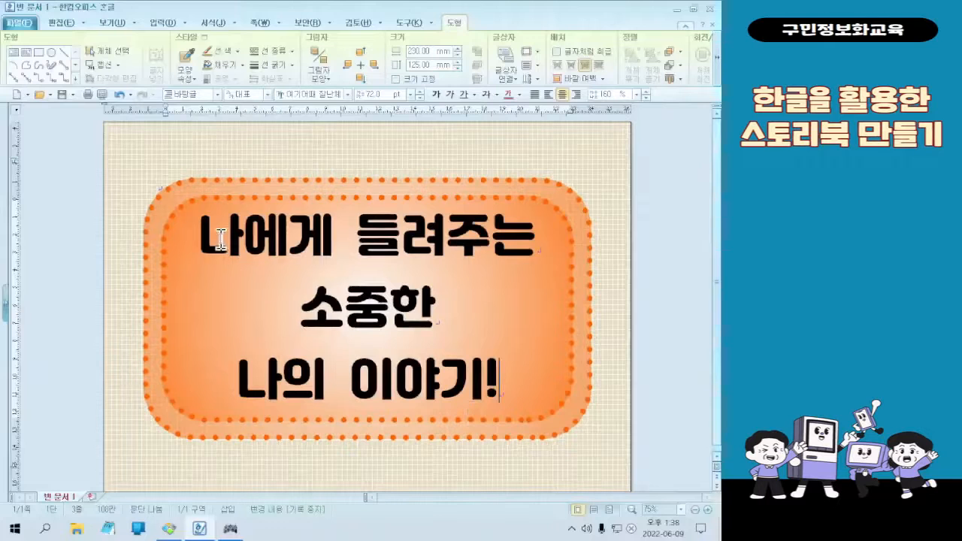
left_click_drag(219, 239, 535, 368)
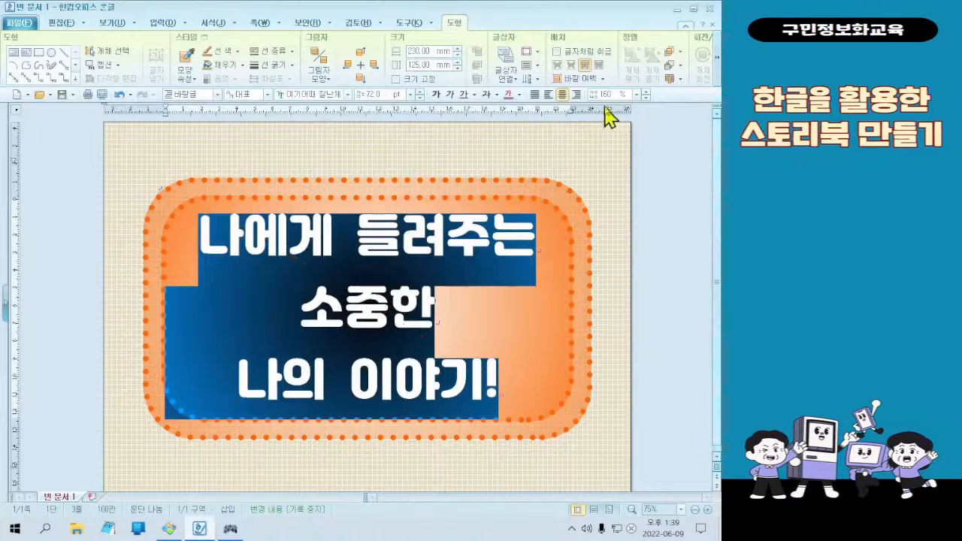
key("ctrl+F3")
key("Escape")
key("ctrl+5")
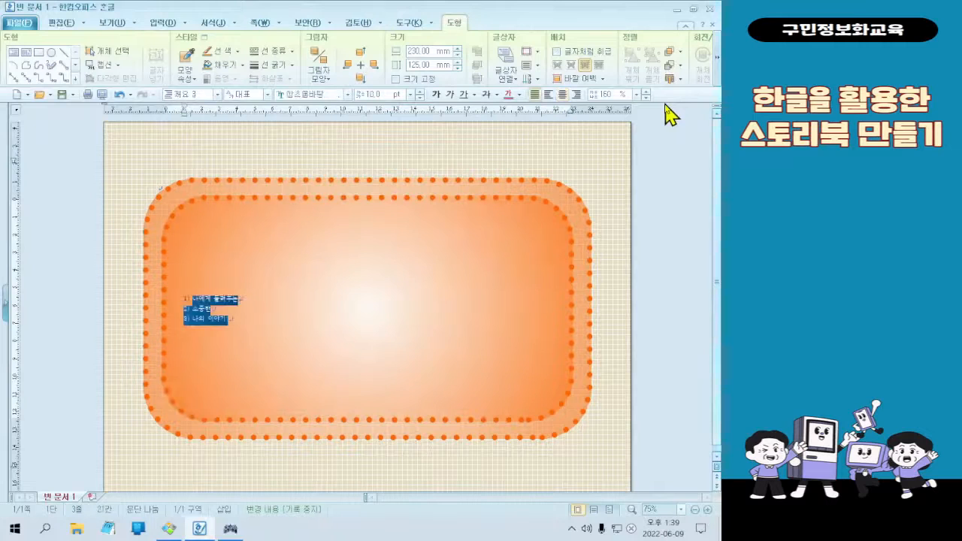
key("ctrl+z")
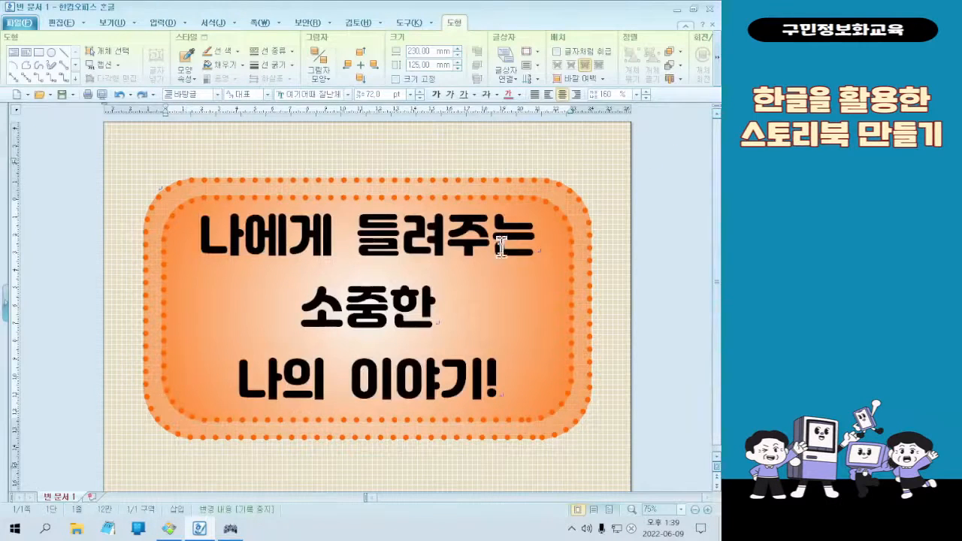
Step: Select all three title lines and set their line spacing to 130%
key("ctrl+a")
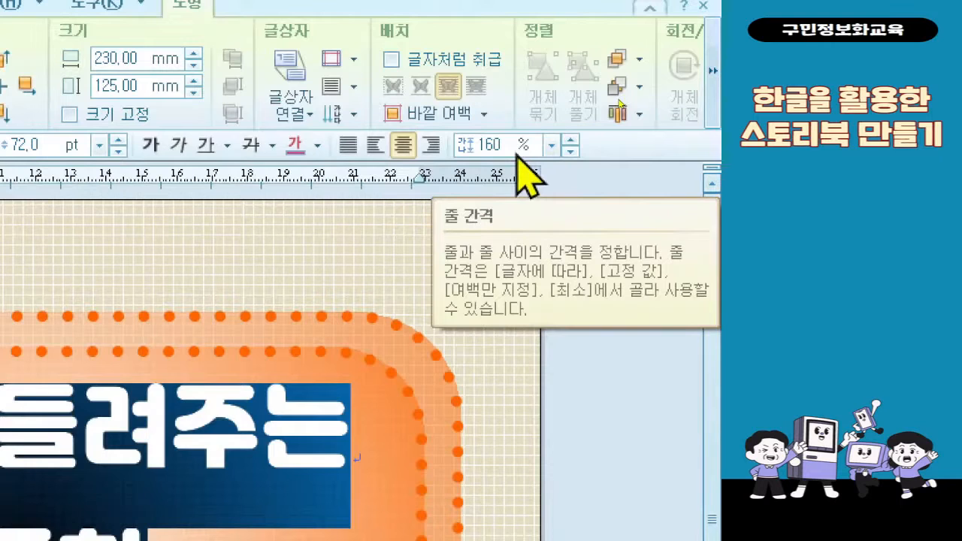
left_click(546, 148)
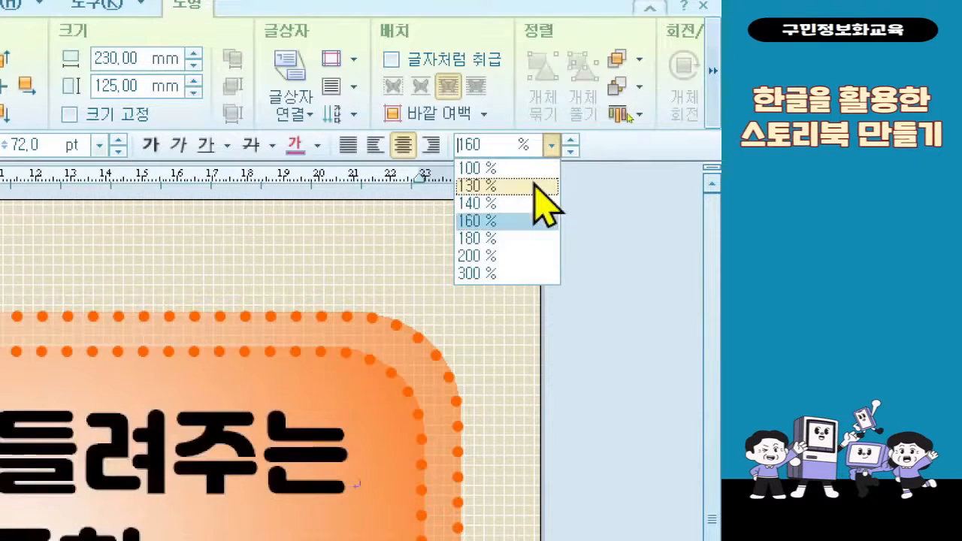
left_click(535, 185)
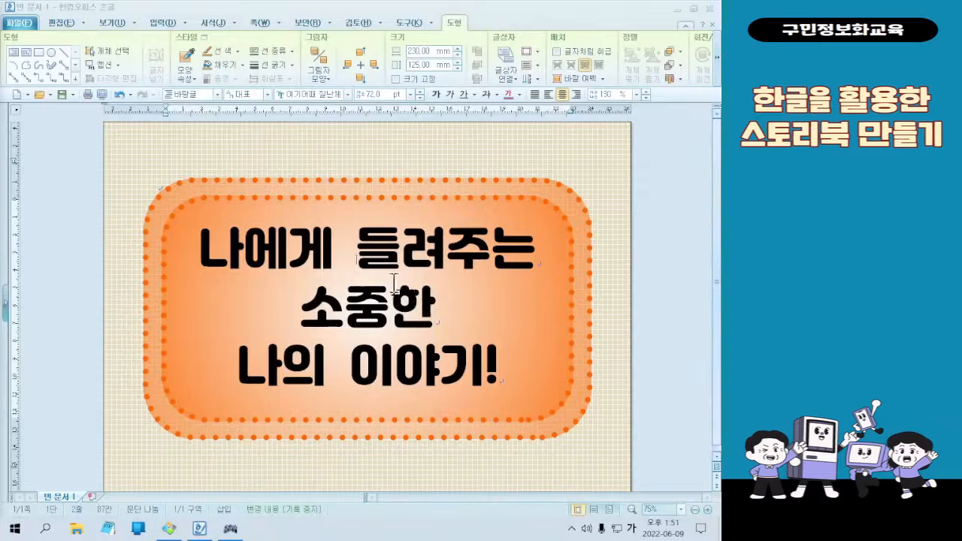
Step: Select the title line 나에게 들려주는 and open the extended settings (확장) of its 글자 모양
left_click(342, 249)
left_click_drag(208, 252, 517, 241)
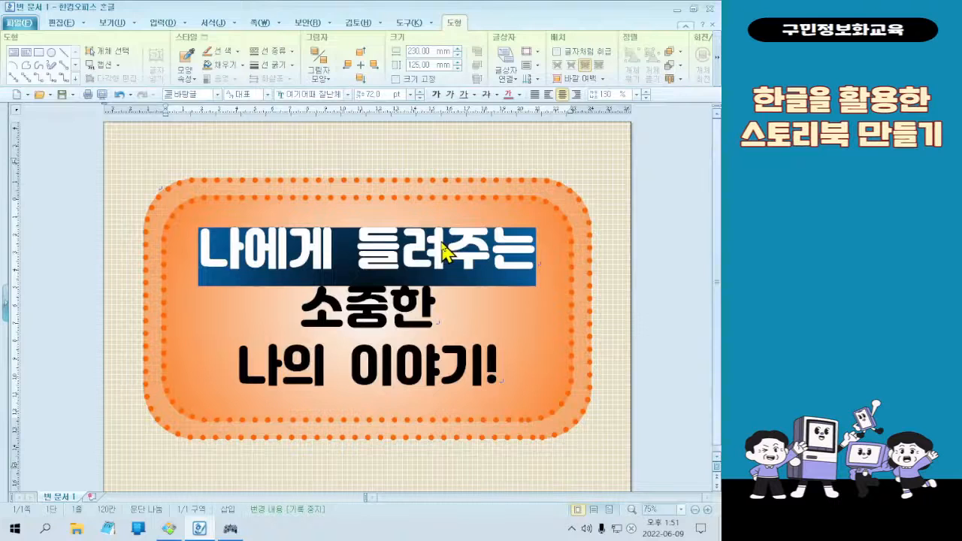
right_click(380, 239)
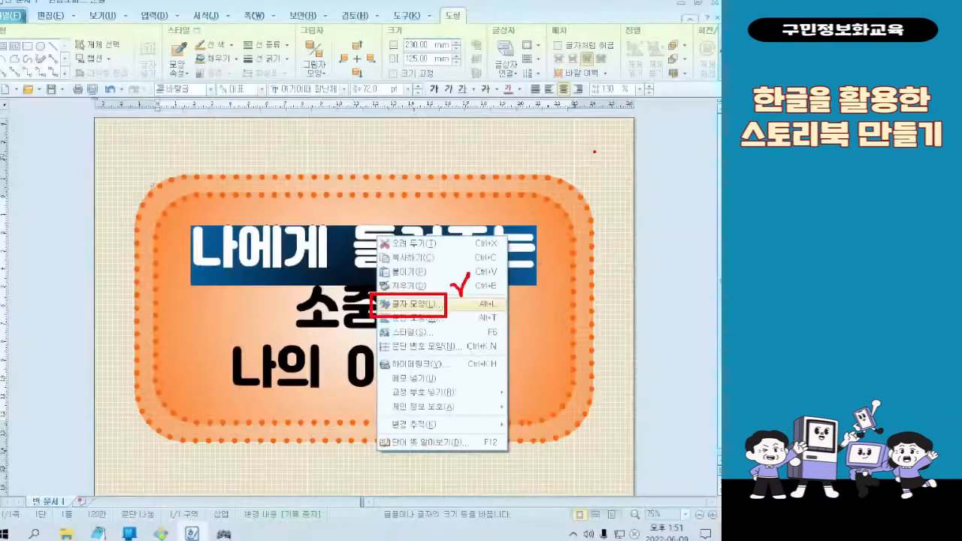
key("Escape")
right_click(304, 187)
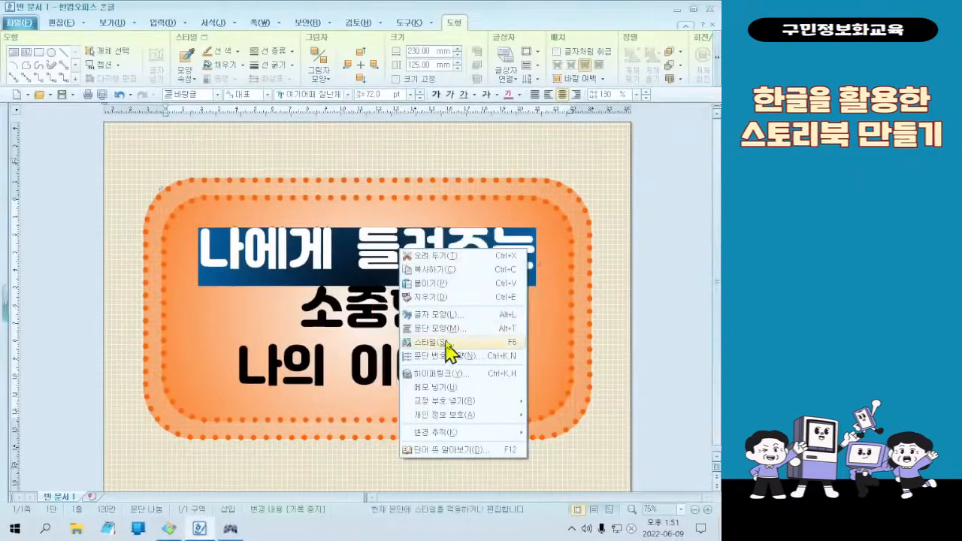
left_click(450, 314)
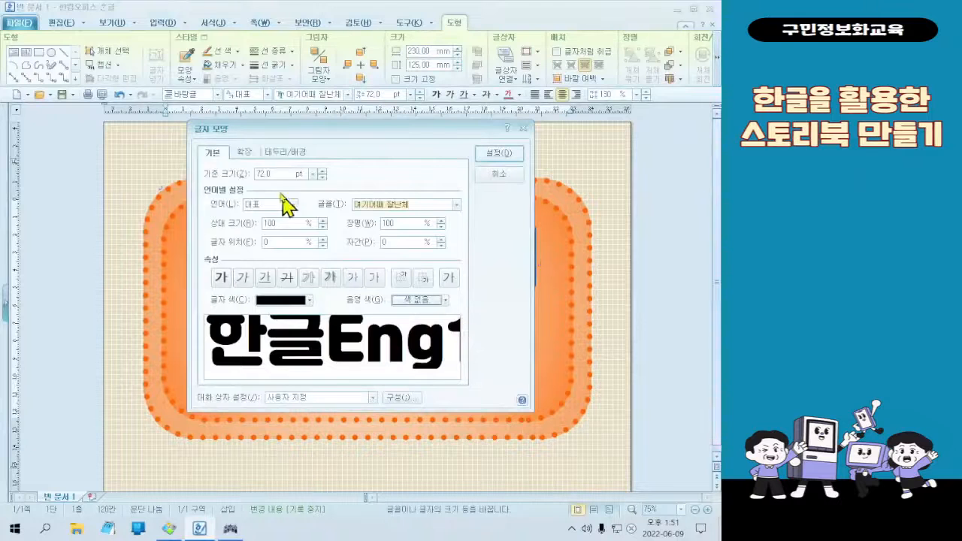
left_click(246, 153)
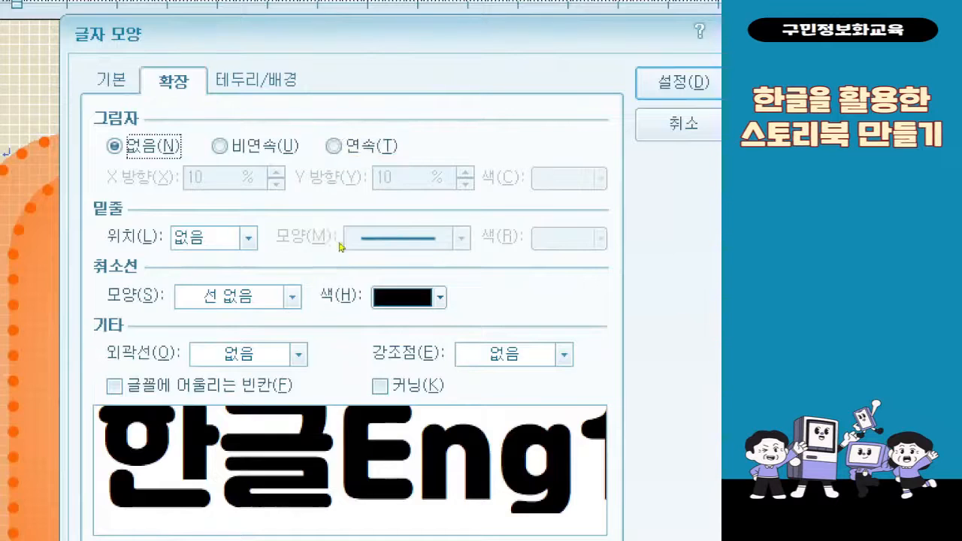
Step: Give the selected line a continuous shadow (연속) with X and Y offsets of 7%
left_click(388, 148)
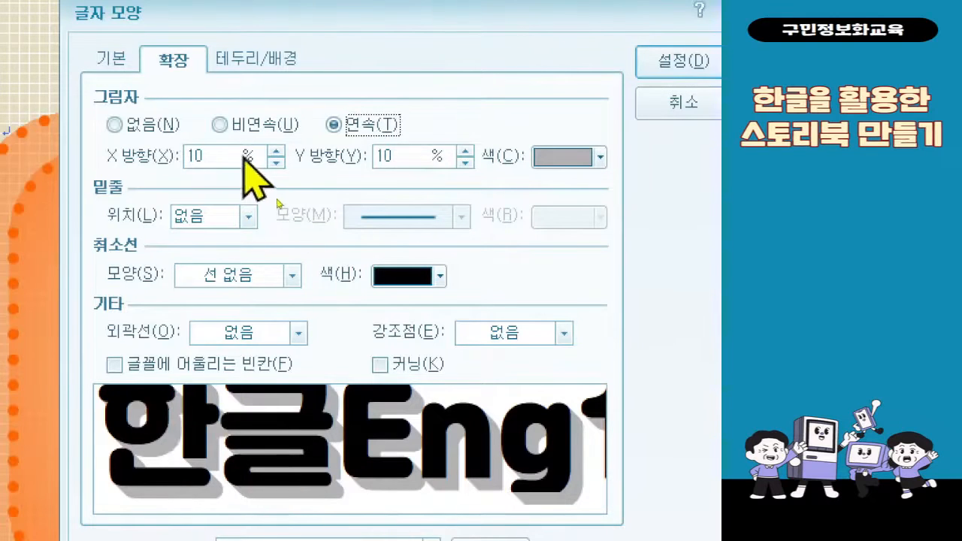
double_click(197, 155)
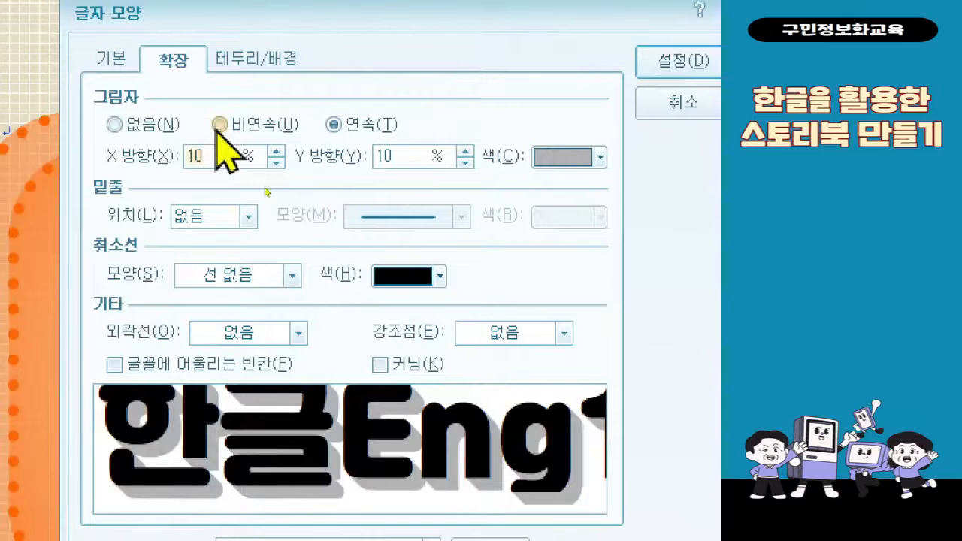
type("7")
key("Tab")
type("7")
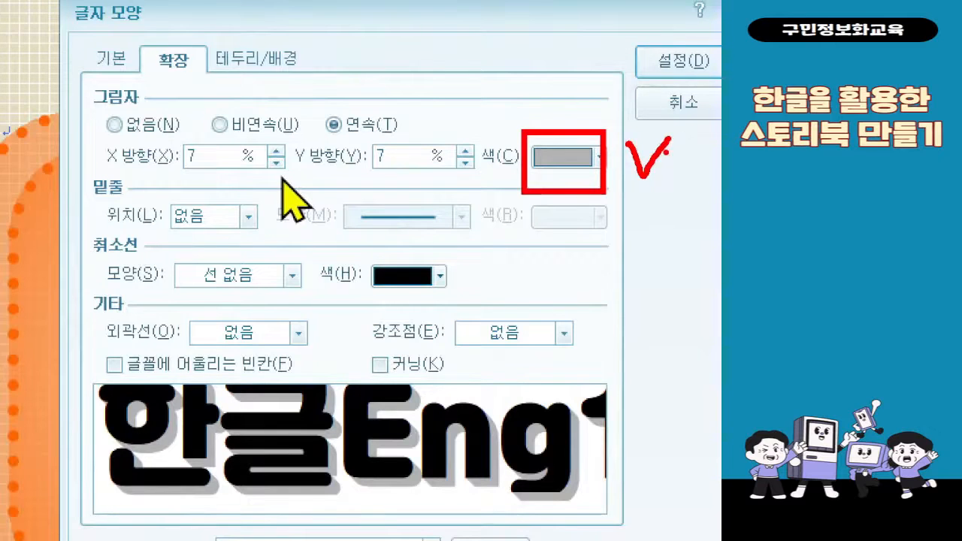
Step: Switch the shadow's colour palette to the 기본 theme, choose white as the shadow colour, and apply the character settings
left_click(556, 162)
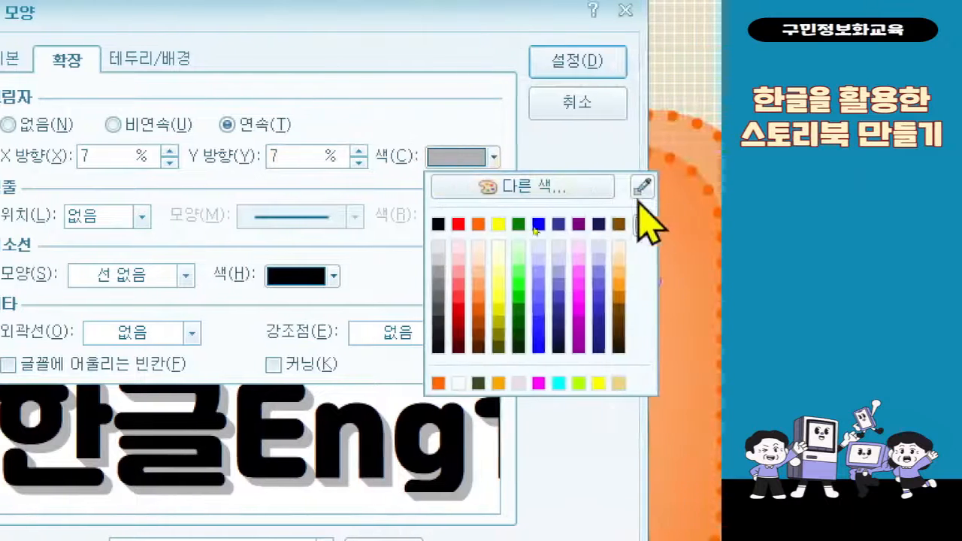
left_click(630, 225)
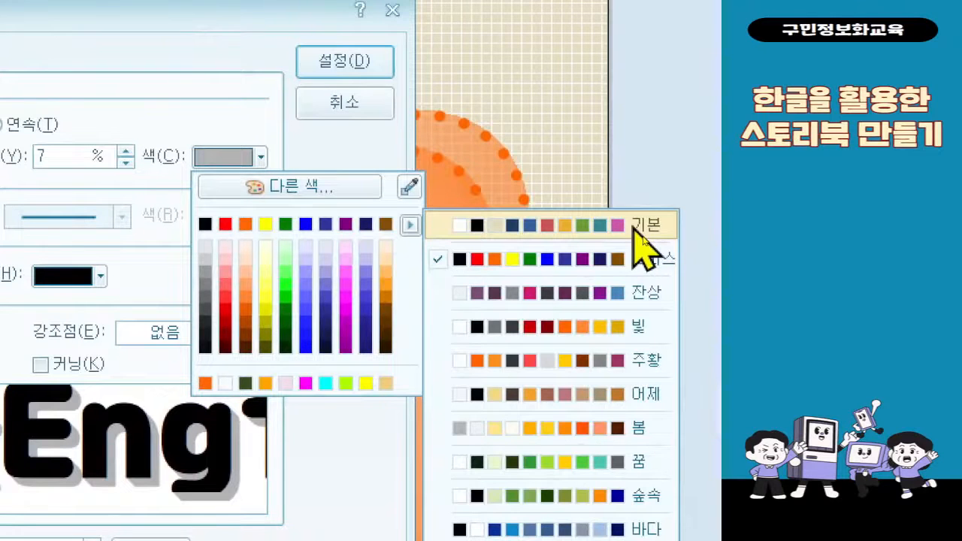
left_click(637, 225)
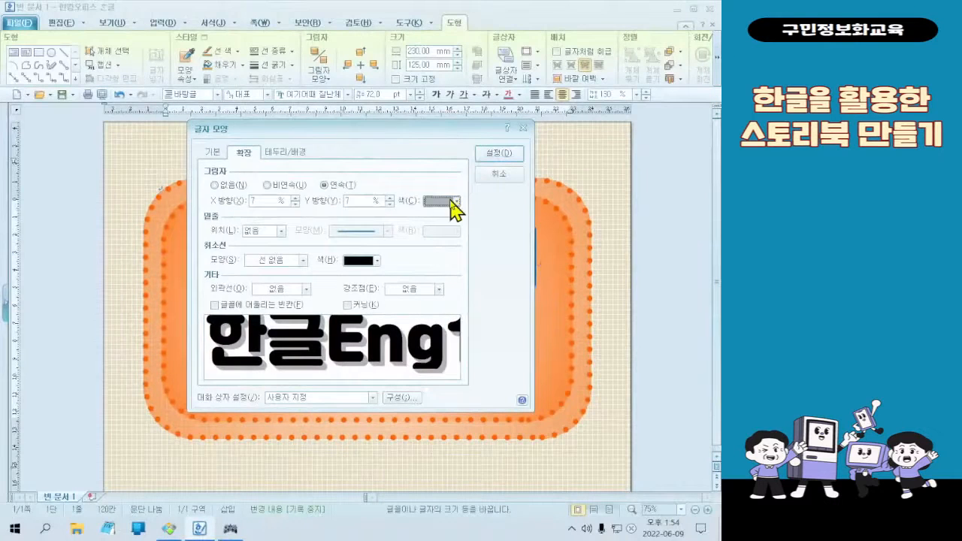
left_click(456, 201)
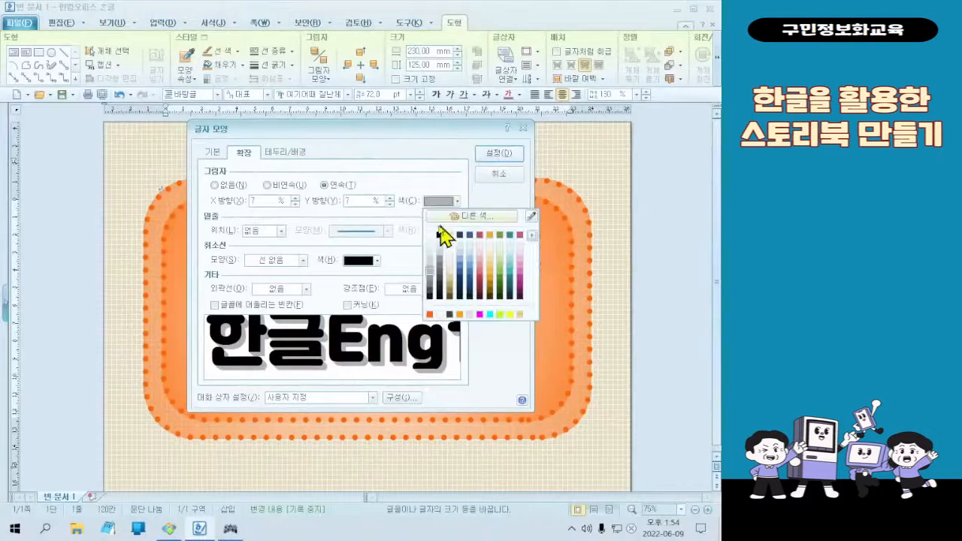
left_click(438, 233)
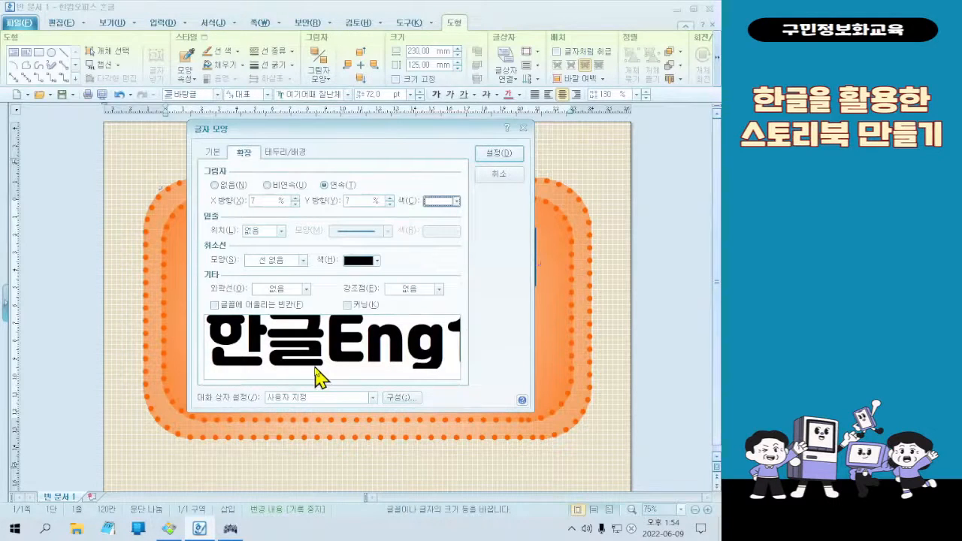
left_click(497, 159)
key("ctrl+2")
mouse_move(463, 128)
left_mouse_down()
mouse_move(644, 279)
mouse_move(646, 297)
left_mouse_up()
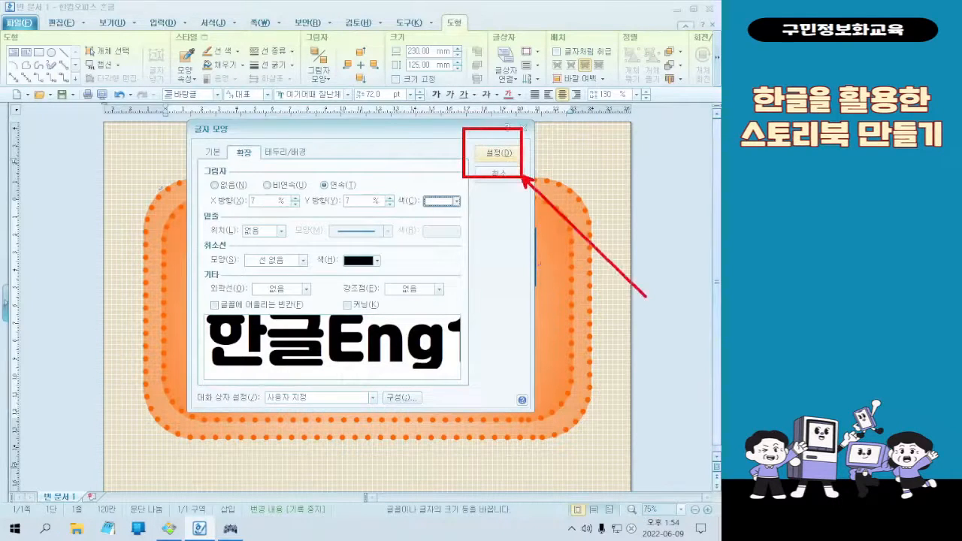
key("Escape")
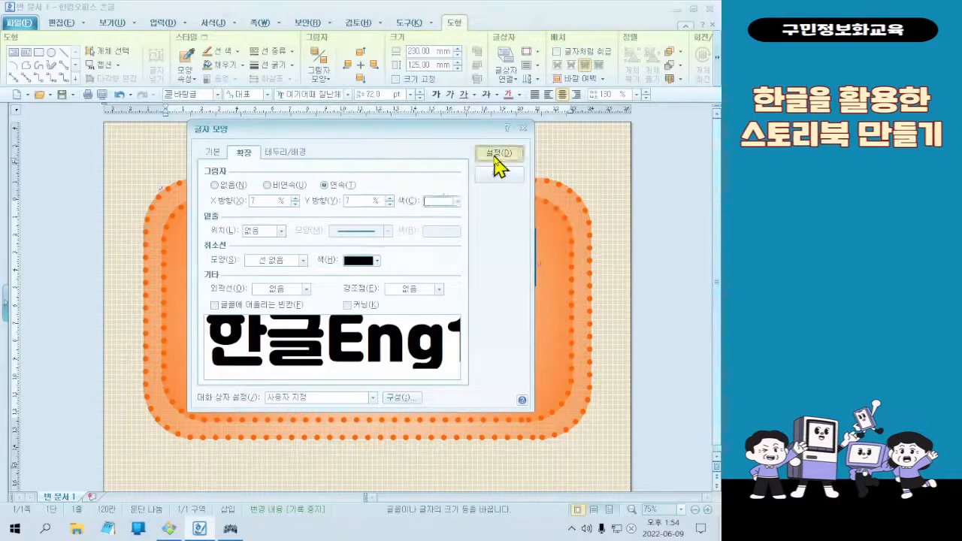
Step: Apply the shadow settings to the title line 나에게 들려주는 and left-align that line
left_click(496, 155)
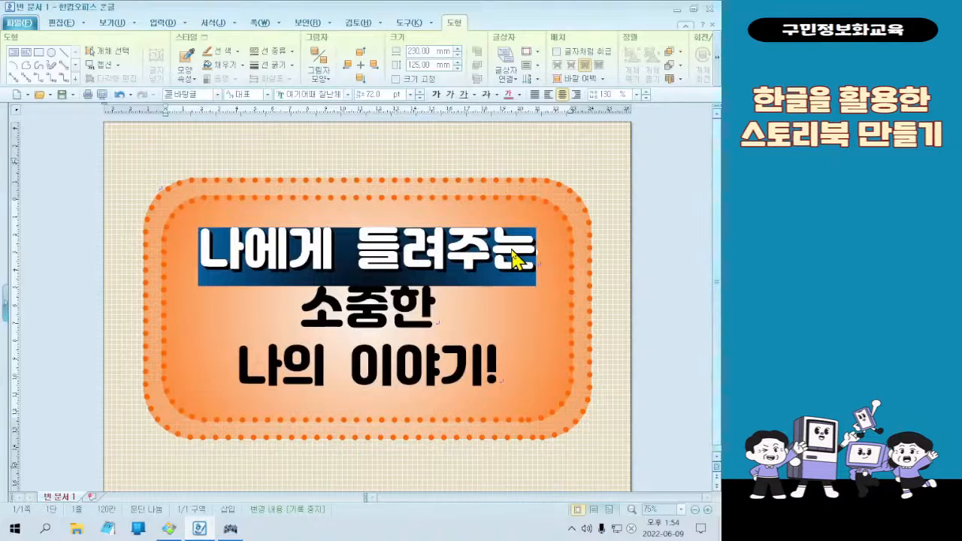
left_click(511, 252)
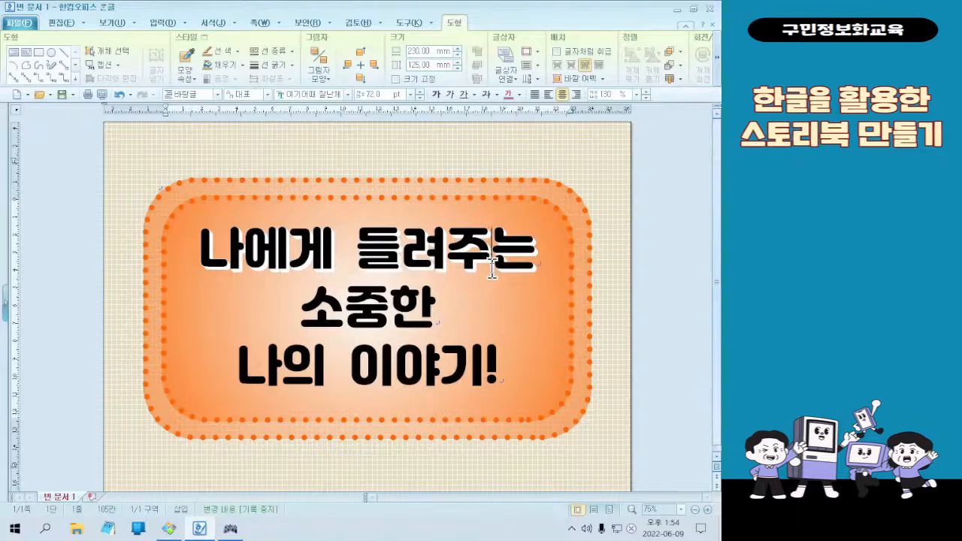
left_click(211, 255)
left_click_drag(211, 255, 539, 256)
left_click(344, 271)
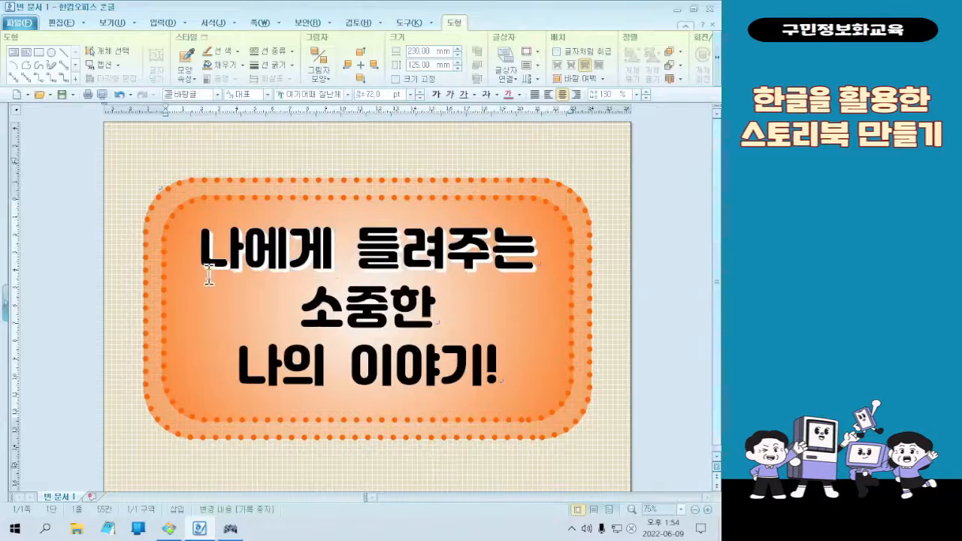
left_click_drag(206, 254, 542, 248)
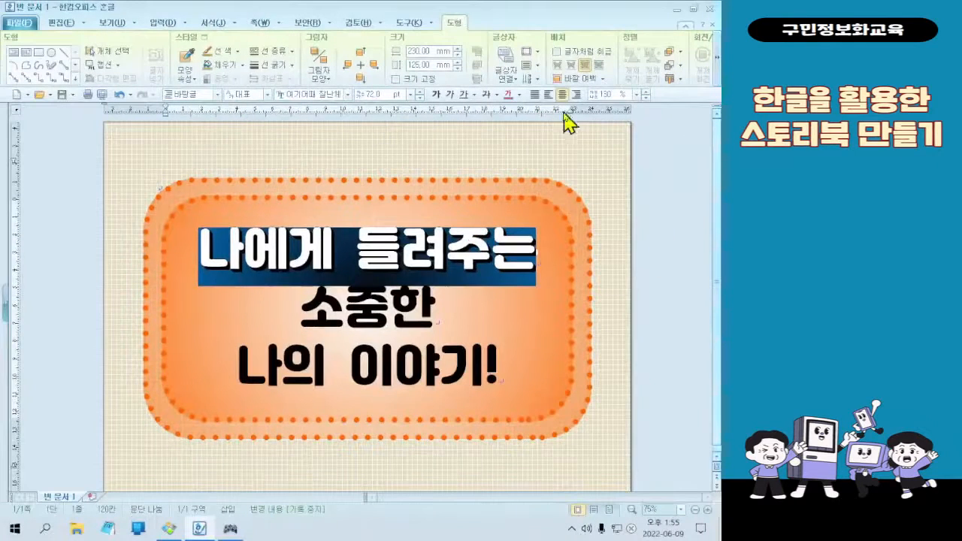
left_click(547, 93)
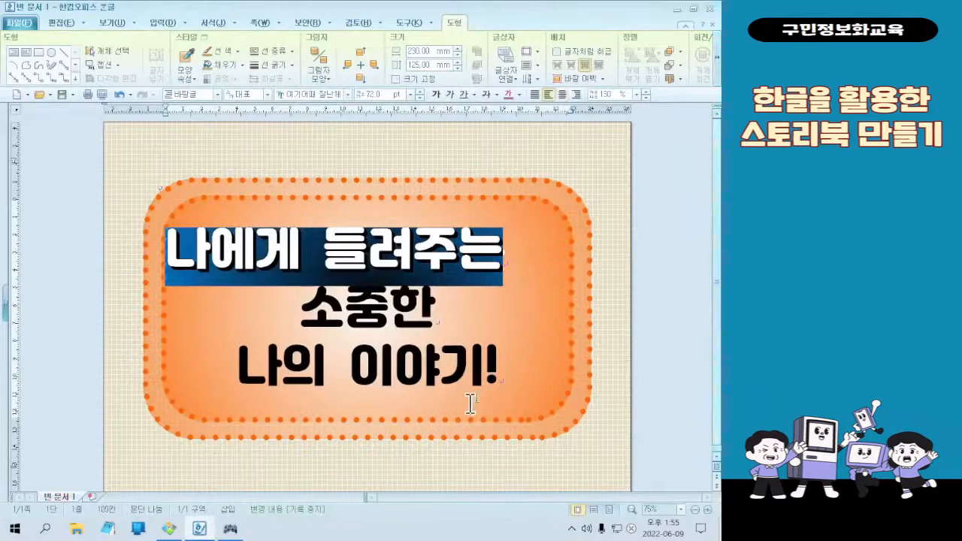
key("Down")
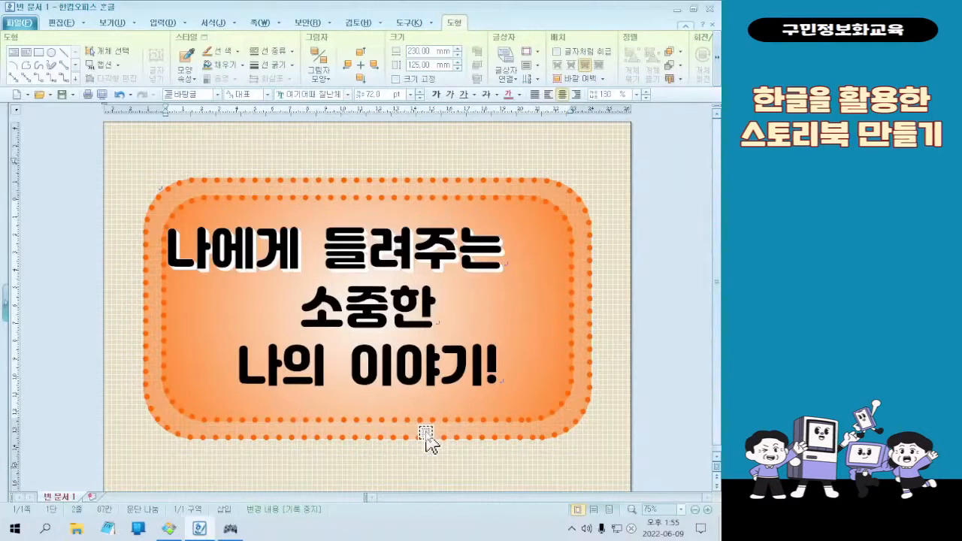
Step: Select the title word 소중한 and set its letter spacing (자간) to 20% in the 글자 모양 settings
left_click_drag(315, 307, 446, 323)
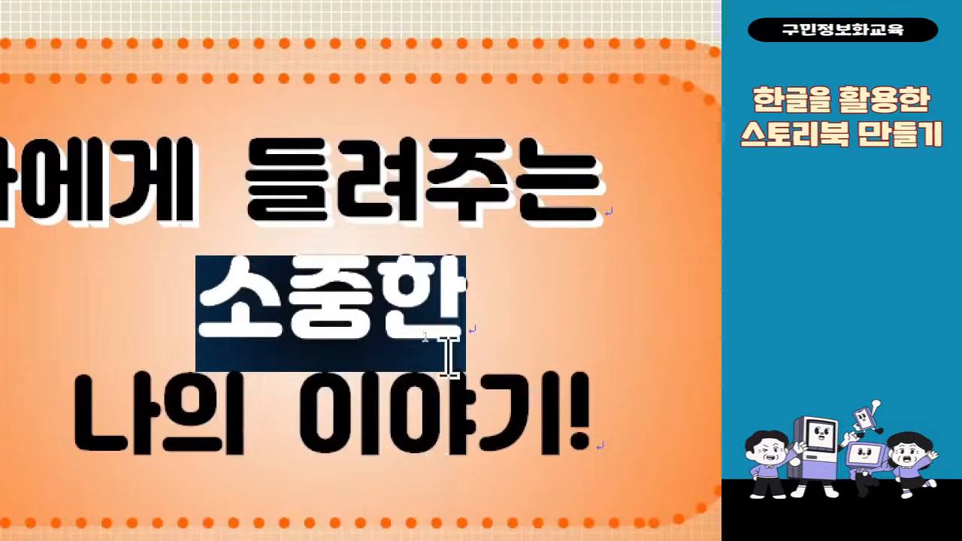
right_click(429, 340)
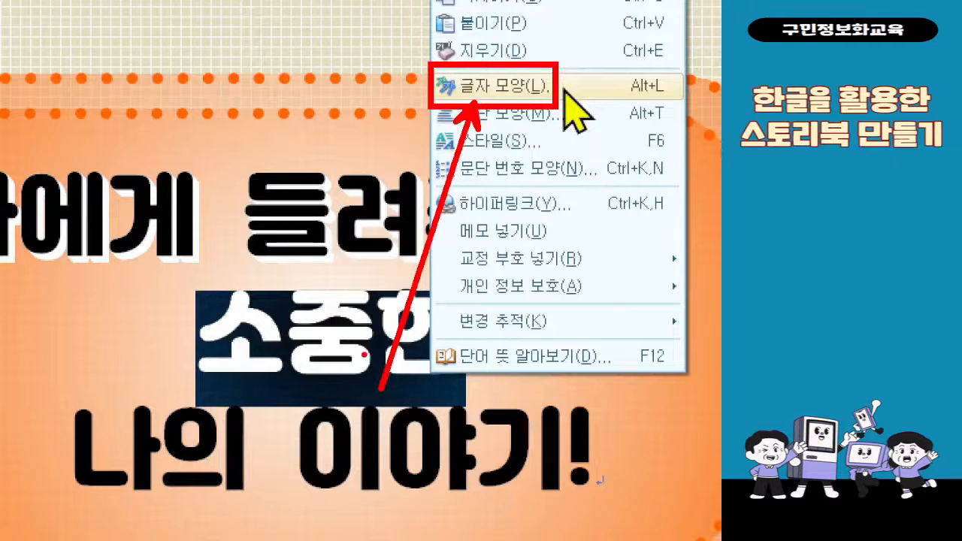
key("Escape")
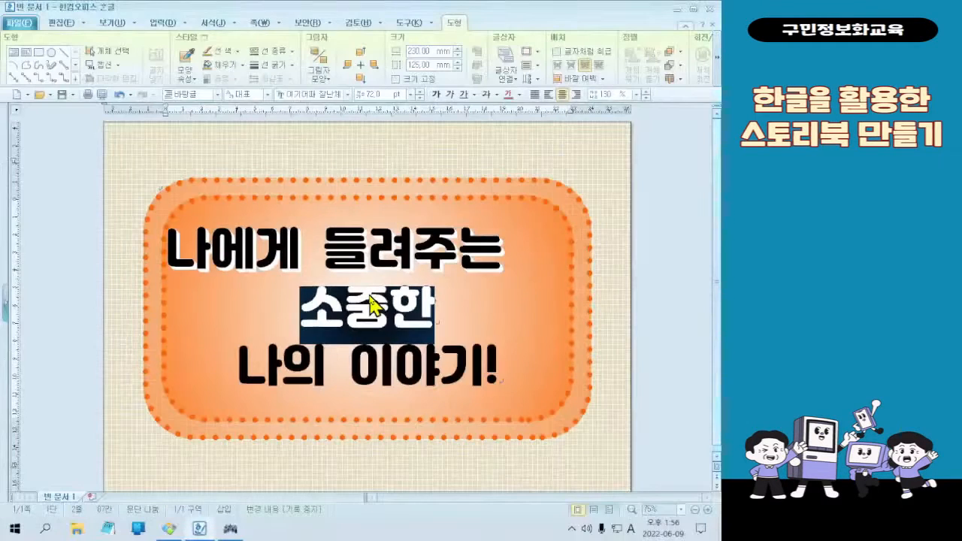
right_click(342, 325)
key("Escape")
key("alt+l")
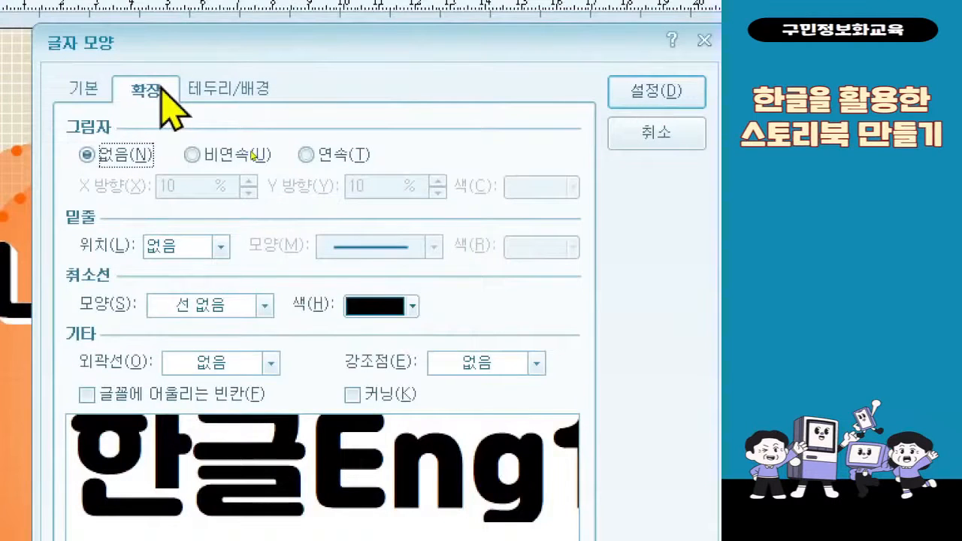
left_click(89, 90)
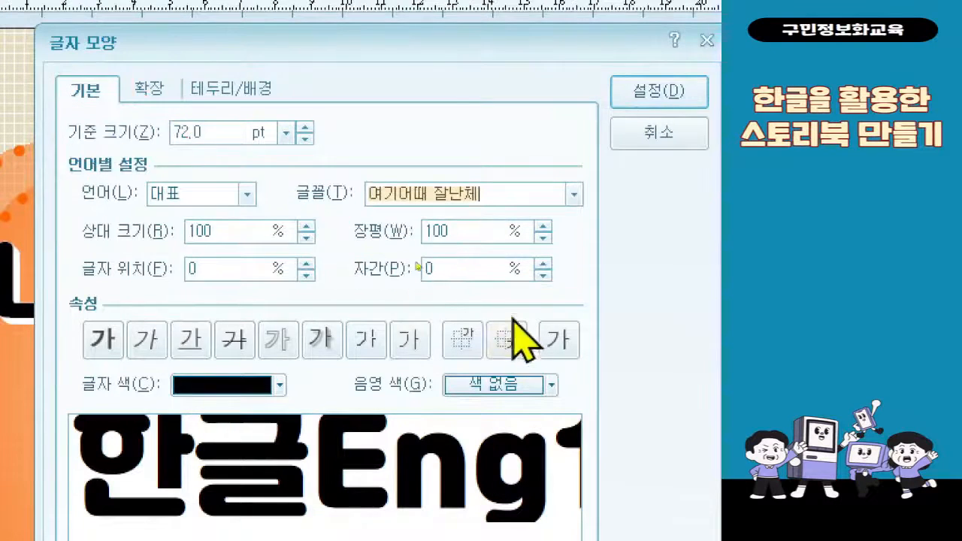
left_click(462, 272)
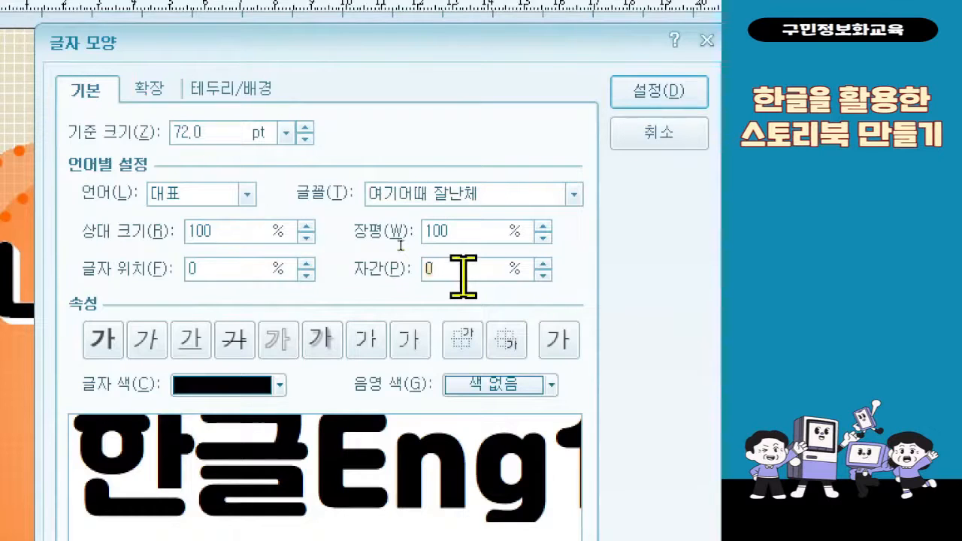
type("20")
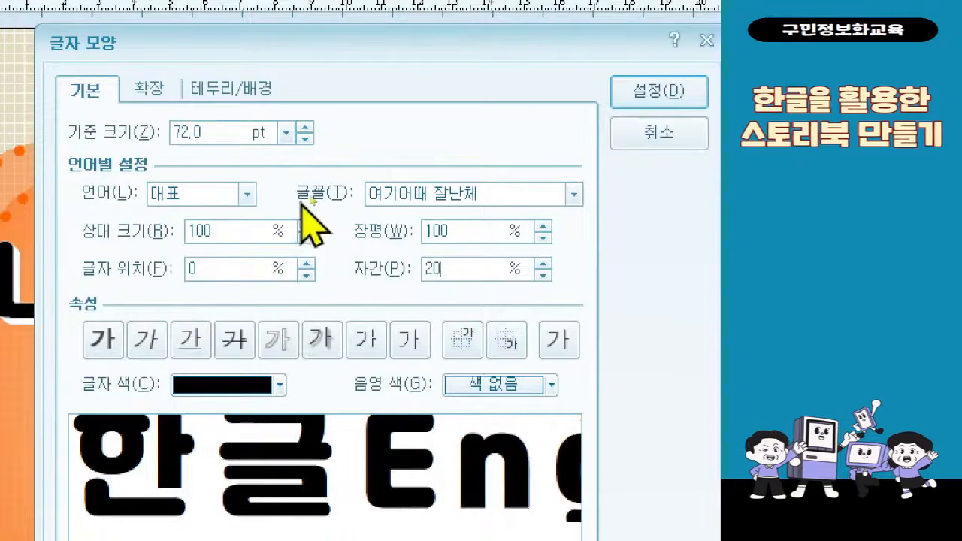
Step: Set the base size (기준 크기) of 소중한 to 80 pt
left_click(230, 133)
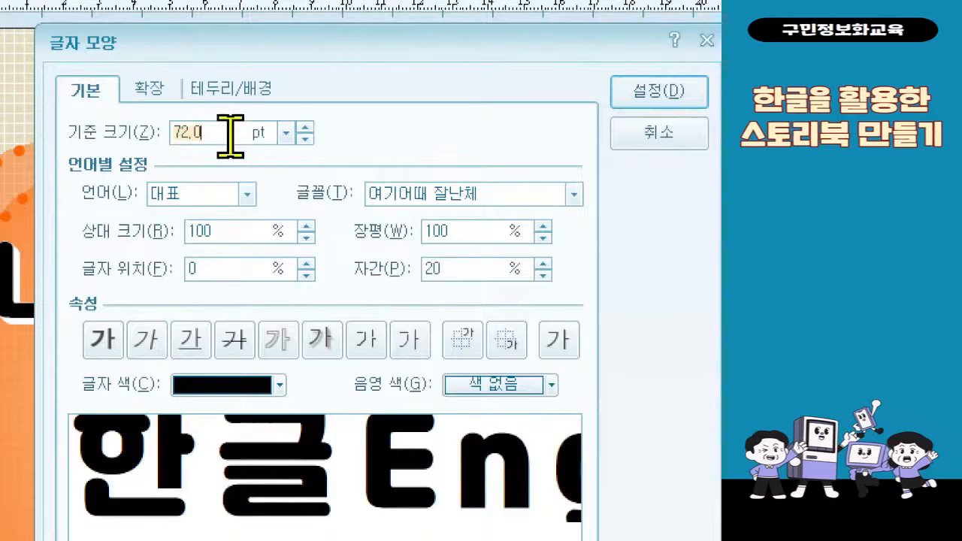
type("85")
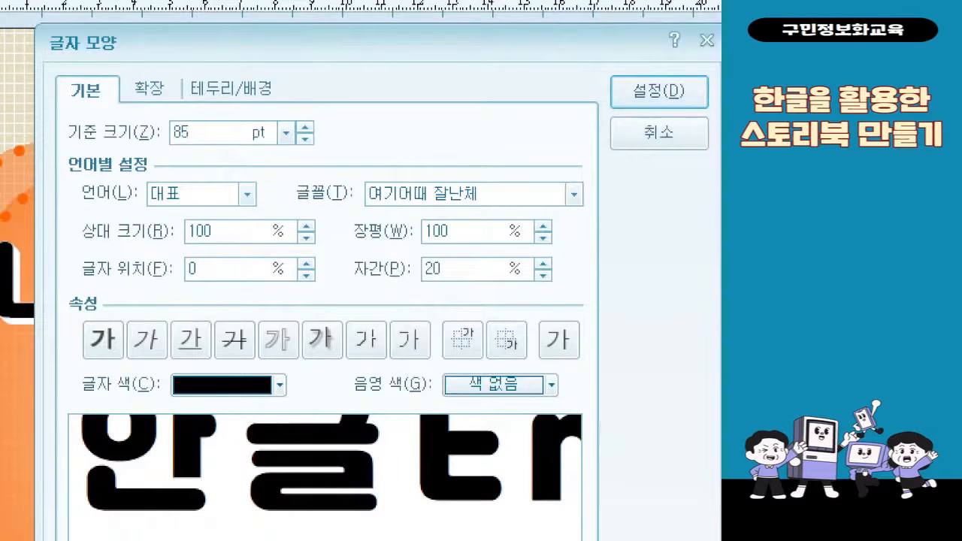
key("BackSpace")
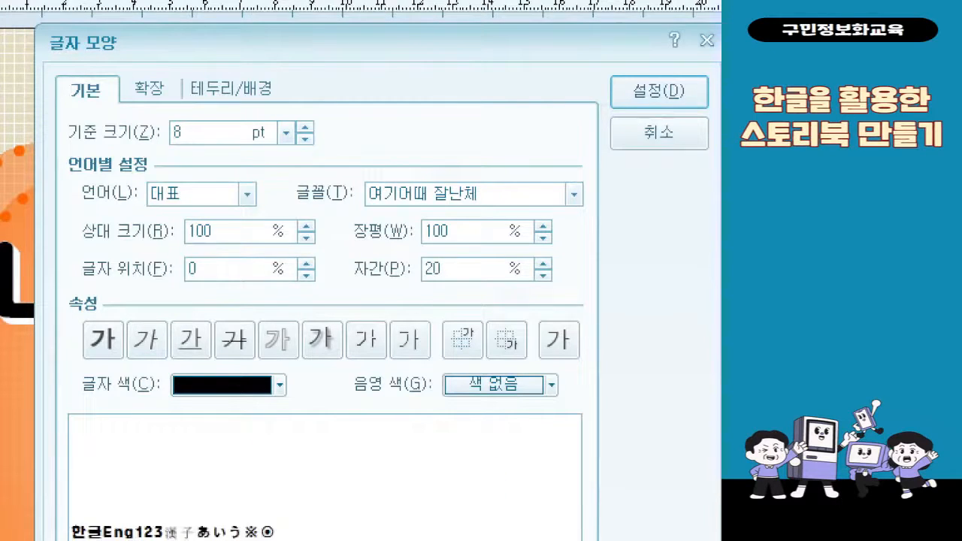
type("0")
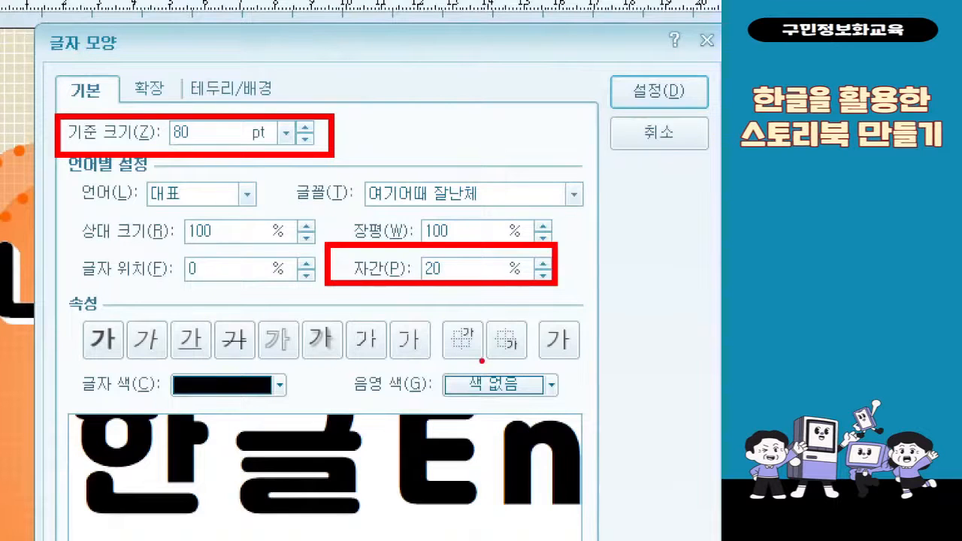
Step: Choose the filled dot above each letter as the emphasis mark (강조점) for 소중한 and apply the character settings
left_click(149, 88)
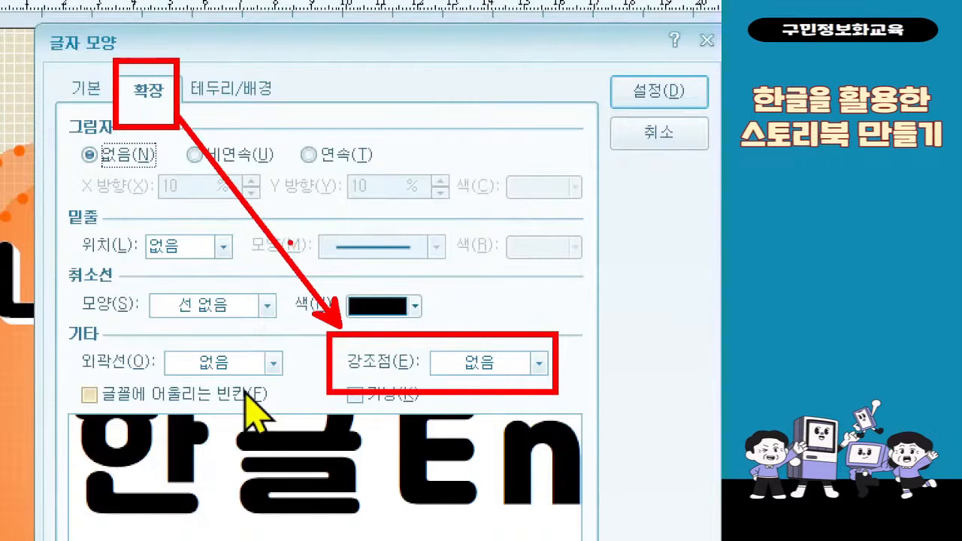
left_click(511, 364)
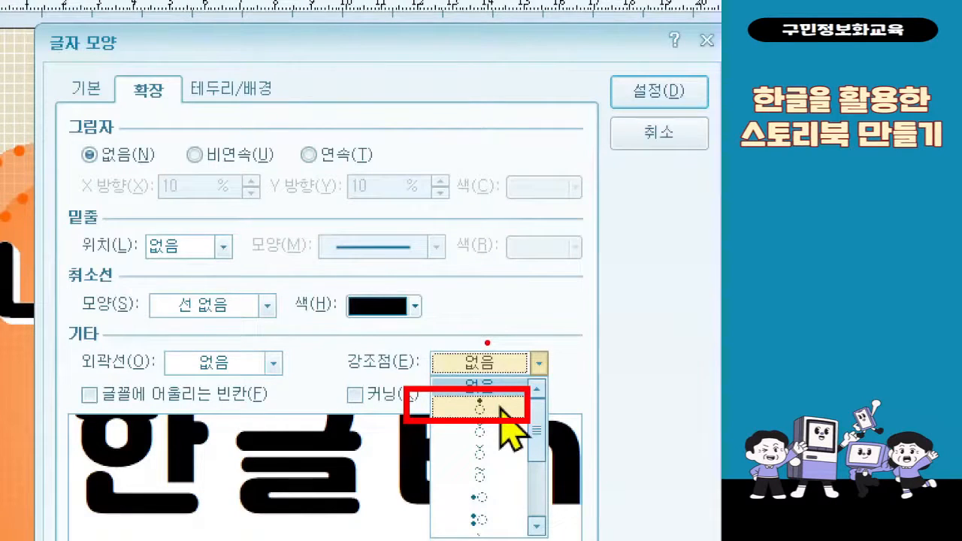
left_click(361, 272)
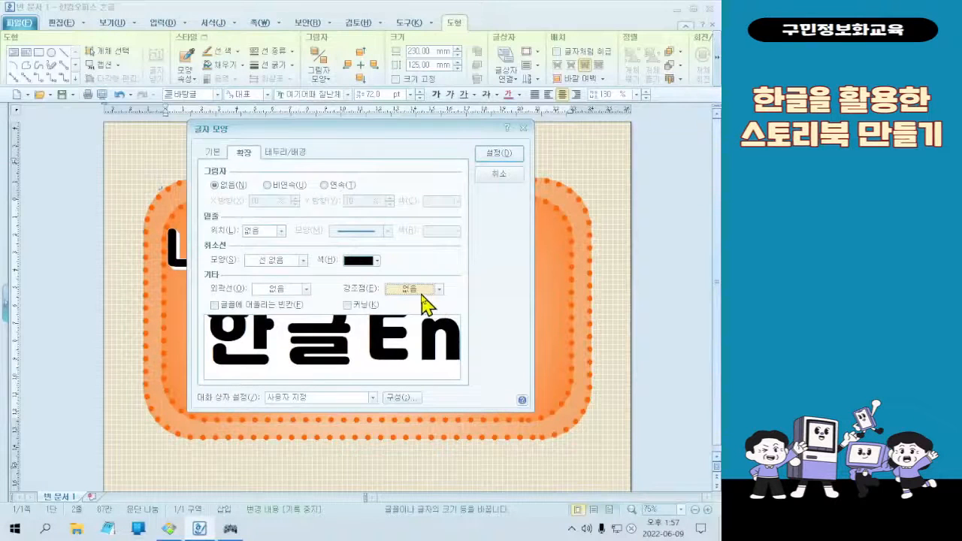
left_click(423, 290)
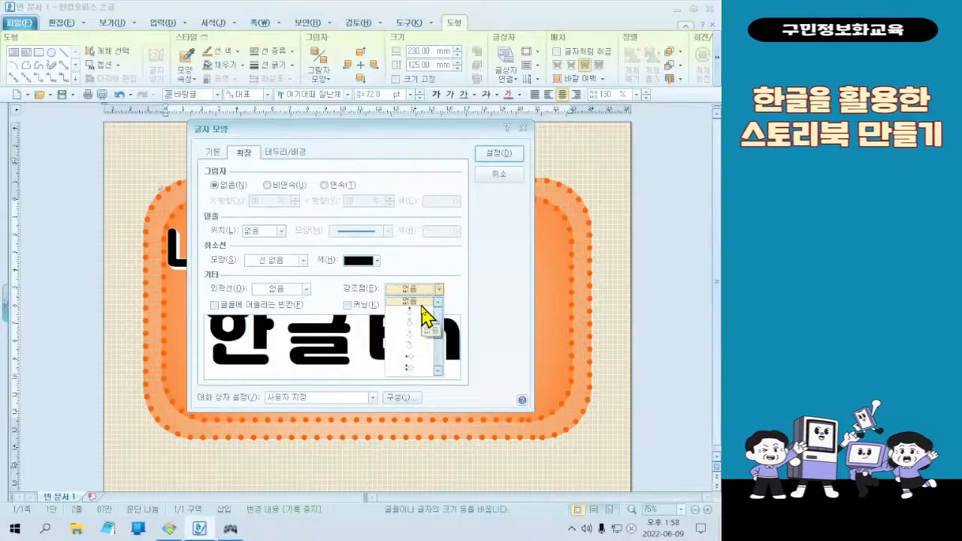
left_click(424, 311)
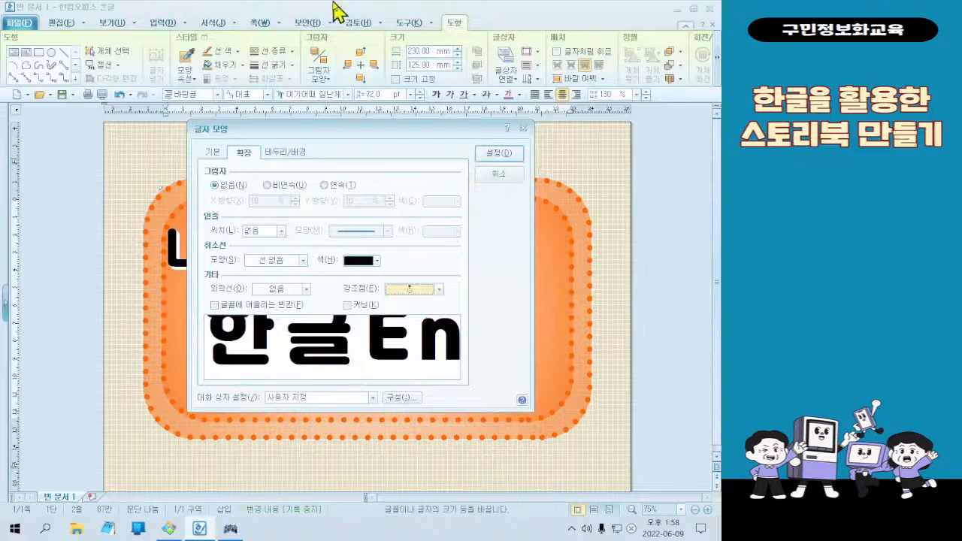
left_click(492, 154)
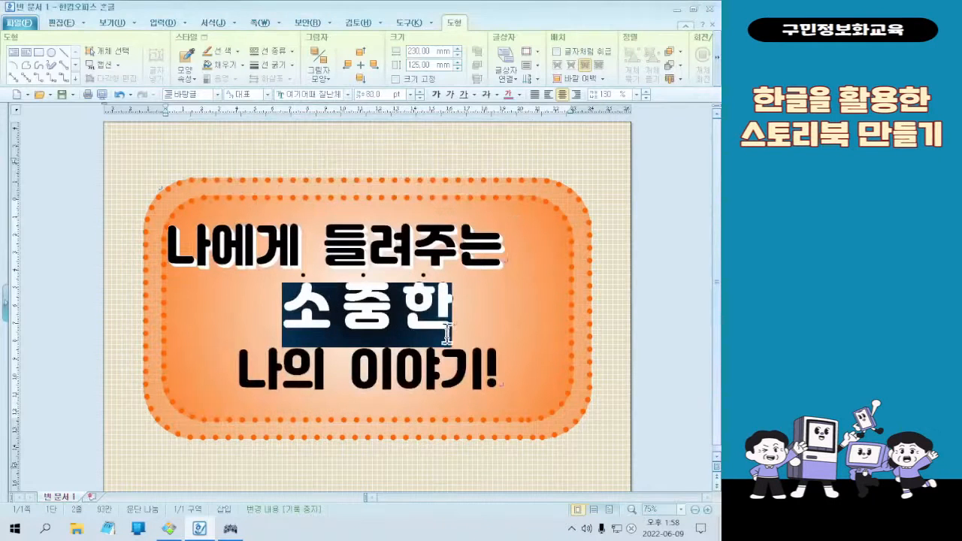
left_click(362, 314)
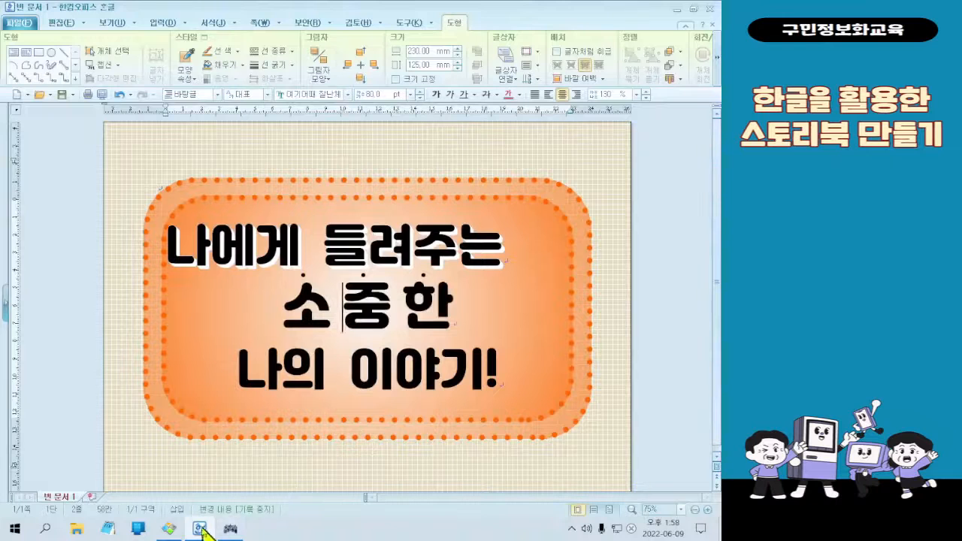
Step: Switch to the finished sample cover to examine the letter colours of 소중한, and return to the document
left_click(168, 528)
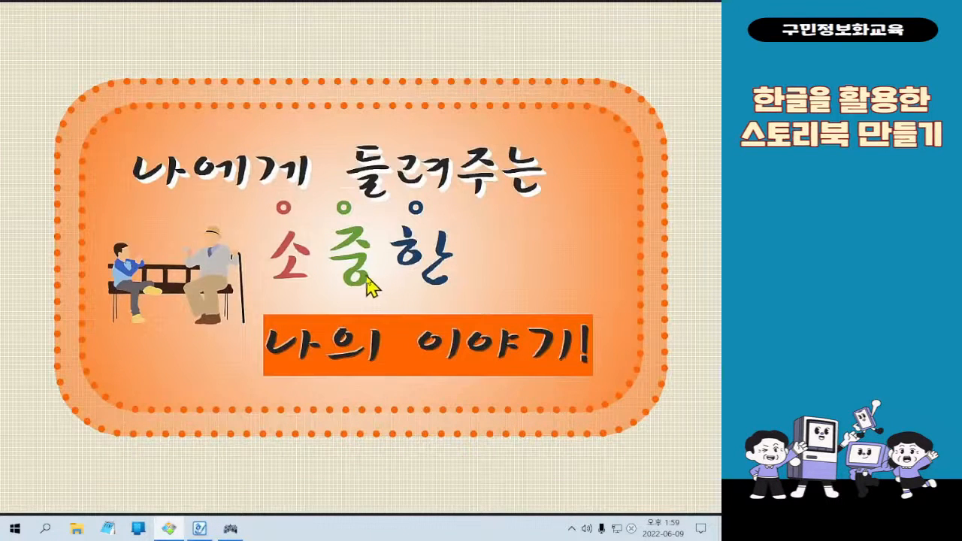
mouse_move(654, 60)
left_click(663, 7)
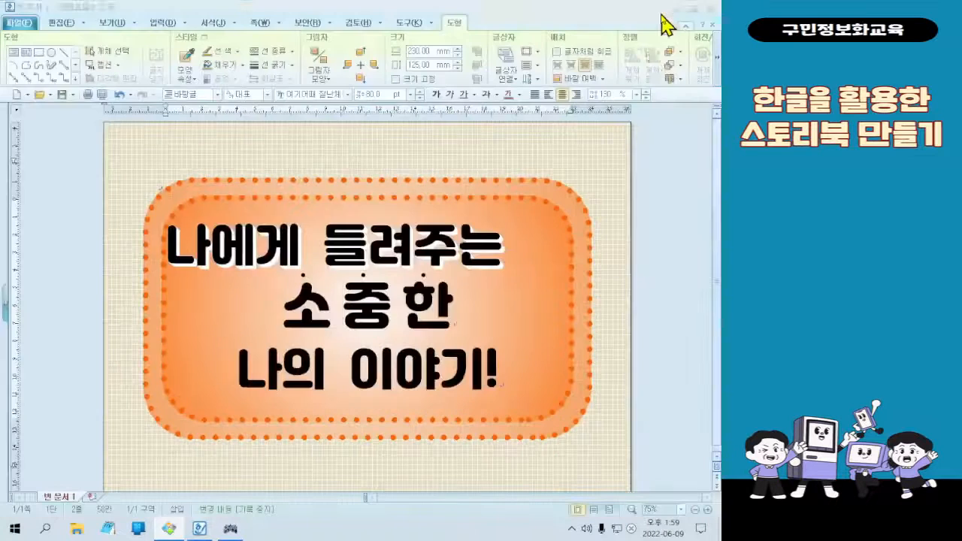
Step: Colour the letter 소 in the middle title line red
left_click_drag(289, 310, 316, 311)
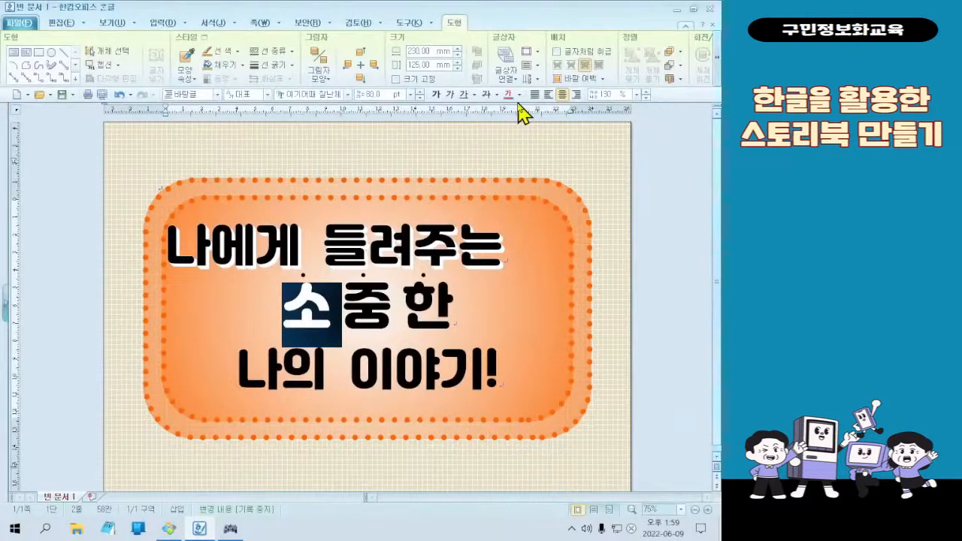
left_click(498, 77)
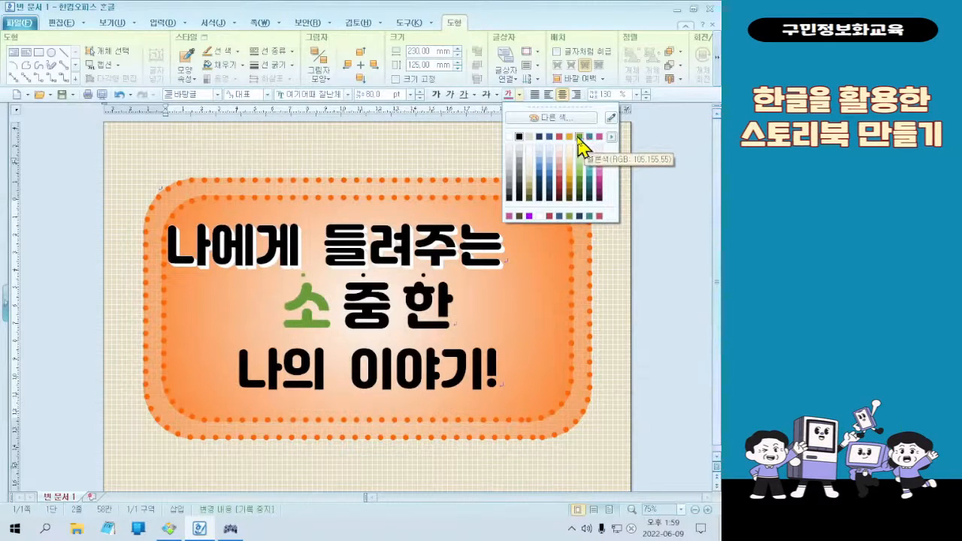
left_click(565, 145)
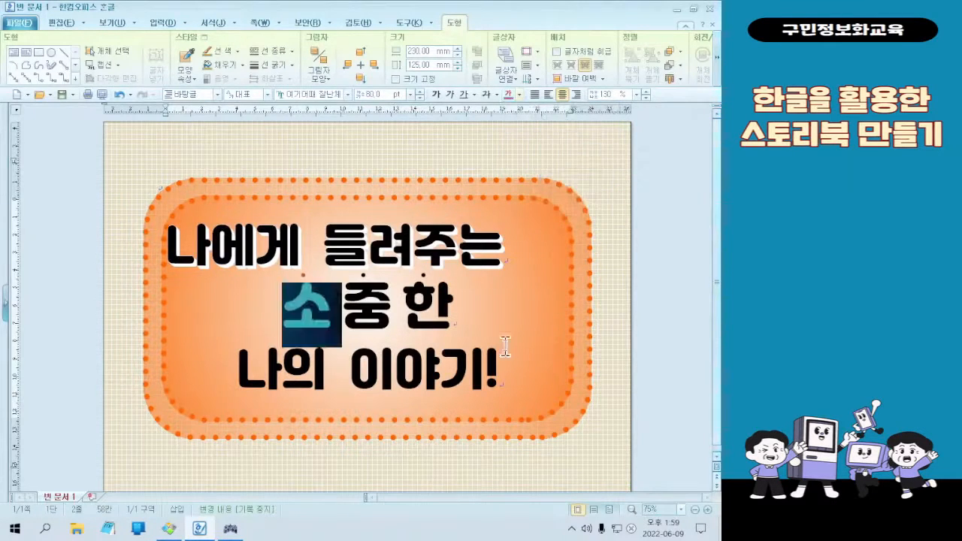
Step: Colour the letter 중 in the middle title line melon green (RGB 105,155,55)
left_click(403, 311)
left_click(350, 312, "shift")
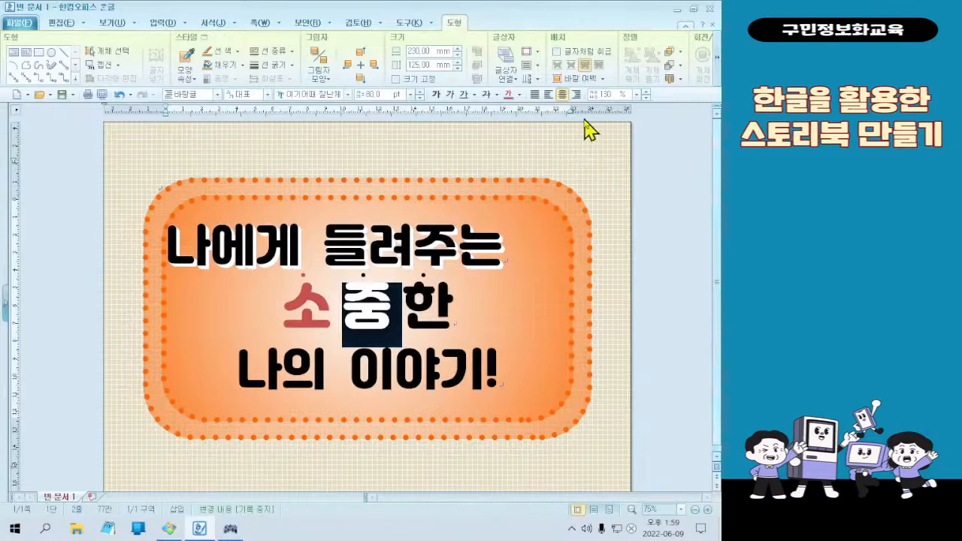
left_click(518, 95)
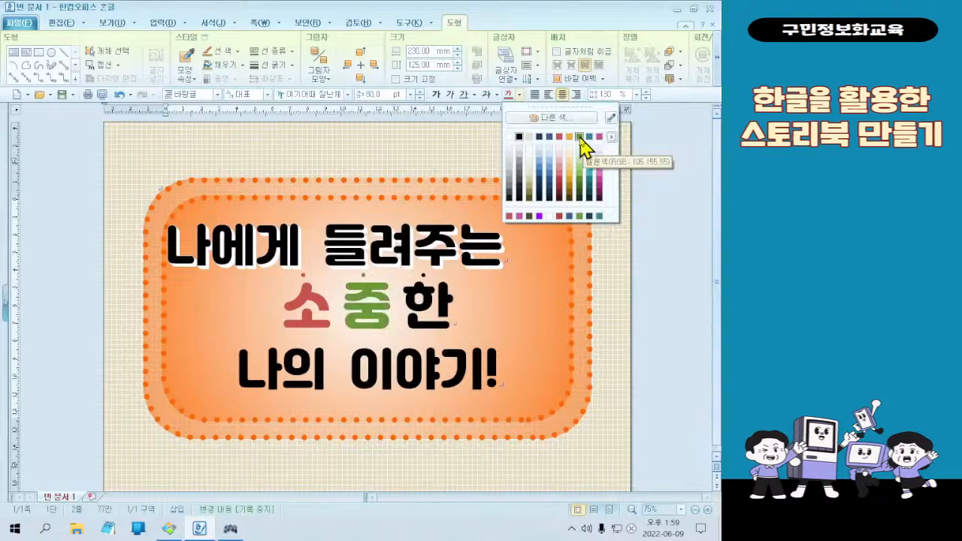
left_click(579, 137)
Step: Colour the letter 한 in the middle title line dark blue and clear the text selection
left_click_drag(405, 300, 454, 320)
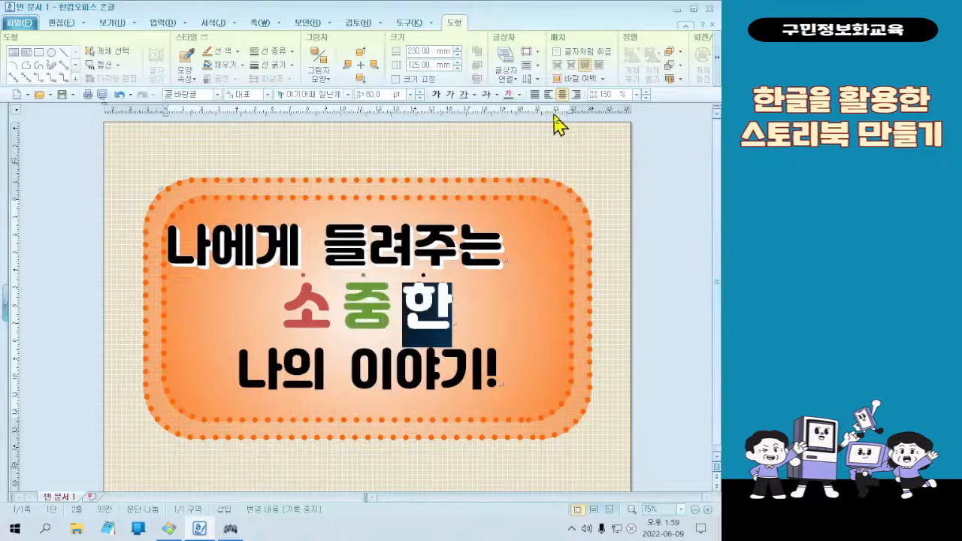
left_click(518, 95)
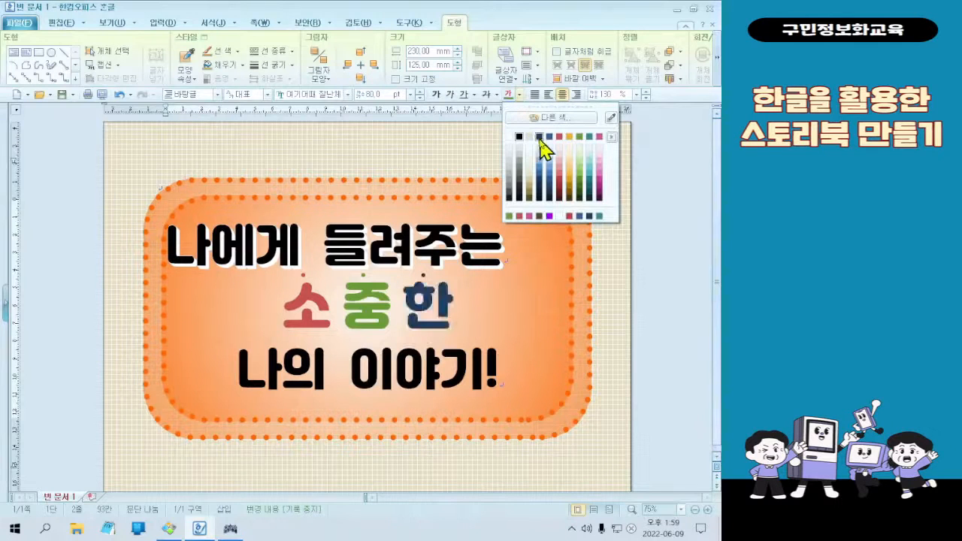
left_click(539, 137)
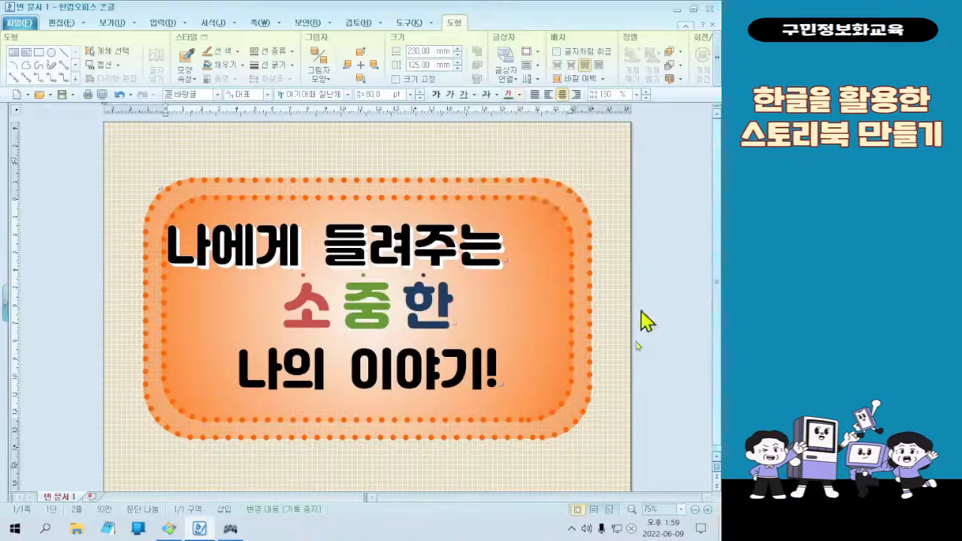
left_click(474, 318)
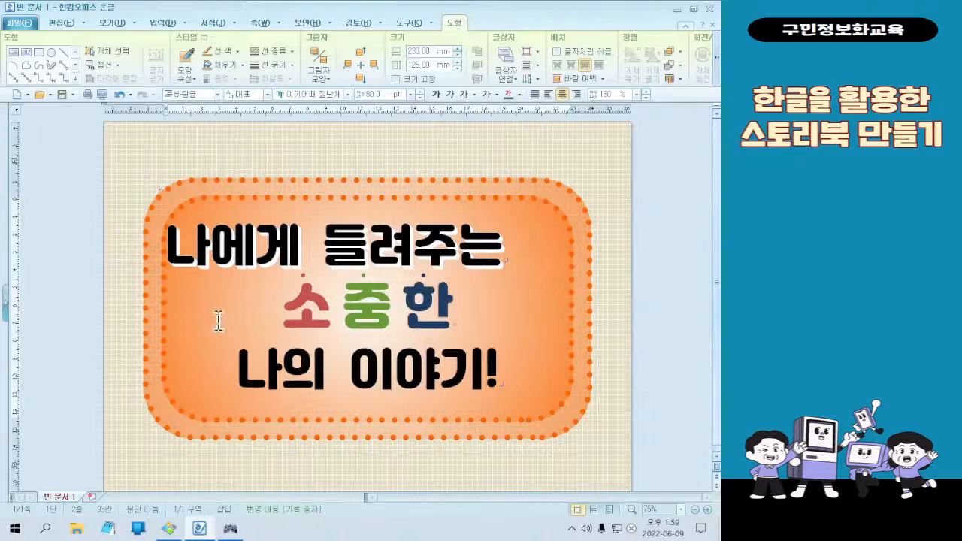
Step: Indent the first title line 나에게 들려주는 with a leading space and examine the last line's styling on the finished sample cover
left_click(168, 253)
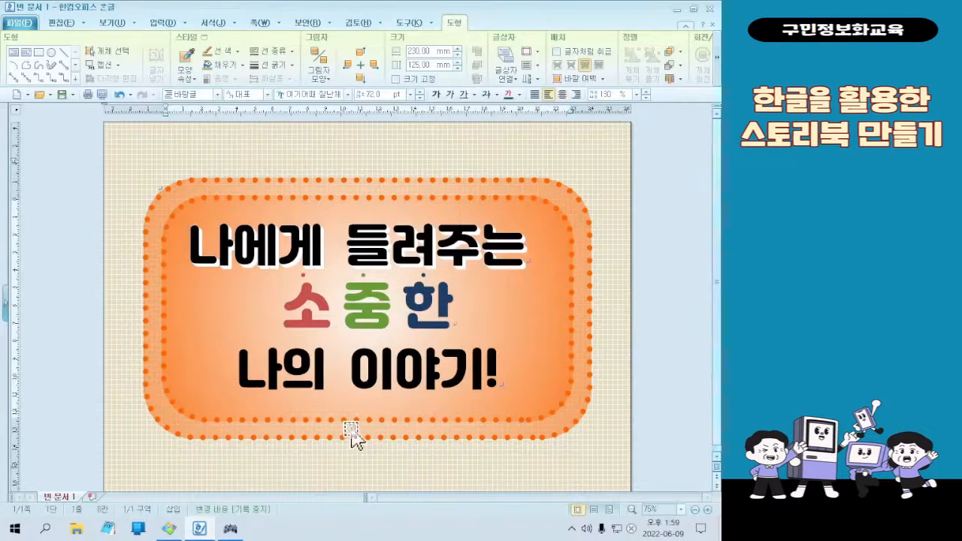
left_click(480, 365)
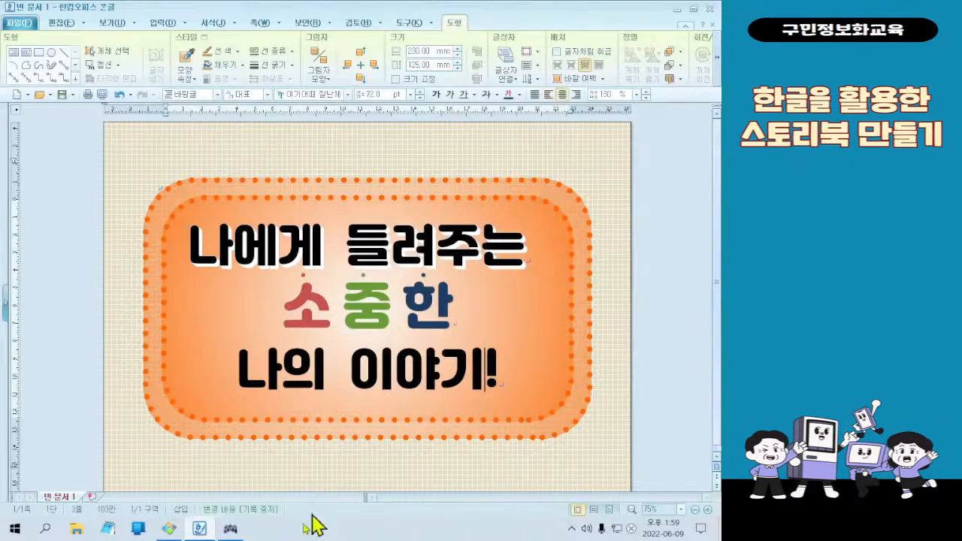
left_click(169, 530)
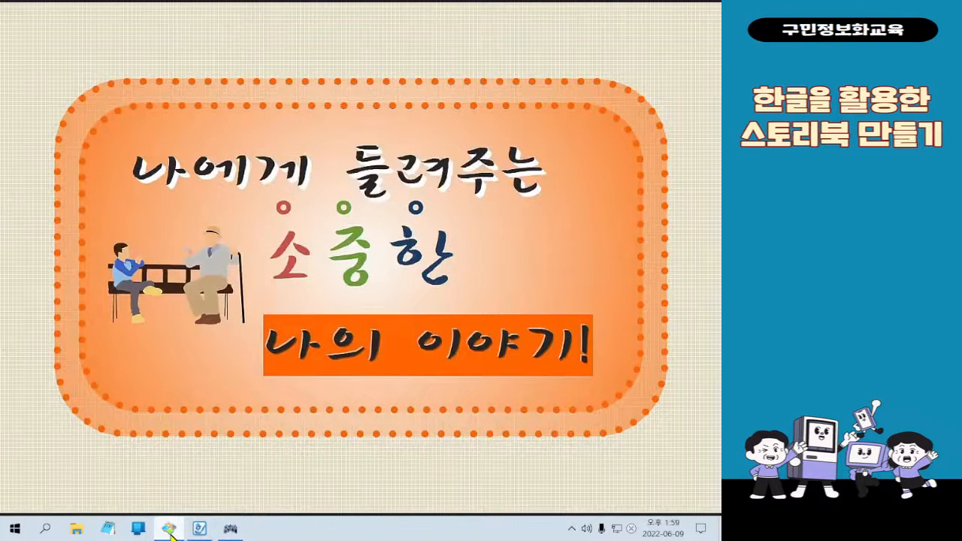
left_click(170, 530)
left_click(169, 529)
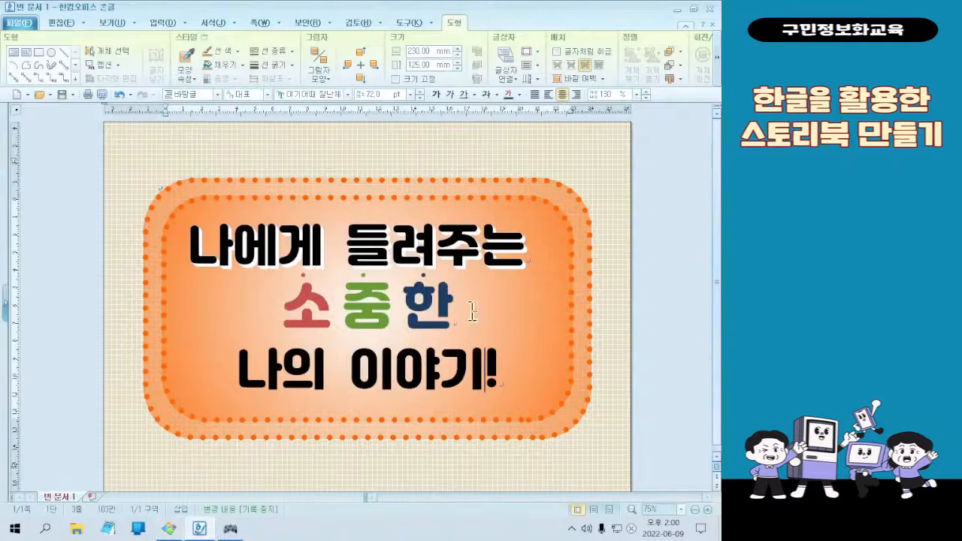
Step: Select the last title line 나의 이야기! and turn on the emboss (양각) attribute in its character formatting
left_click_drag(404, 301, 453, 309)
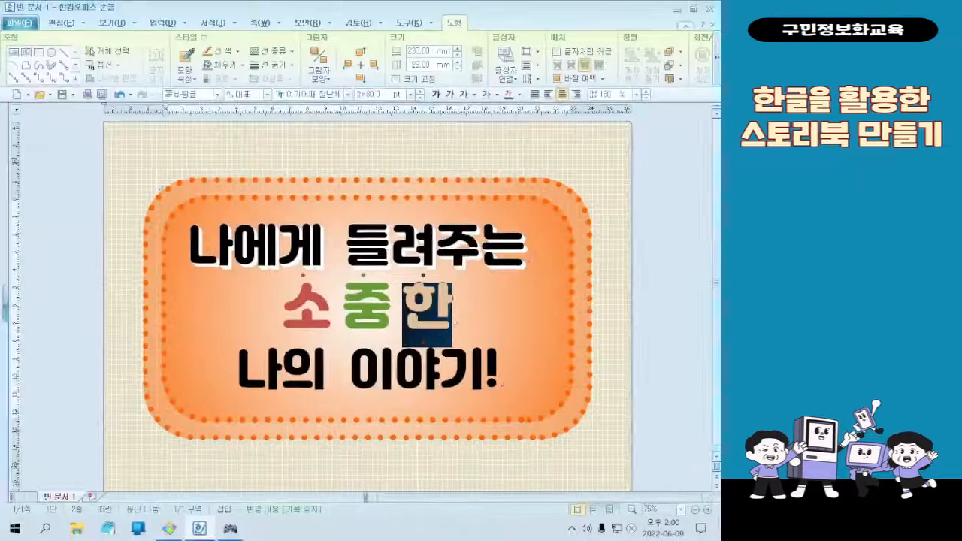
left_click(320, 362)
left_click_drag(234, 370, 558, 372)
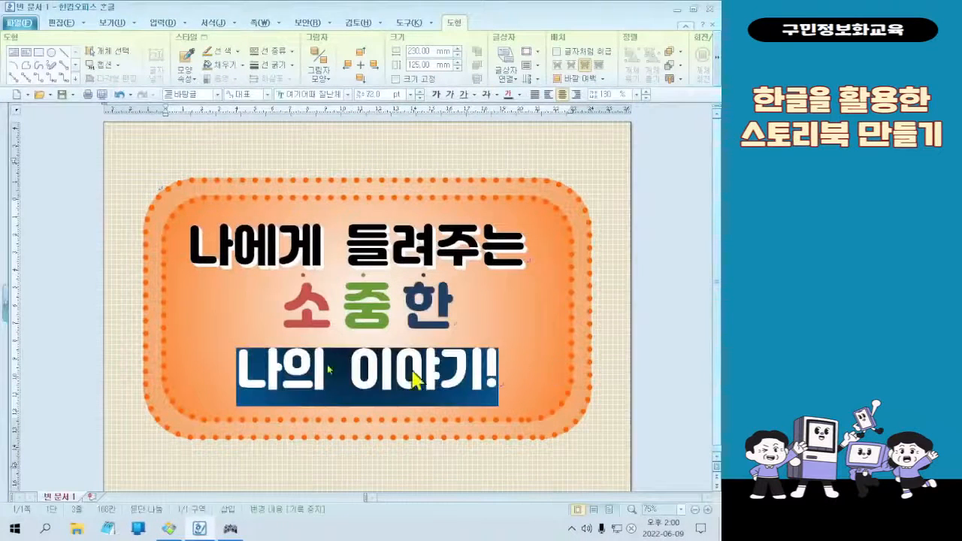
key("ctrl")
key("ctrl")
right_click(293, 398)
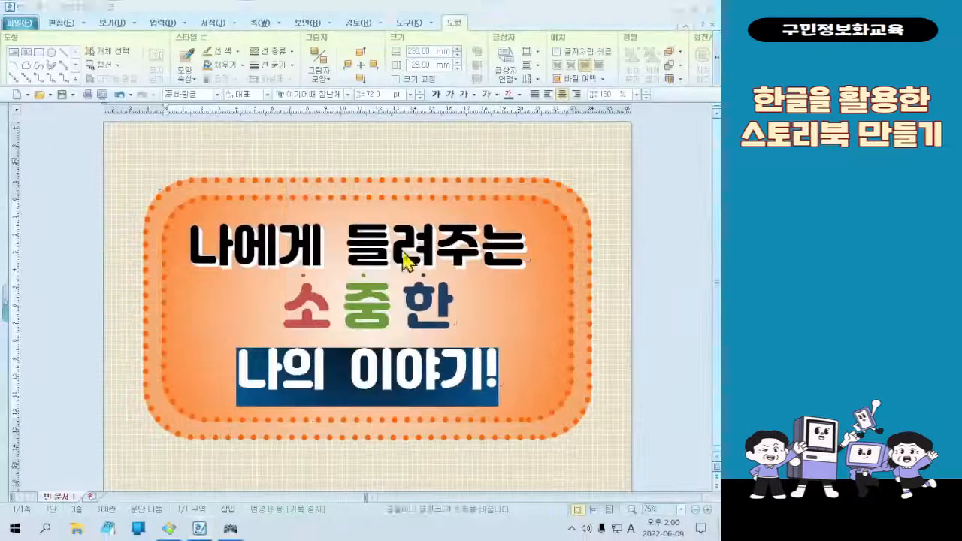
right_click(340, 371)
left_click(393, 225)
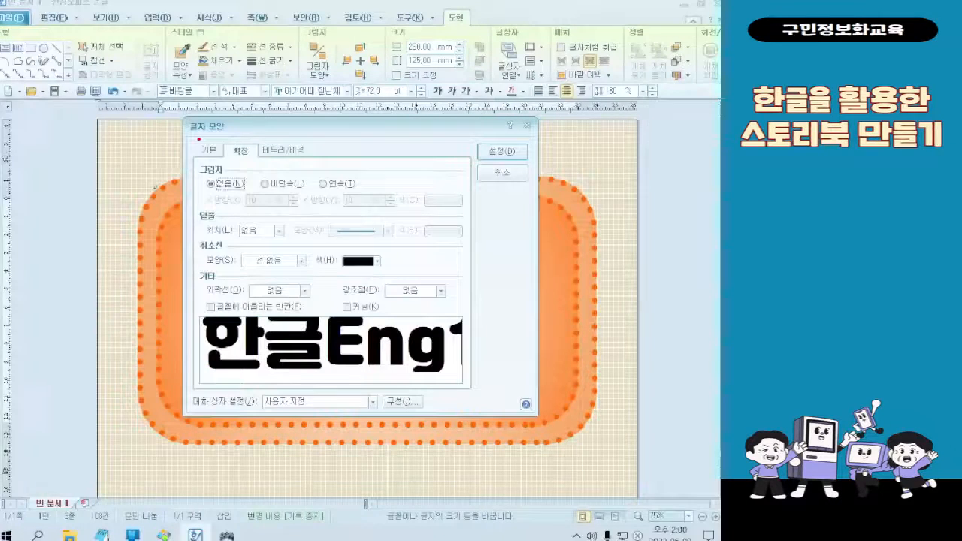
left_click(208, 151)
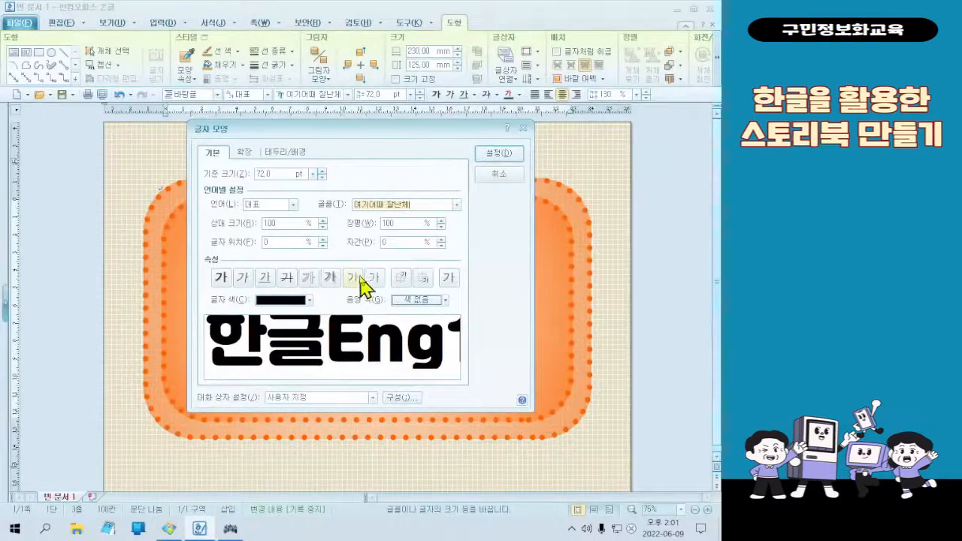
left_click(361, 284)
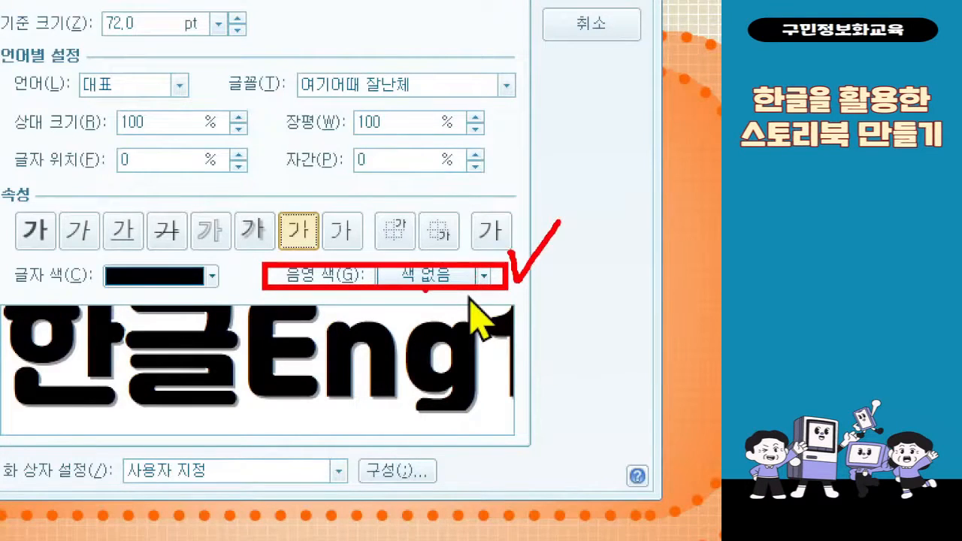
Step: Set the last title line's shading colour to orange from the 오피스 palette and apply the character formatting
left_click(387, 276)
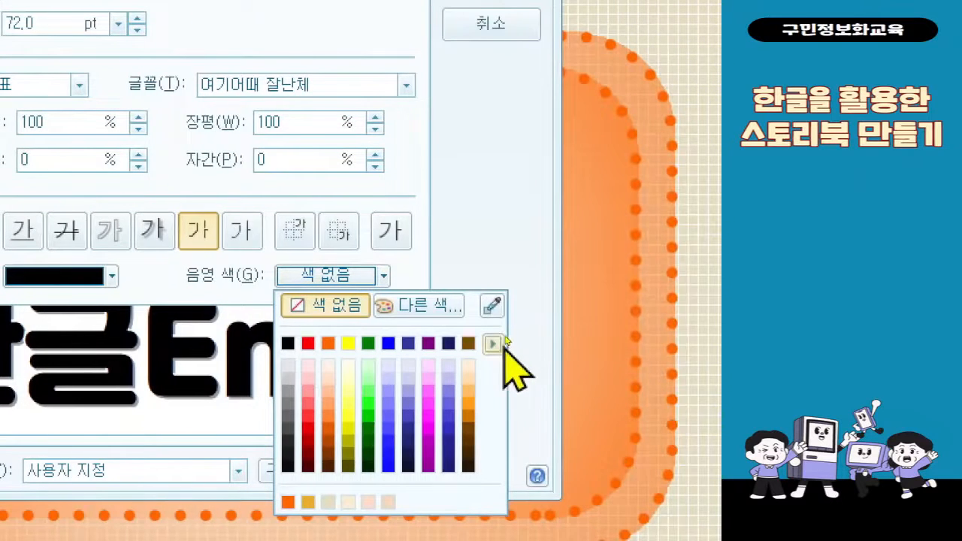
left_click(541, 343)
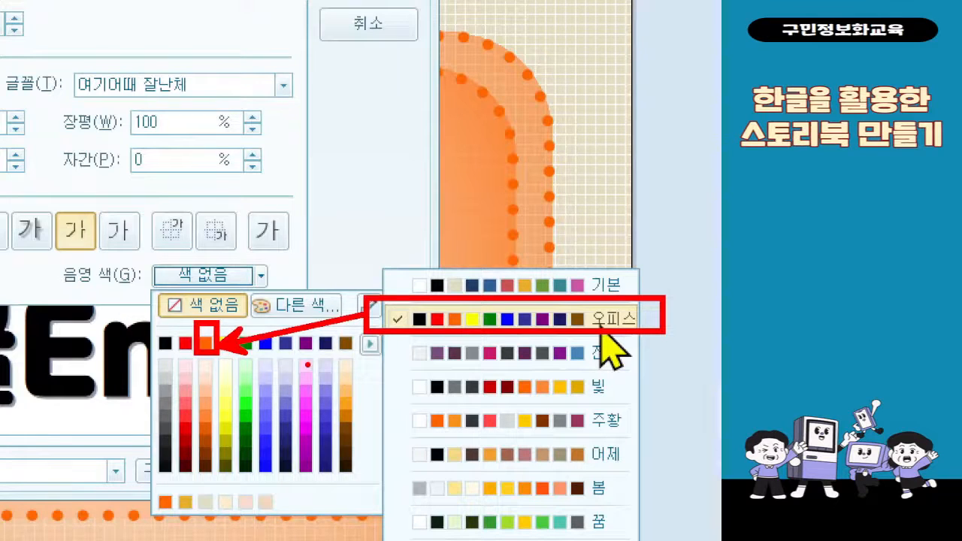
left_click(601, 326)
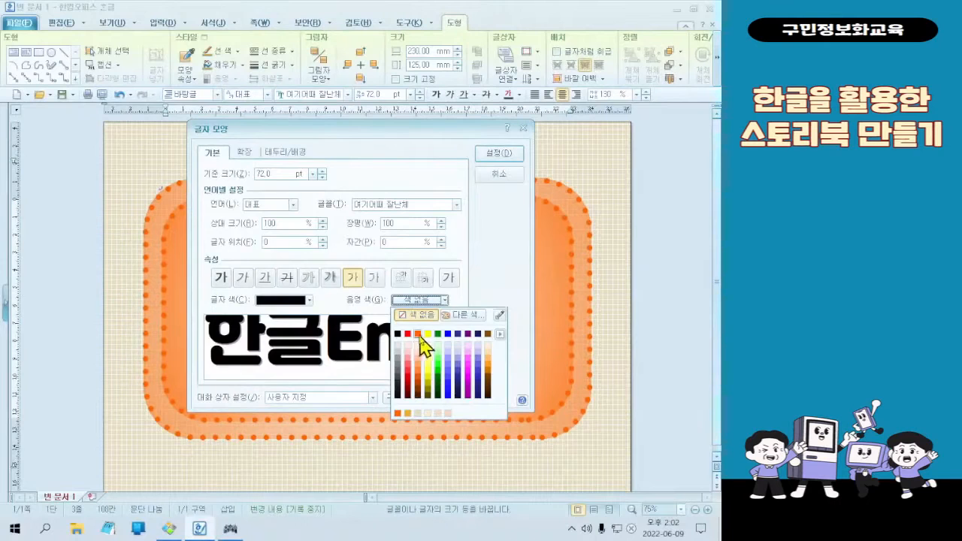
left_click(417, 333)
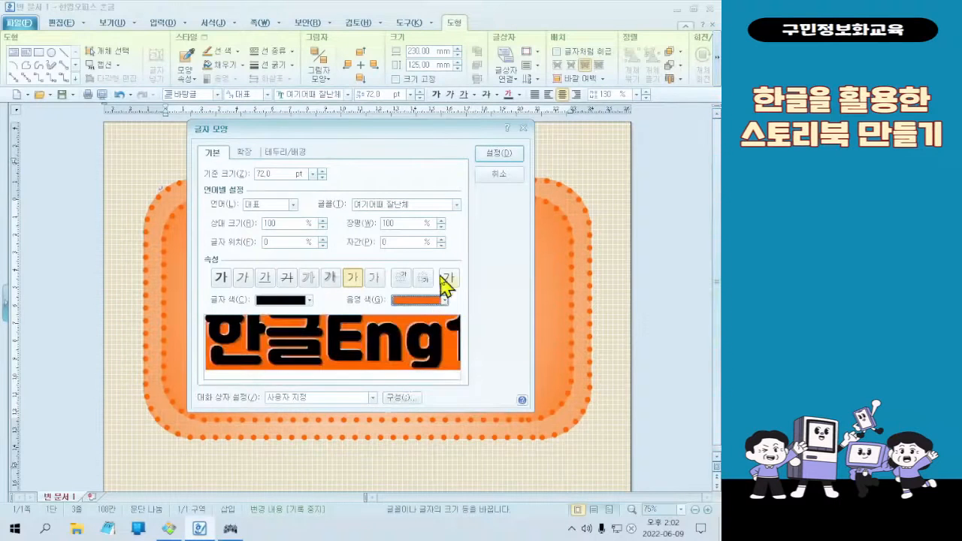
left_click(498, 152)
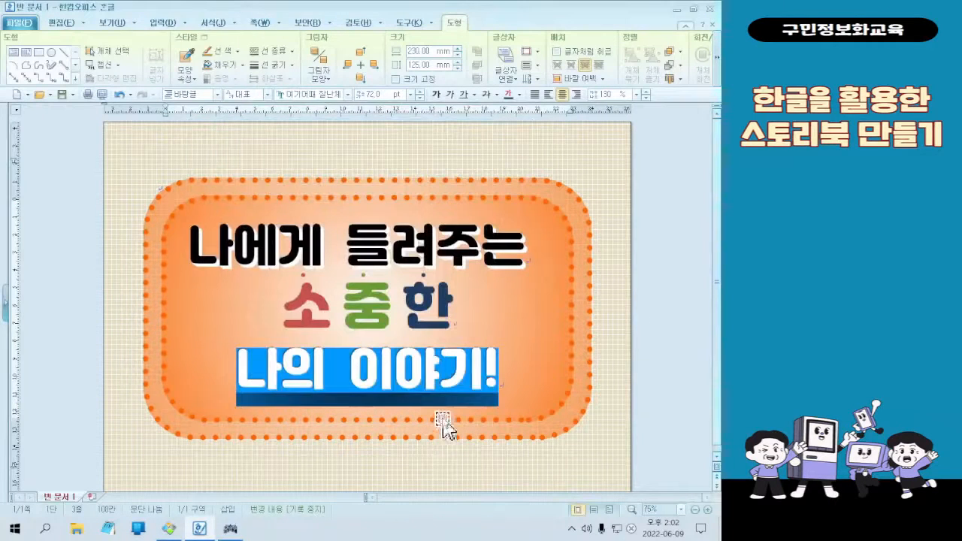
left_click(458, 372)
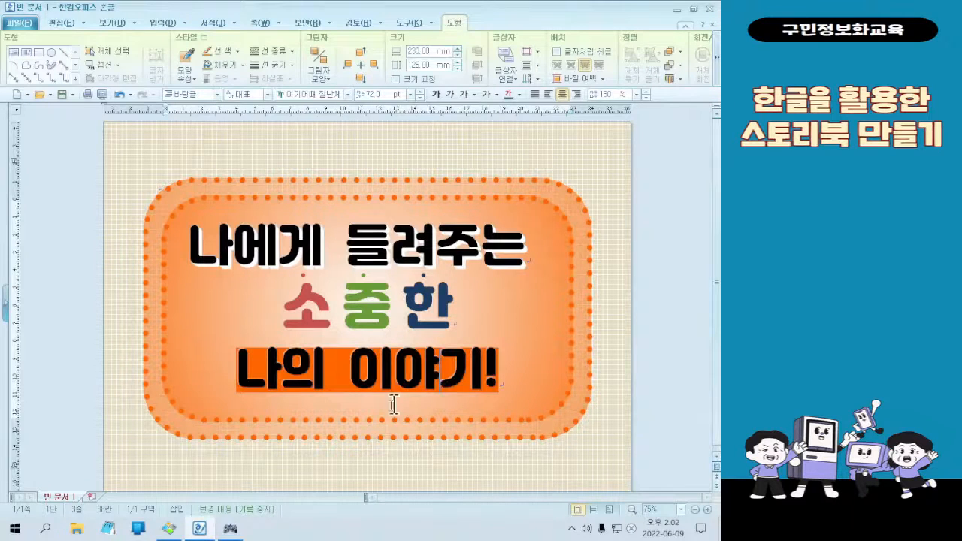
Step: Check the line positions on the finished sample cover and right-align the last title line 나의 이야기!
left_click(170, 529)
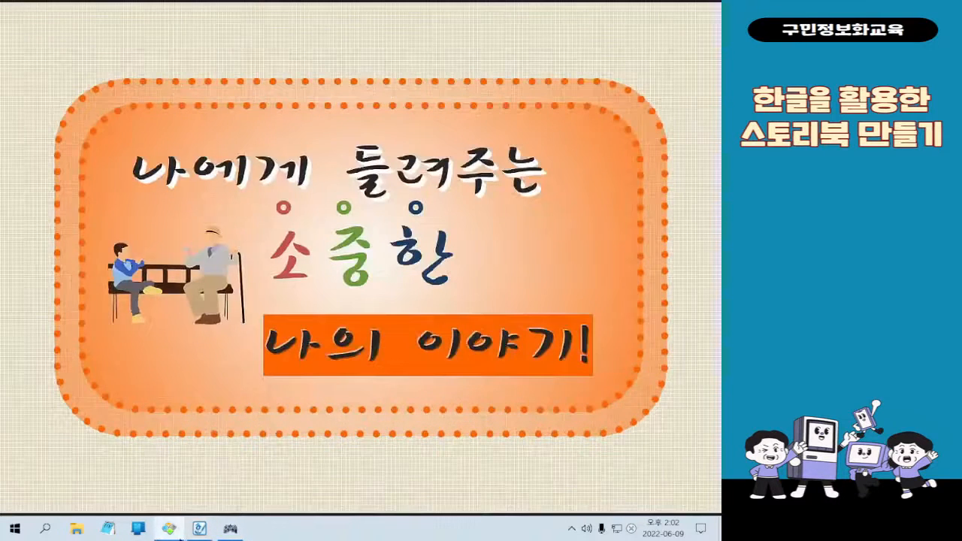
left_click(173, 530)
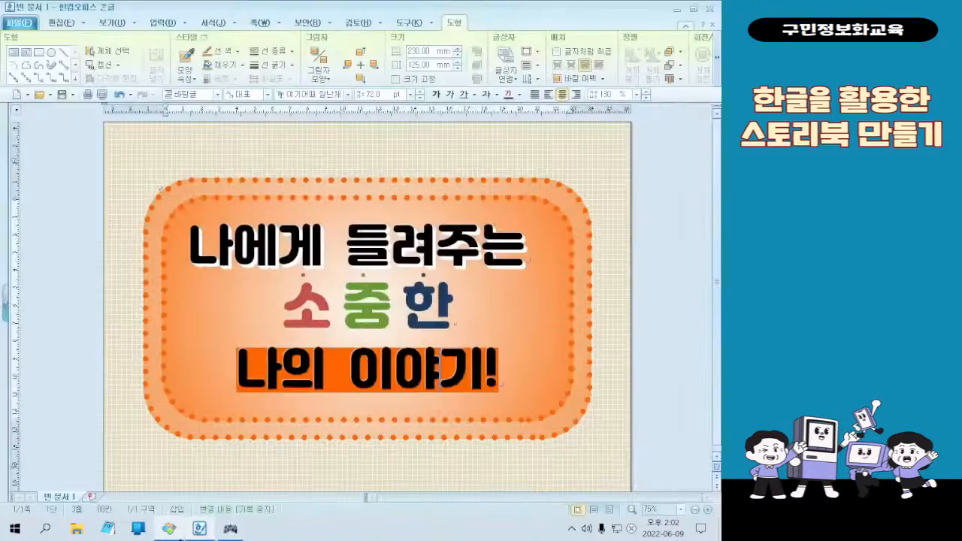
left_click(575, 96)
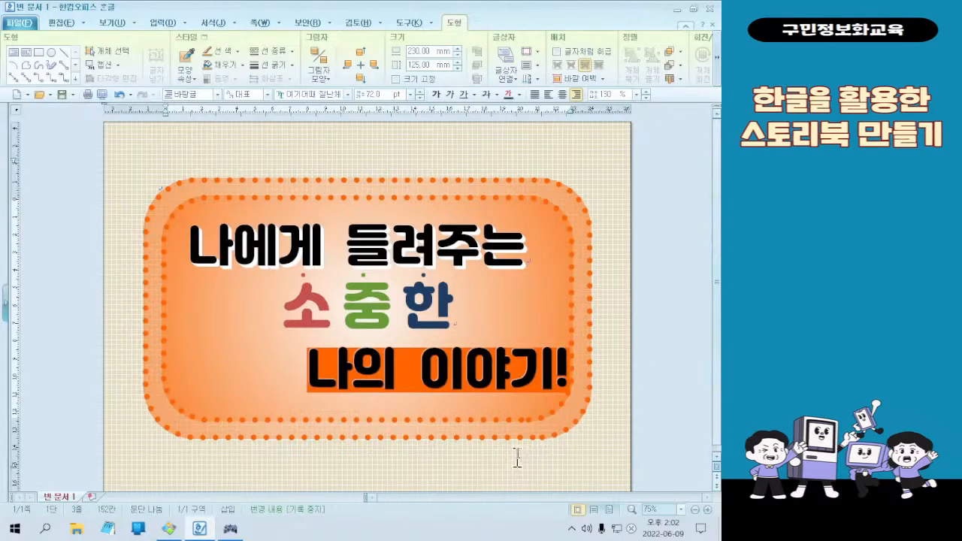
type("ㅓ")
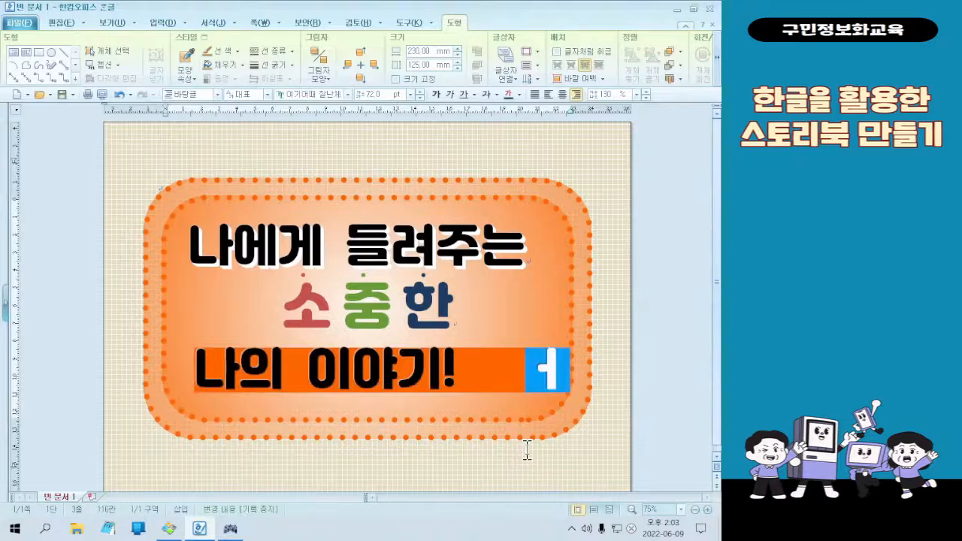
key("BackSpace")
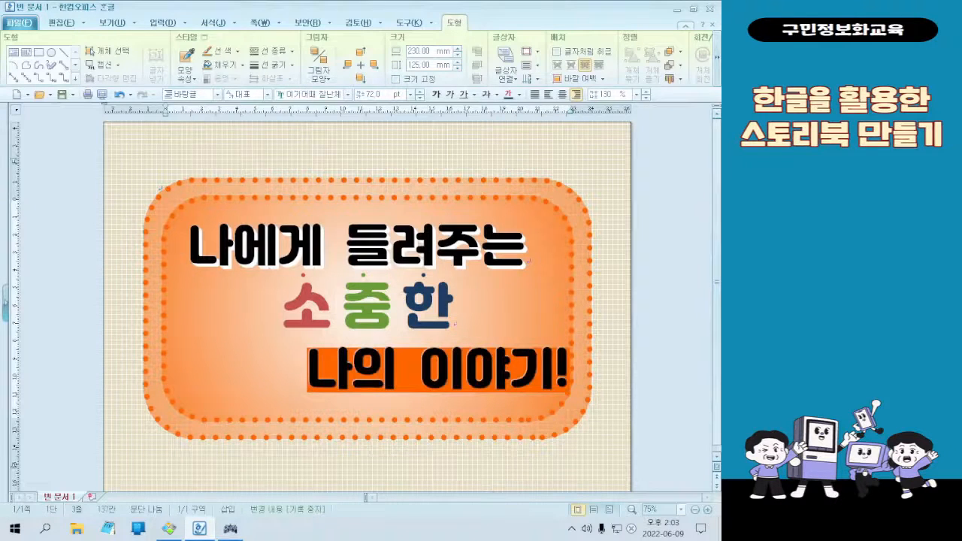
Step: Set the inner rectangle's left and right text box margins to 10 mm and compare the cover with the finished sample
left_click(386, 359)
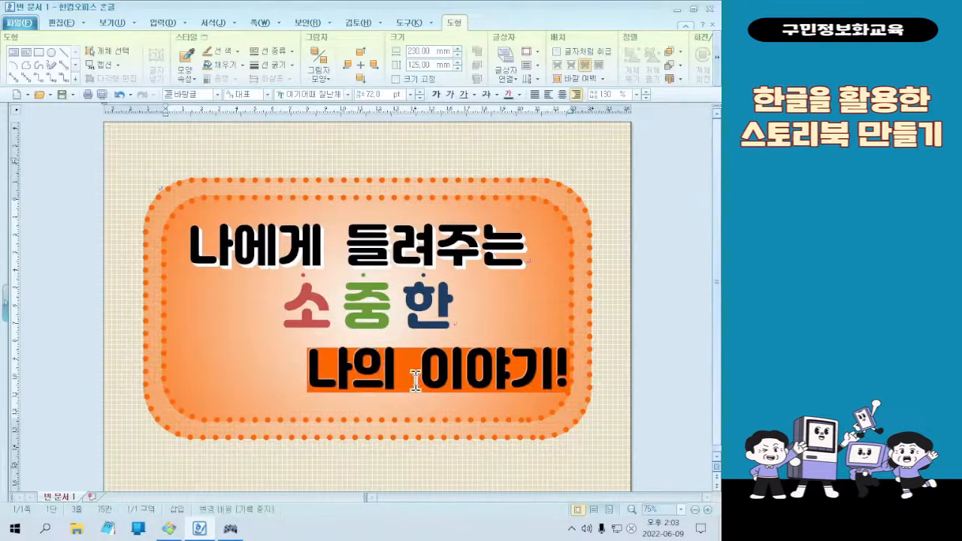
left_click_drag(308, 368, 614, 319)
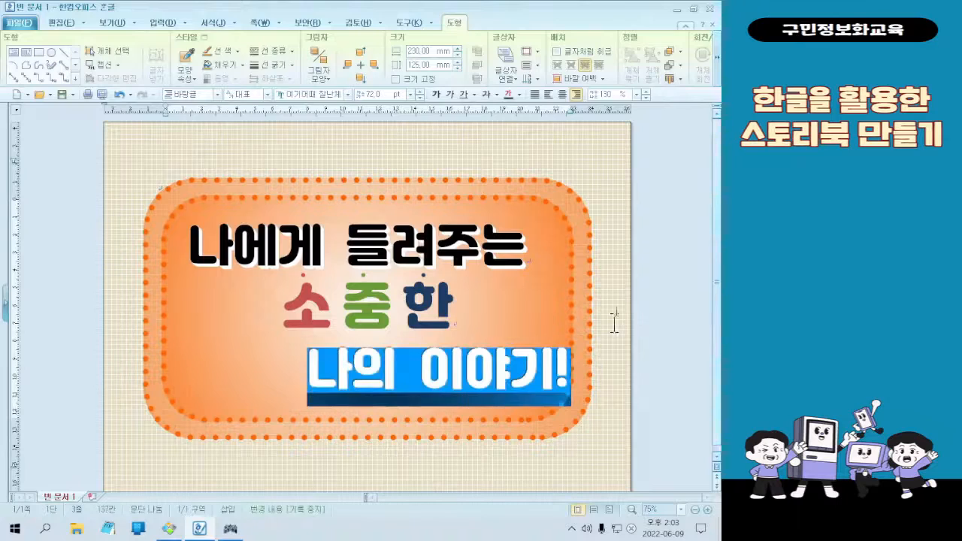
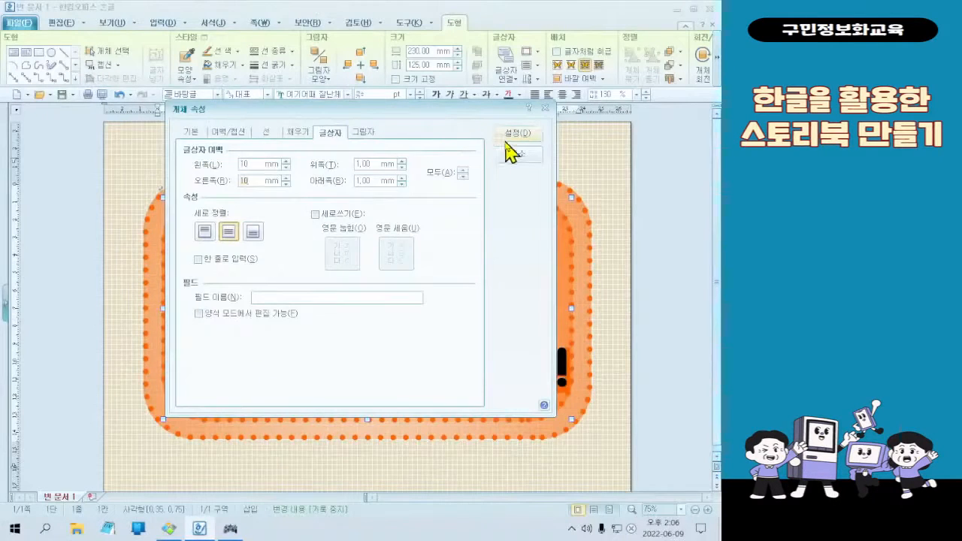
left_click(505, 139)
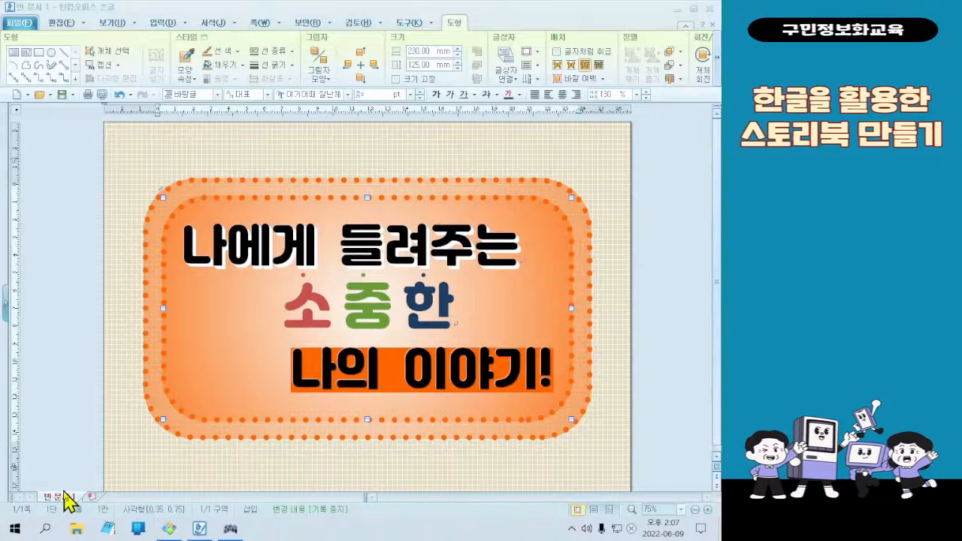
left_click(198, 531)
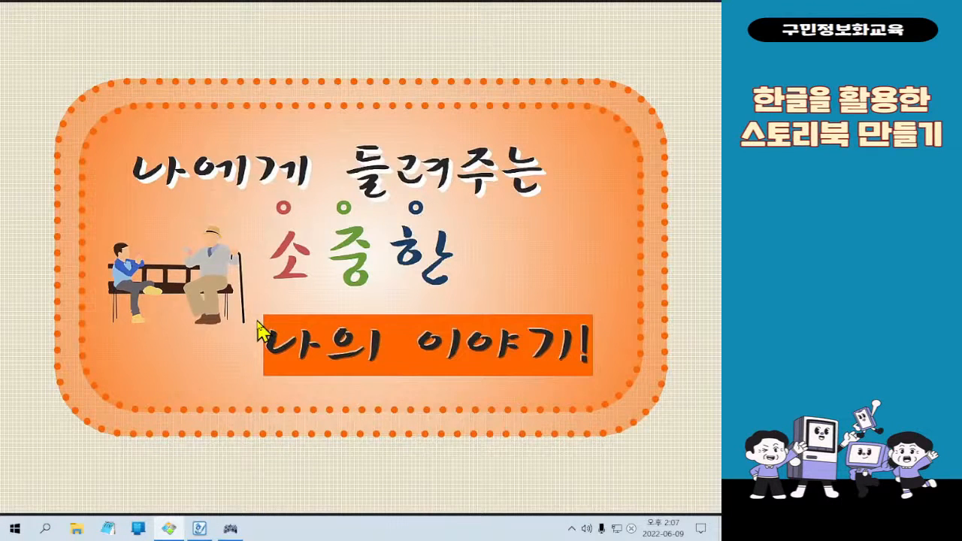
left_click(668, 9)
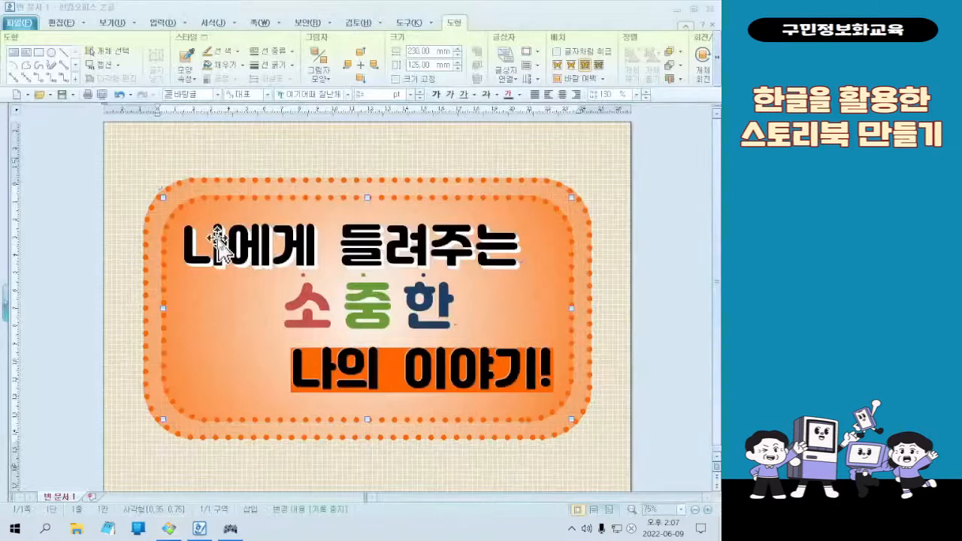
Step: Start inserting a picture into the document and browse to the 예제파일 folder on the desktop
left_click(346, 450)
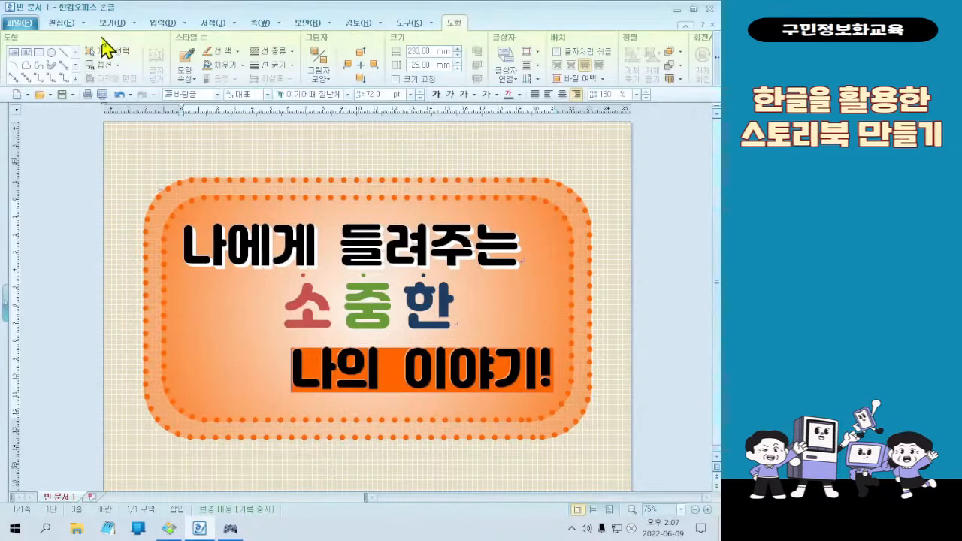
left_click(152, 27)
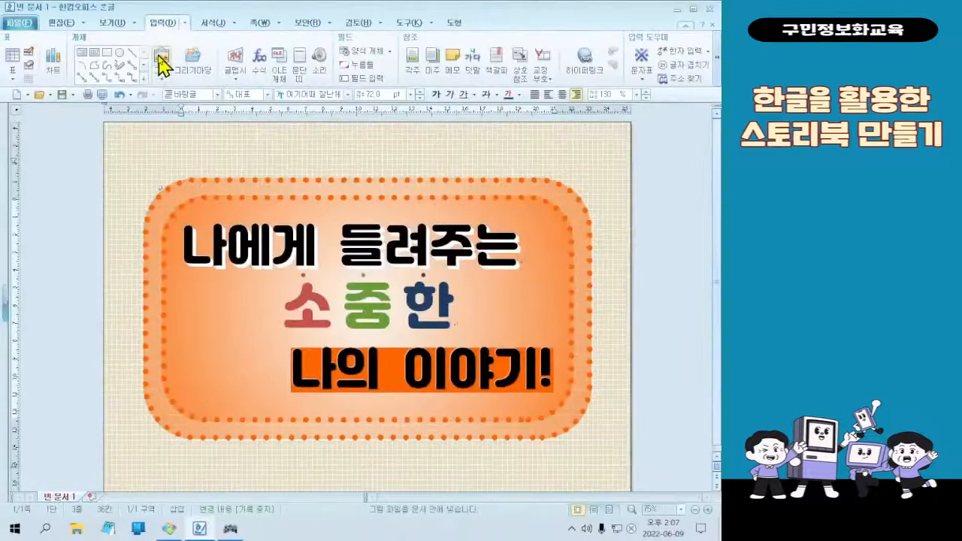
left_click(170, 113)
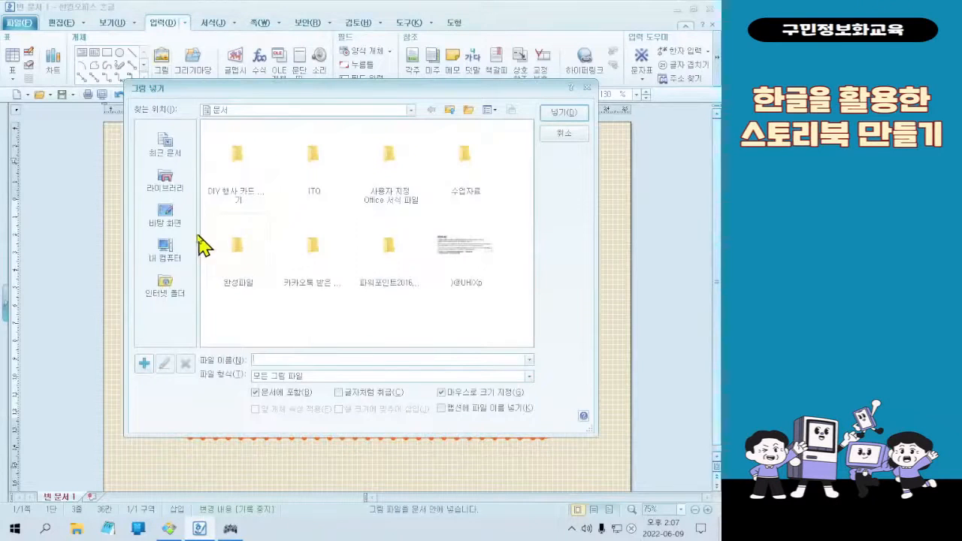
left_click(181, 220)
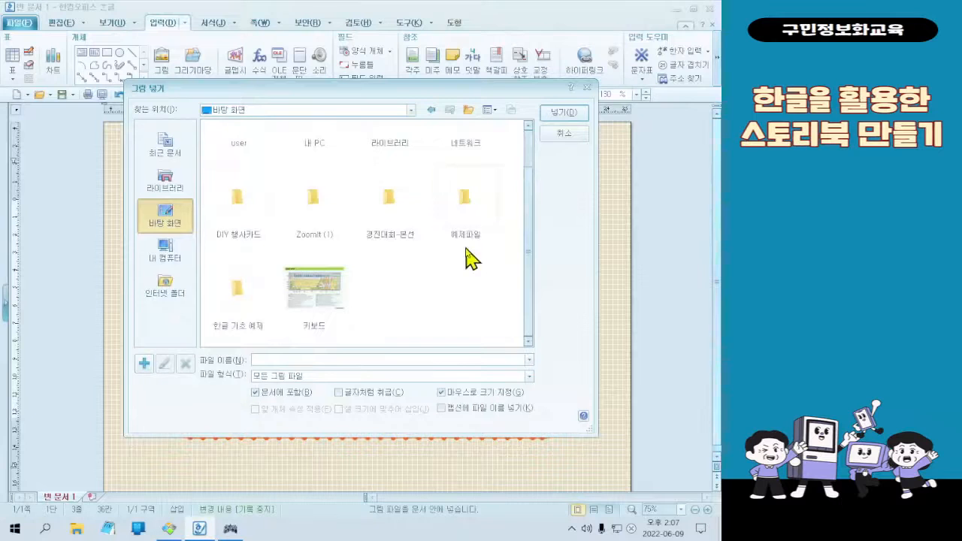
double_click(466, 242)
left_click(430, 110)
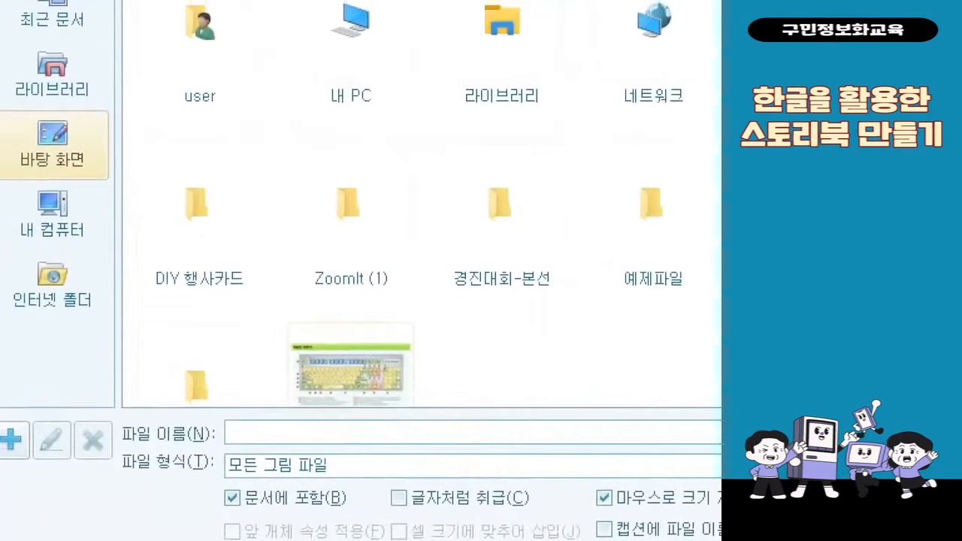
left_click_drag(13, 106, 100, 183)
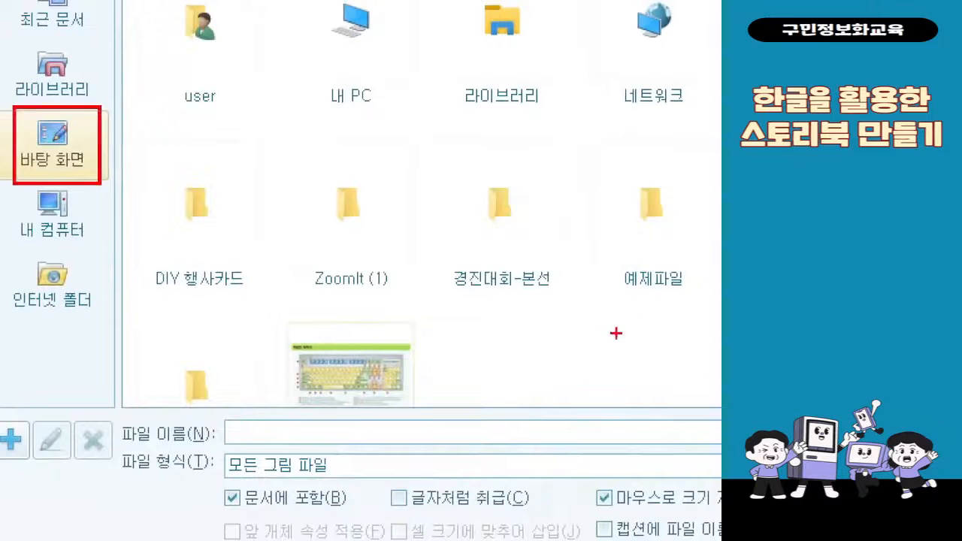
left_click_drag(602, 148, 699, 316)
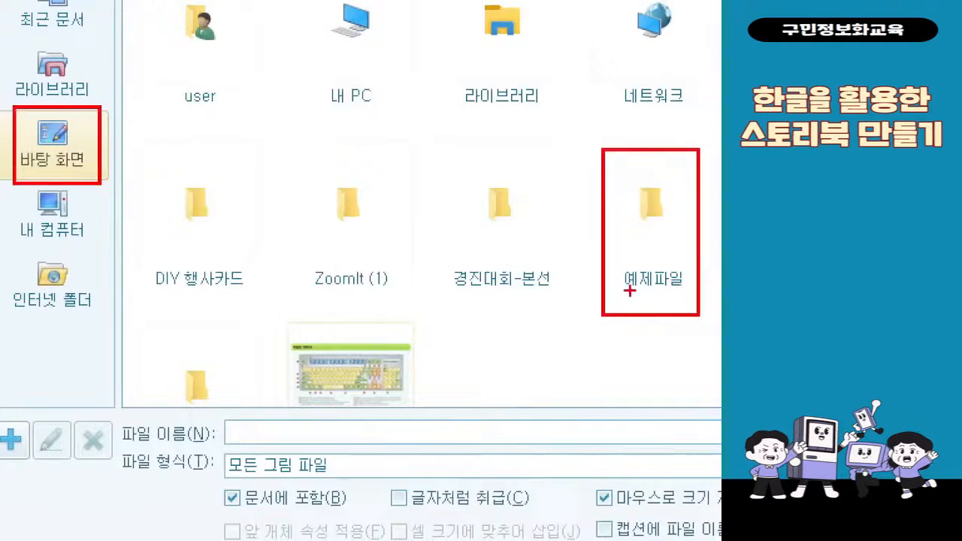
mouse_move(590, 257)
left_mouse_down()
mouse_move(133, 259)
mouse_move(97, 170)
left_mouse_up()
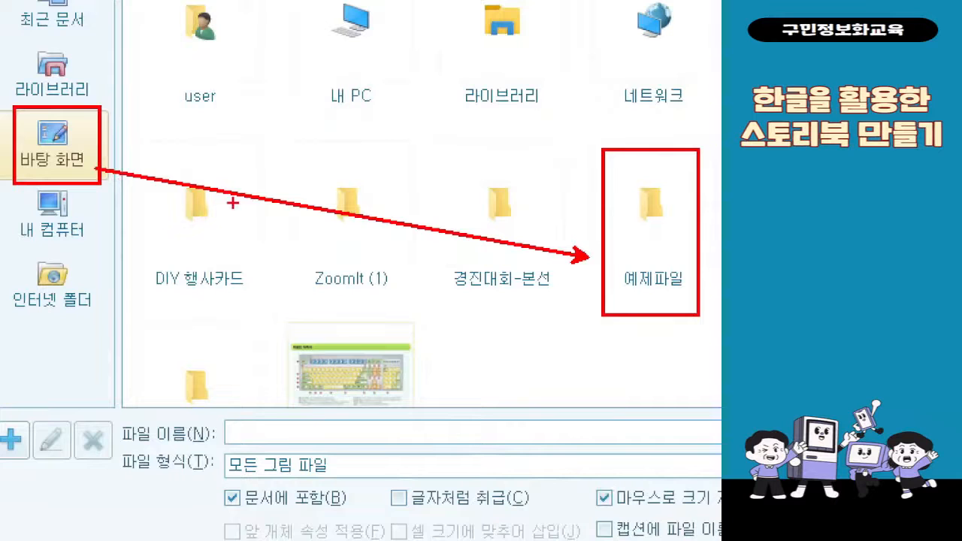
key("Escape")
left_click(463, 245)
double_click(461, 245)
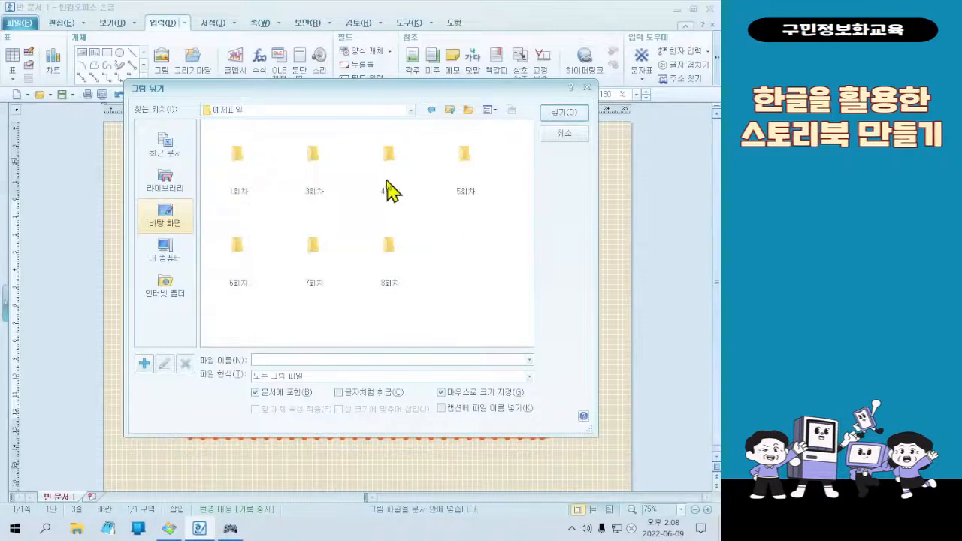
Step: Open the 3회차 folder containing the pictures for insertion
left_click(329, 160)
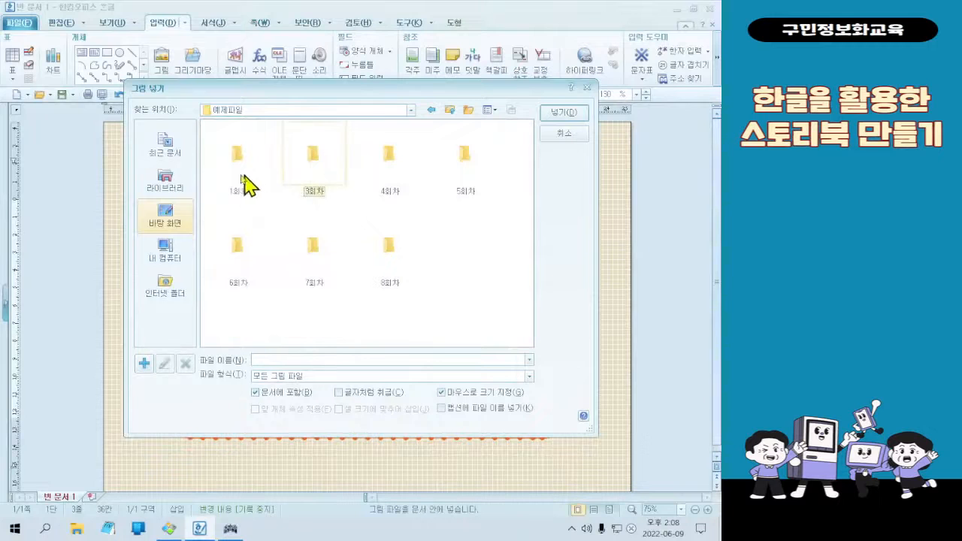
key("ctrl+1")
left_click(209, 141)
left_click_drag(373, 91, 493, 267)
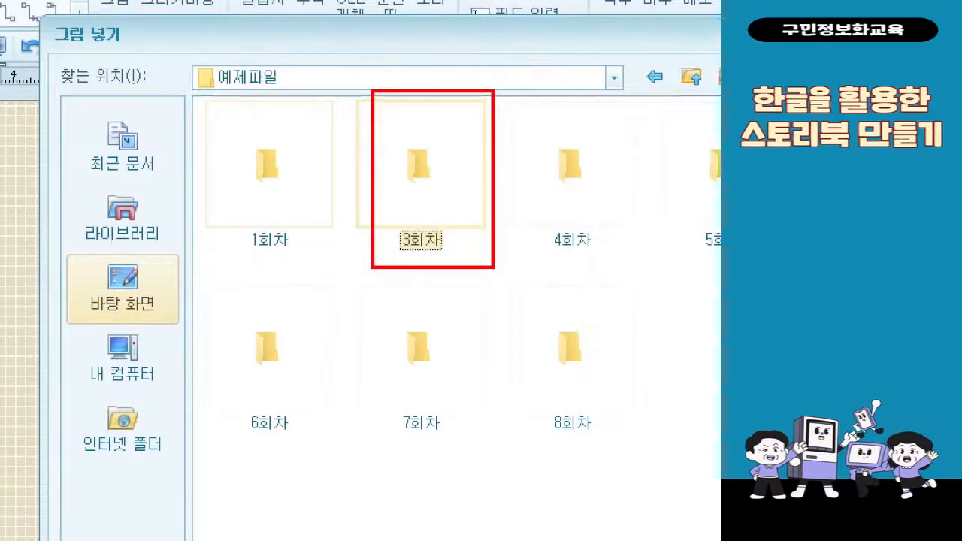
key("Escape")
double_click(334, 166)
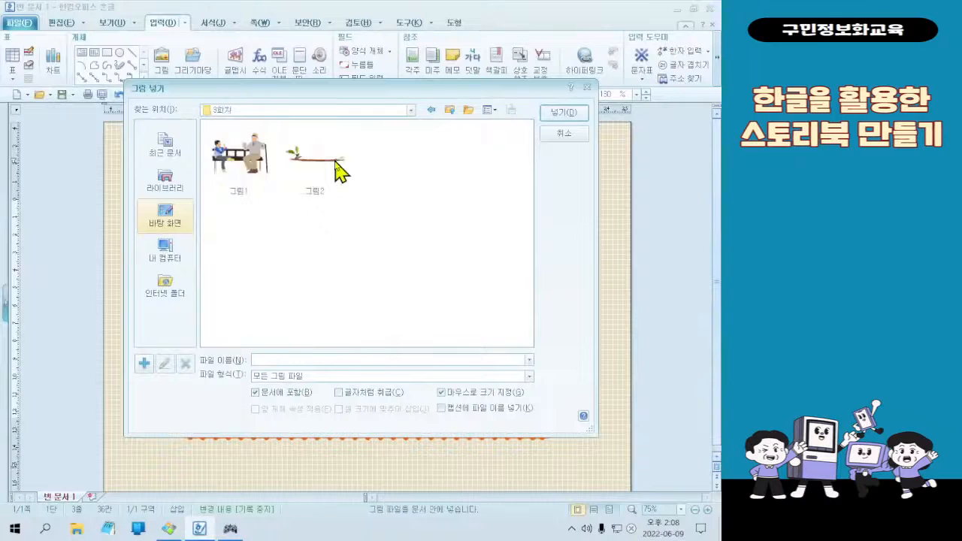
Step: Insert the picture 그림1 at about 50 × 50 mm on the orange card, beside the line 나의 이야기!
left_click(264, 160)
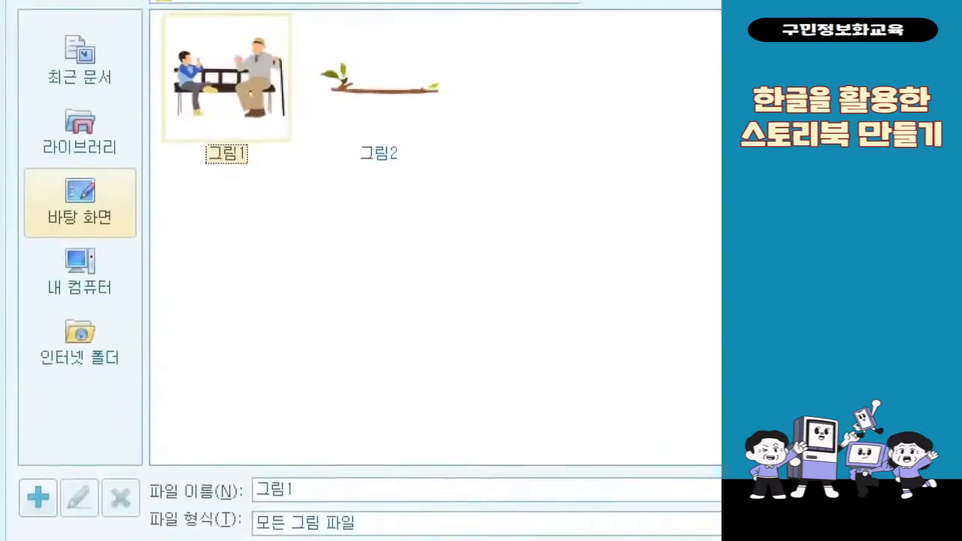
left_click_drag(156, 22, 183, 65)
left_click_drag(202, 109, 287, 260)
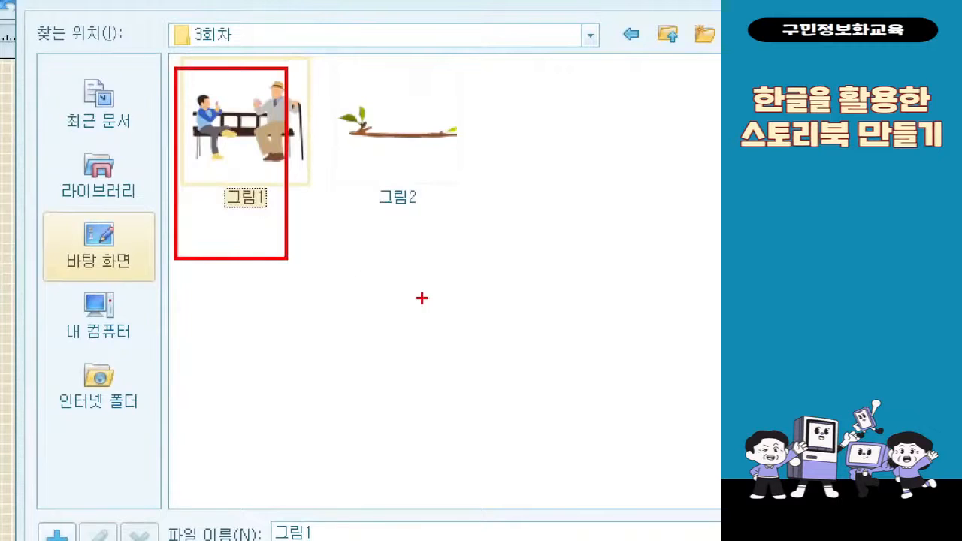
key("Escape")
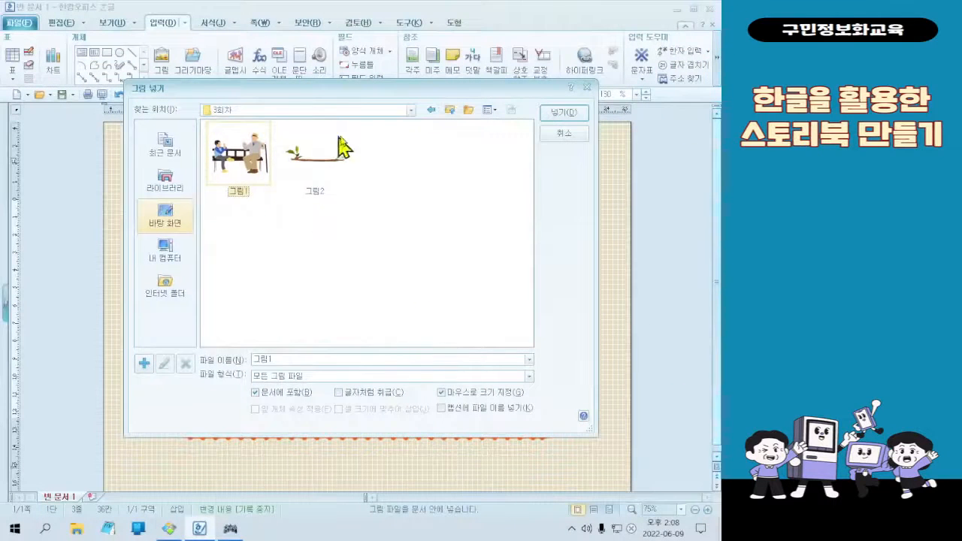
key("ctrl+1")
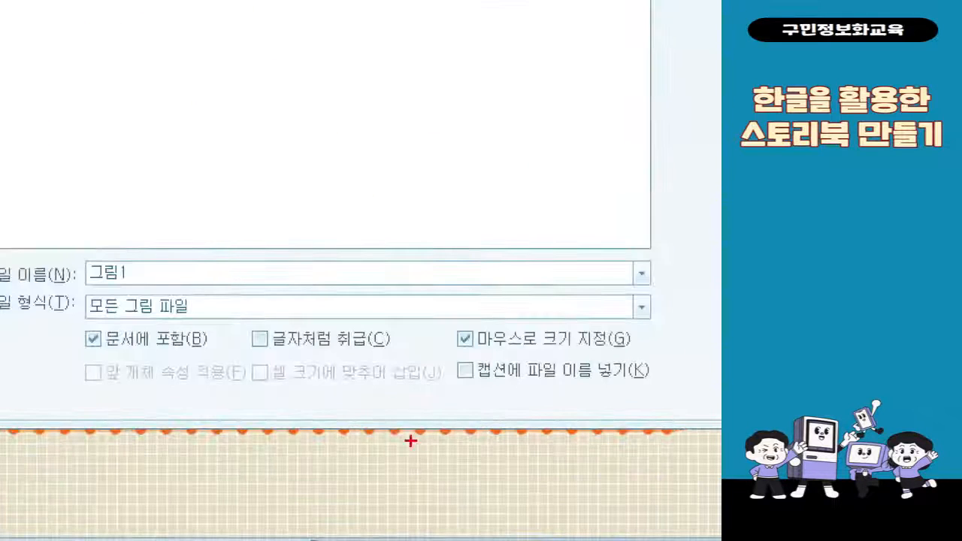
left_click_drag(79, 321, 216, 357)
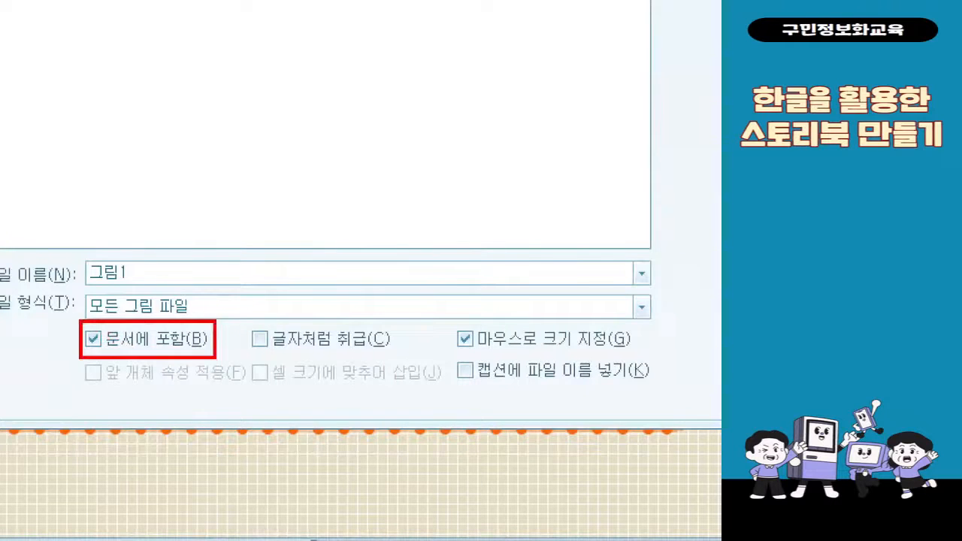
mouse_move(441, 305)
left_mouse_down()
mouse_move(607, 358)
mouse_move(641, 358)
left_mouse_up()
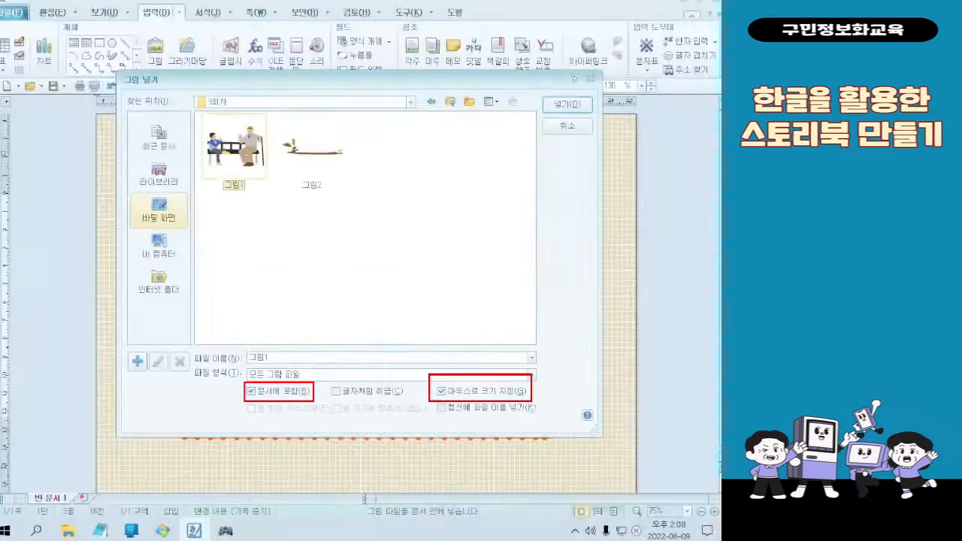
double_click(263, 159)
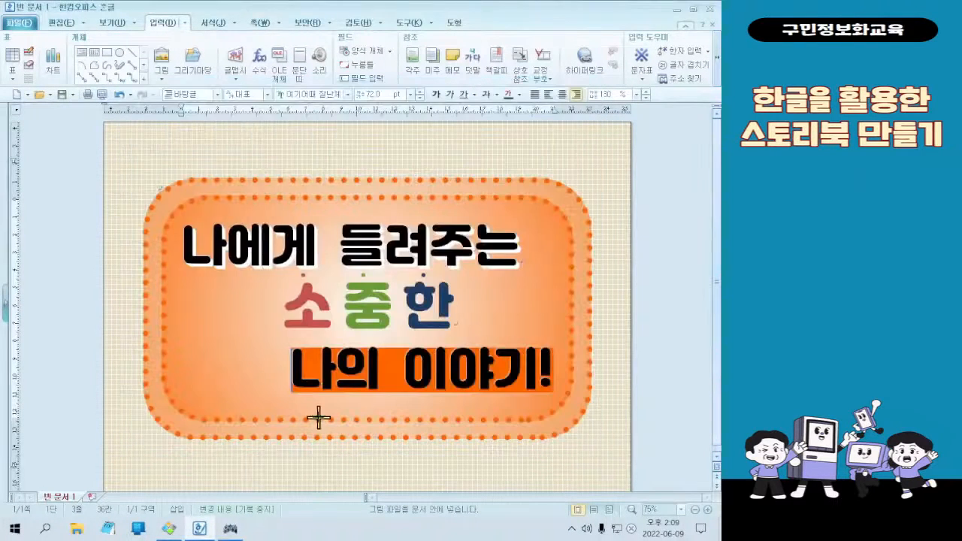
left_click_drag(188, 308, 276, 397)
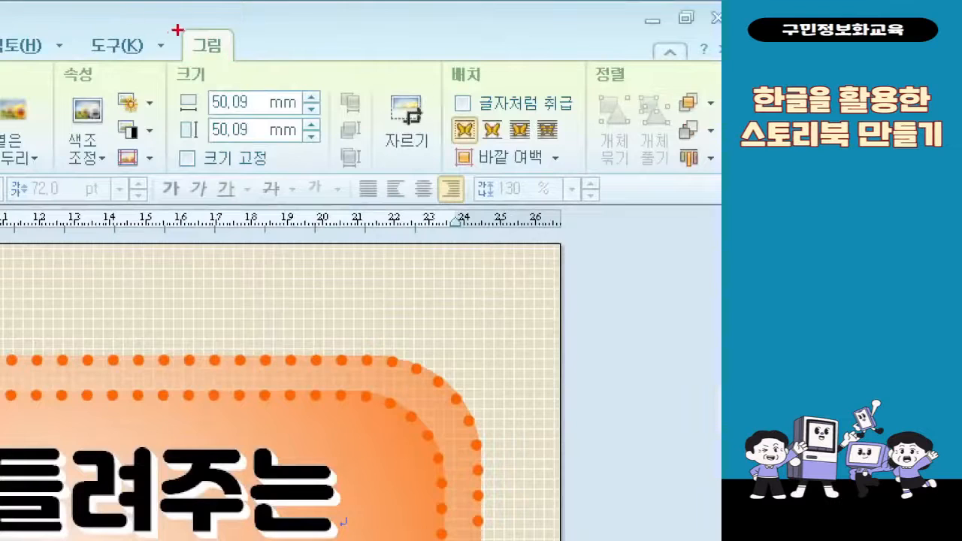
Step: Undo the insertion of the bench picture on the orange card
mouse_move(494, 112)
left_mouse_down()
mouse_move(533, 142)
mouse_move(518, 174)
mouse_move(518, 352)
left_mouse_up()
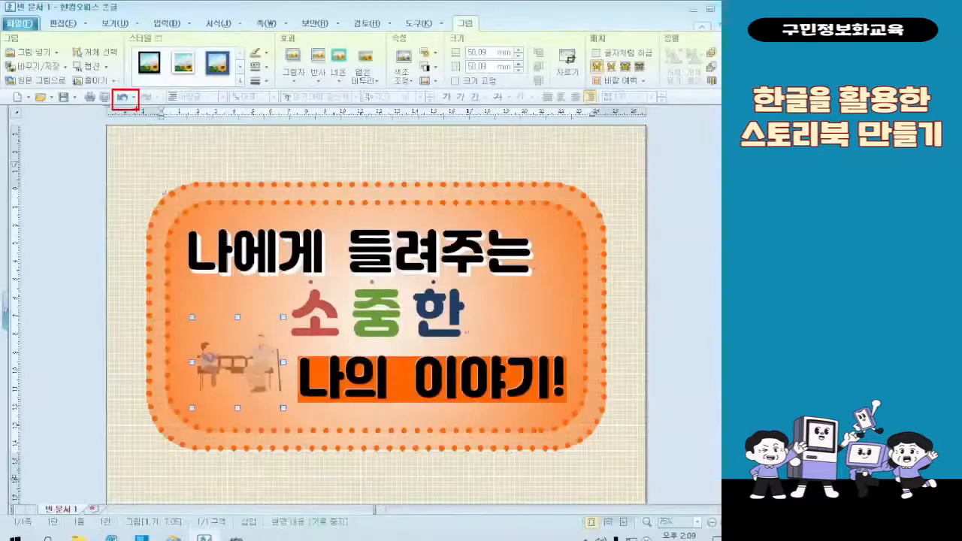
left_click(239, 189)
left_click(118, 94)
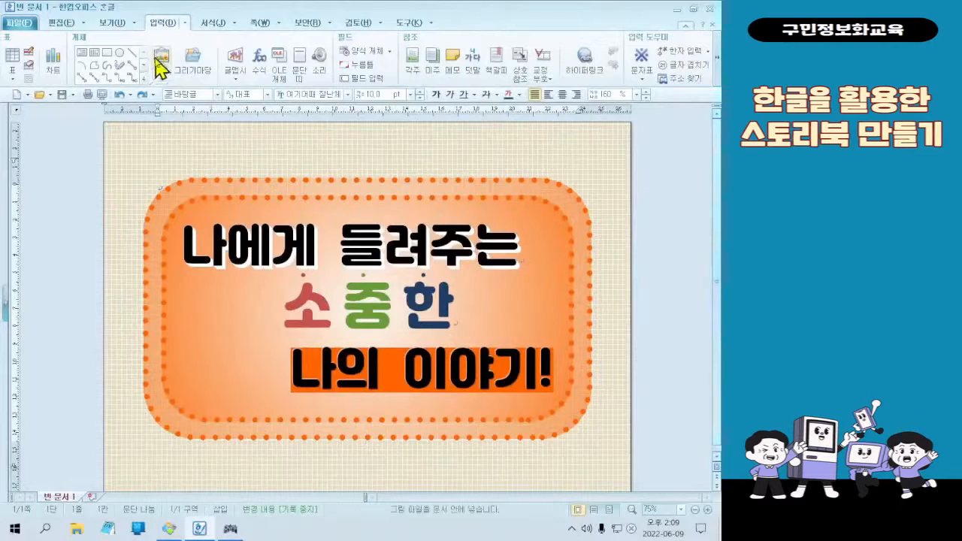
Step: Insert the picture 그림1 at about 25 × 25 mm in the upper-left page margin, outside the orange card
left_click(146, 111)
left_click(233, 174)
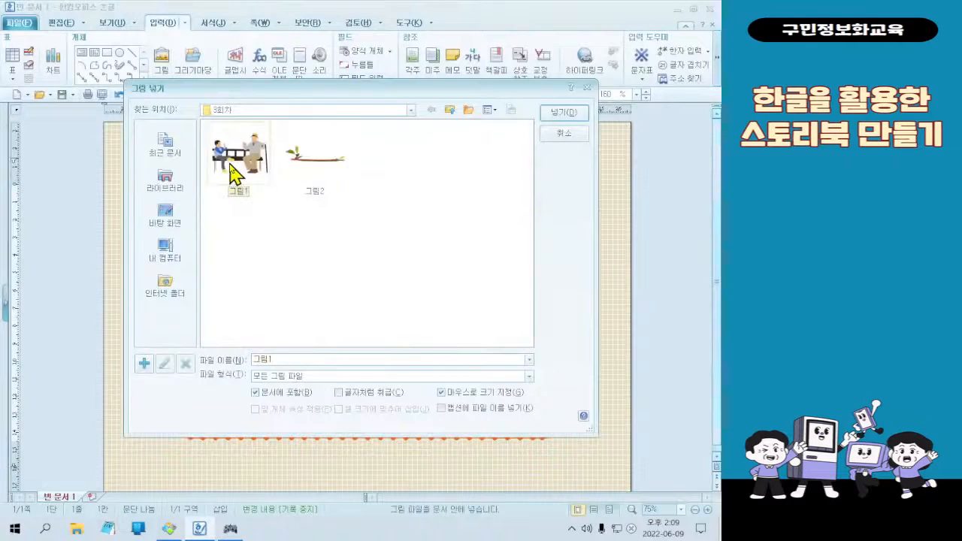
double_click(233, 174)
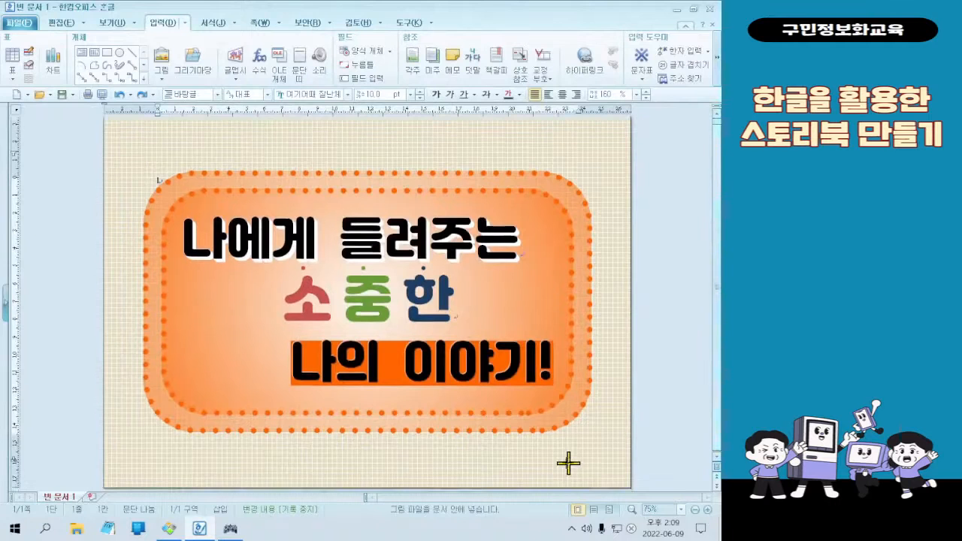
scroll(158, 187, "up", 1)
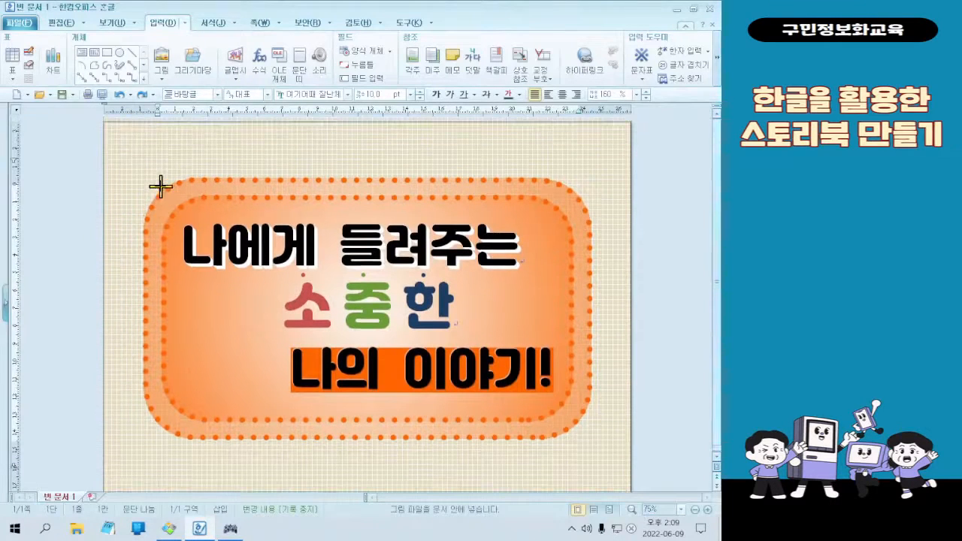
left_click_drag(114, 129, 157, 172)
left_click(151, 157)
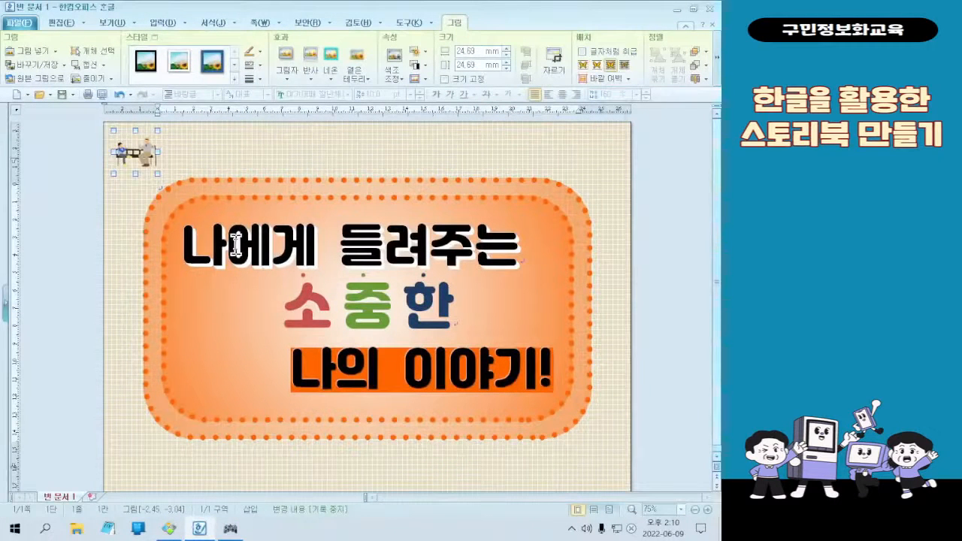
Step: Move the bench picture onto the orange card beside 소중한, enlarge it to about 47 × 47 mm, and deselect it
left_click_drag(135, 155, 253, 333)
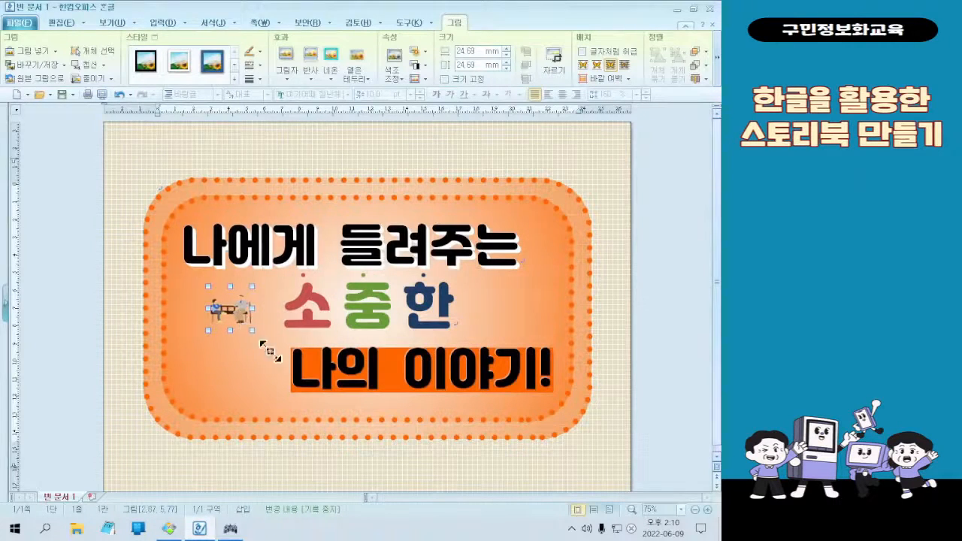
left_click_drag(307, 379, 308, 382)
left_click_drag(274, 346, 252, 332)
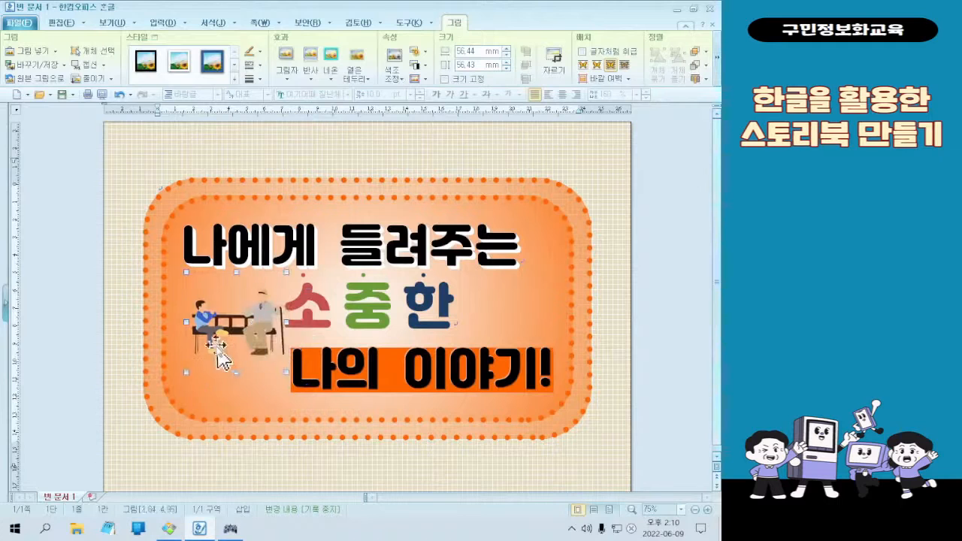
left_click_drag(192, 379, 280, 353)
left_click_drag(252, 323, 245, 320)
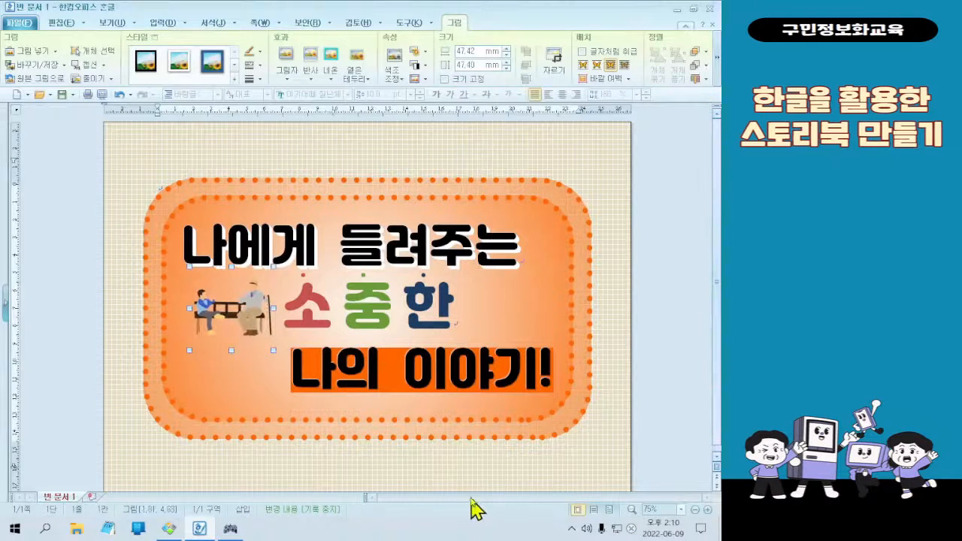
left_click(473, 471)
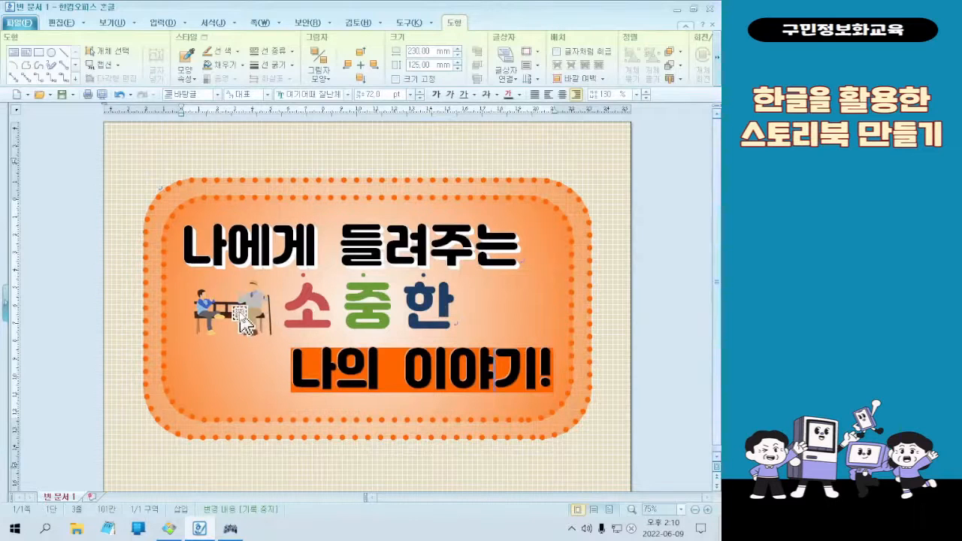
left_click(624, 373)
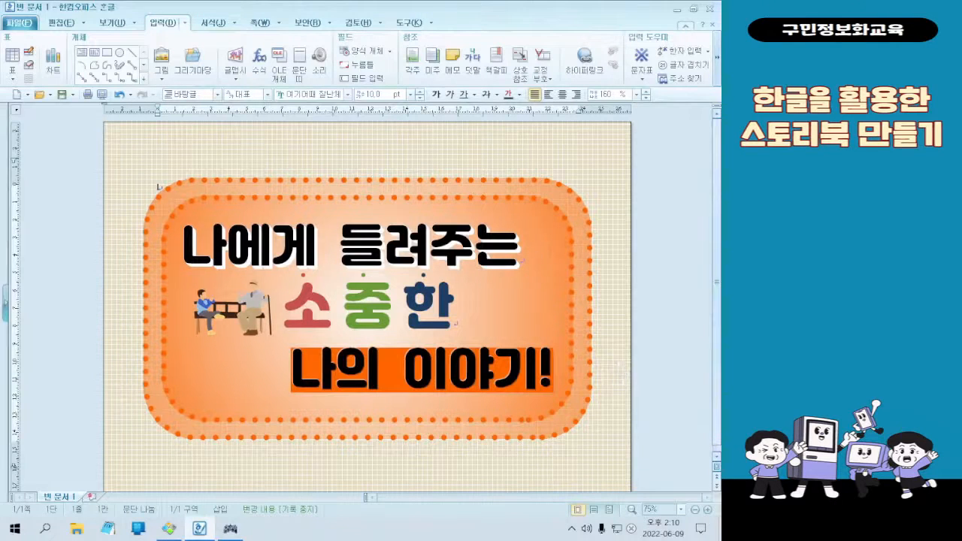
Step: Examine the finished My Story example page in the other open window and return to the Hangul document
left_click(168, 528)
scroll(459, 191, "down", 1)
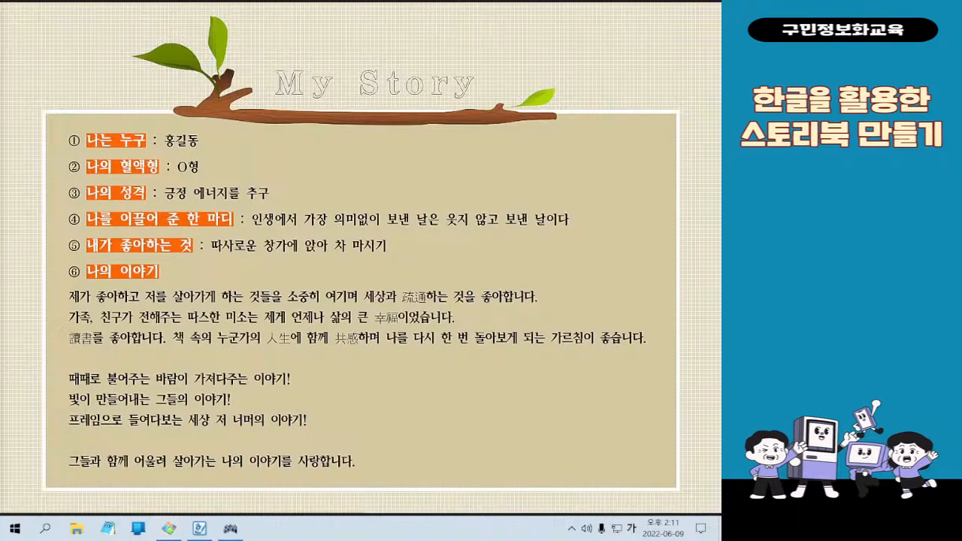
key("Hangul")
key("Hangul")
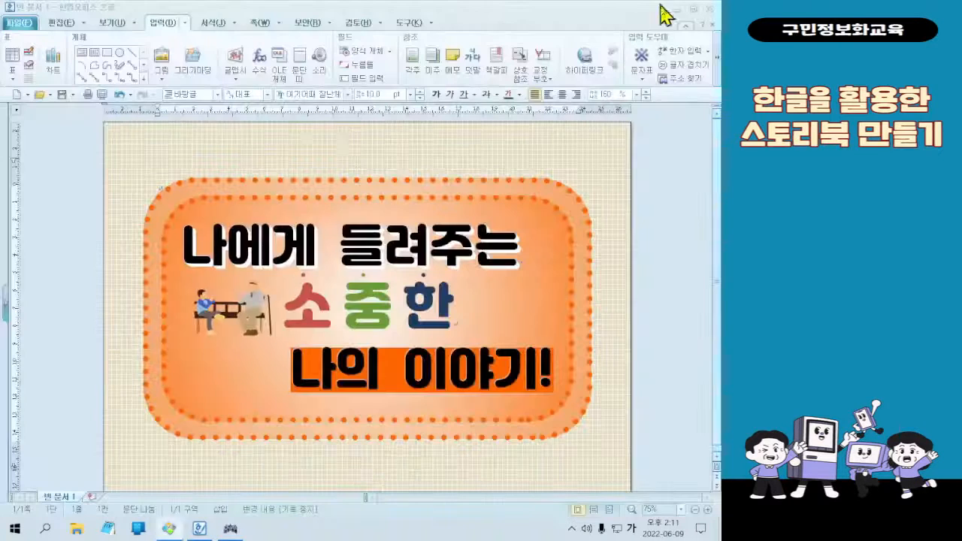
left_click(668, 10)
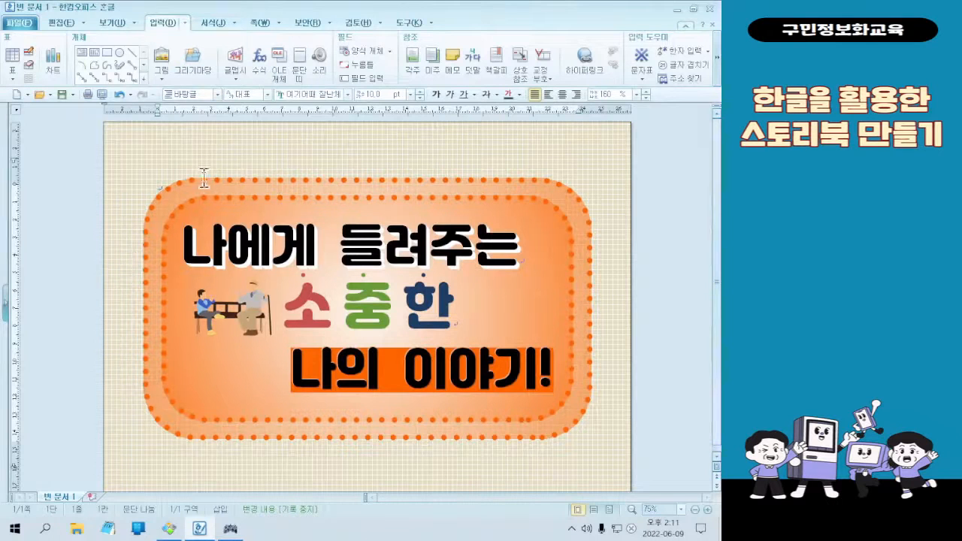
Step: Insert a page break after the orange title card to start a blank second page
left_click(251, 24)
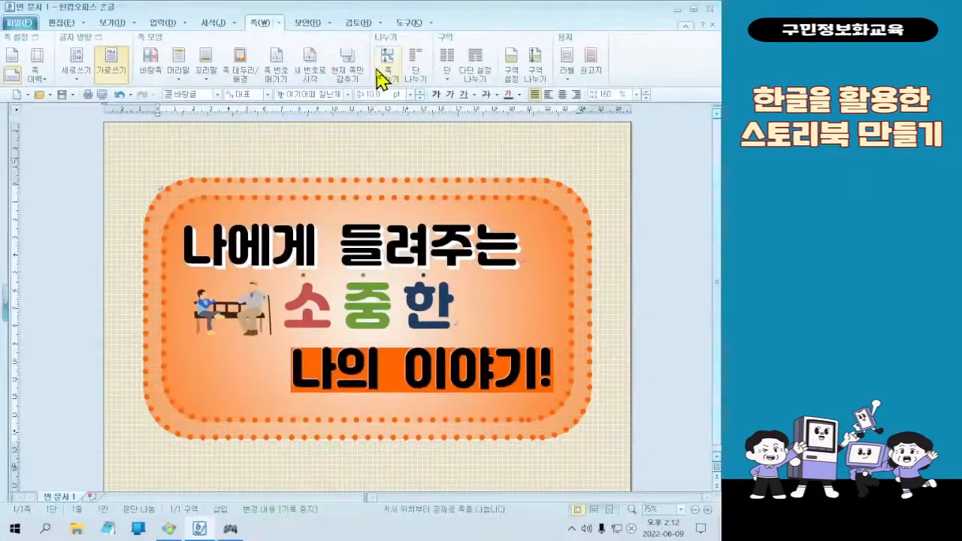
left_click(345, 113)
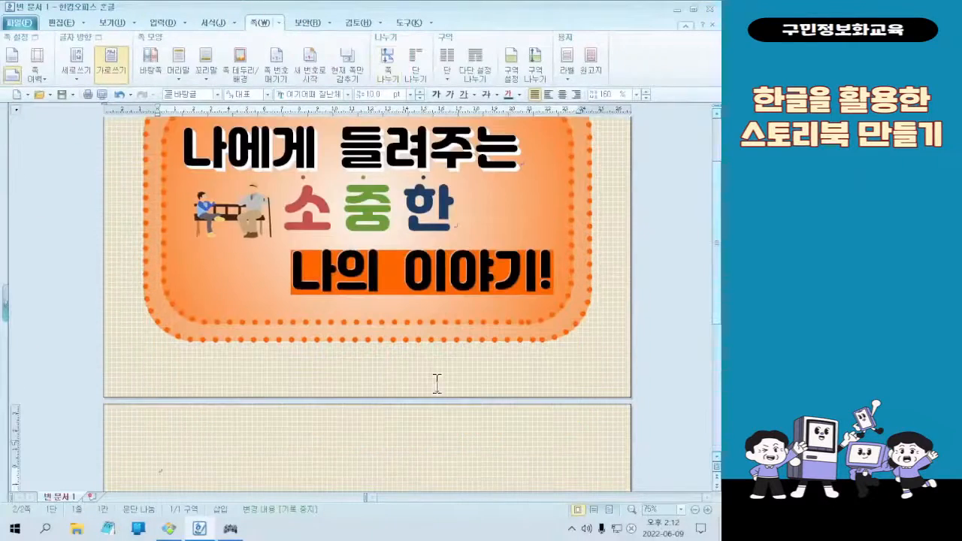
scroll(437, 383, "down", 5)
scroll(444, 268, "up", 2)
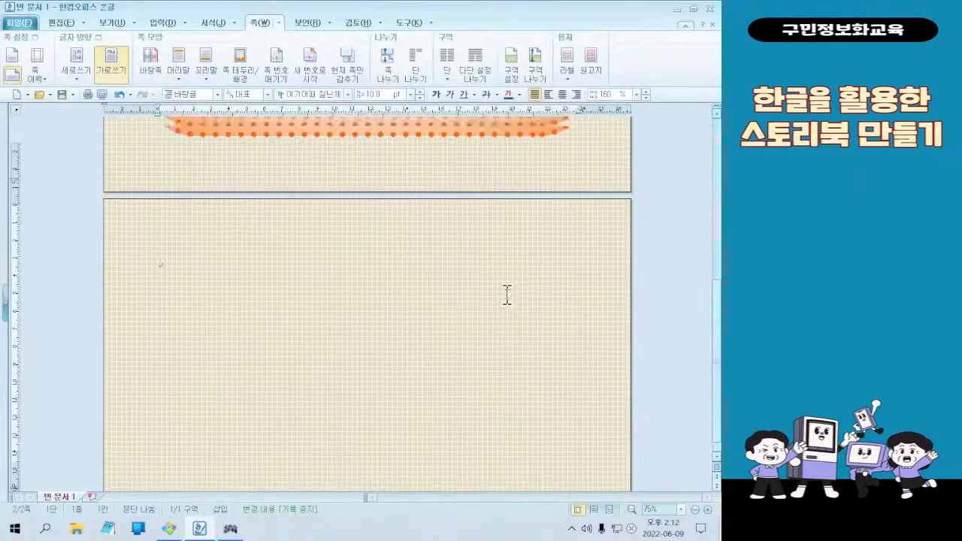
scroll(503, 303, "down", 2)
scroll(335, 438, "up", 5)
scroll(348, 368, "down", 3)
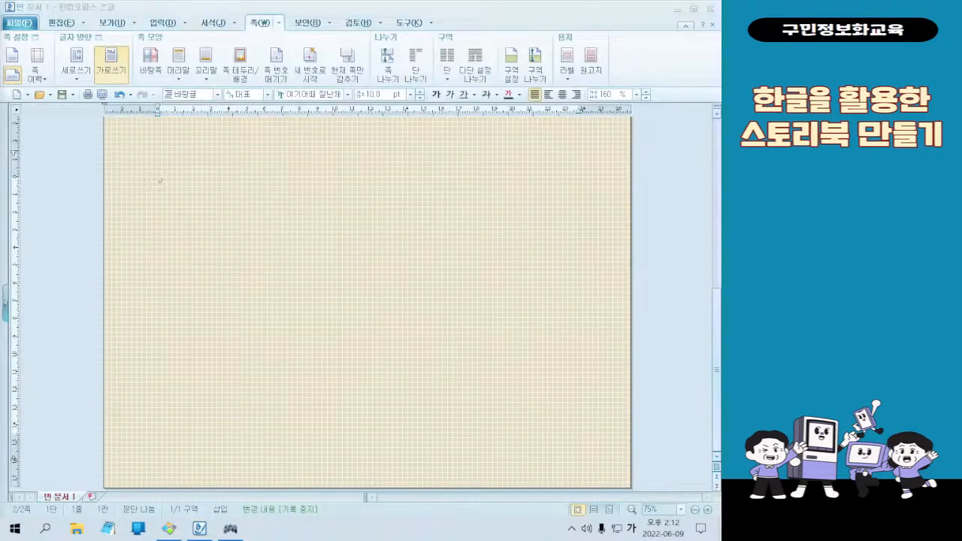
Step: Draw a horizontal text box about 92 × 23 mm near the upper middle of the second page
key("Hangul")
key("Hangul")
left_click(343, 249)
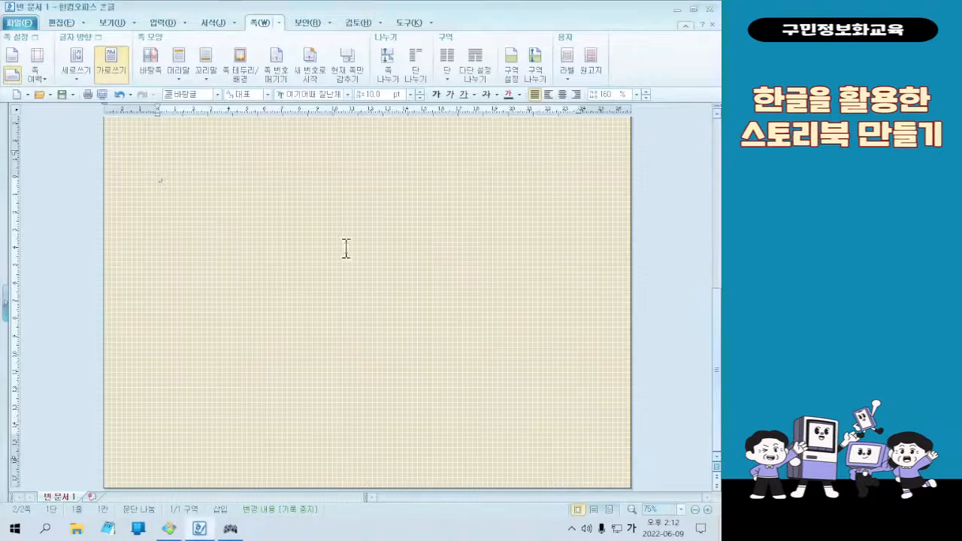
left_click(170, 23)
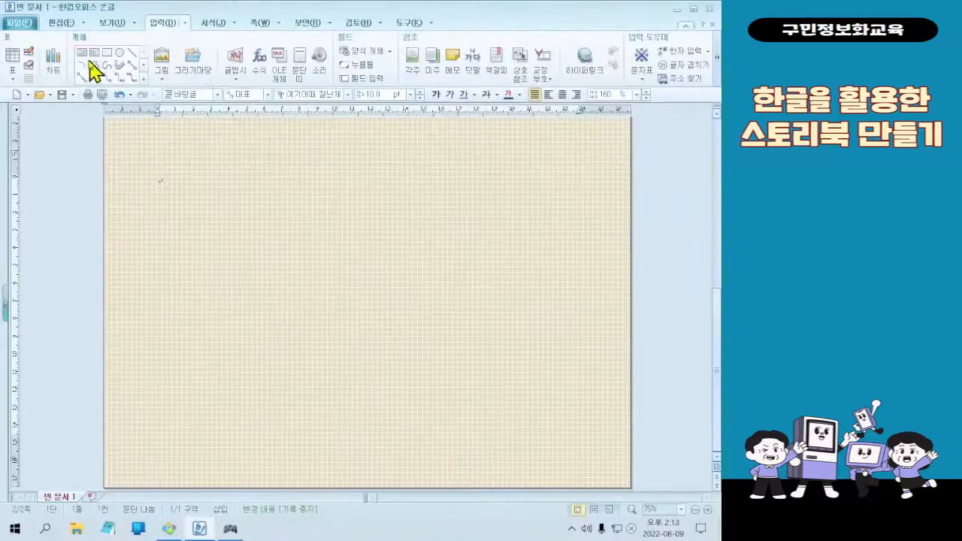
left_click(60, 103)
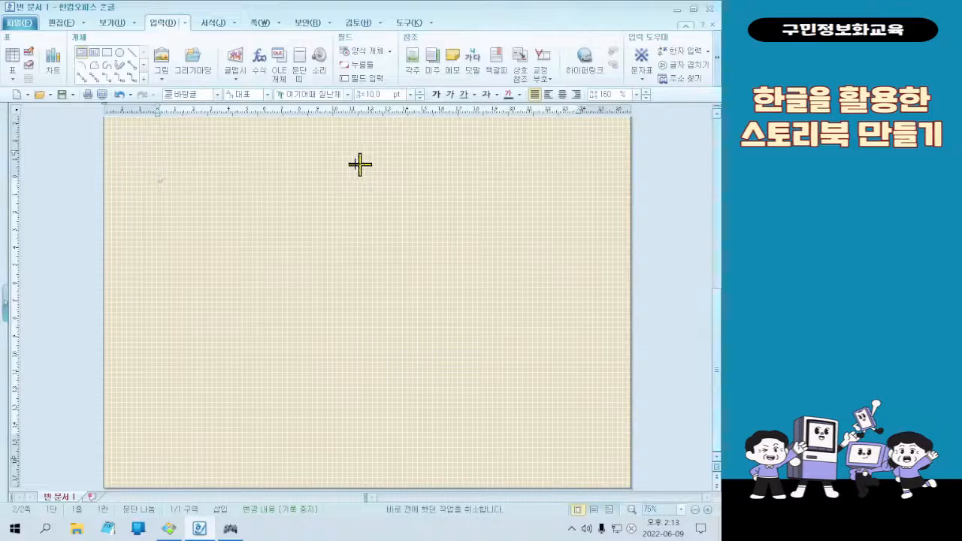
left_click_drag(277, 156, 439, 197)
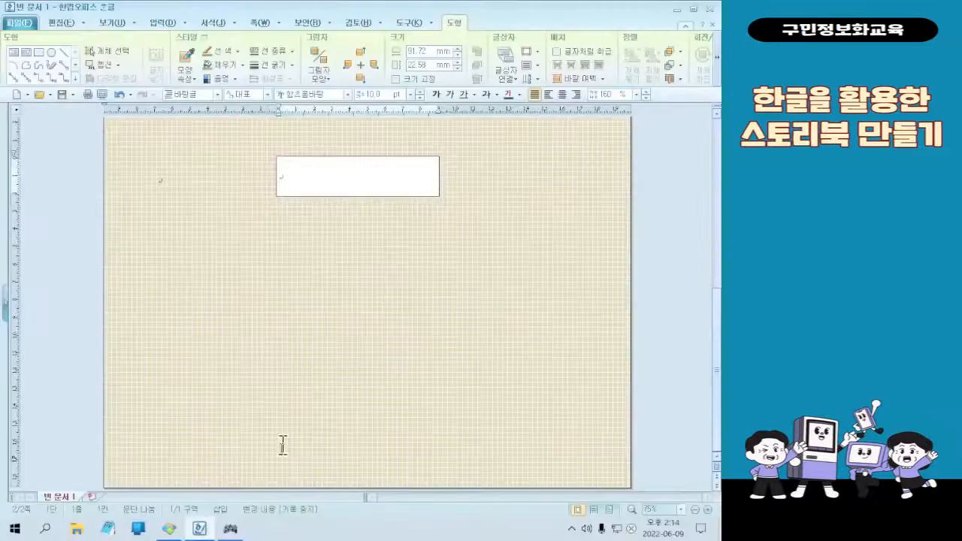
Step: Examine the heading of the finished My Story example page in the image viewer and return to the Hangul document
left_click(169, 528)
mouse_move(429, 10)
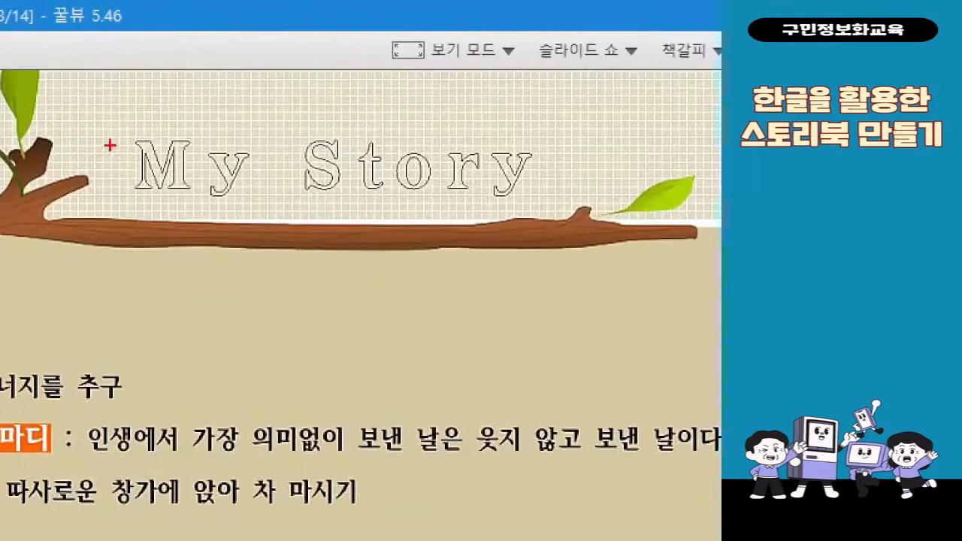
left_click_drag(103, 136, 630, 223)
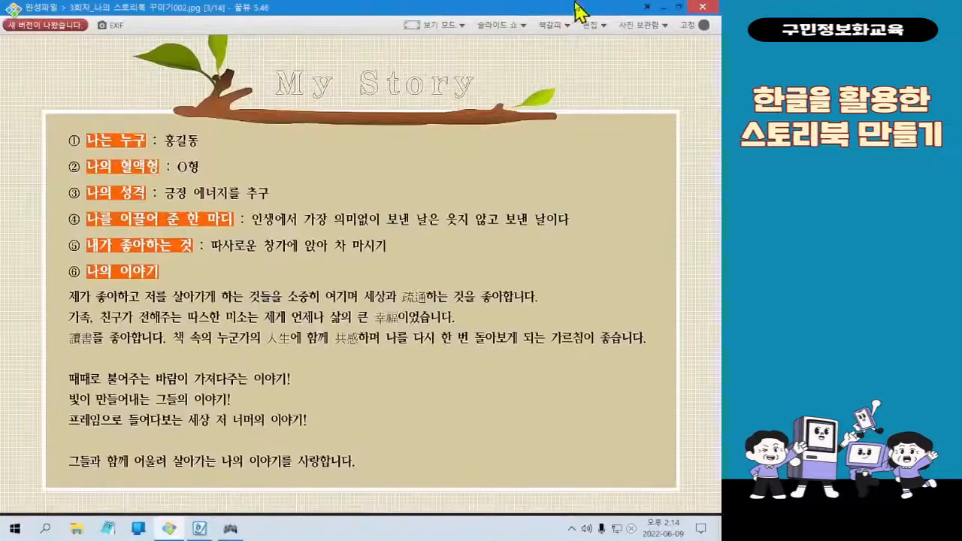
left_click(667, 11)
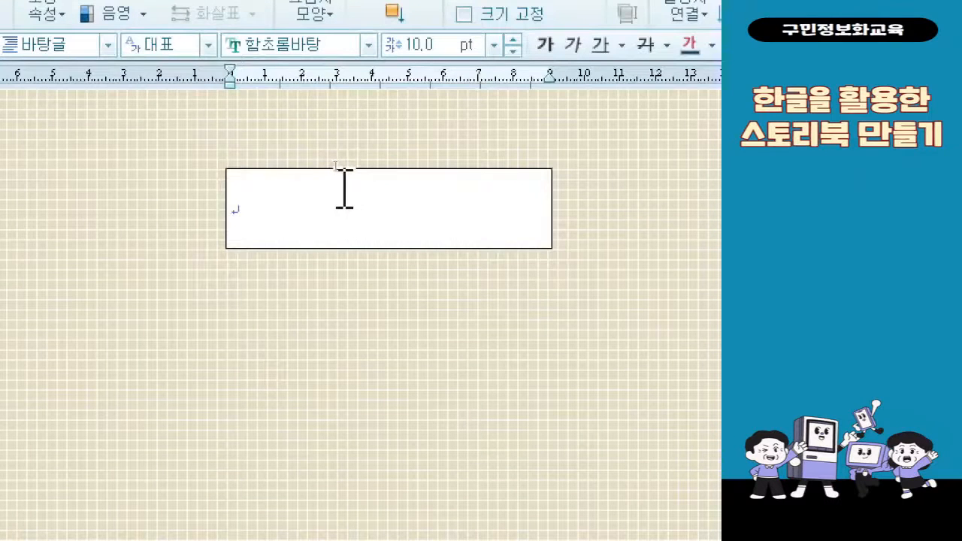
Step: Enter the heading "My Story" in the text box on the second page
left_click(344, 188)
type("mY")
key("BackSpace")
key("BackSpace")
key("BackSpace")
type("My stro")
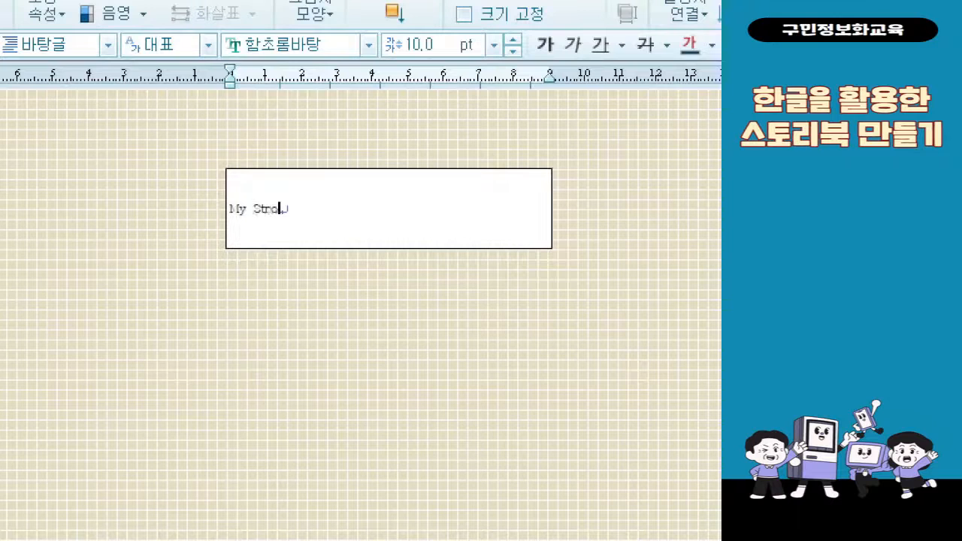
type("n")
key("BackSpace")
key("BackSpace")
key("BackSpace")
type("ory")
Step: Set the My Story heading to 30 pt and deselect it
key("shift+Home")
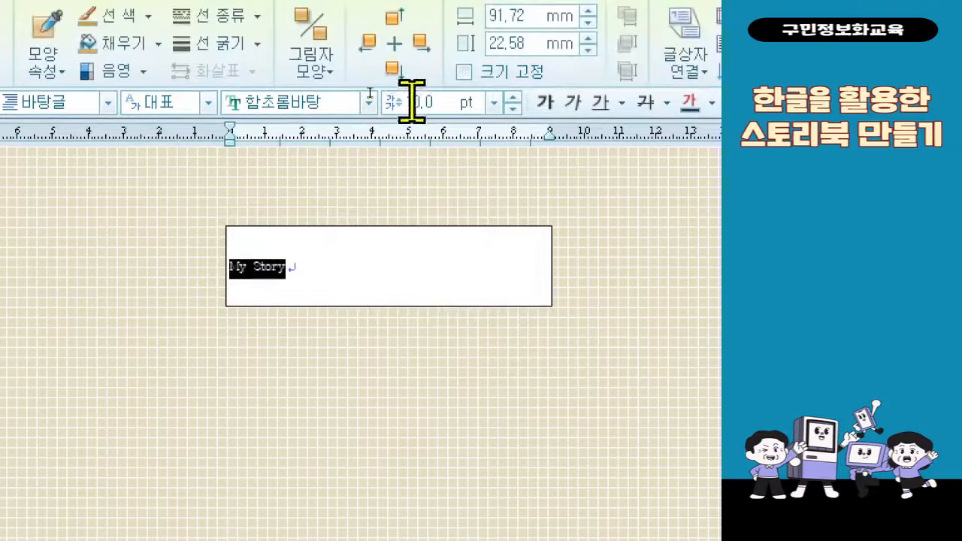
type("30")
key("Return")
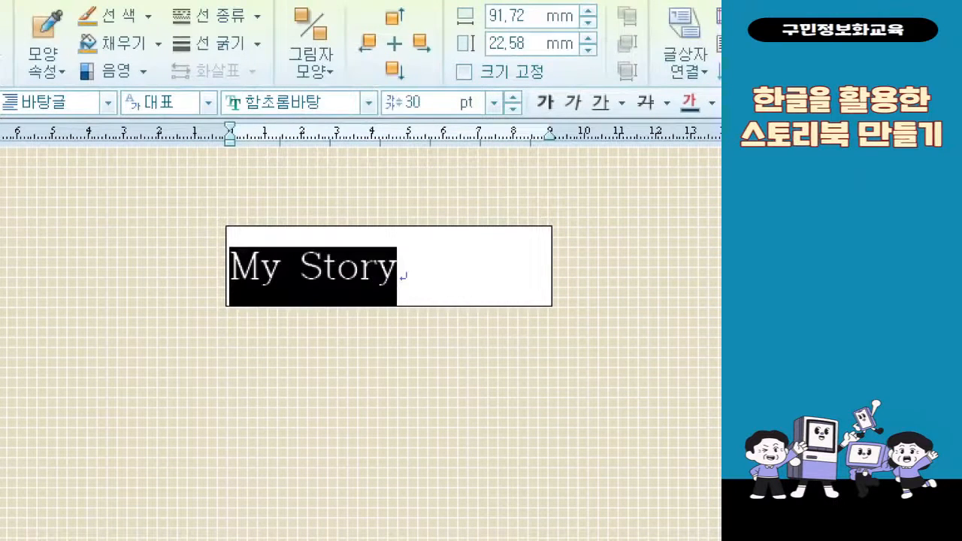
left_click(463, 267)
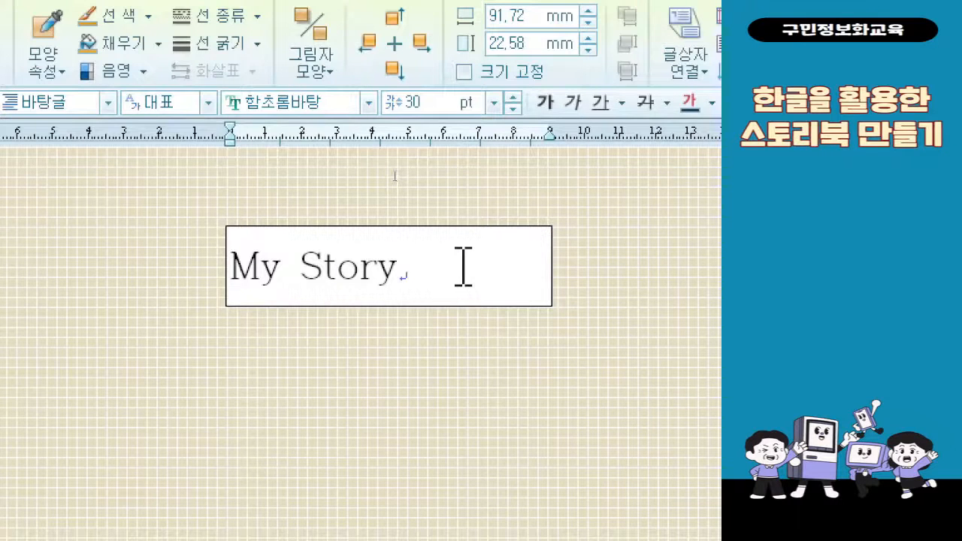
key("alt+d")
key("f")
key("Escape")
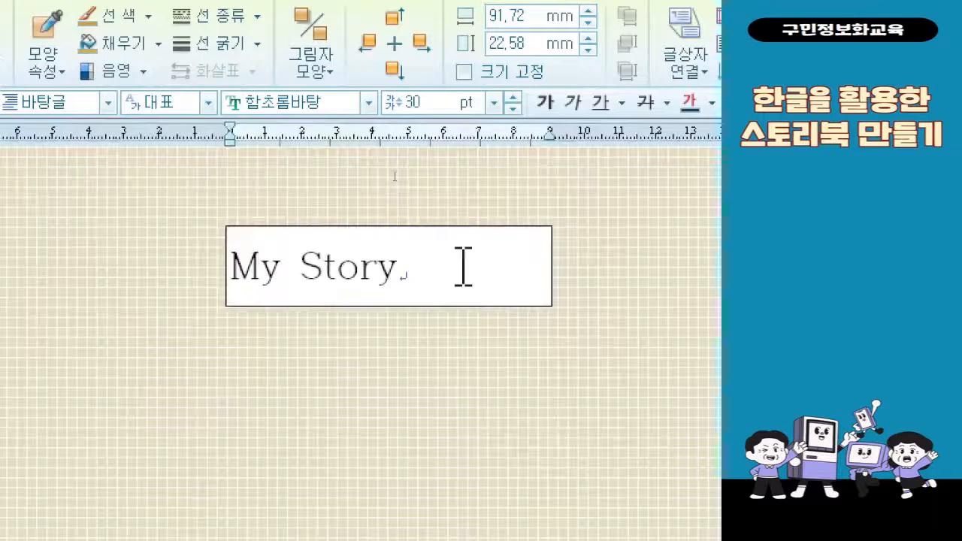
Step: Open the character formatting of the My Story heading and set its size to 36 pt and its font to 한컴 솔잎 B
left_click_drag(461, 268, 222, 263)
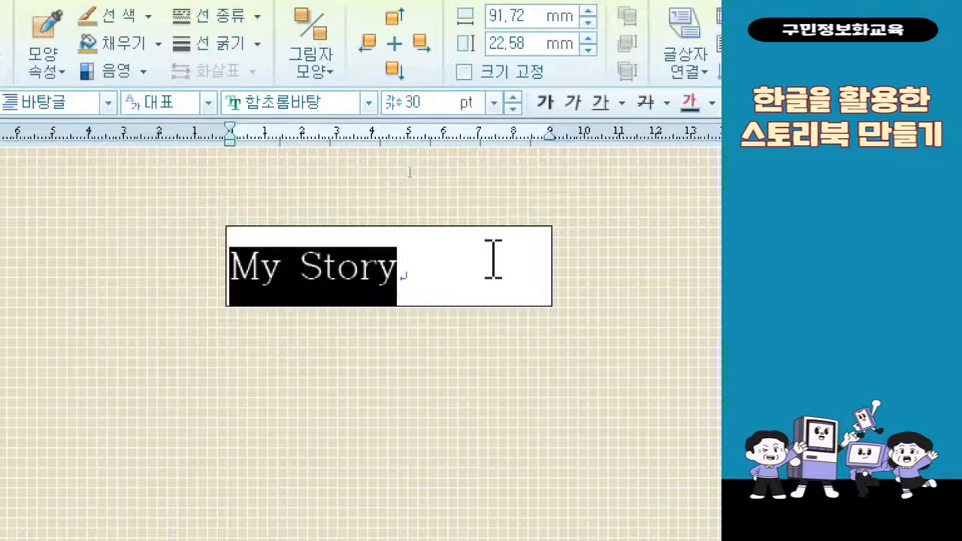
right_click(321, 287)
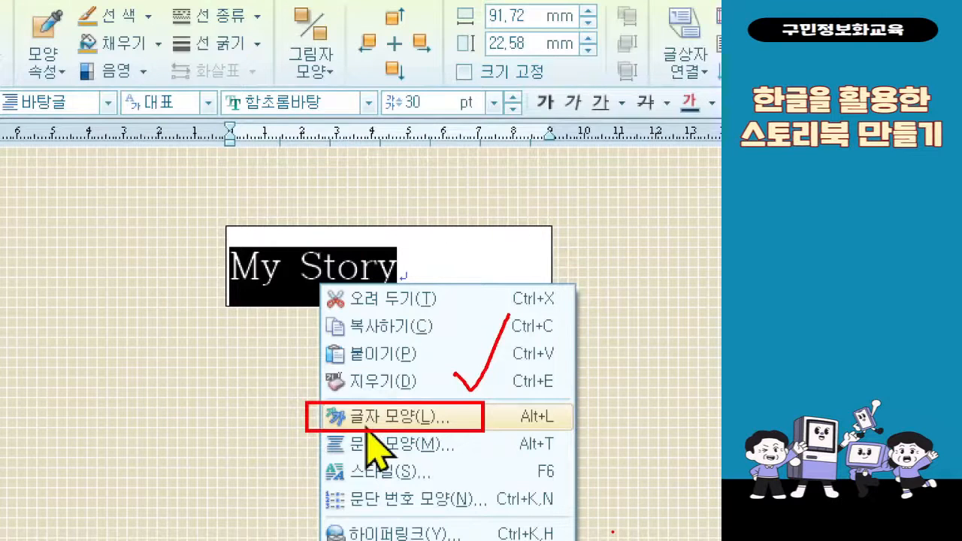
key("Escape")
right_click(363, 260)
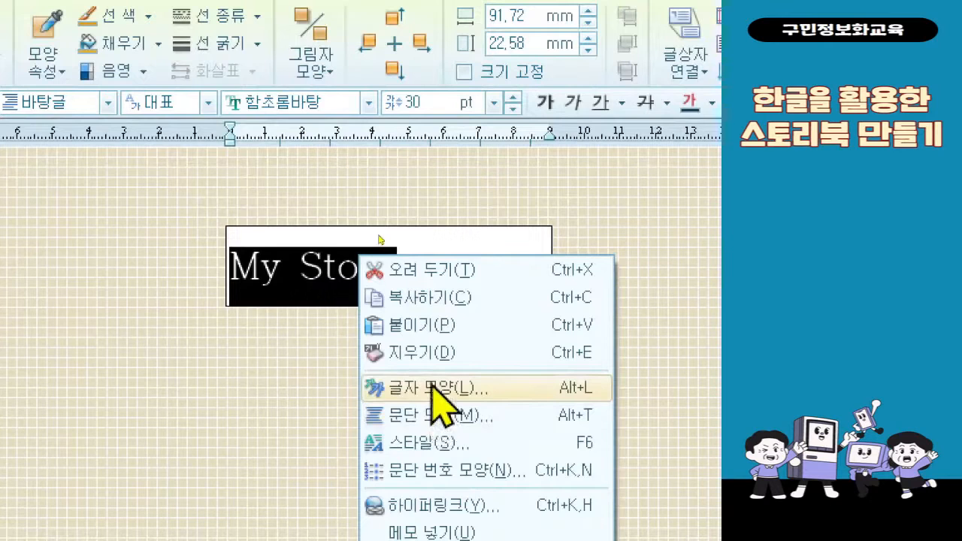
left_click(389, 387)
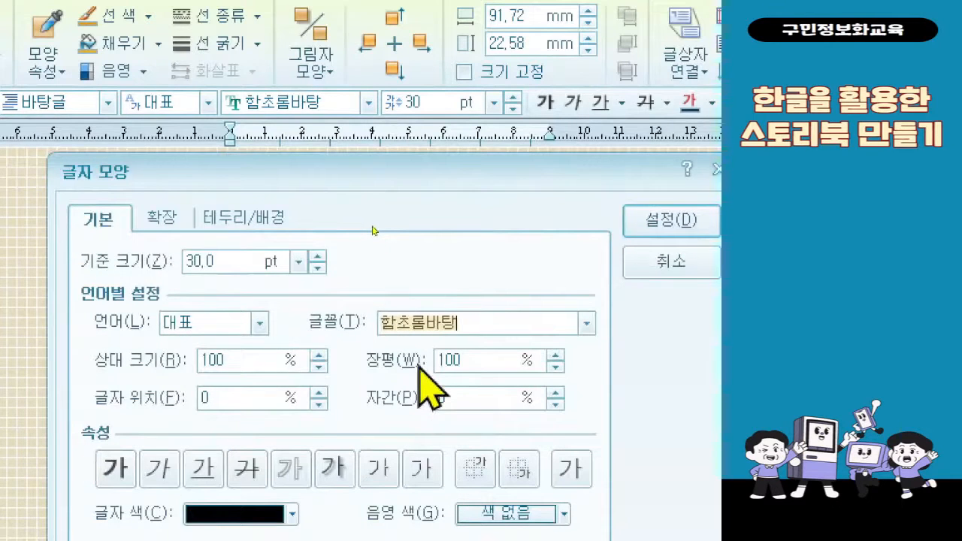
left_click(230, 271)
type("36")
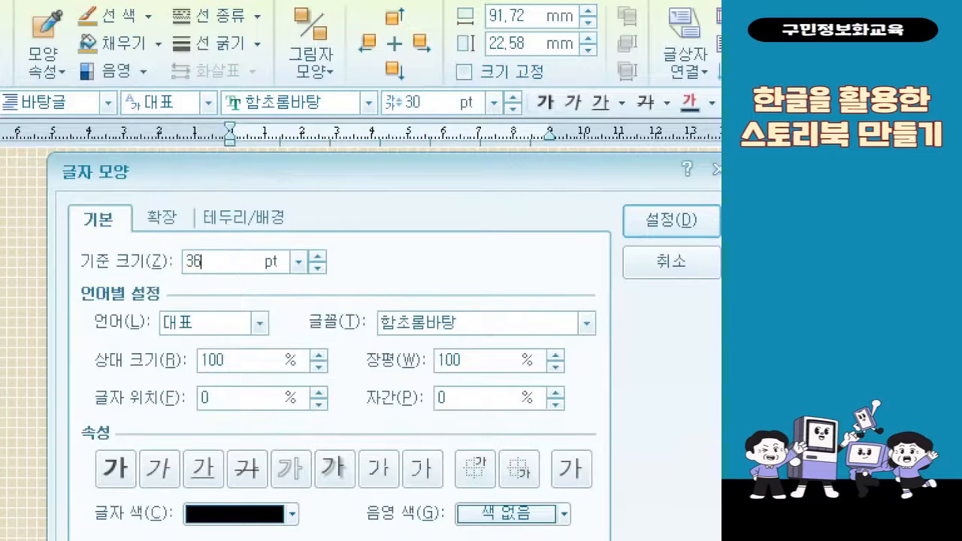
left_click(584, 324)
scroll(548, 412, "up", 1)
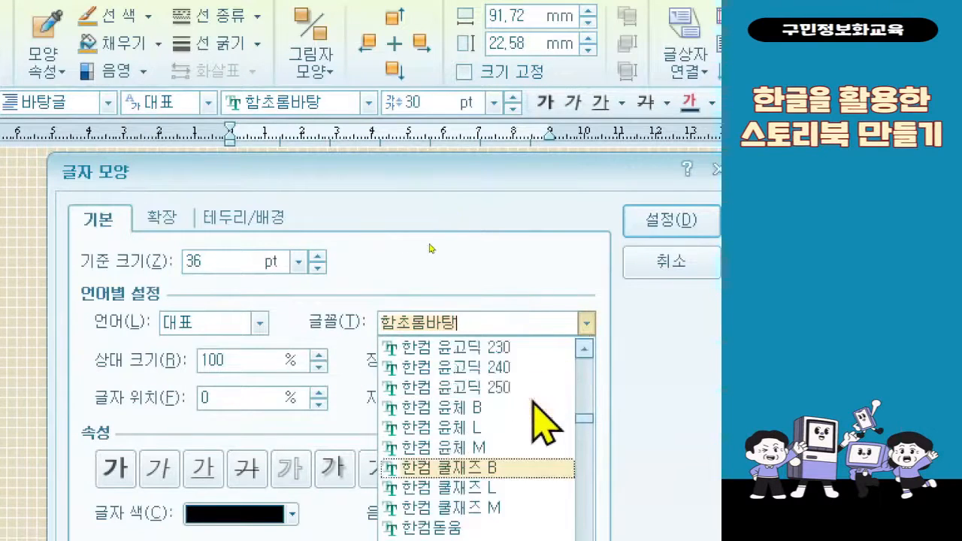
scroll(544, 424, "up", 1)
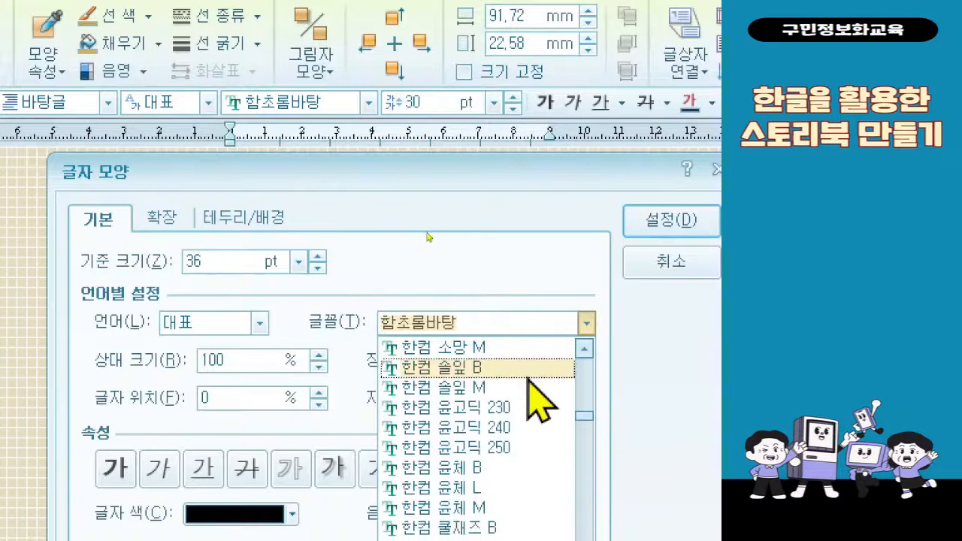
left_click(529, 372)
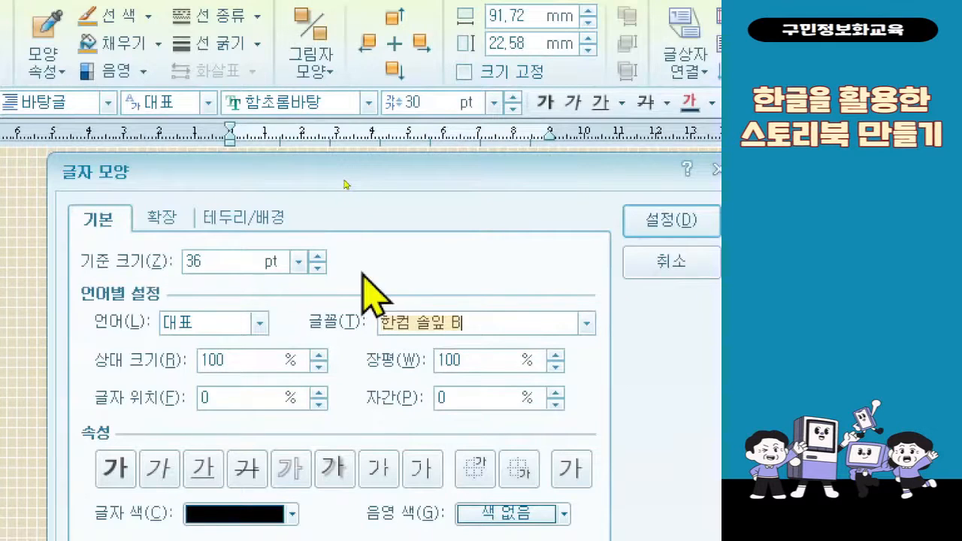
Step: Set the heading's letter spacing (자간) to 30% and turn on the outline attribute
left_click(474, 398)
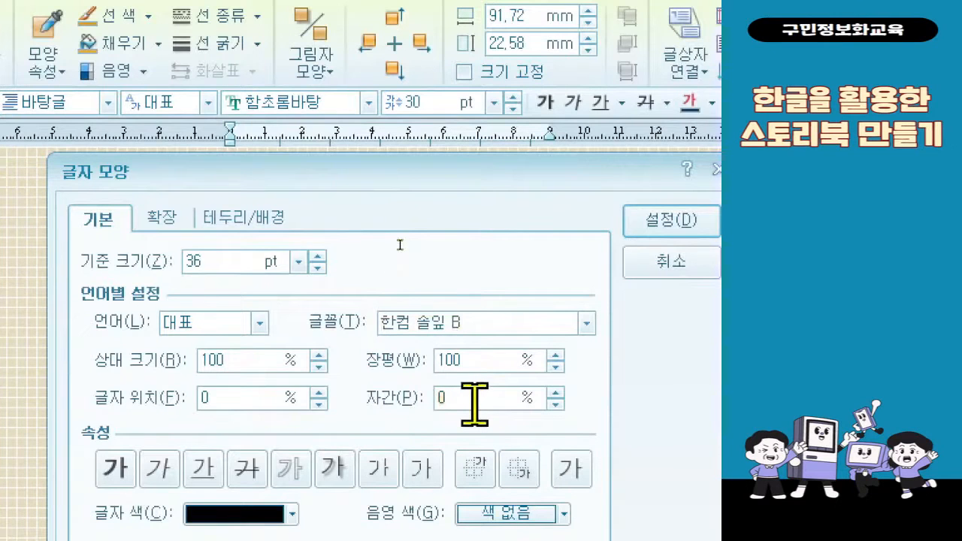
key("BackSpace")
type("30")
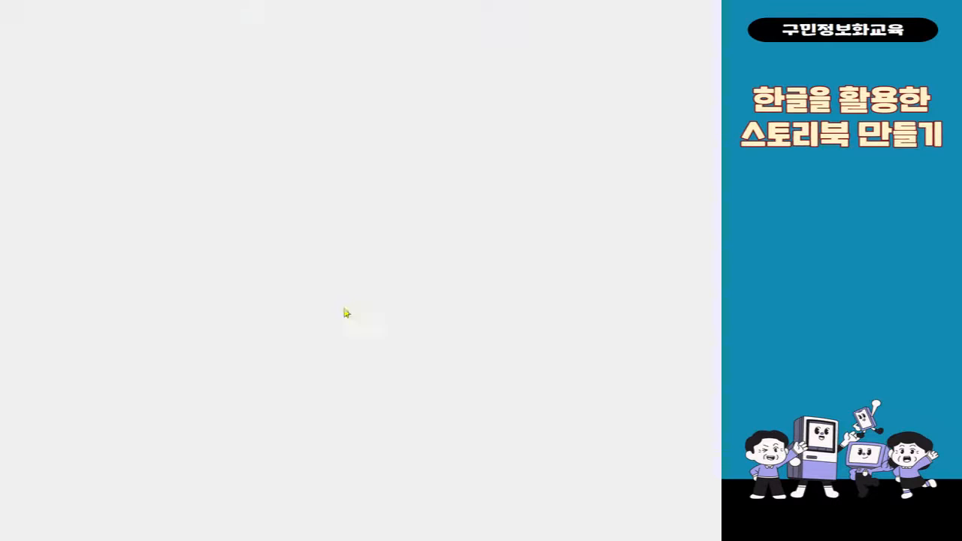
left_click(292, 212)
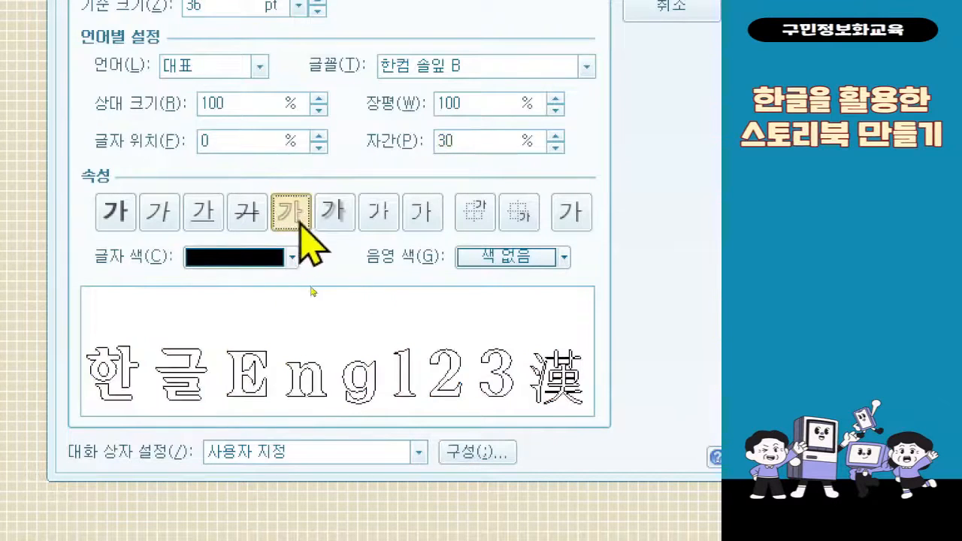
Step: Change the heading's text colour to dark brown and apply the character formatting
left_click(216, 260)
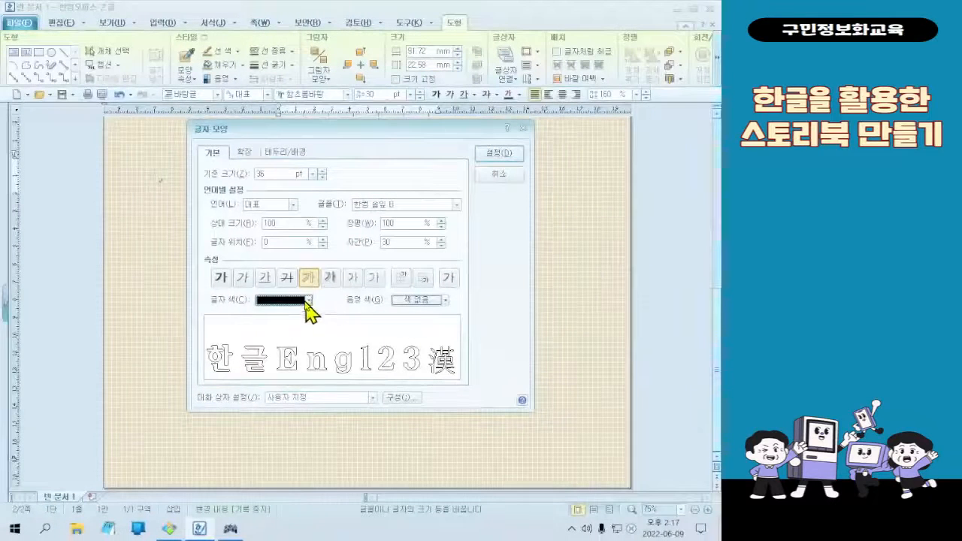
left_click(292, 257)
left_click(284, 394)
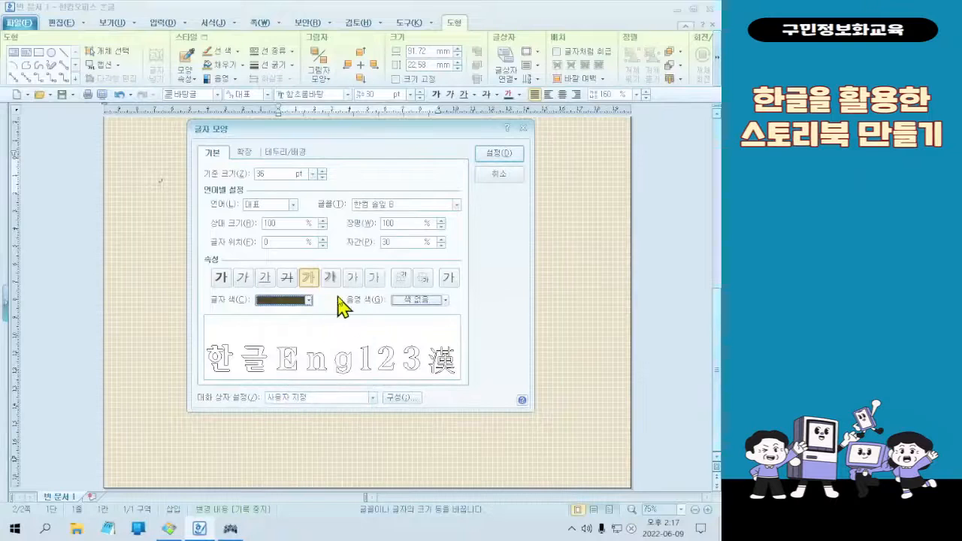
left_click(496, 155)
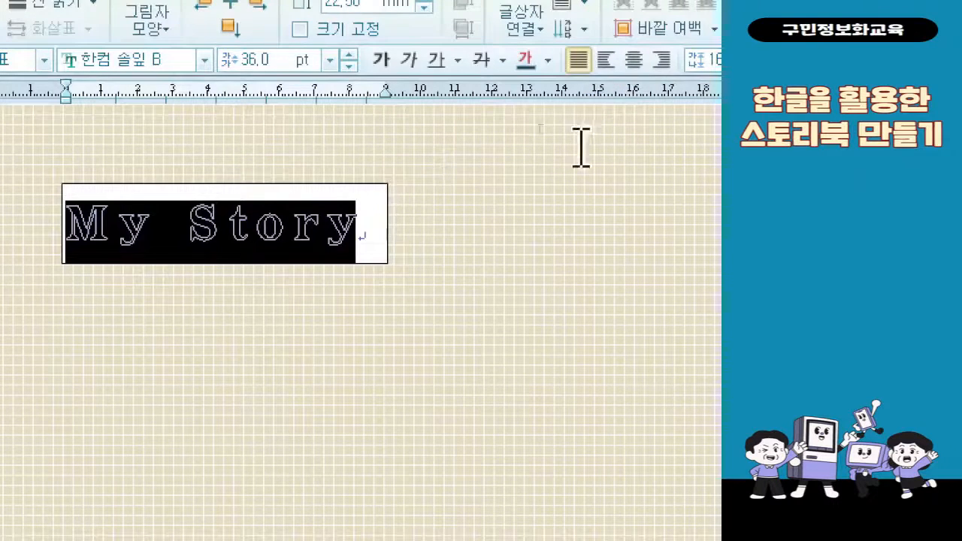
Step: Centre the My Story heading within its text box and select the box as an object
left_click(629, 71)
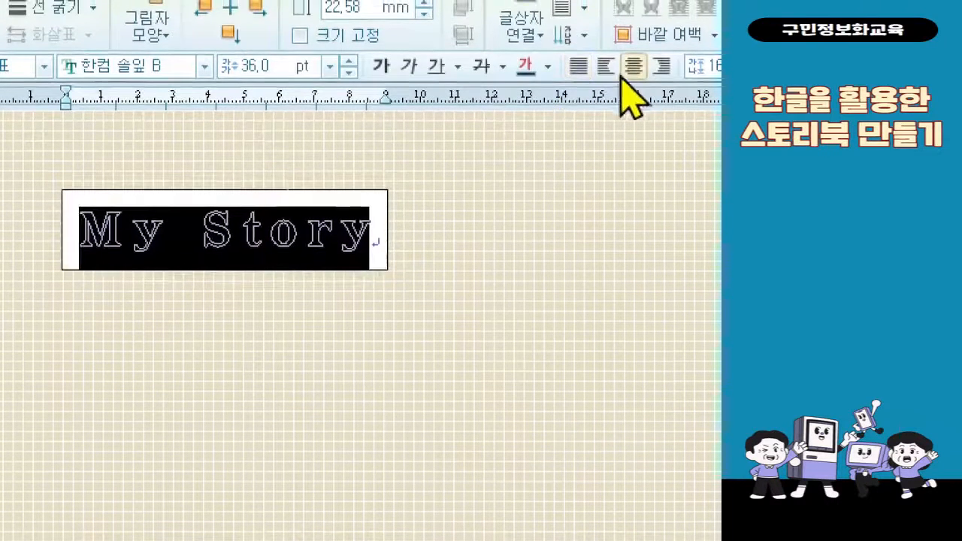
left_click(258, 224)
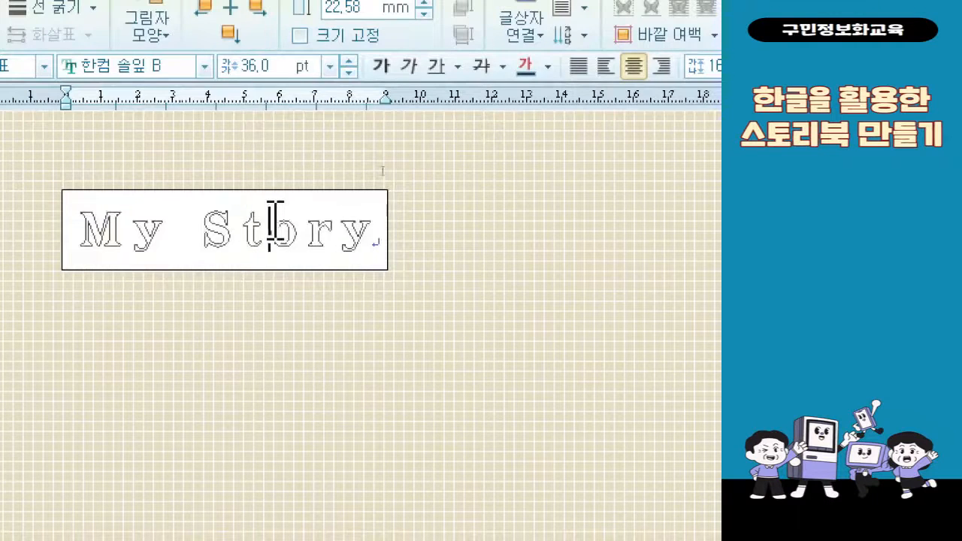
left_click(286, 269)
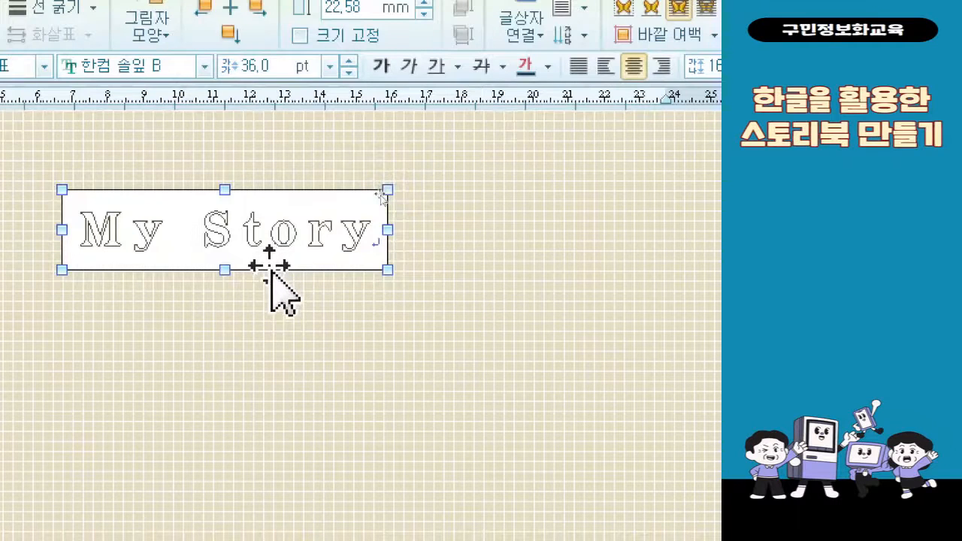
left_click(273, 272)
left_click(279, 264)
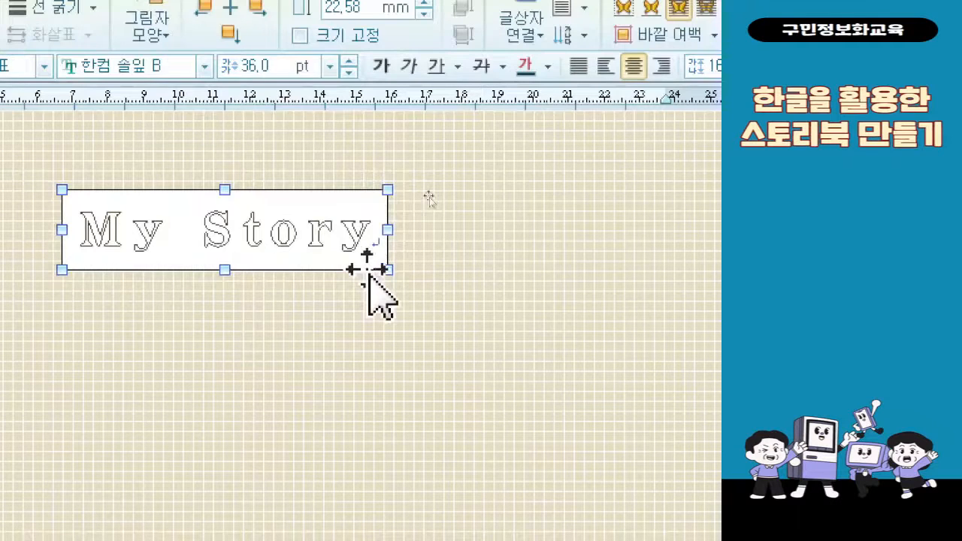
left_click(366, 268)
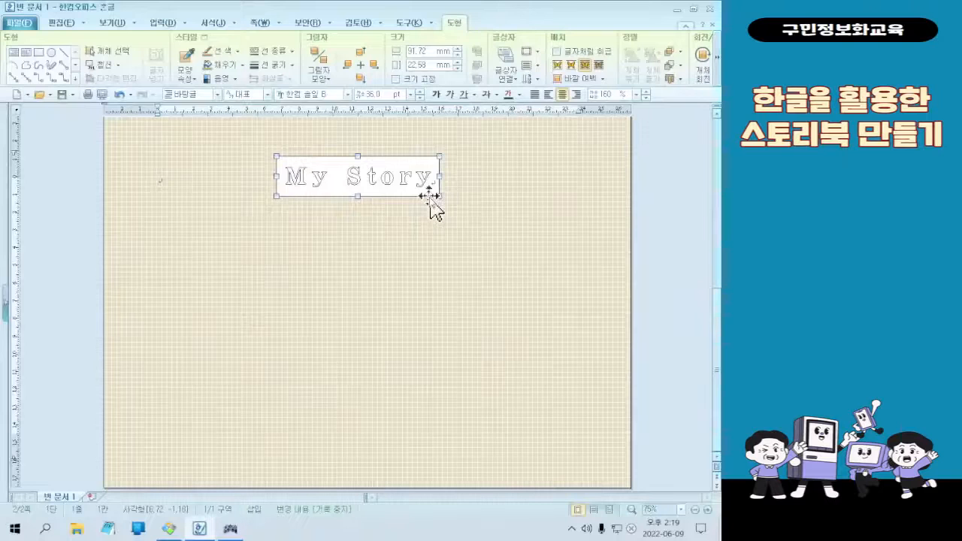
Step: Remove the My Story text box's fill (색 채우기 없음) and set its line type to 선 없음
double_click(366, 269)
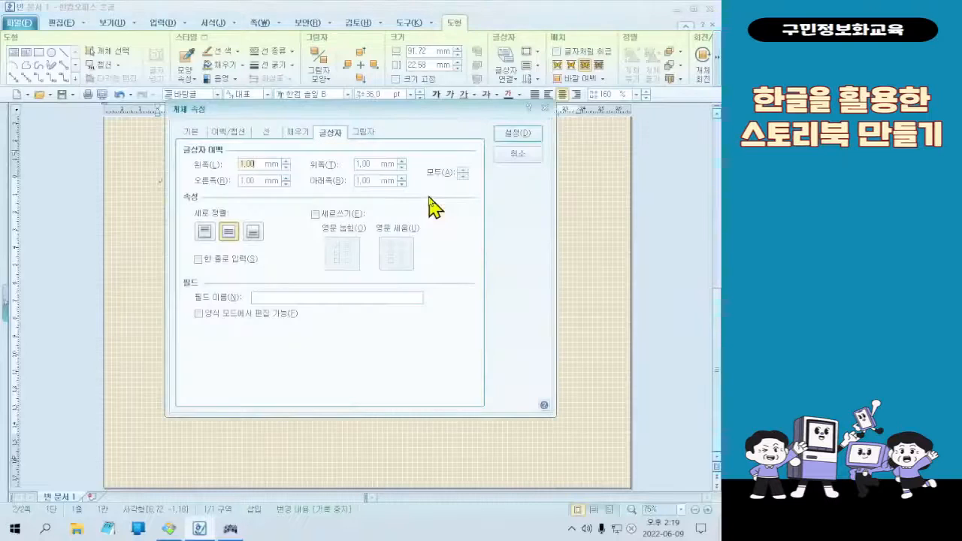
left_click(307, 137)
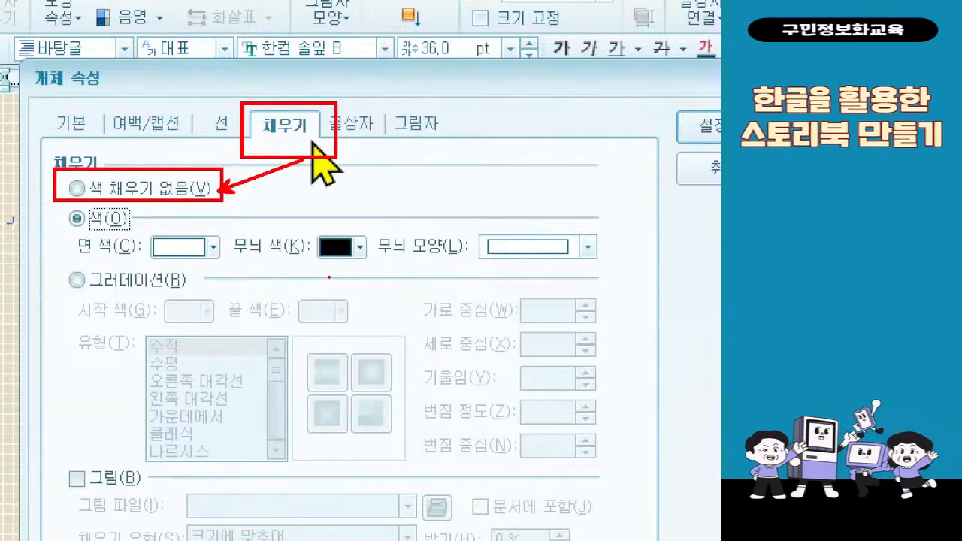
left_click(182, 191)
left_click(225, 126)
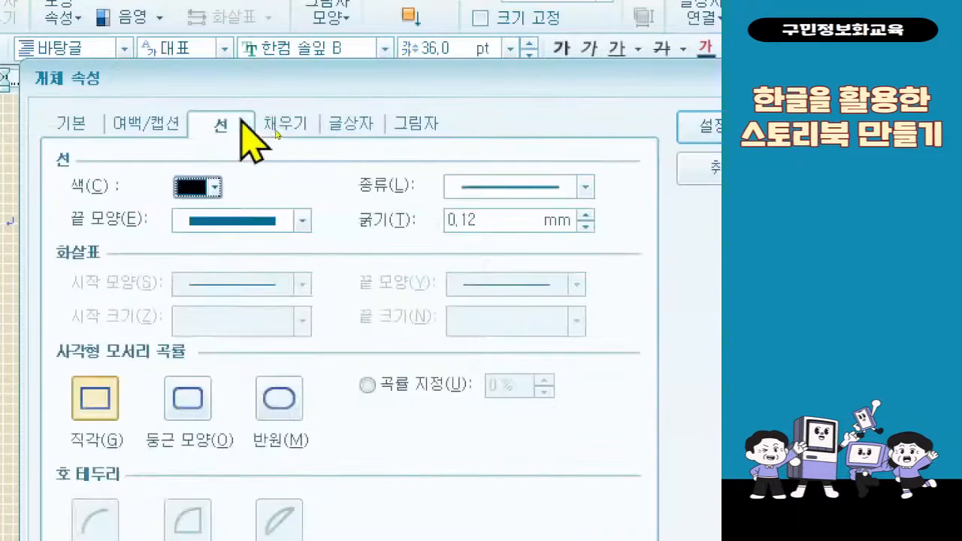
left_click(485, 188)
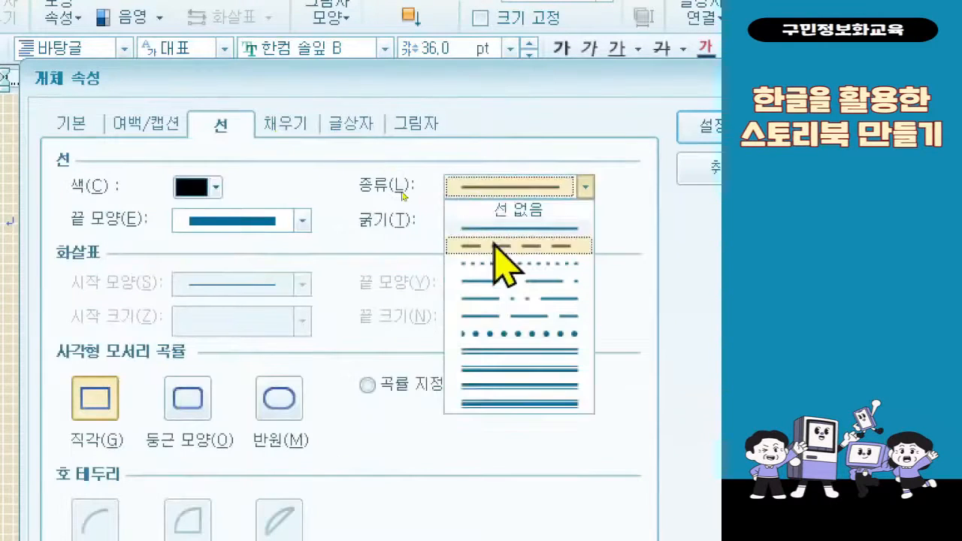
left_click(518, 209)
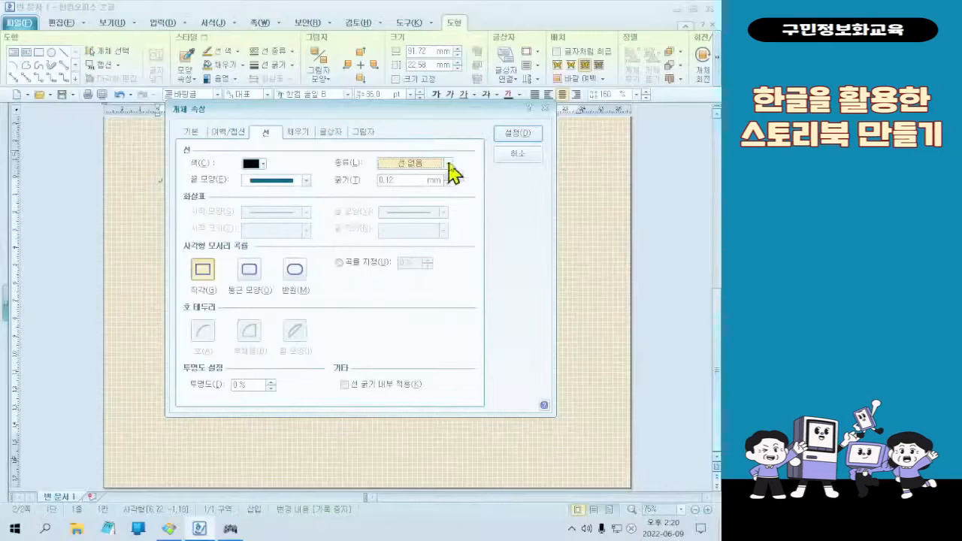
left_click(509, 139)
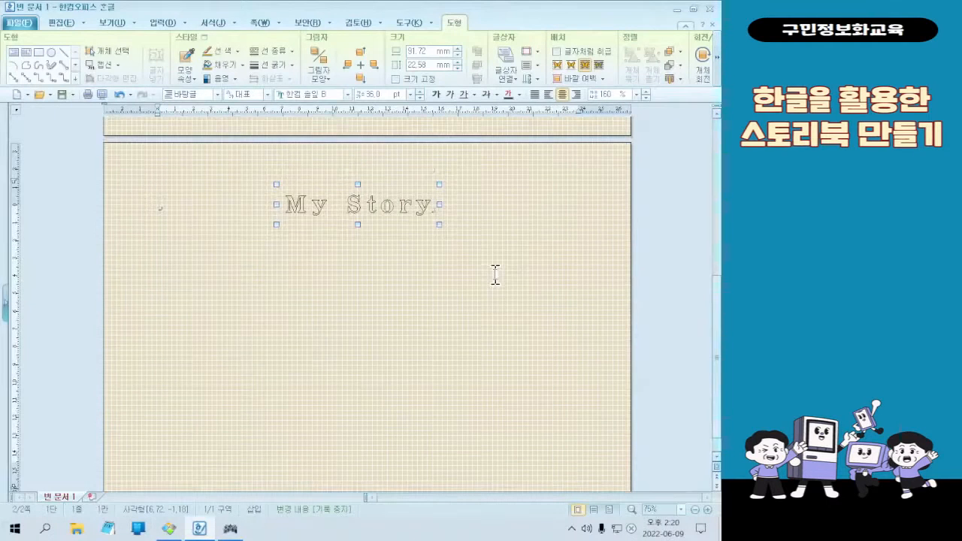
Step: Centre the My Story text box horizontally on the paper and set its vertical position to 23 mm from the paper's top
left_click(180, 536)
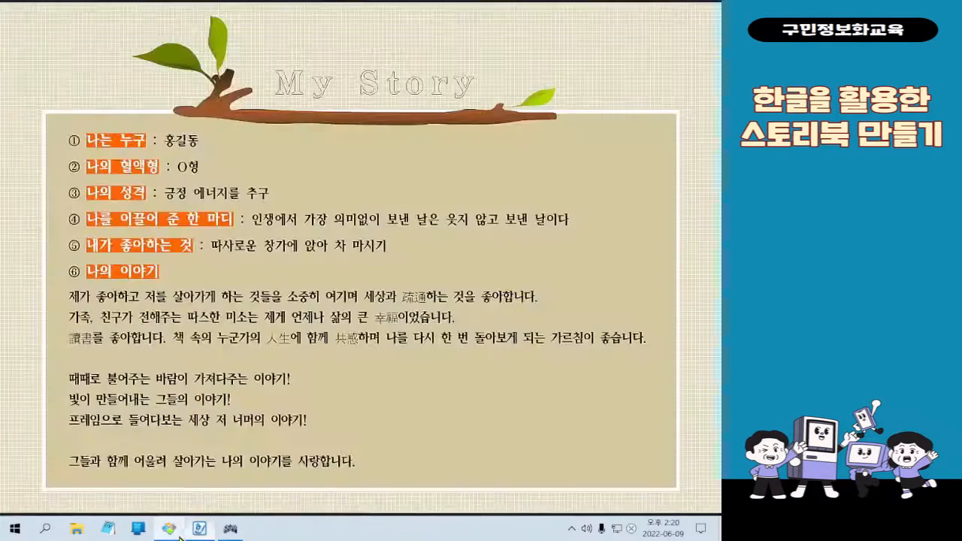
left_click(180, 535)
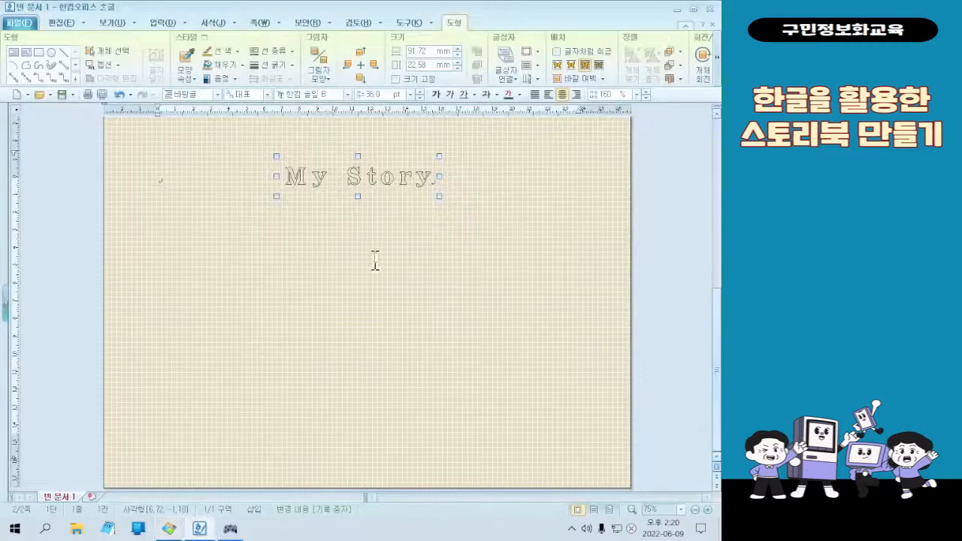
double_click(371, 200)
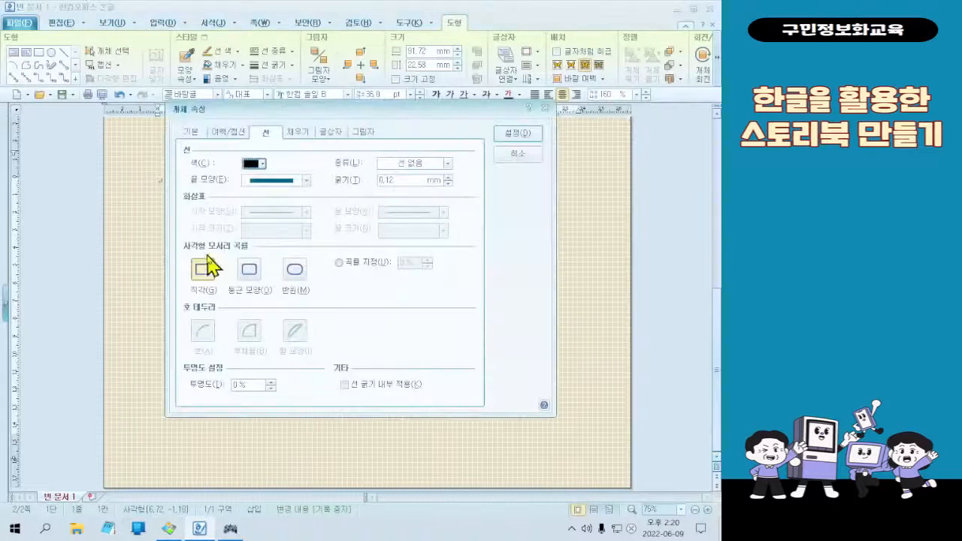
left_click(190, 133)
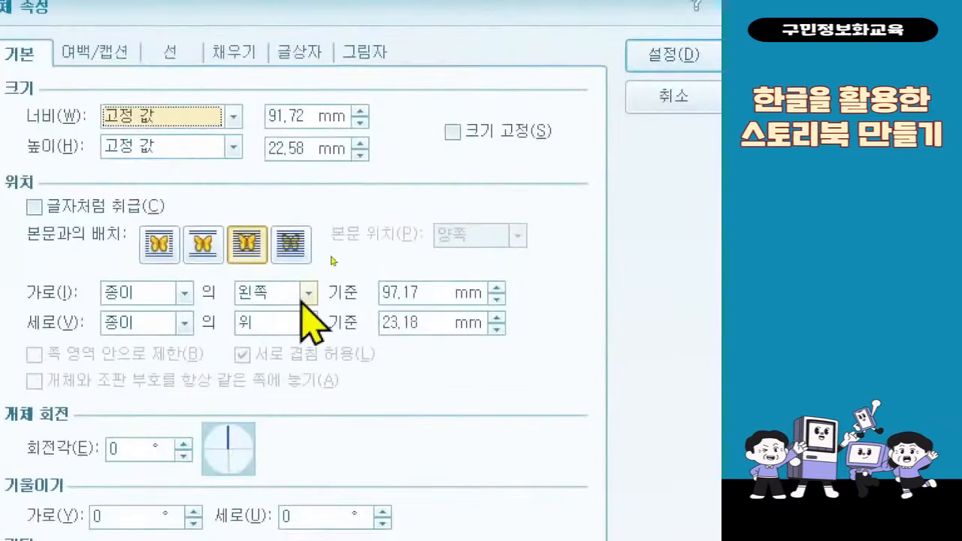
left_click(308, 293)
left_click(268, 332)
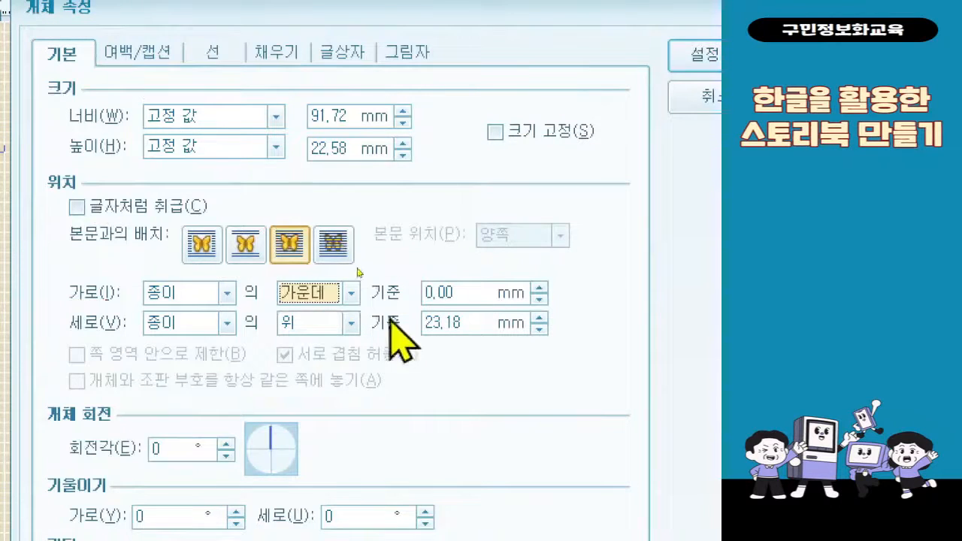
left_click(463, 326)
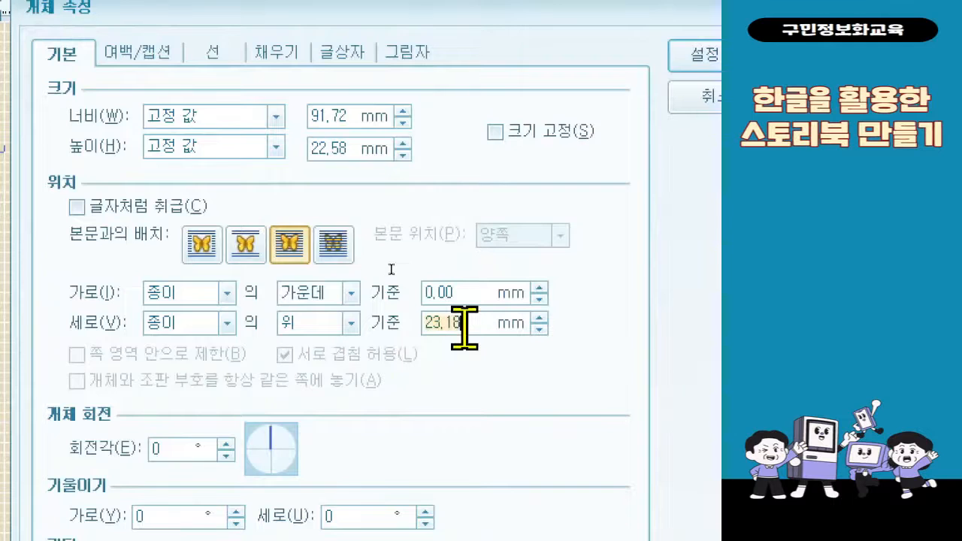
type("23")
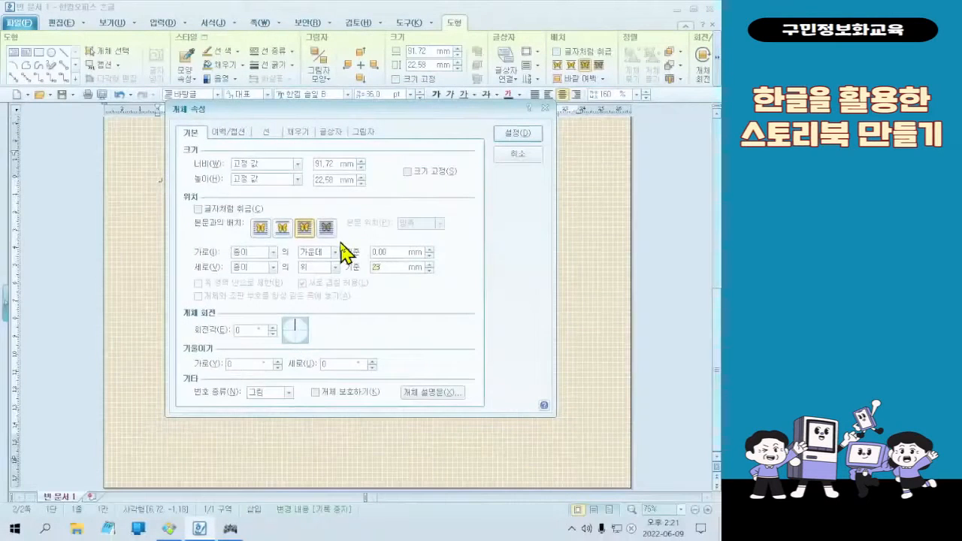
left_click(535, 139)
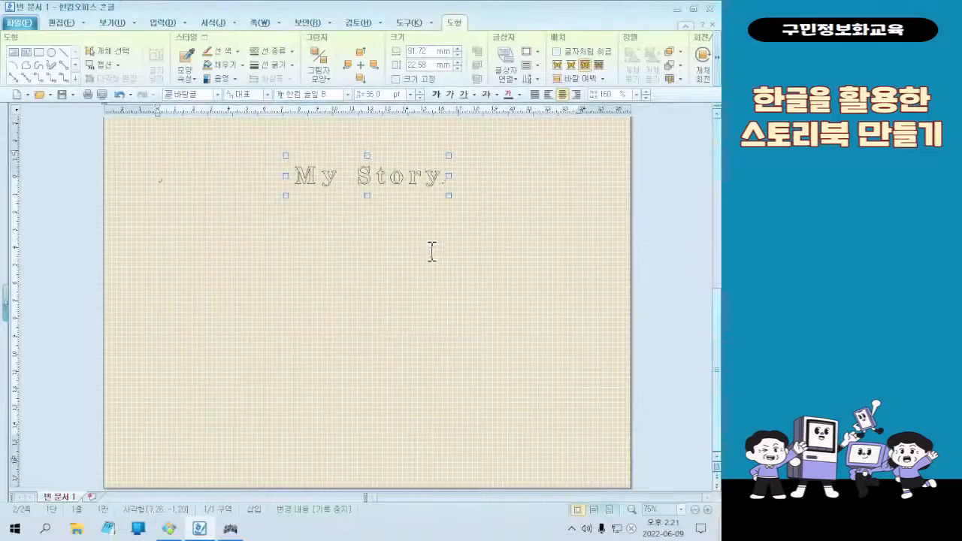
Step: Insert the branch picture 그림2 from the 3회차 folder below the My Story heading, about 107 mm wide and 53 mm high
scroll(431, 248, "up", 1)
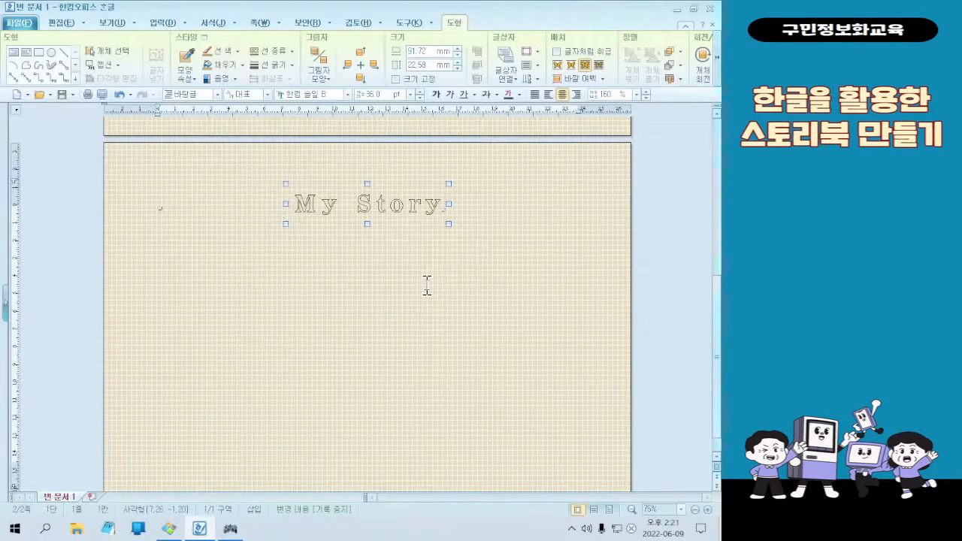
left_click(427, 285)
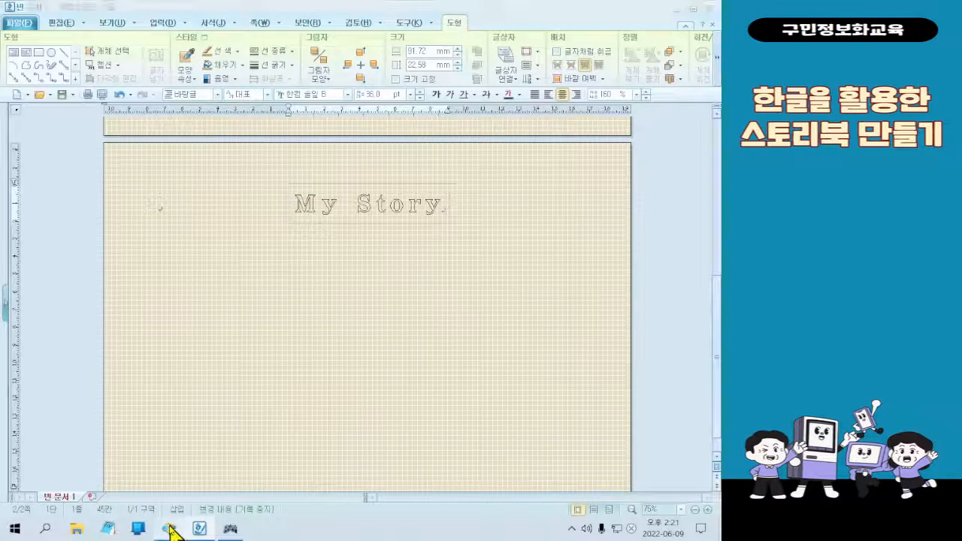
left_click(170, 530)
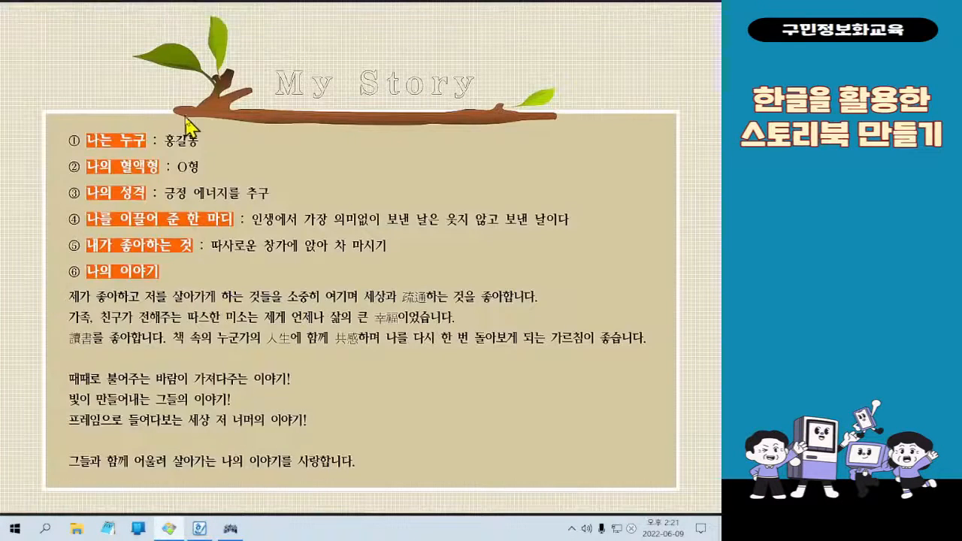
mouse_move(717, 6)
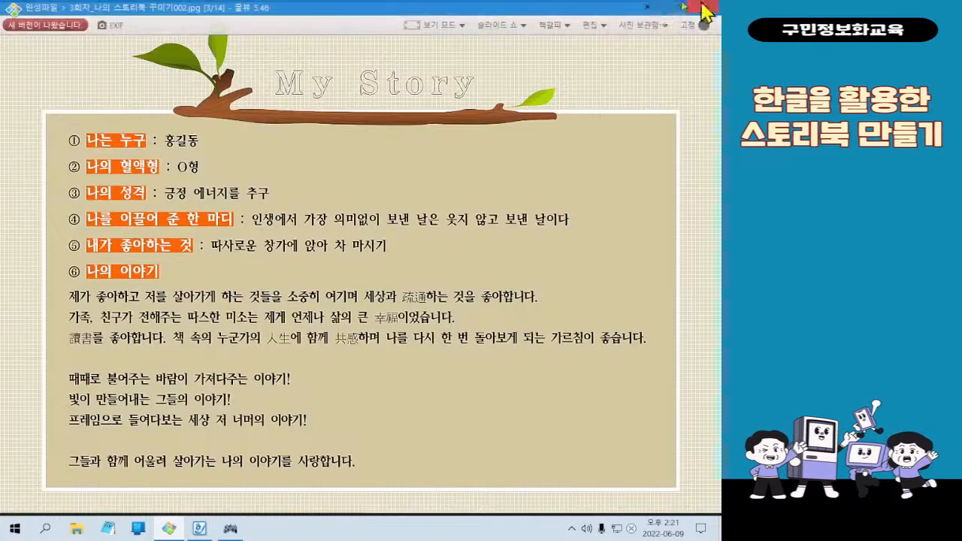
left_click(648, 7)
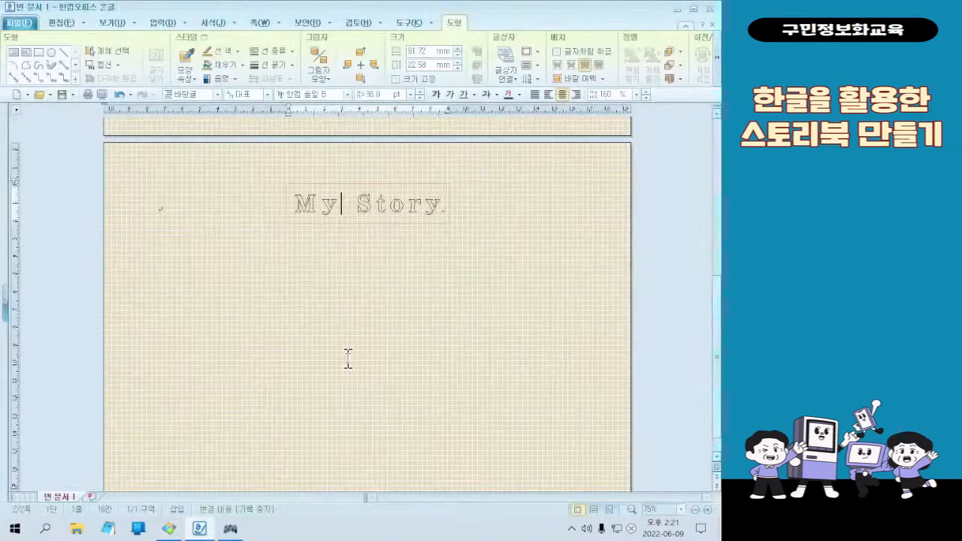
left_click(166, 214)
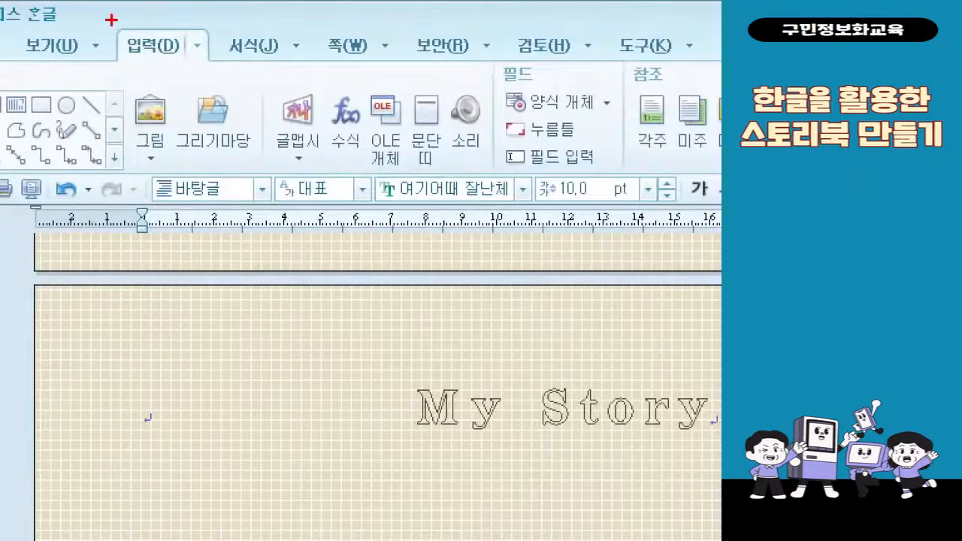
left_click_drag(139, 0, 194, 15)
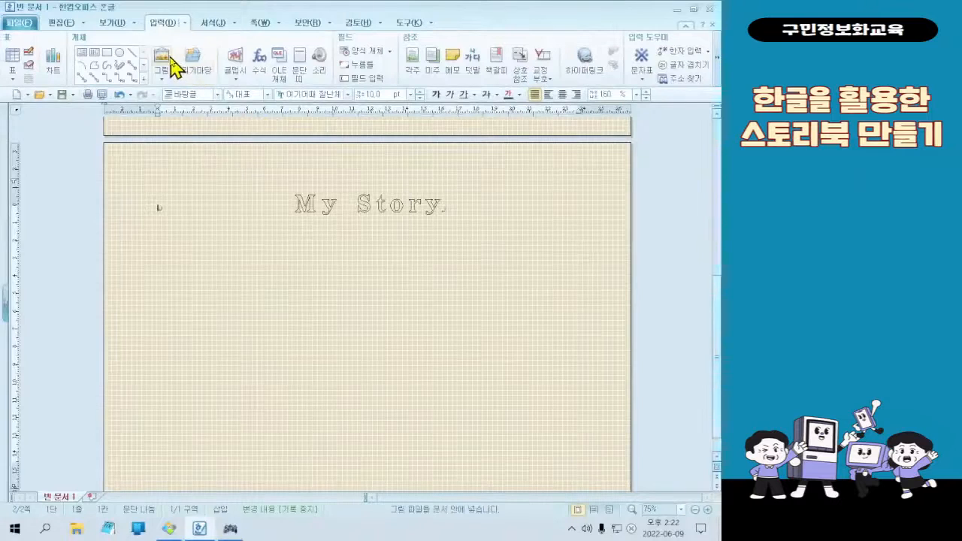
left_click(150, 111)
left_click(324, 188)
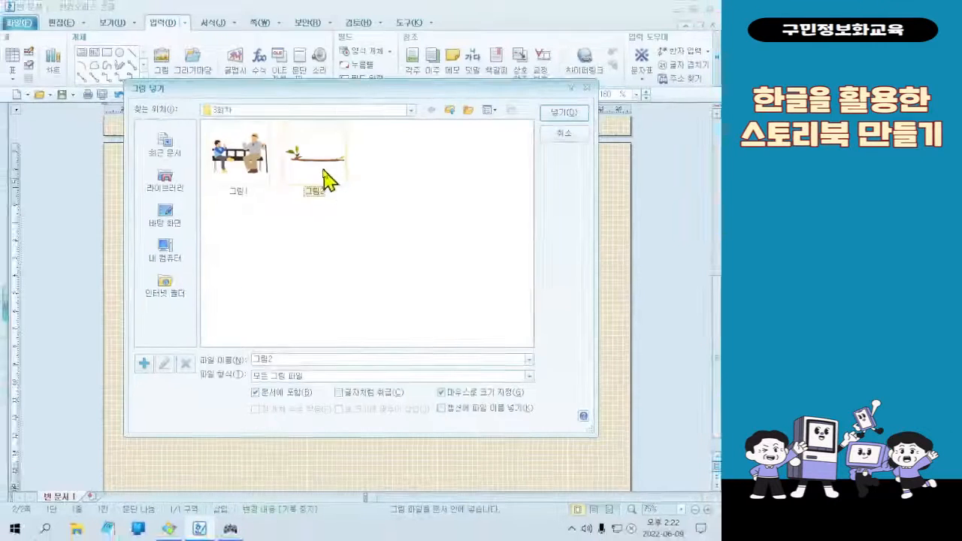
double_click(384, 181)
left_click_drag(184, 219, 373, 314)
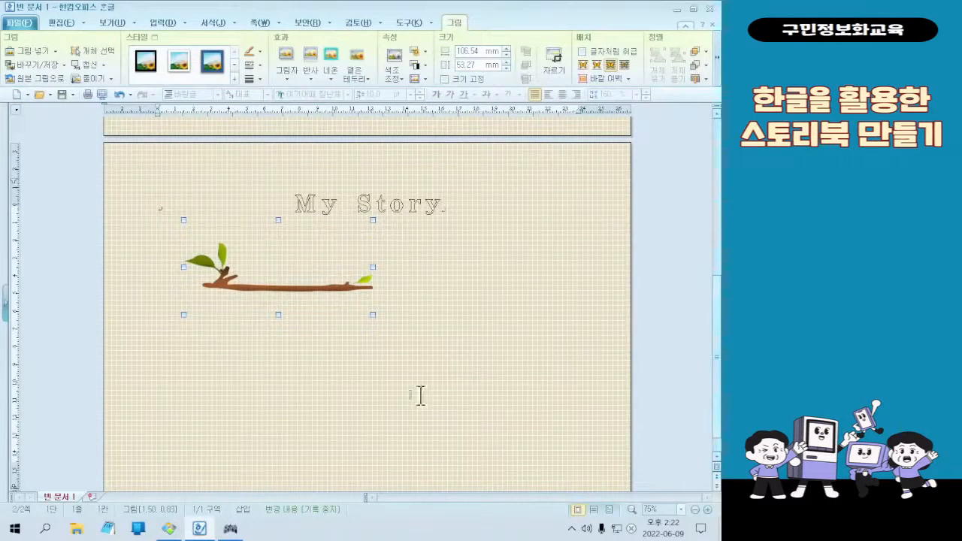
Step: Move the branch picture directly under the My Story heading and enlarge it to about 141 mm wide and 64 mm high
left_click(302, 290)
left_click_drag(302, 290, 355, 234)
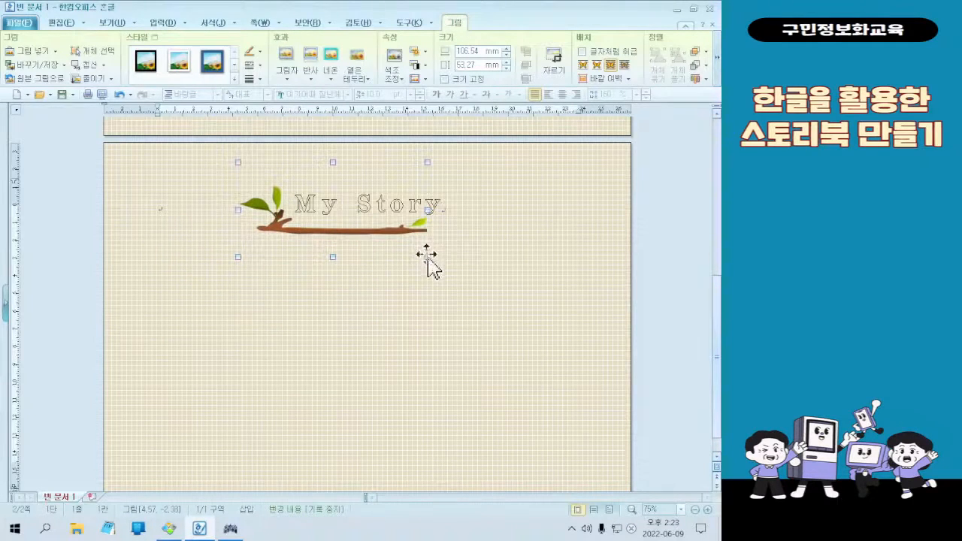
left_click_drag(426, 257, 458, 249)
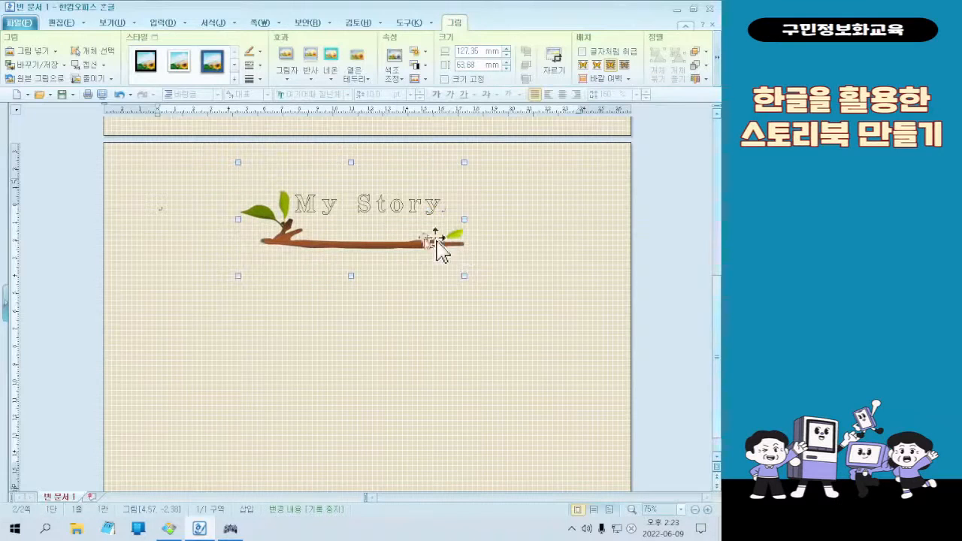
left_click_drag(388, 248, 386, 231)
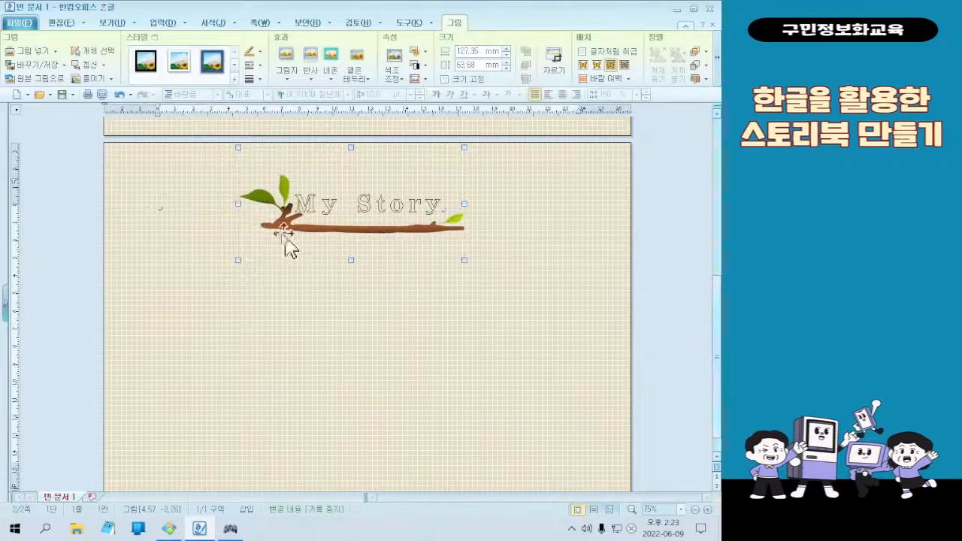
left_click_drag(238, 202, 229, 202)
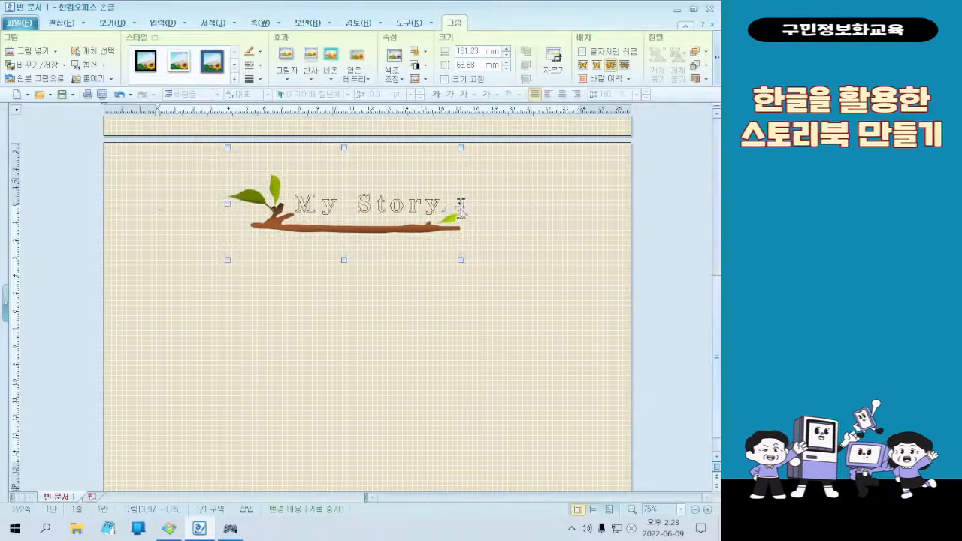
left_click_drag(478, 203, 478, 203)
left_click_drag(395, 233, 387, 228)
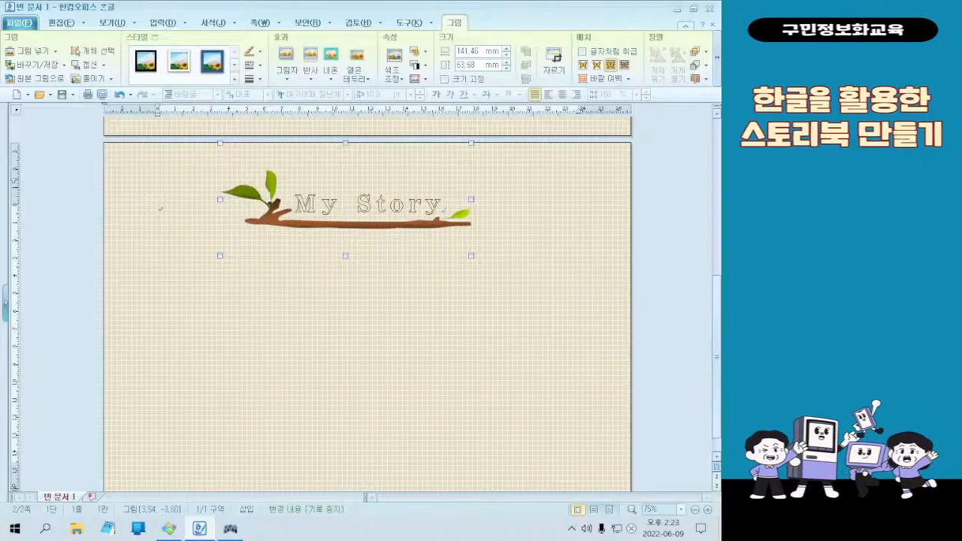
Step: Compare the branch with the finished example and stretch it on both sides to about 158 mm wide
left_click(229, 528)
left_click(231, 529)
left_click(168, 529)
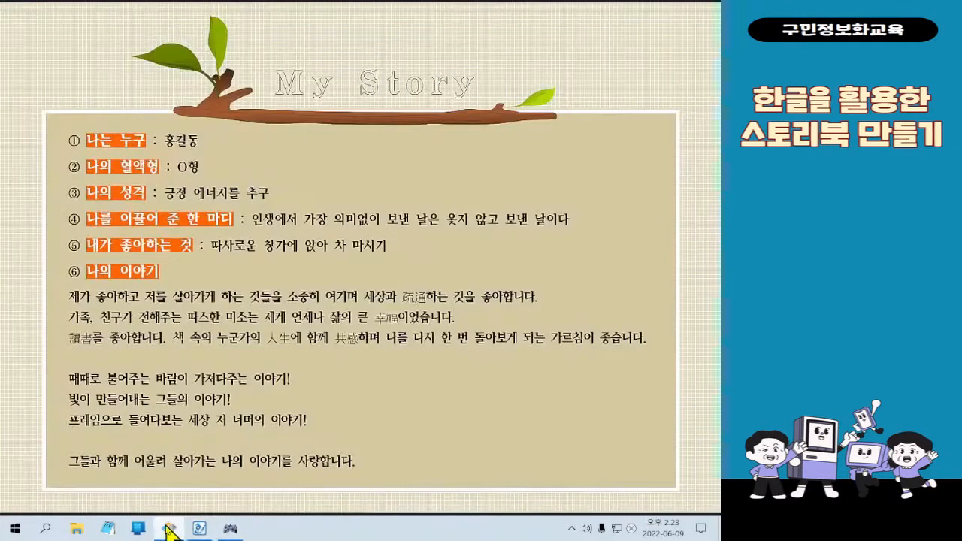
left_click(169, 529)
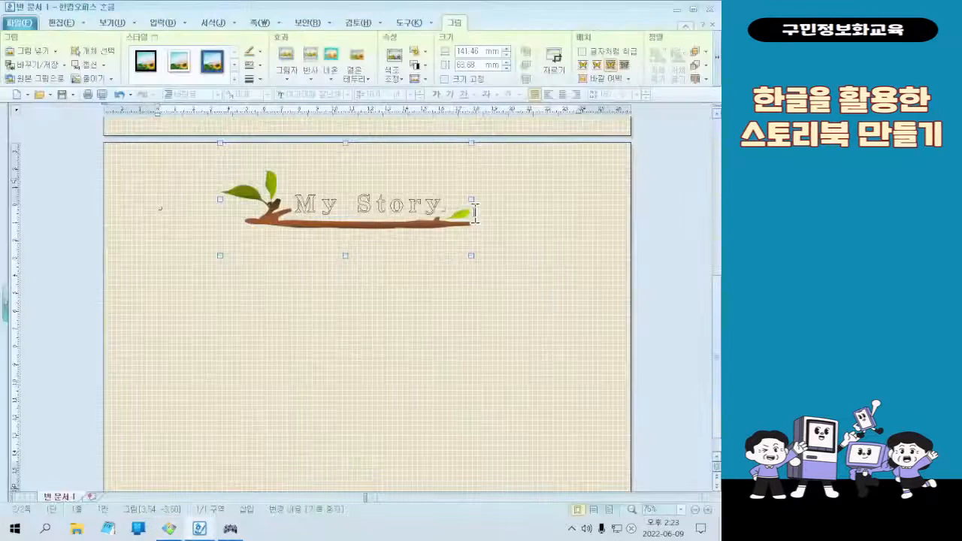
left_click_drag(484, 198, 489, 197)
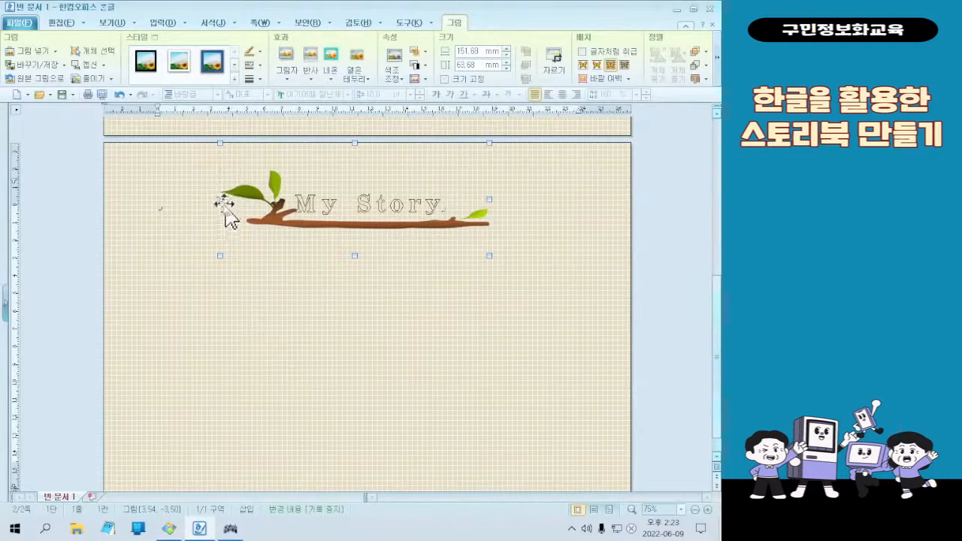
left_click_drag(219, 197, 210, 197)
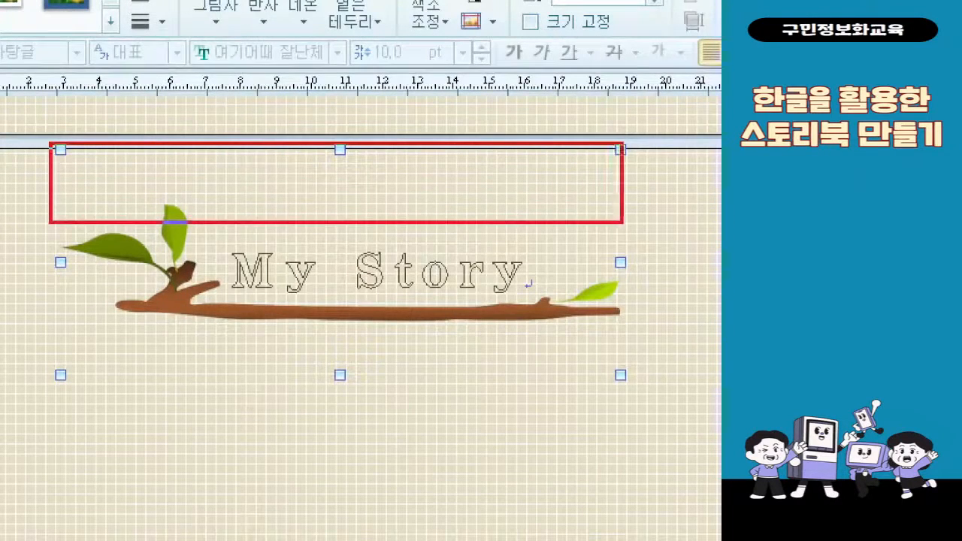
left_click_drag(150, 145, 118, 172)
left_click_drag(225, 127, 195, 193)
left_click_drag(285, 154, 272, 203)
left_click_drag(383, 167, 364, 184)
left_click_drag(460, 146, 427, 190)
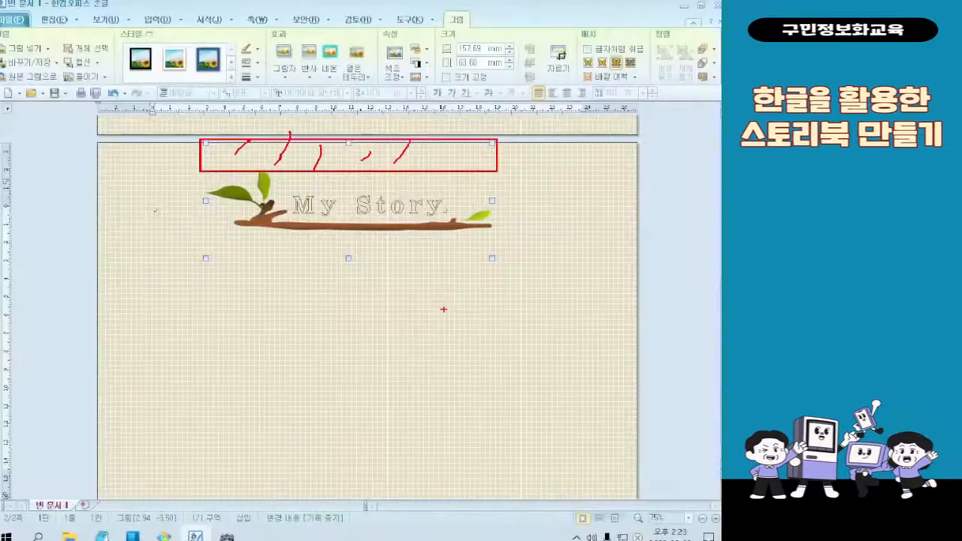
key("Escape")
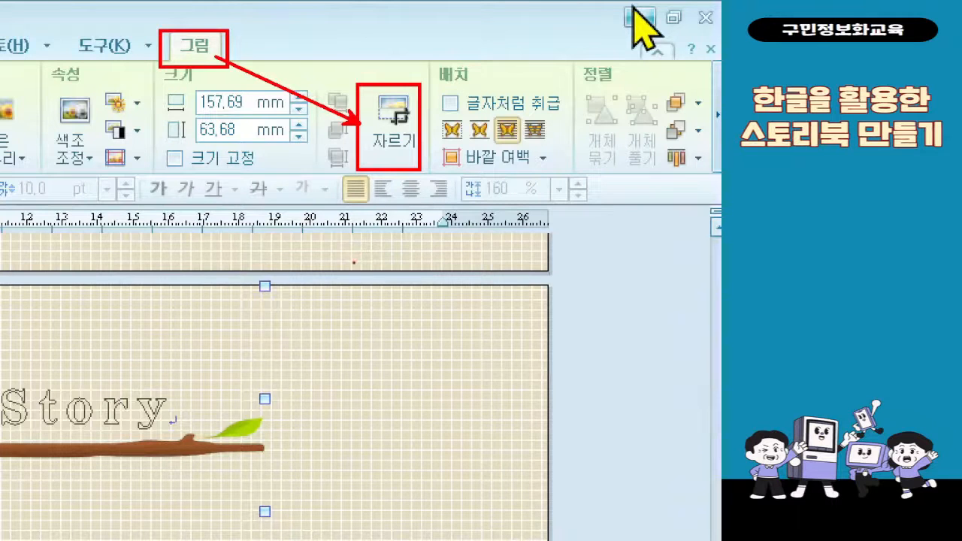
Step: Crop the empty space above and below the branch picture so it is about 37 mm high, and deselect it
left_click(390, 139)
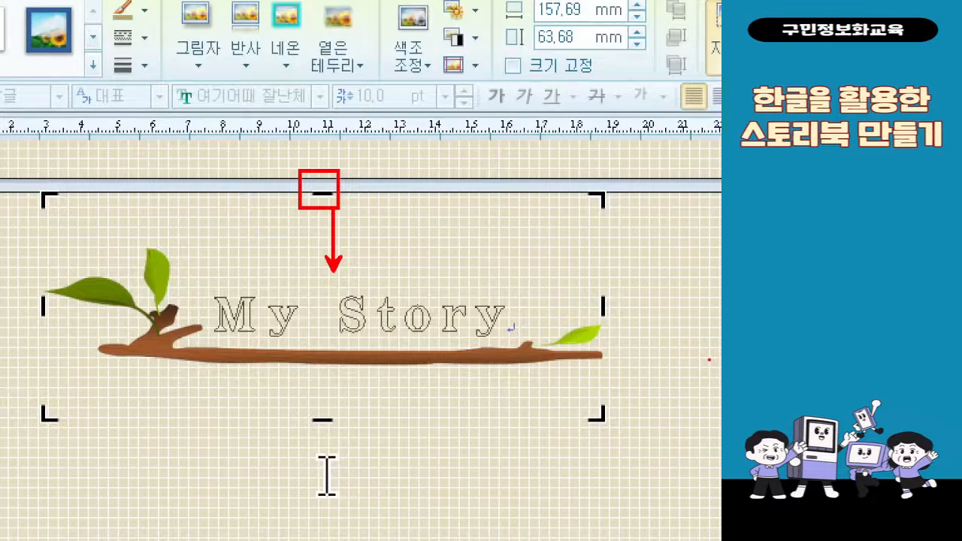
left_click_drag(322, 194, 315, 239)
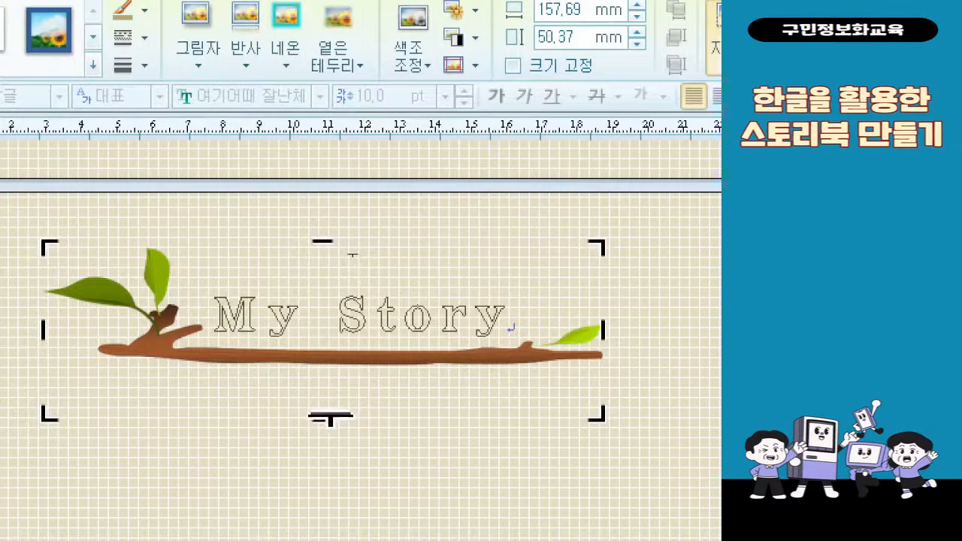
left_click_drag(330, 421, 332, 379)
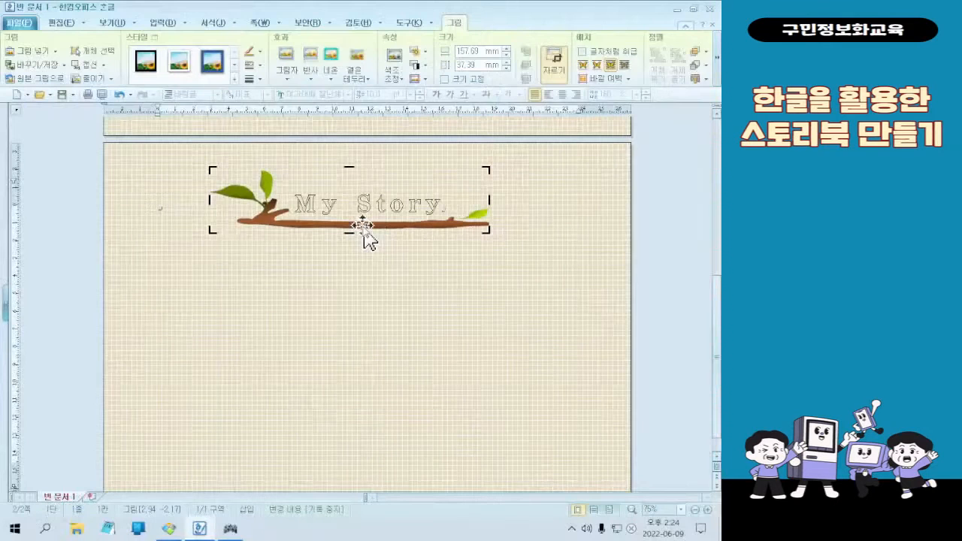
left_click(382, 286)
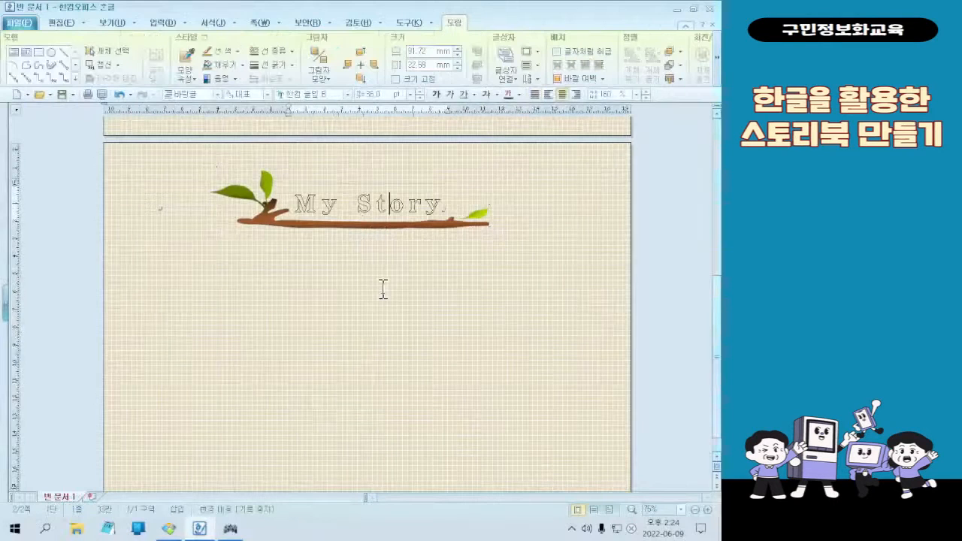
left_click(436, 194)
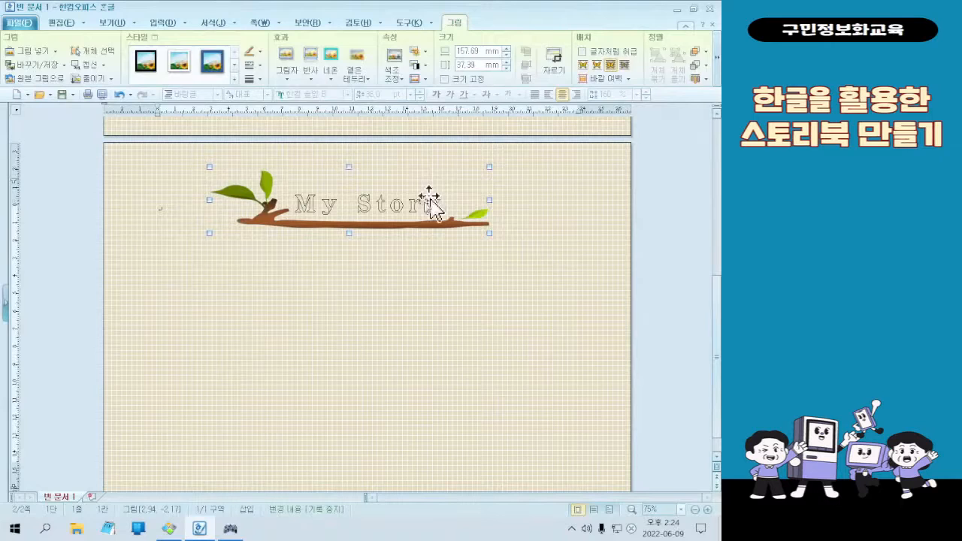
left_click(393, 274)
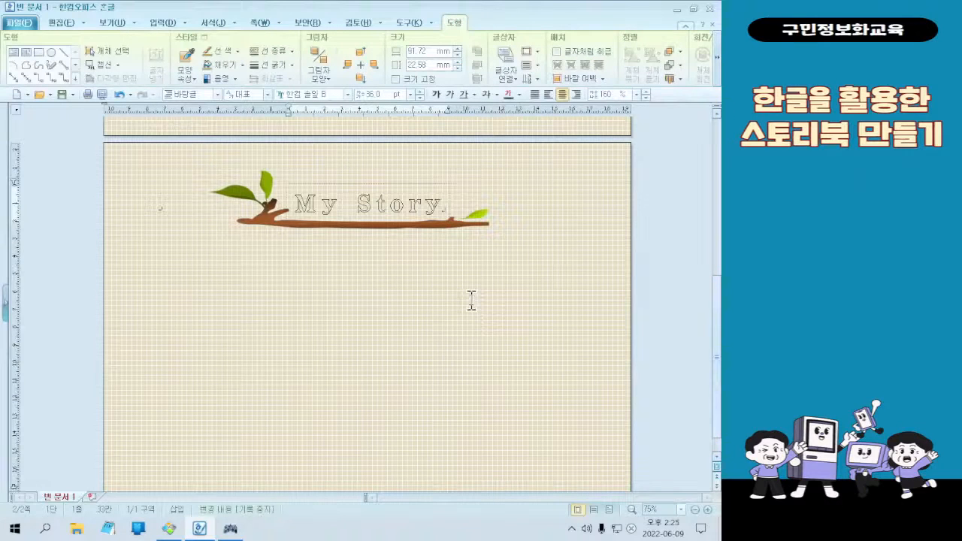
scroll(510, 247, "down", 1)
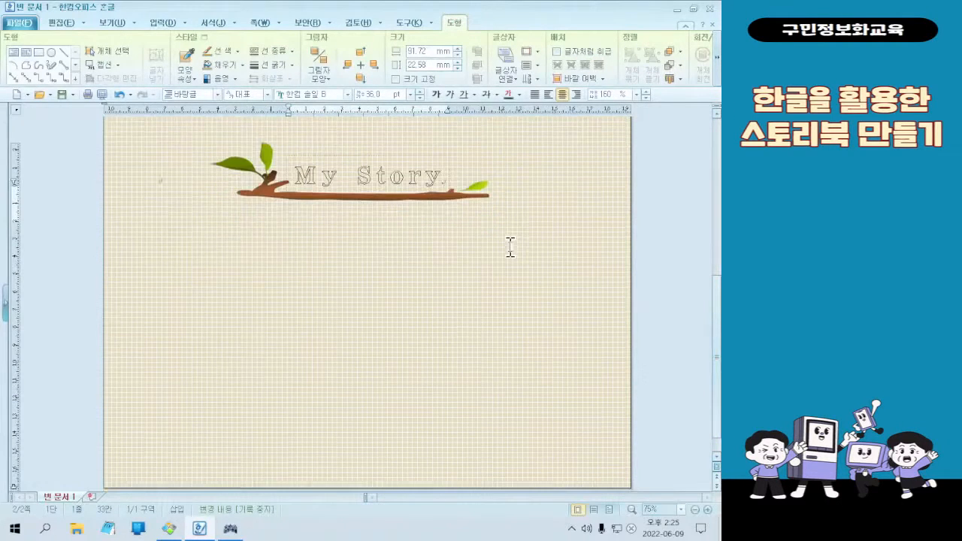
scroll(510, 247, "up", 3)
scroll(510, 246, "down", 3)
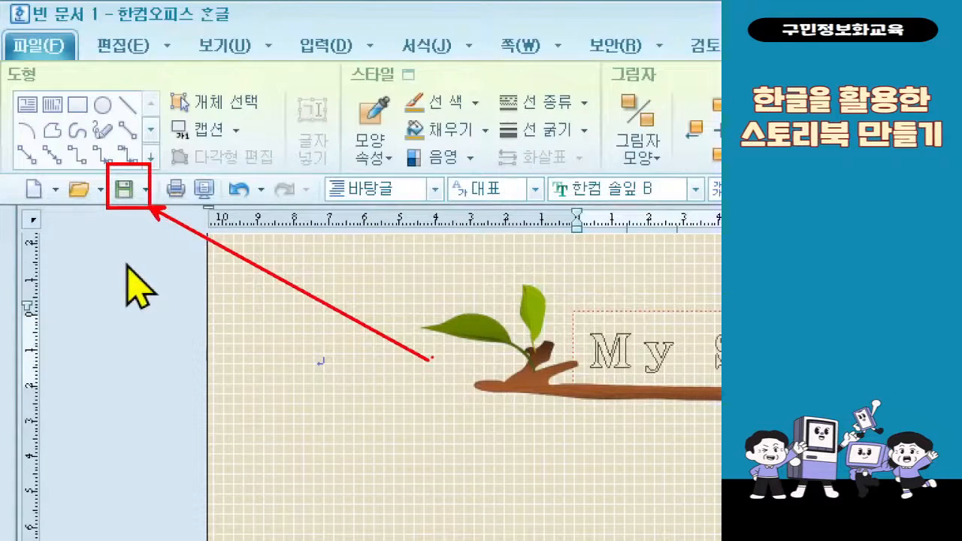
Step: Save the document in the 문서 folder as 03 나의 스토리
left_click(125, 188)
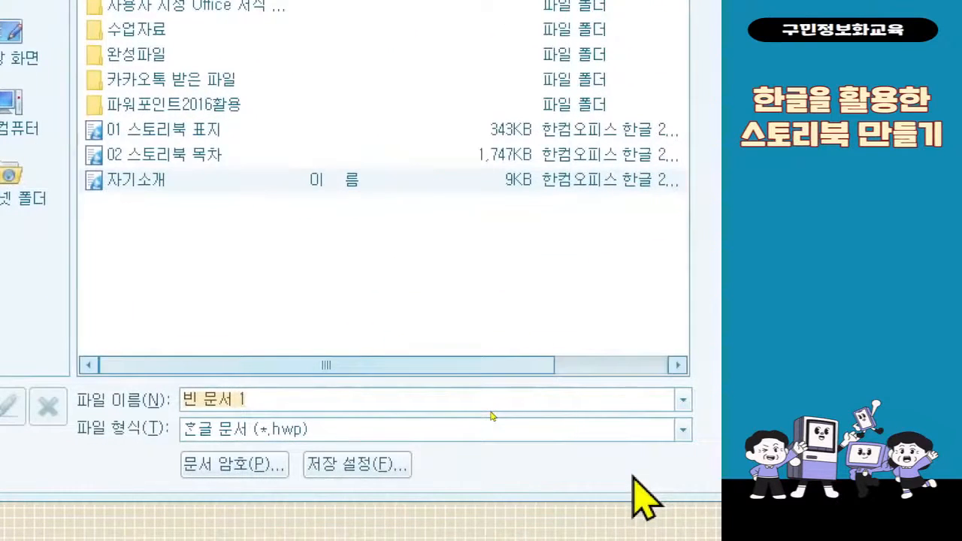
type("03")
type(" 나의 스토")
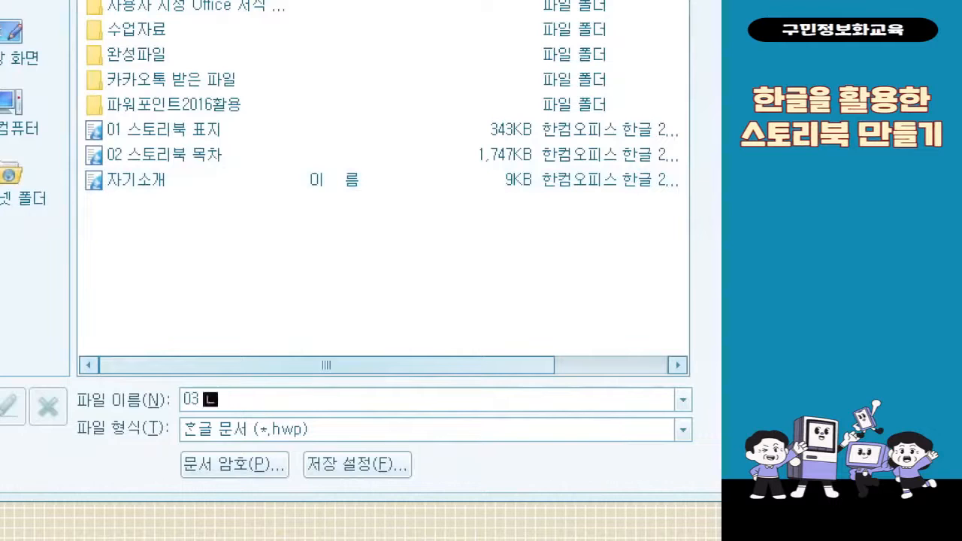
type("리")
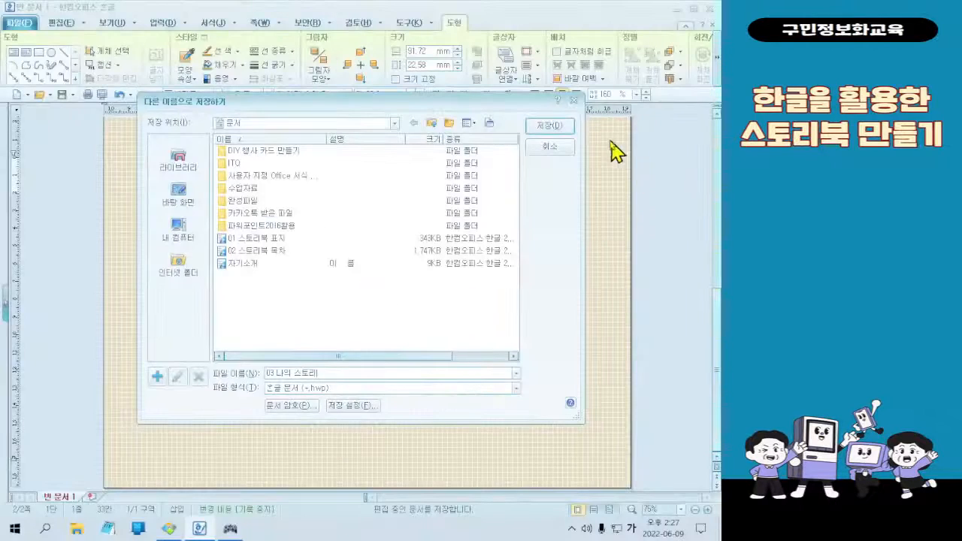
left_click(548, 125)
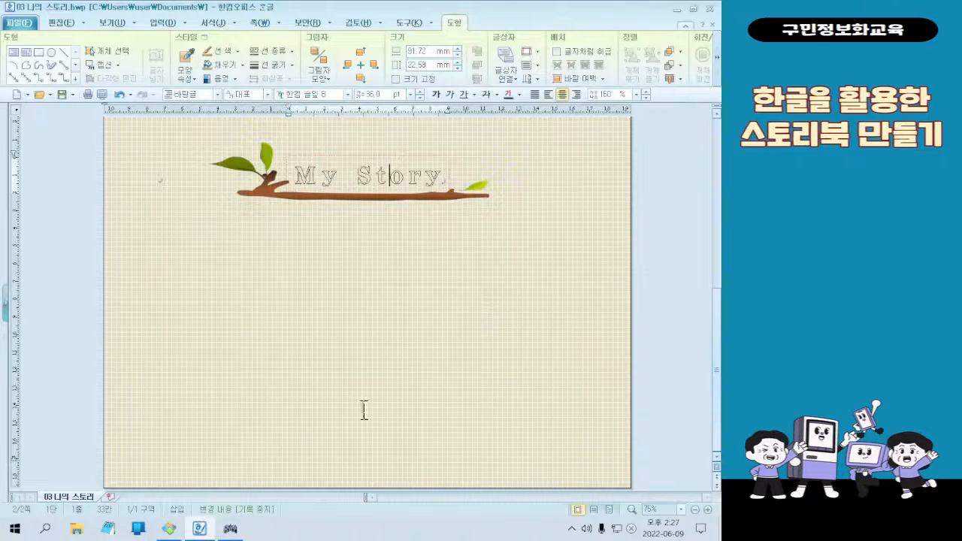
Step: Check the finished example and draw a text box about 225 mm wide and 150 mm high directly below the branch
left_click(168, 528)
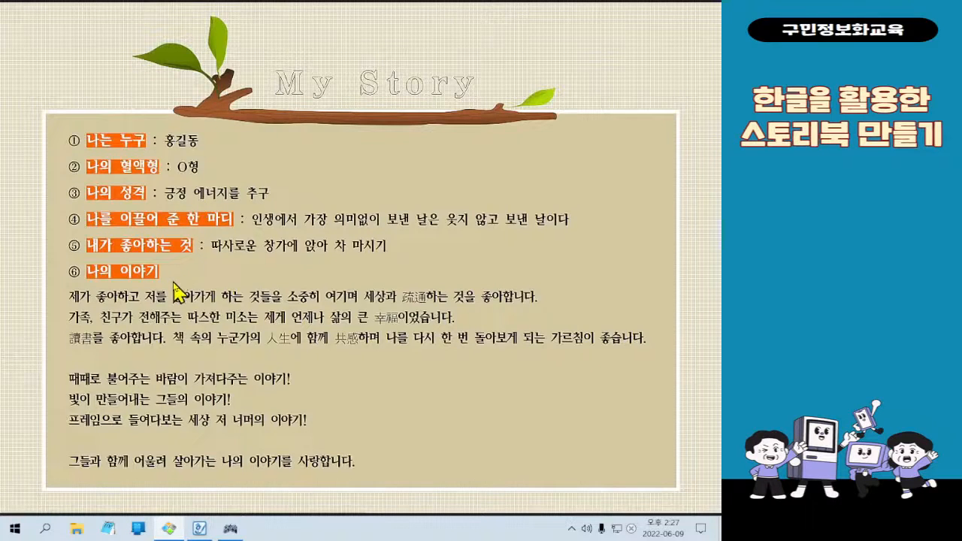
key("Escape")
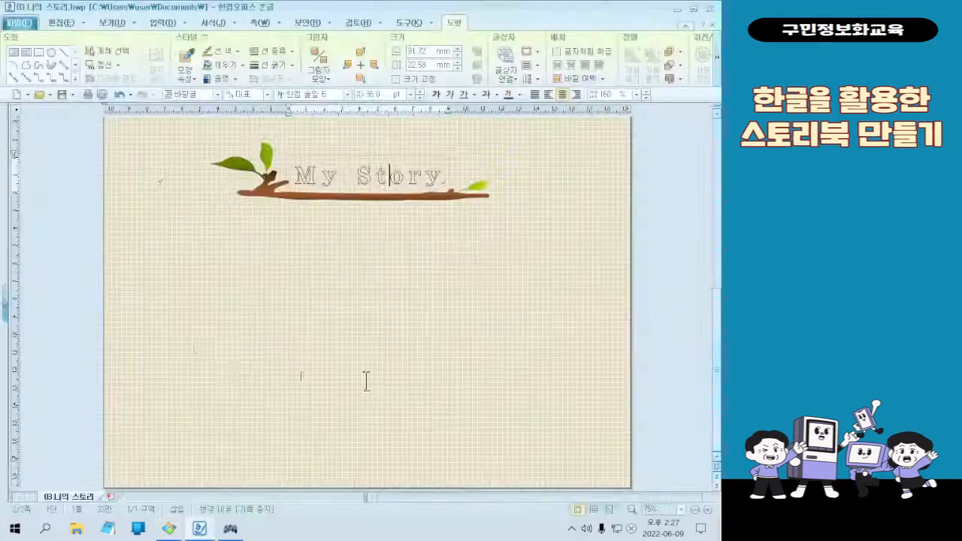
left_click(208, 209)
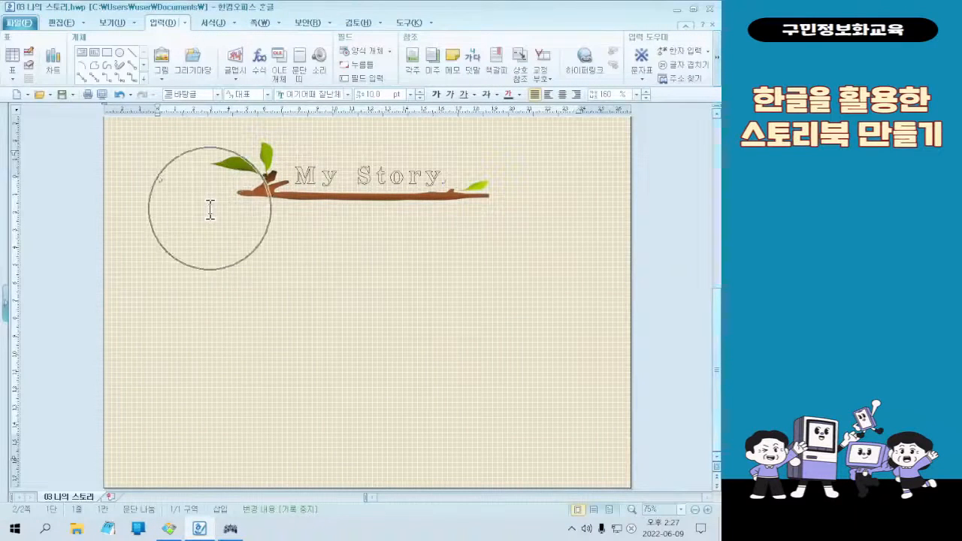
left_click(211, 209)
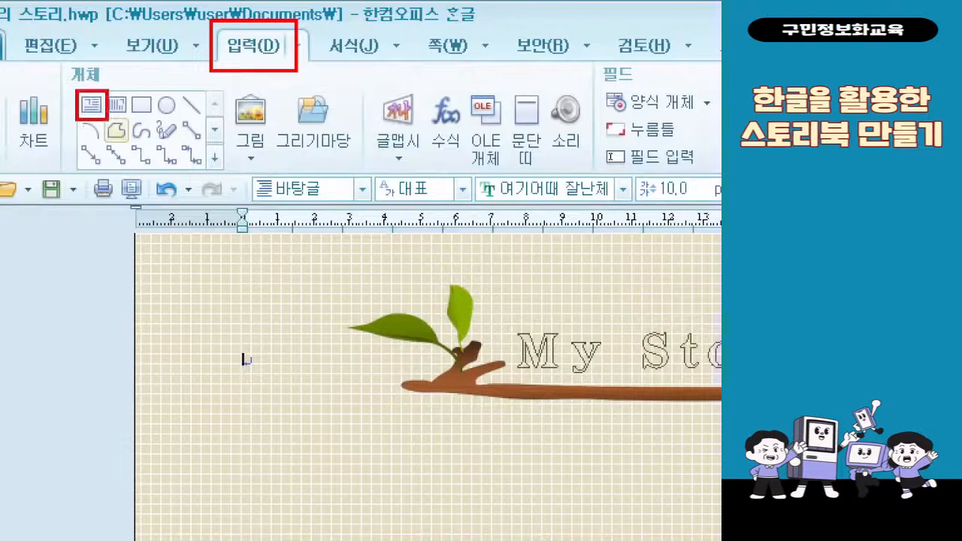
left_click_drag(152, 121, 238, 75)
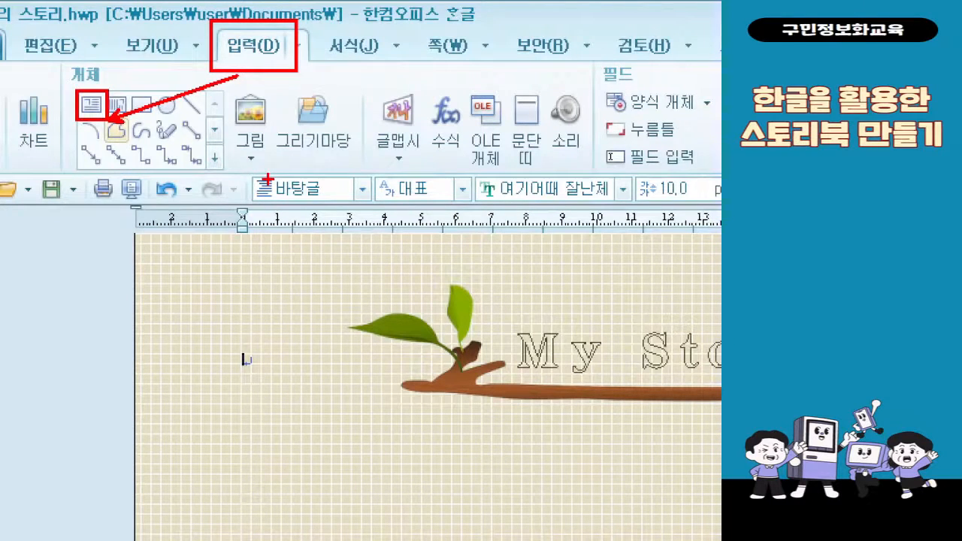
key("Escape")
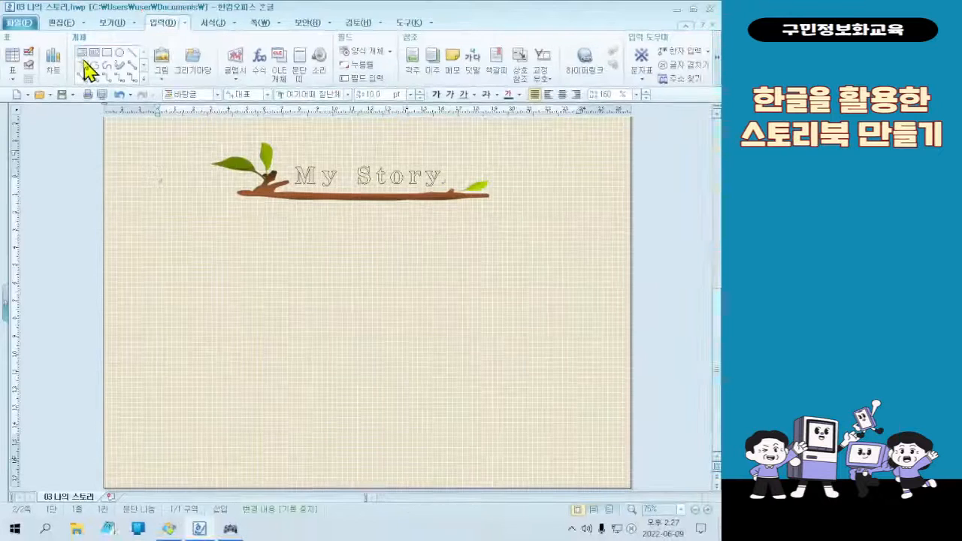
left_click(82, 55)
left_click_drag(173, 200, 572, 467)
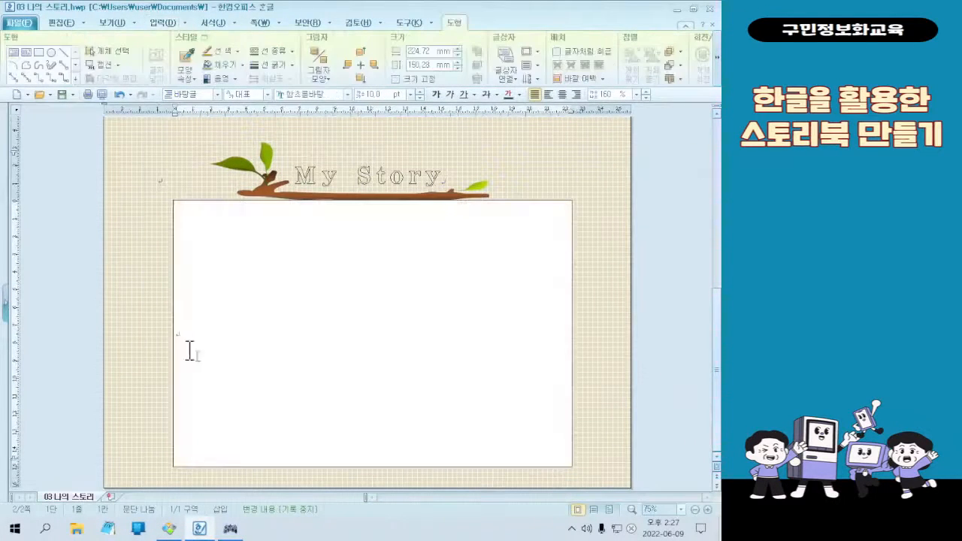
key("ctrl+2")
left_click_drag(559, 452, 180, 216)
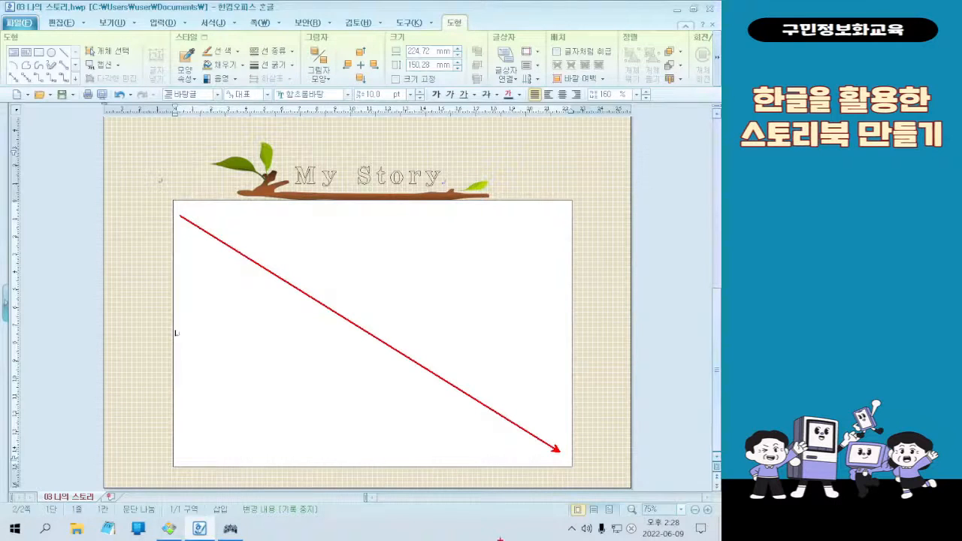
key("ctrl+z")
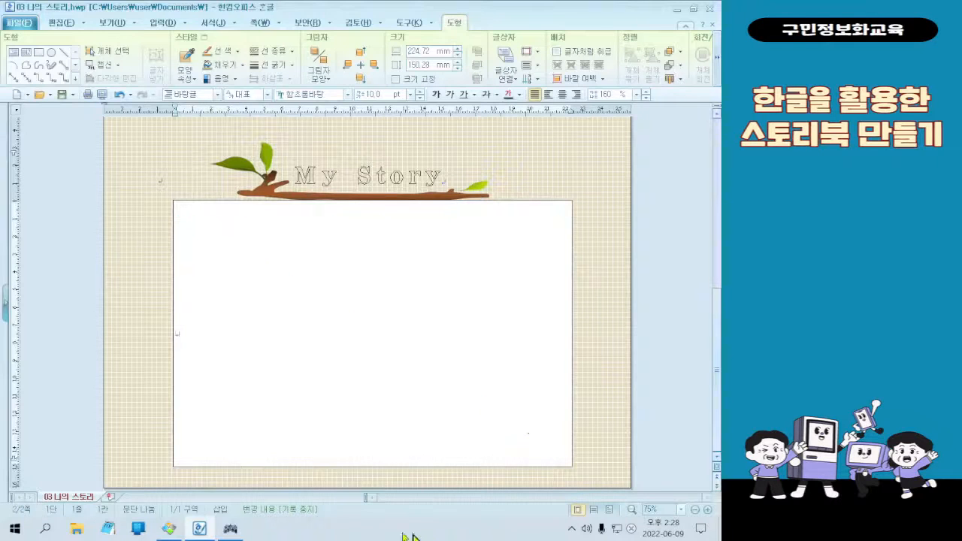
left_click(284, 335)
Step: Switch to File Explorer and open the 3회차 folder inside 예제파일 on the desktop
left_click(13, 531)
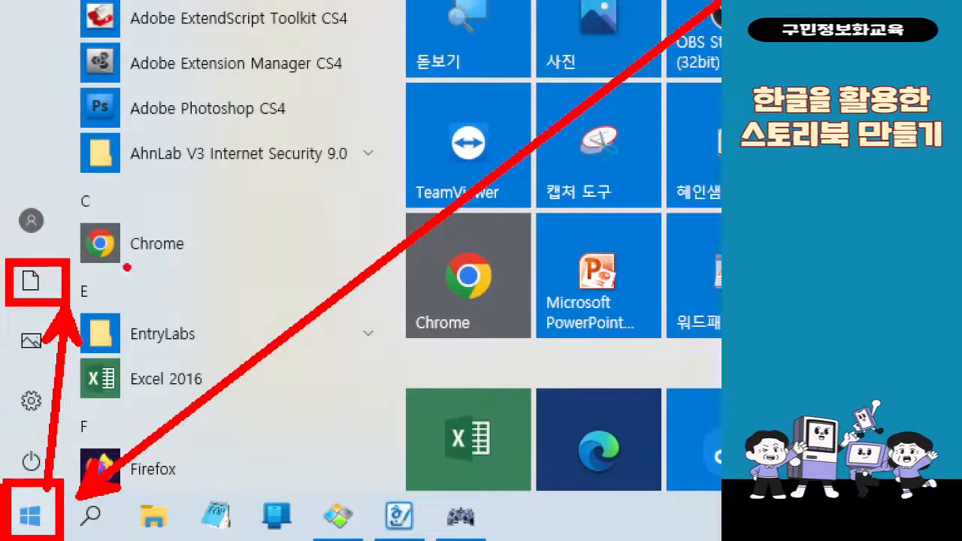
key("Escape")
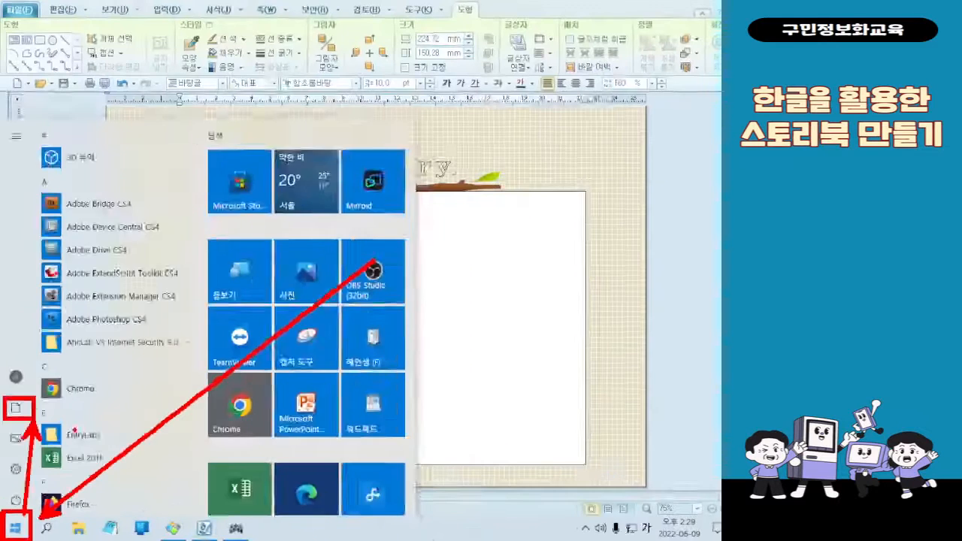
left_click(23, 528)
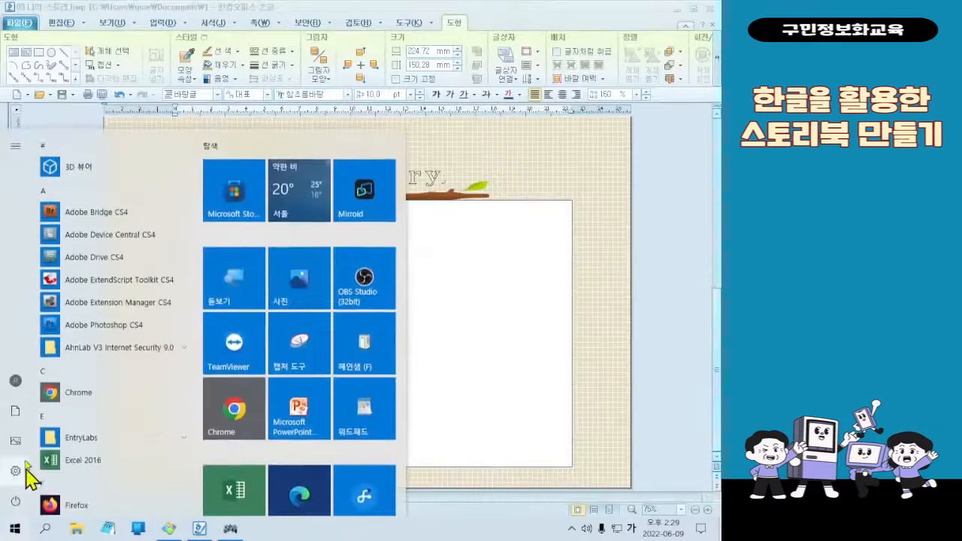
mouse_move(30, 430)
left_click(26, 421)
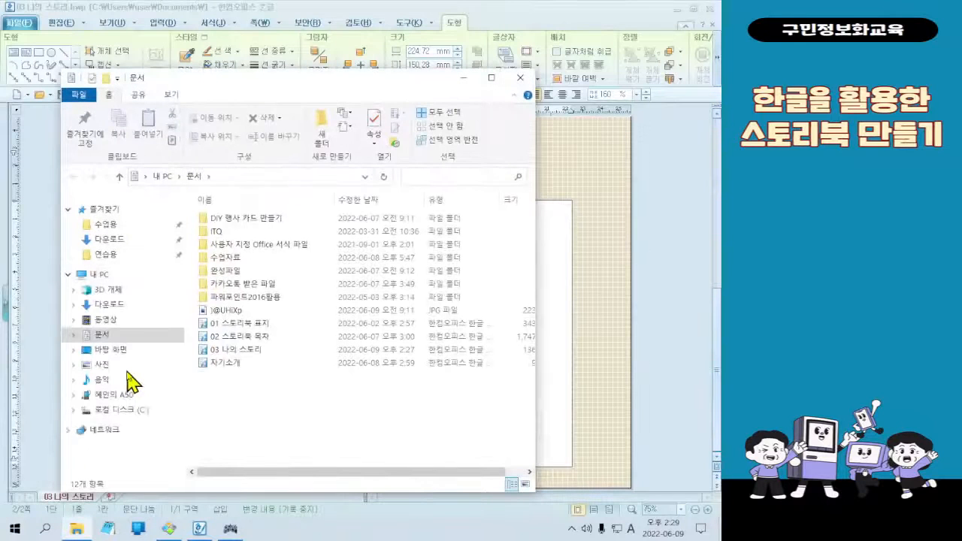
left_click(123, 351)
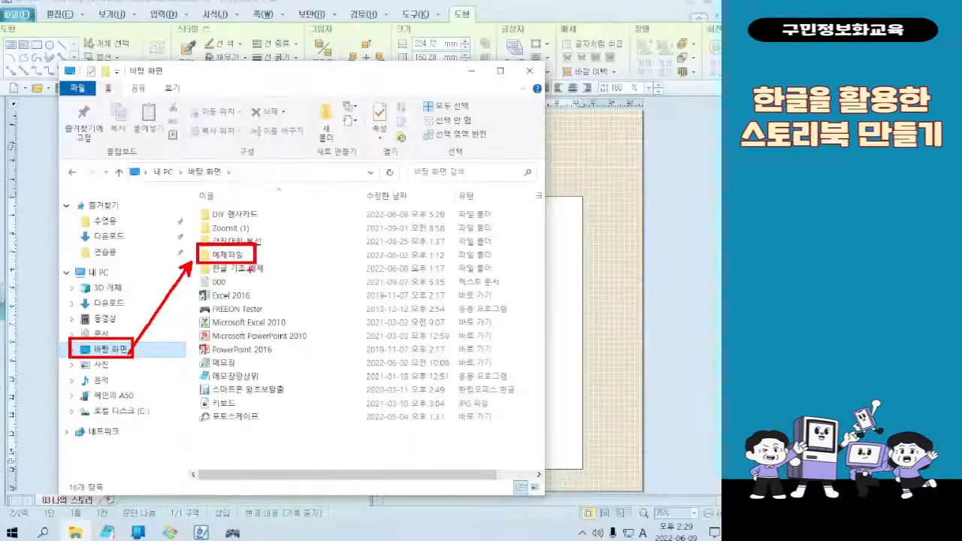
double_click(335, 167)
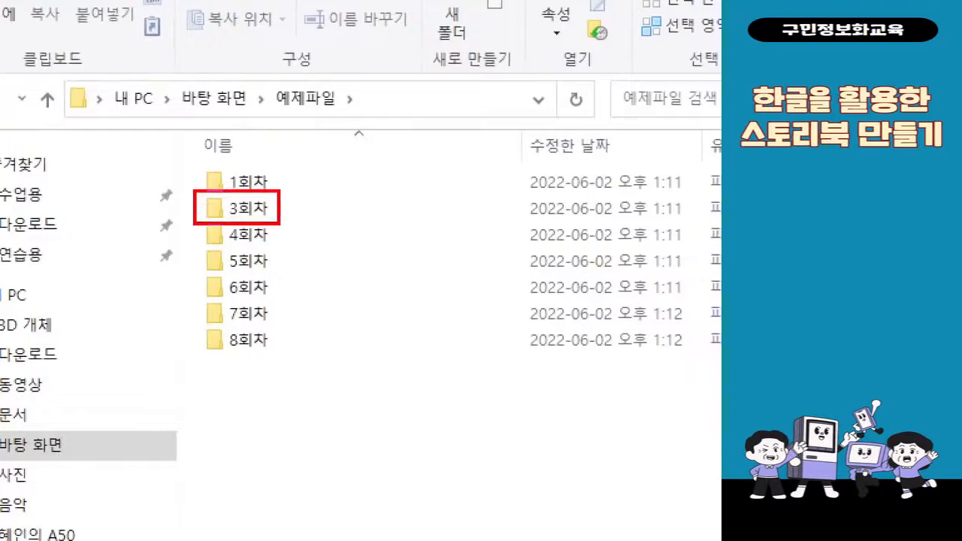
left_click_drag(242, 226, 149, 396)
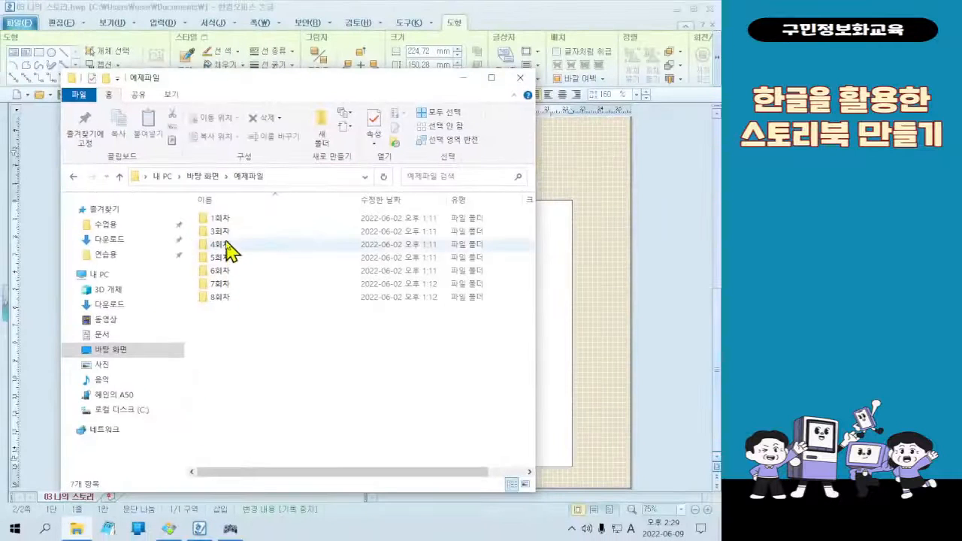
double_click(225, 235)
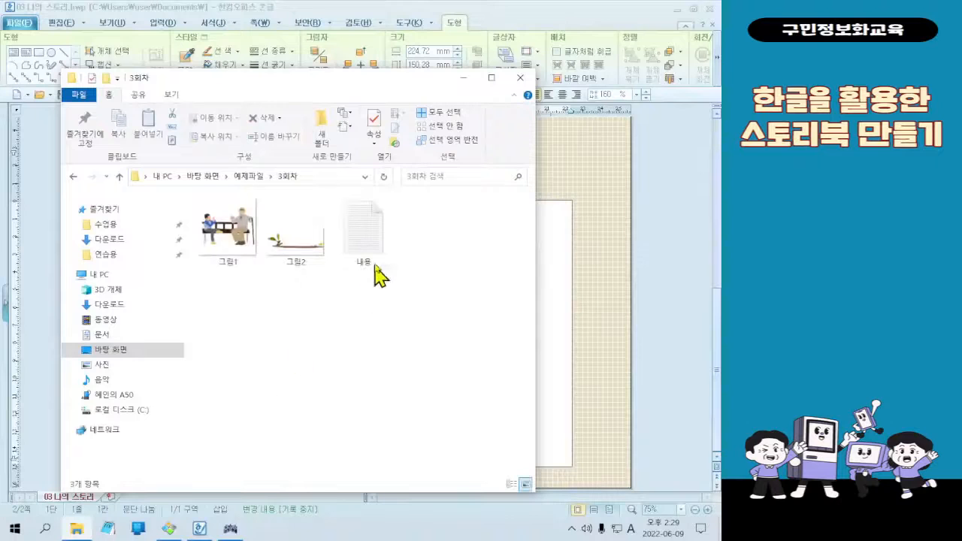
Step: Open the 내용 text file from the 3회차 folder in Notepad and look through its whole text
left_click(379, 258)
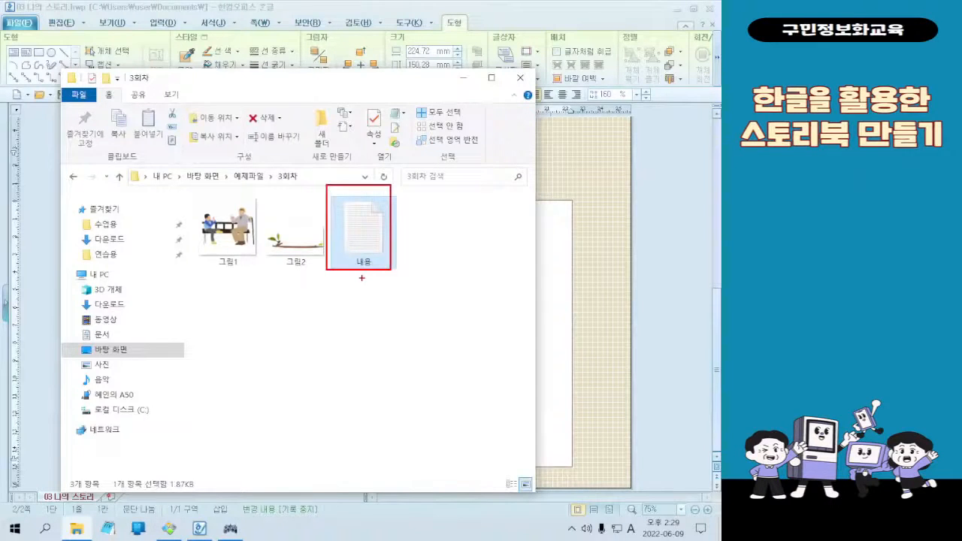
left_click_drag(362, 278, 224, 453)
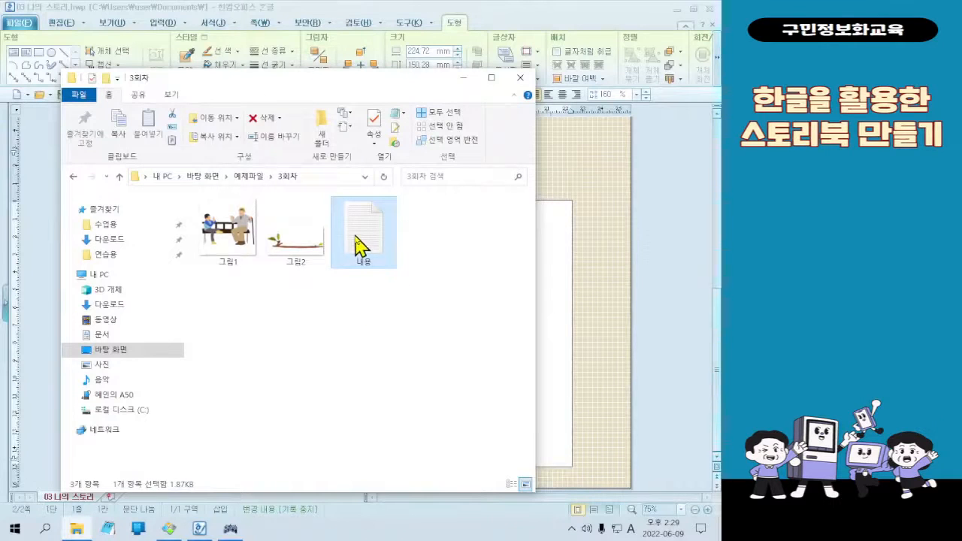
double_click(355, 237)
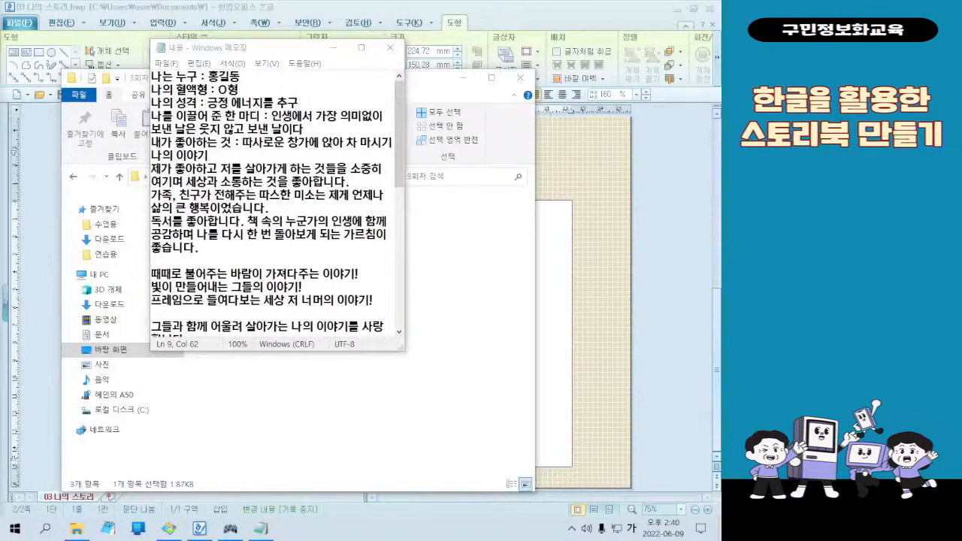
left_click(333, 274)
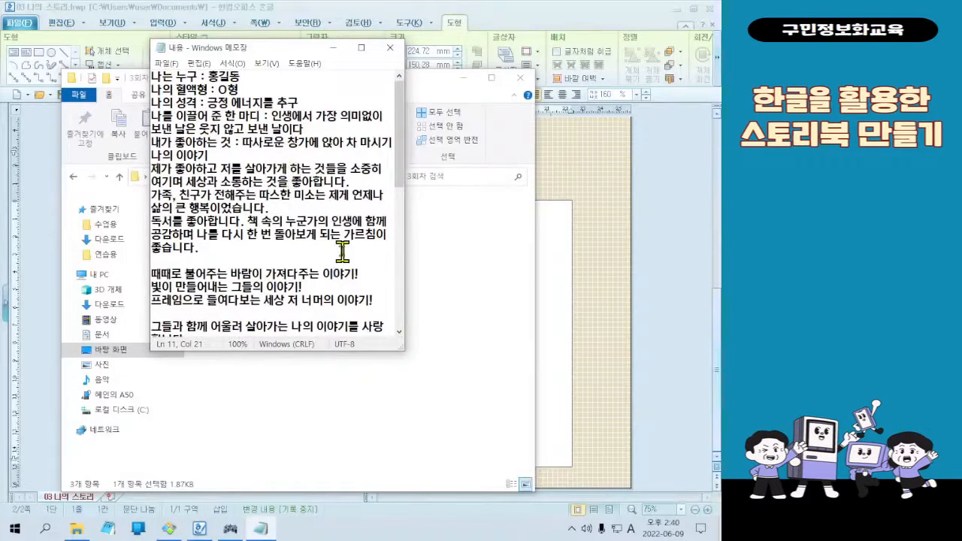
scroll(342, 252, "down", 6)
scroll(365, 197, "up", 6)
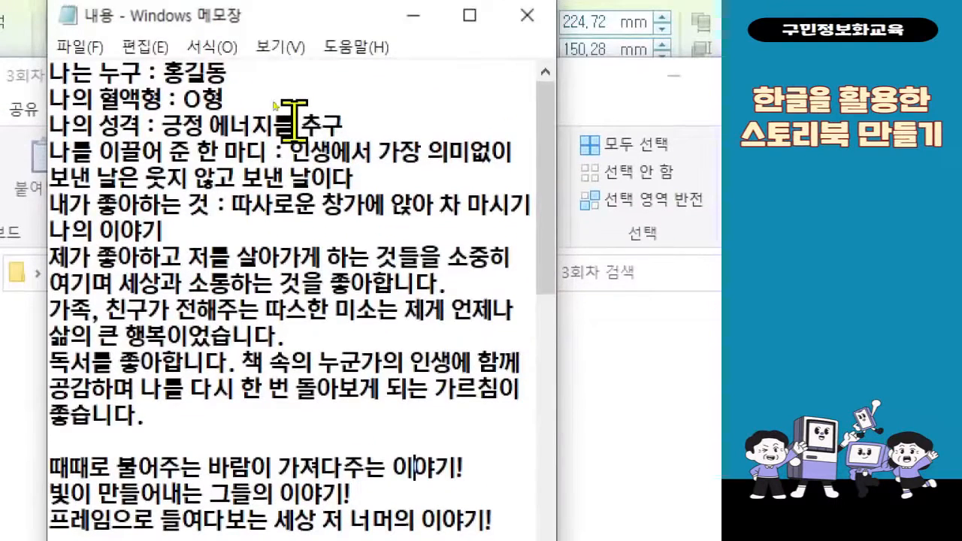
right_click(294, 66)
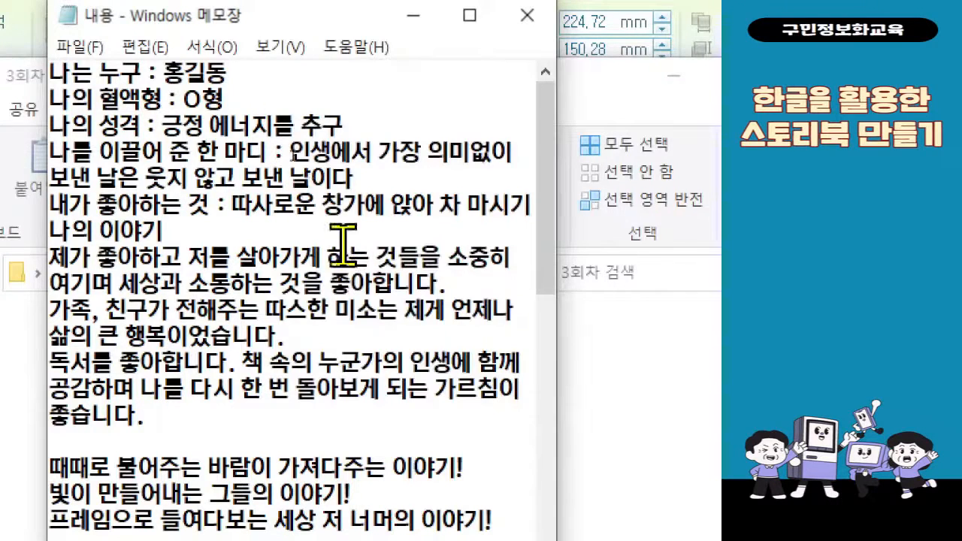
Step: Copy the entire text of the 내용 file in Notepad and return to the My Story page in the Hangul document
right_click(335, 230)
left_click(442, 402)
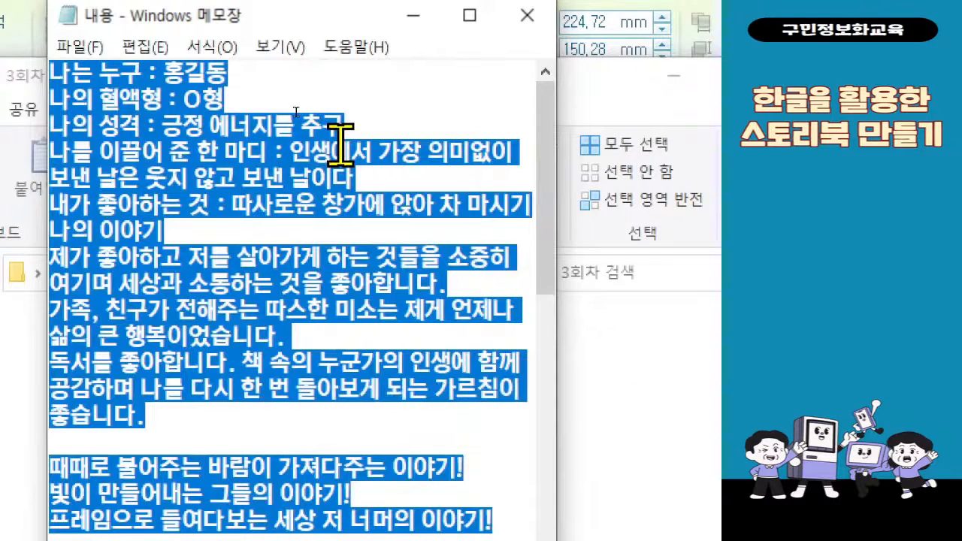
right_click(178, 172)
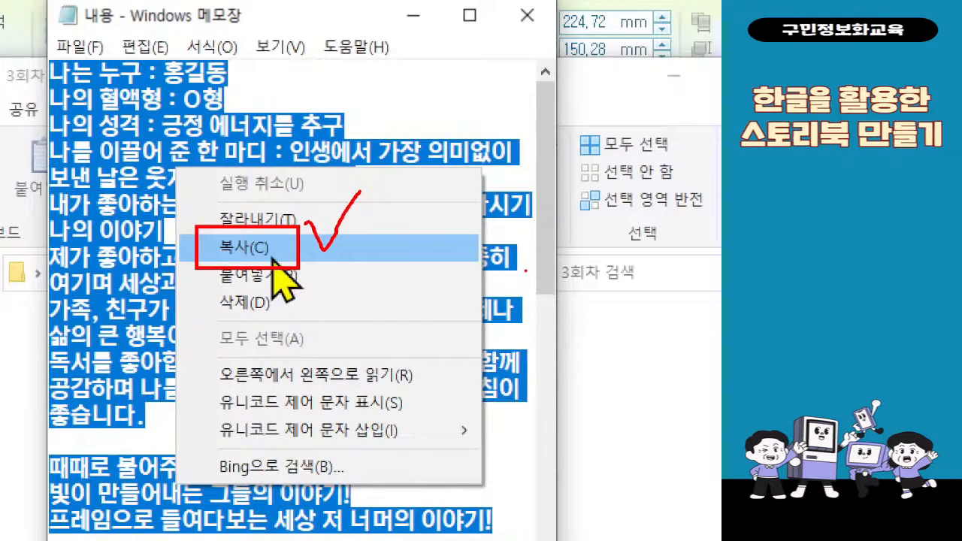
left_click(271, 248)
right_click(276, 168)
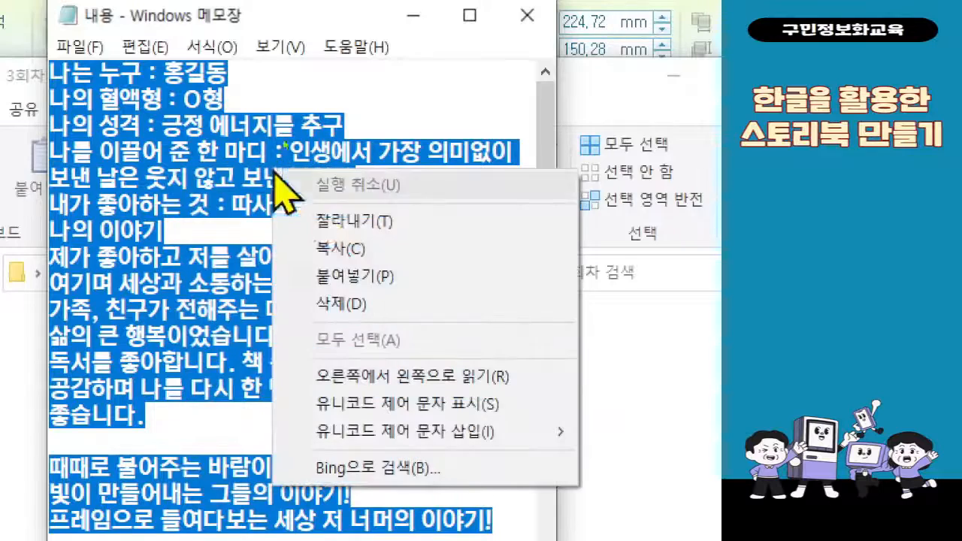
left_click(331, 248)
left_click(411, 15)
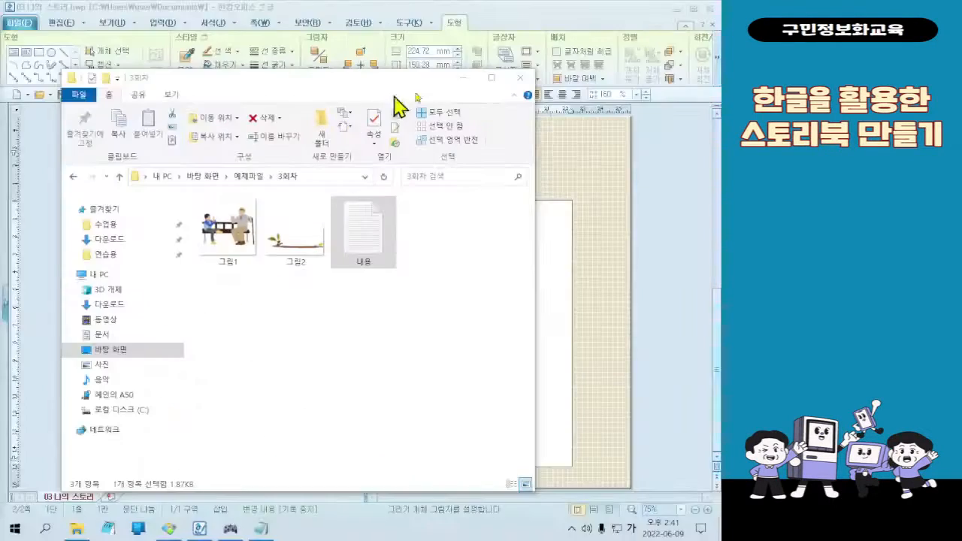
left_click(673, 132)
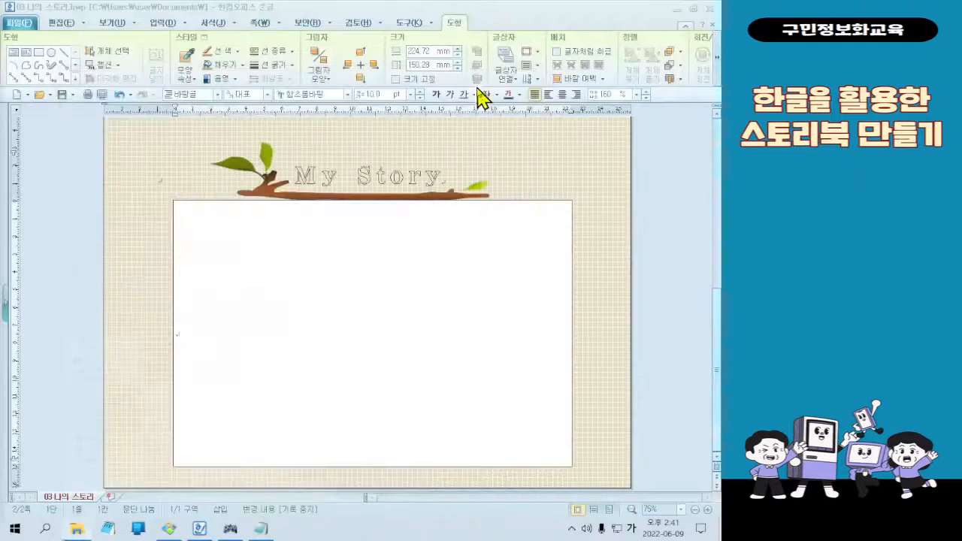
left_click(343, 302)
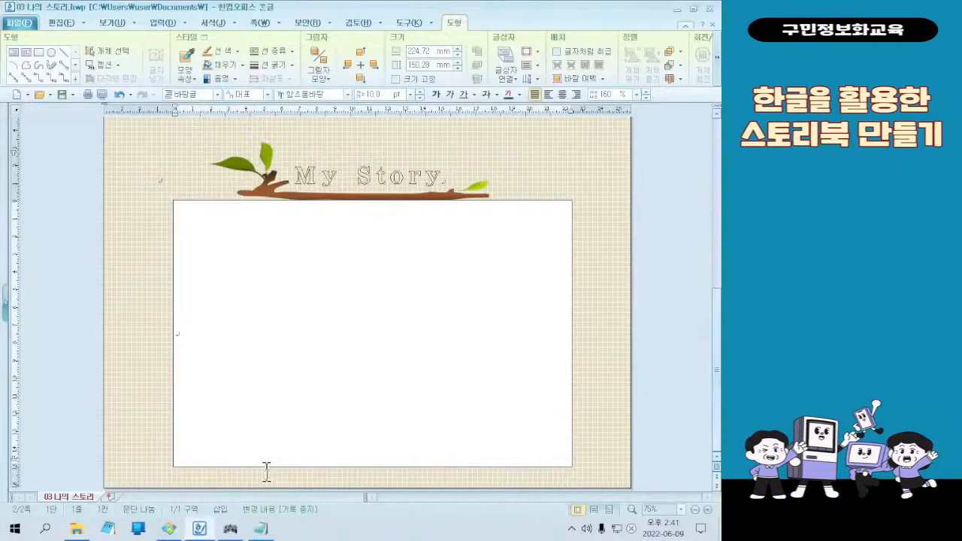
left_click(262, 529)
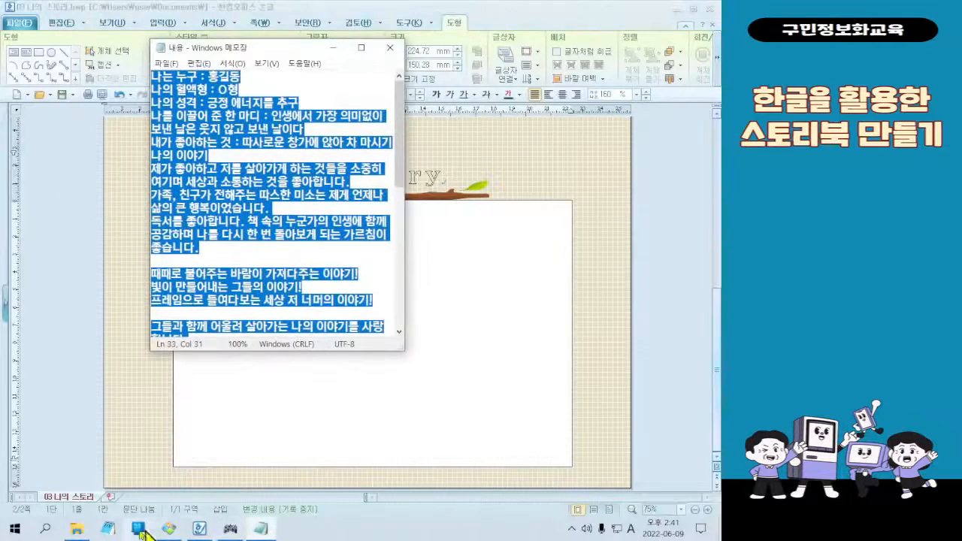
left_click(77, 529)
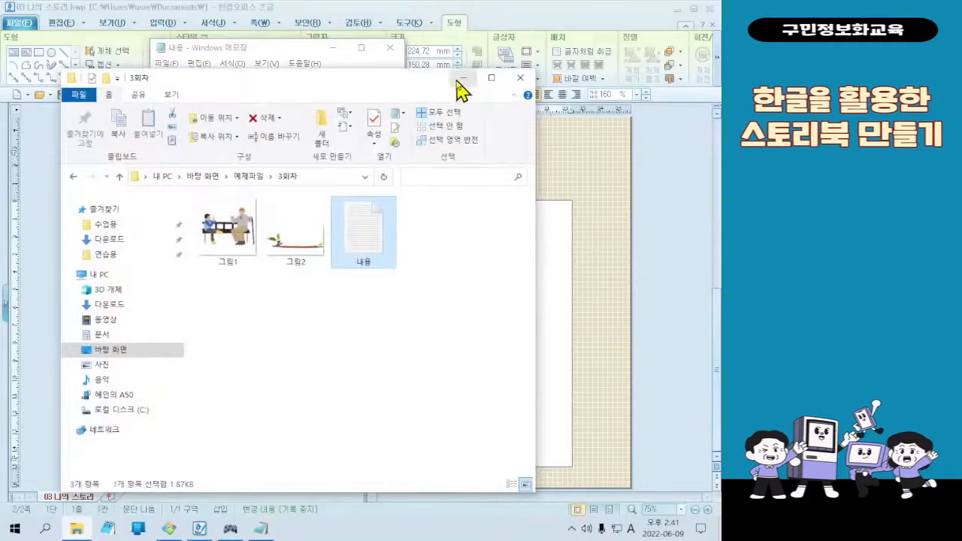
left_click(461, 78)
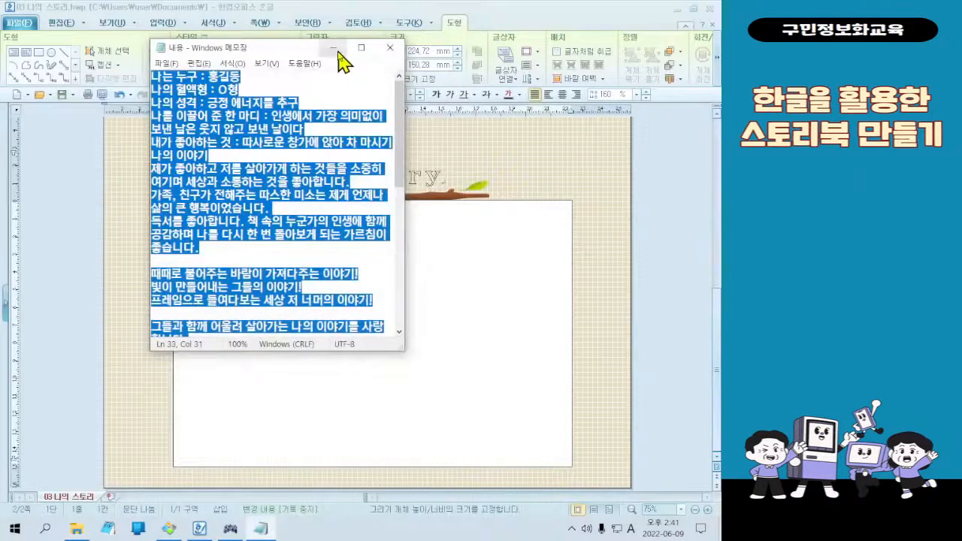
left_click(335, 49)
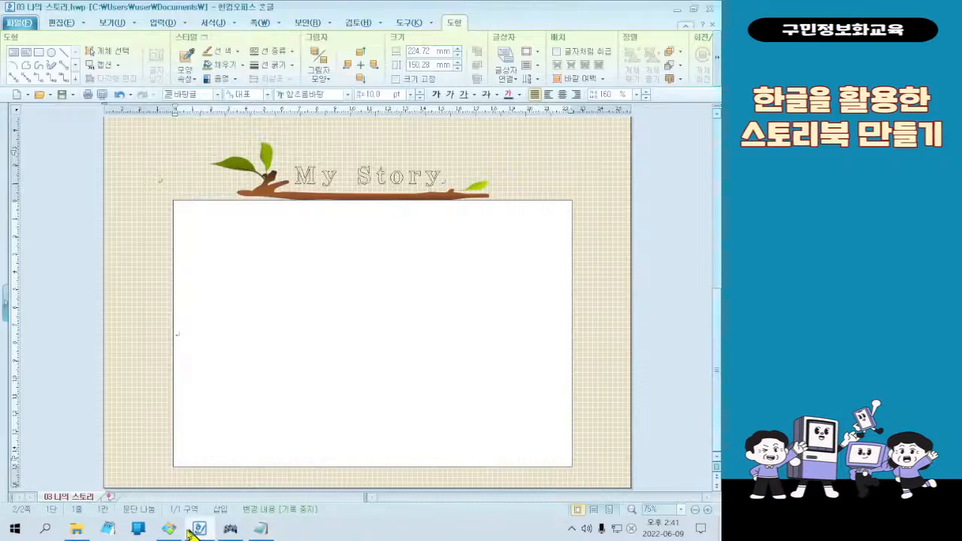
left_click(77, 529)
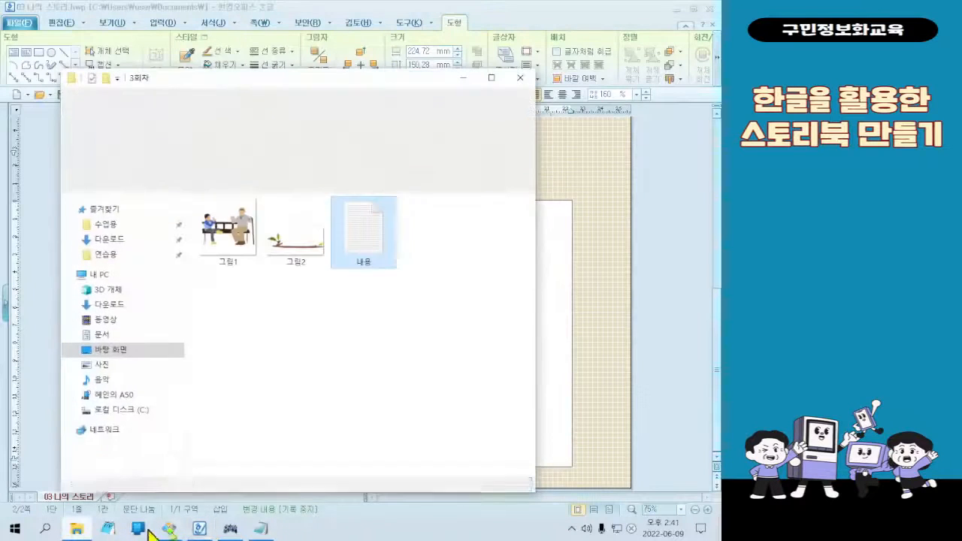
left_click(261, 530)
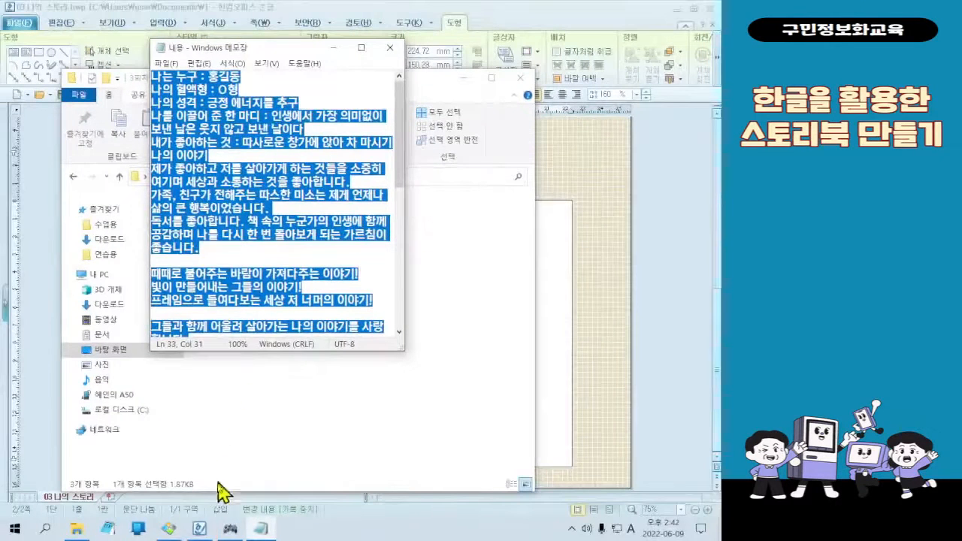
Step: Switch to the Hangul document and paste the copied 내용 text into the empty text box below the branch
left_click(199, 531)
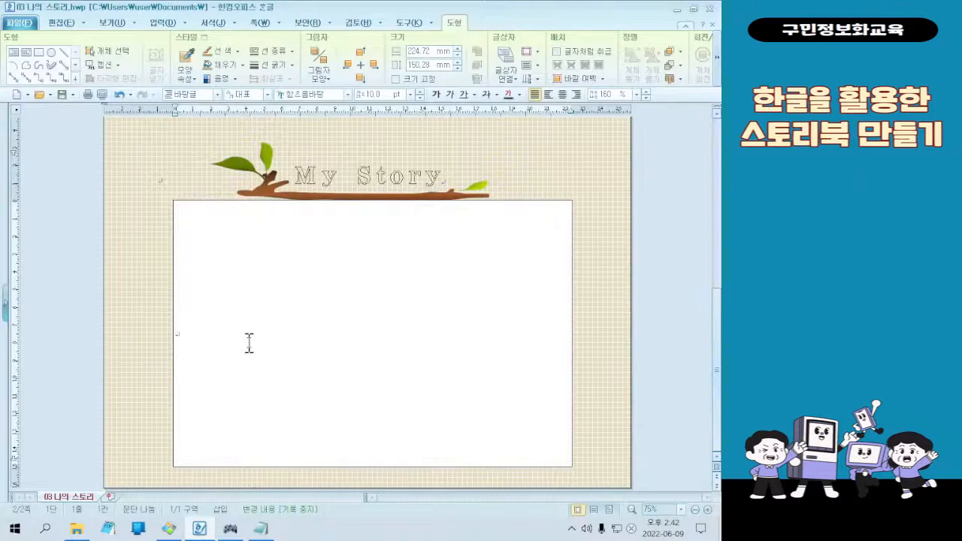
left_click(203, 335)
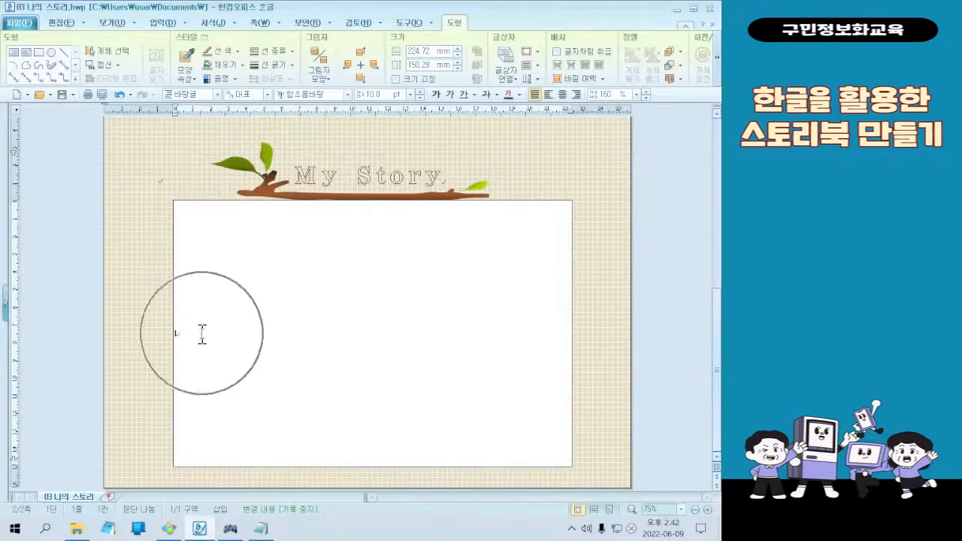
left_click(202, 335)
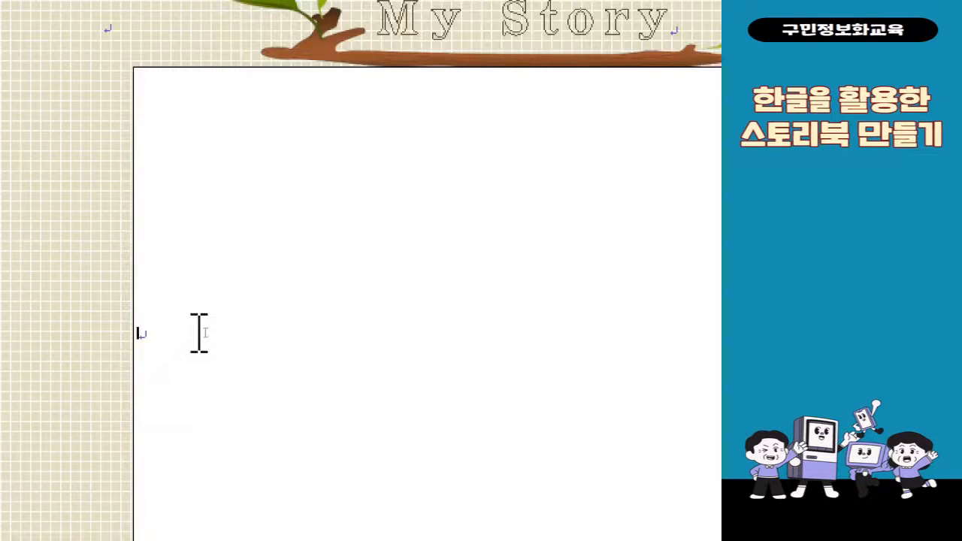
right_click(198, 332)
right_click(287, 305)
left_click(314, 311)
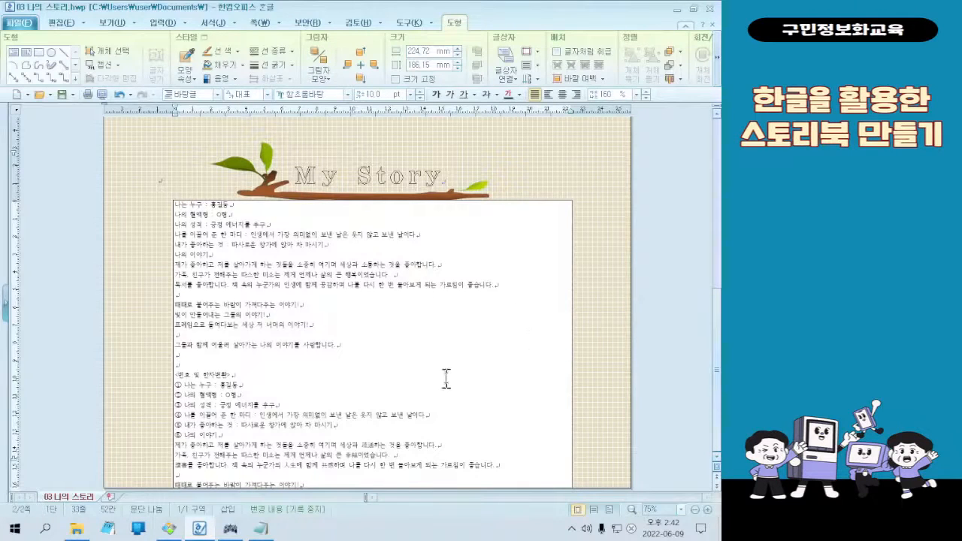
Step: Check the finished example and delete the pasted block from the <번호 및 한자변환> heading through its 때때로 불어주는 바람이 line
scroll(467, 328, "up", 1)
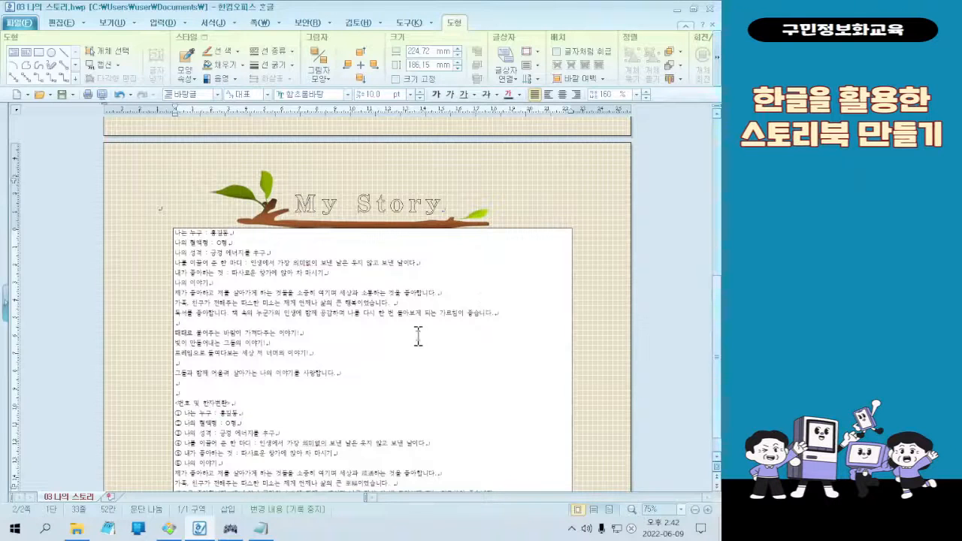
scroll(419, 335, "down", 1)
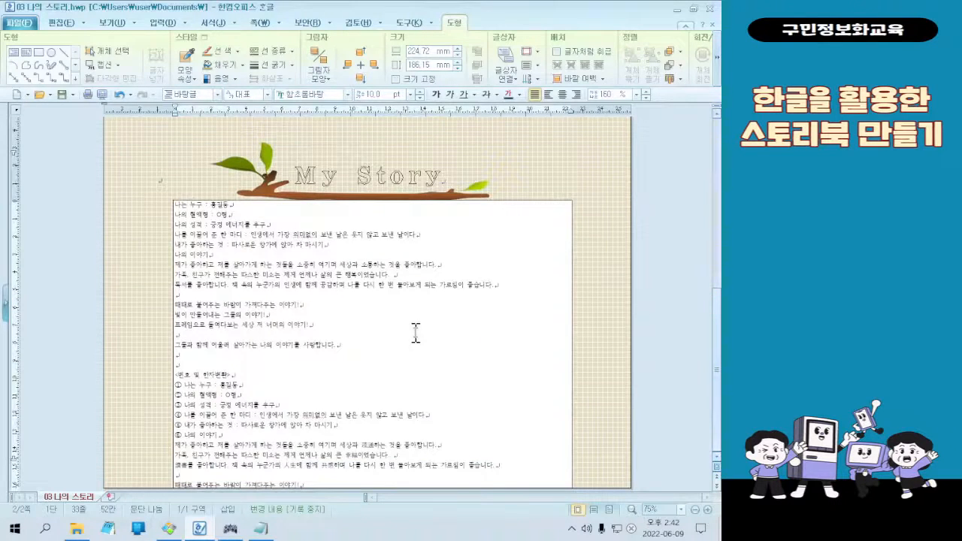
left_click(179, 526)
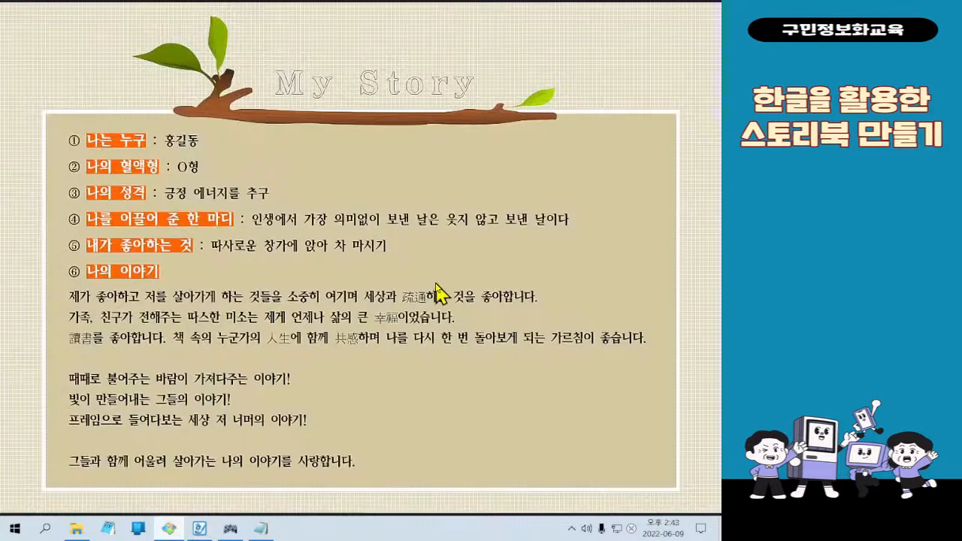
left_click(171, 529)
left_click(171, 529)
left_click(171, 529)
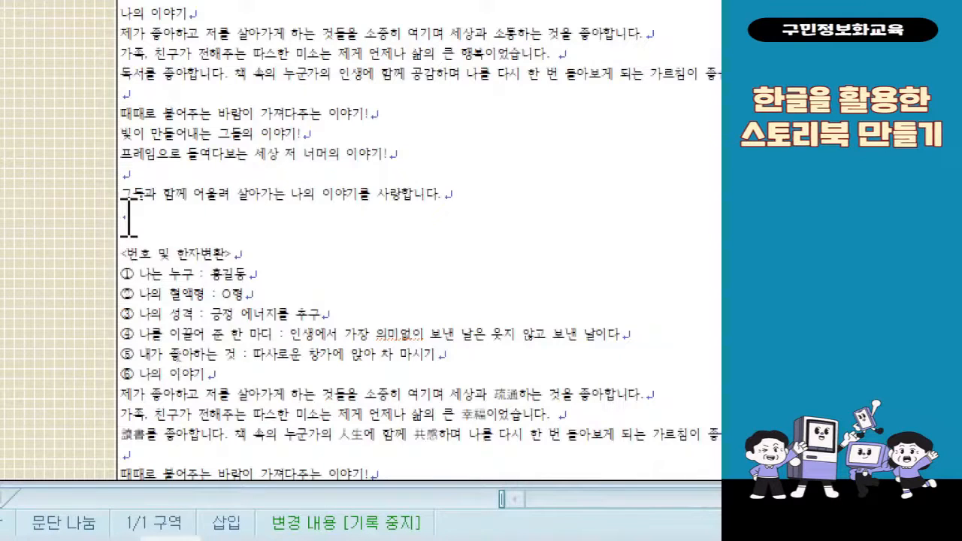
left_click_drag(176, 242, 464, 475)
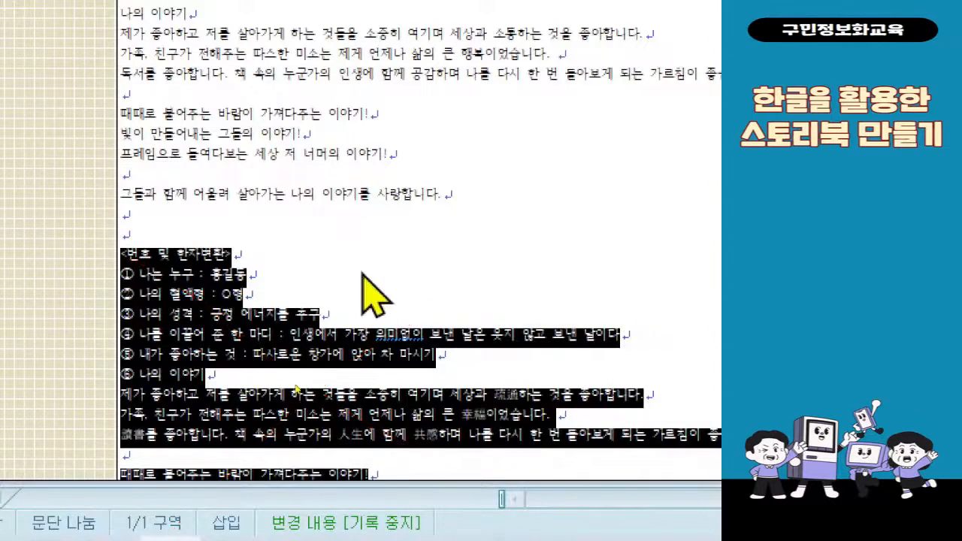
key("Delete")
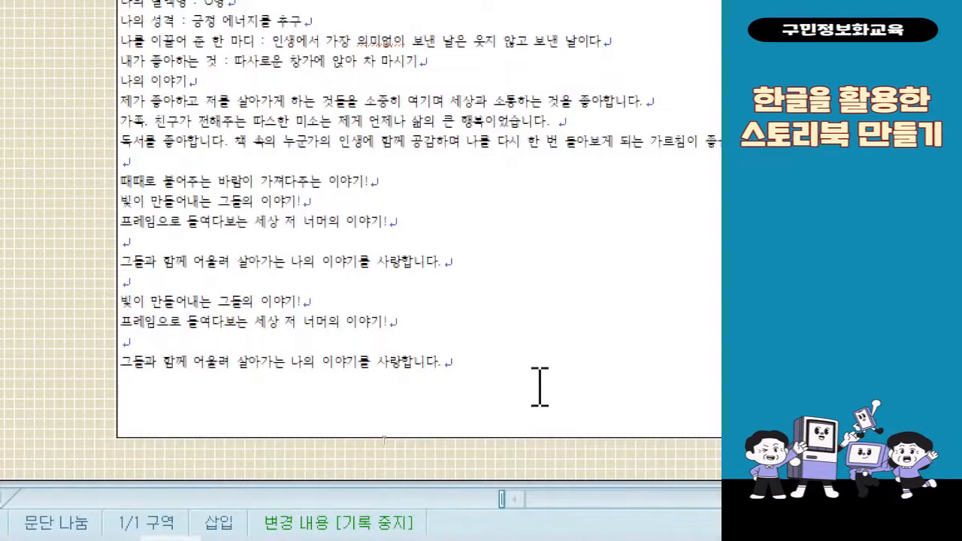
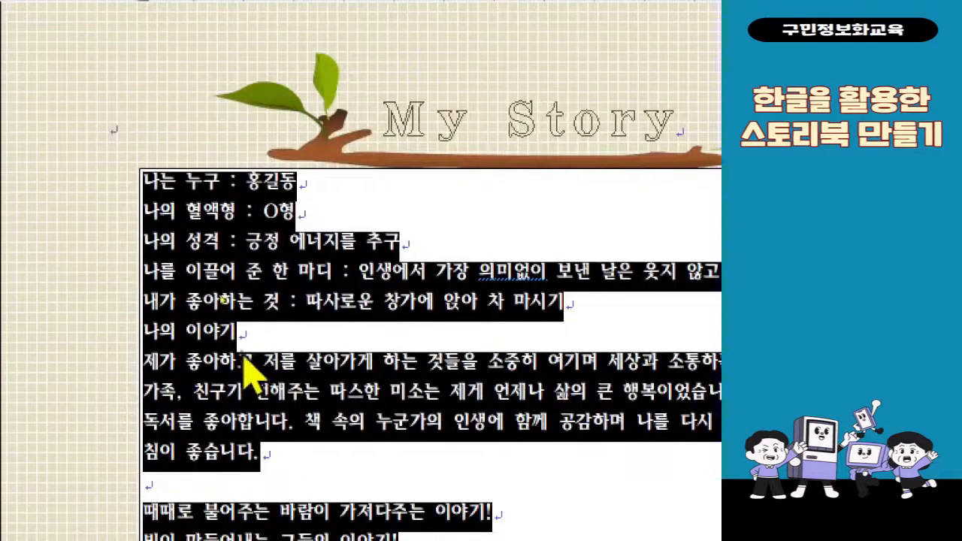
Step: Set the character spacing of all the text in the text box to -7%
right_click(231, 367)
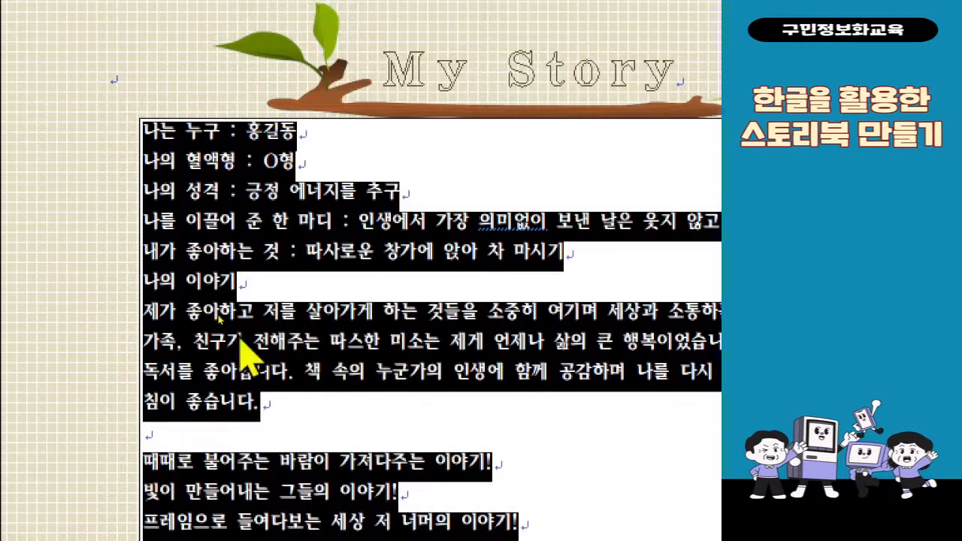
right_click(229, 350)
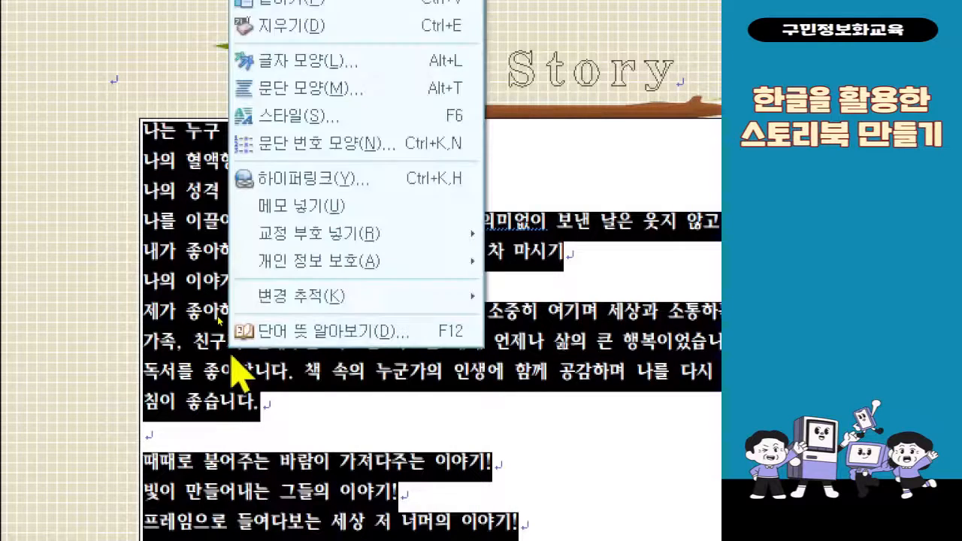
left_click(389, 64)
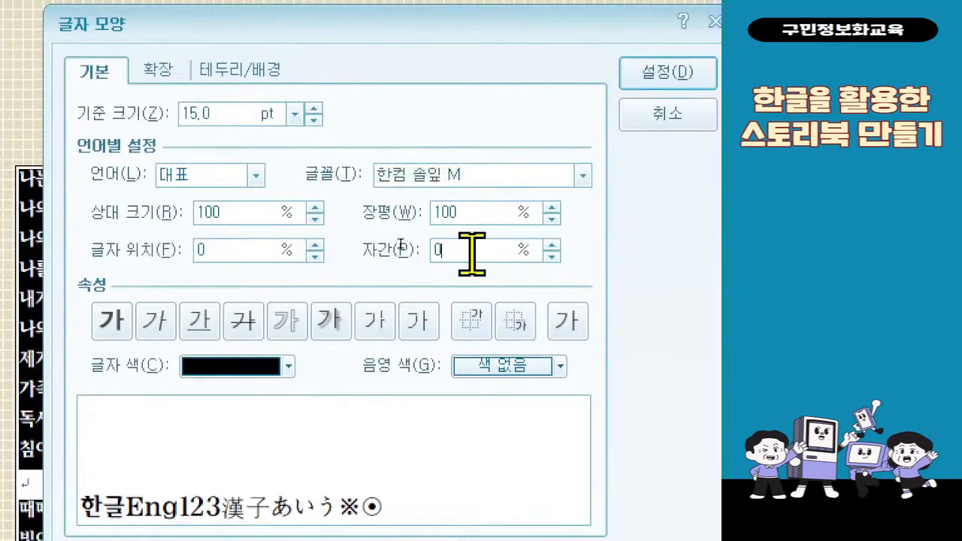
left_click(472, 253)
key("BackSpace")
type("-7")
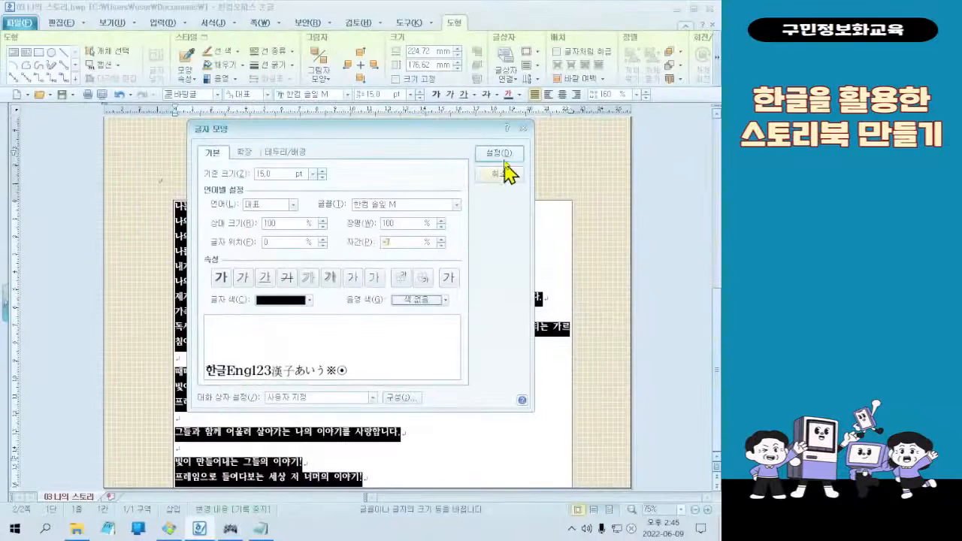
left_click(667, 71)
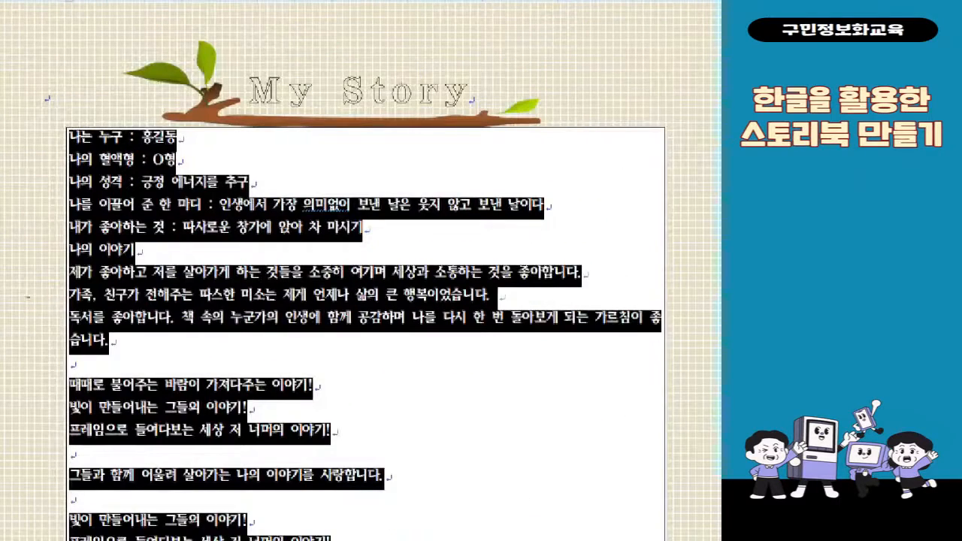
Step: Widen the My Story text box on both sides to about 260 mm
left_click_drag(29, 296, 720, 356)
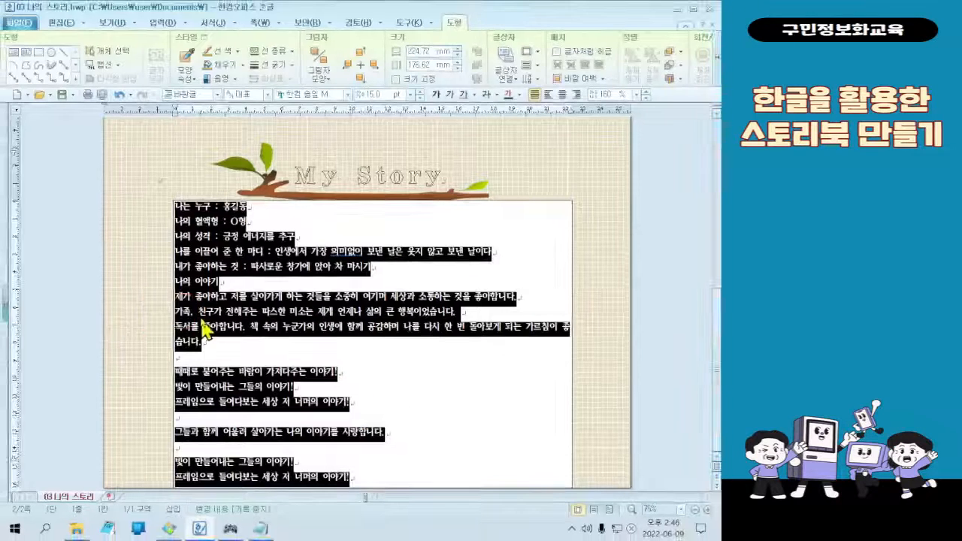
left_click(84, 306)
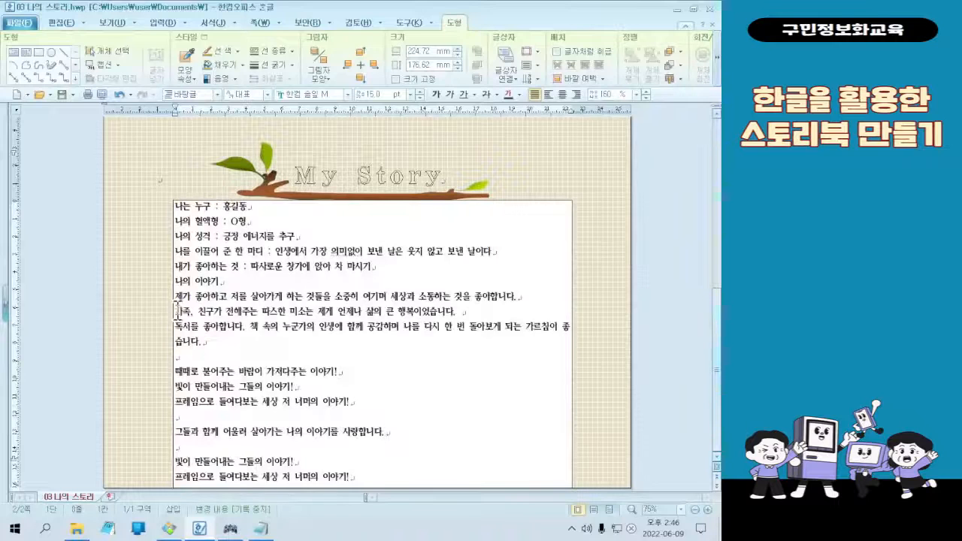
left_click(174, 310)
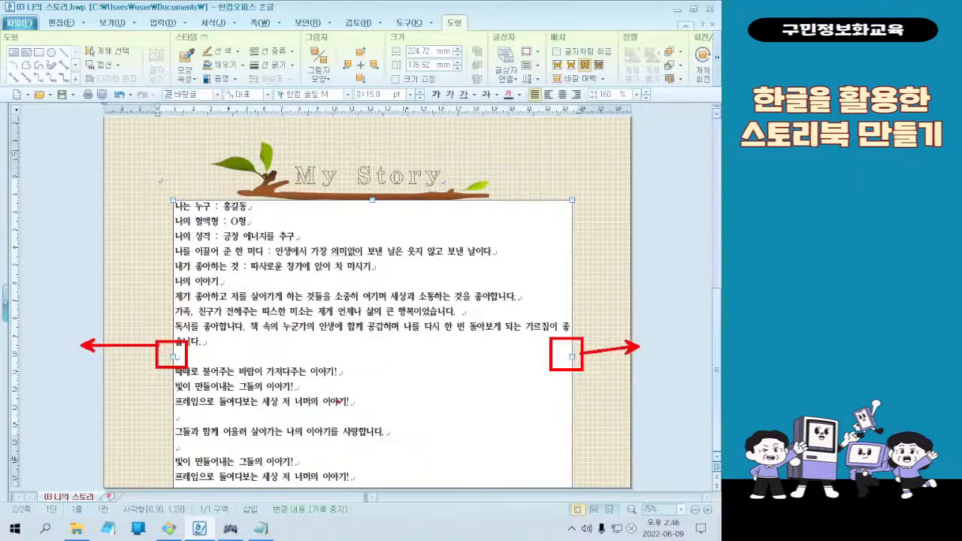
left_click_drag(172, 357, 137, 345)
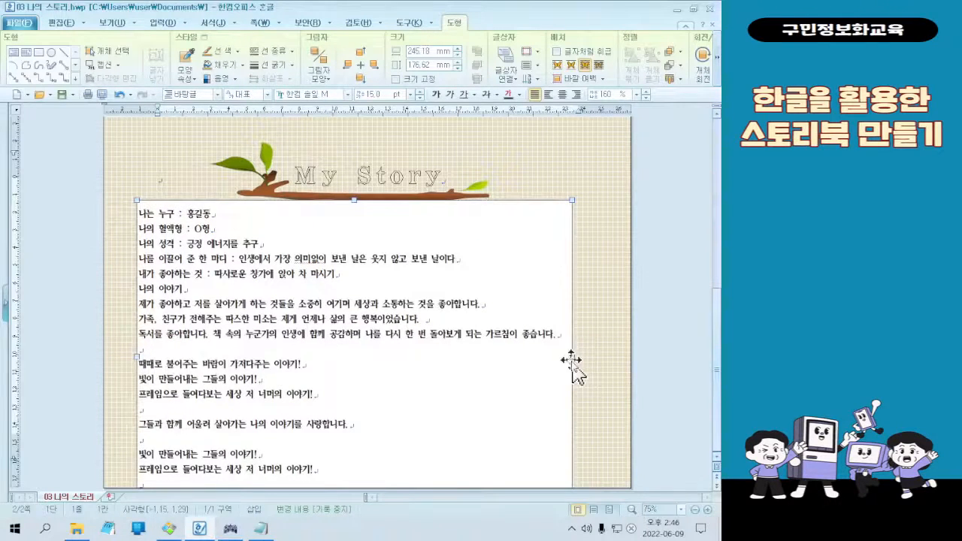
left_click_drag(571, 357, 598, 356)
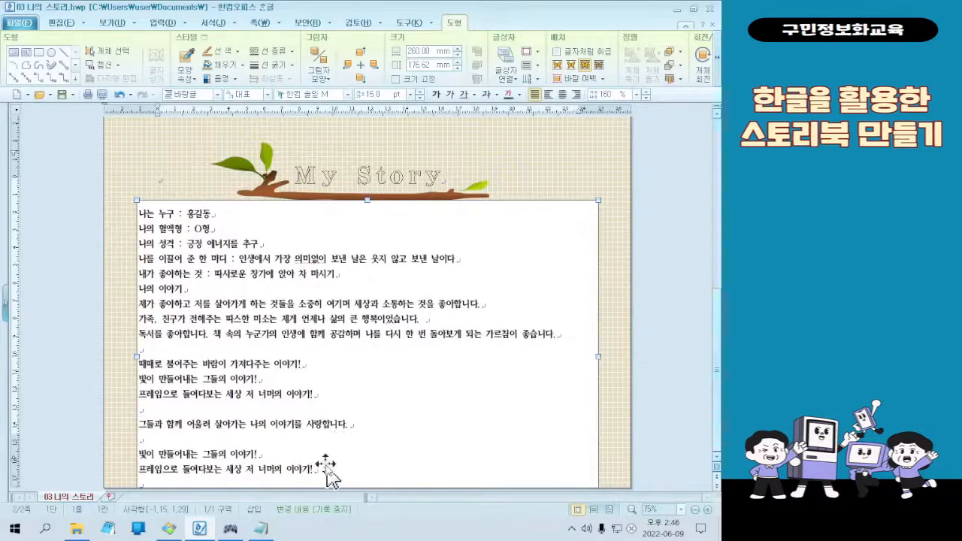
Step: Delete the blank line after the last 프레임으로 들여다보는 세상 line in the text box
left_click(174, 163)
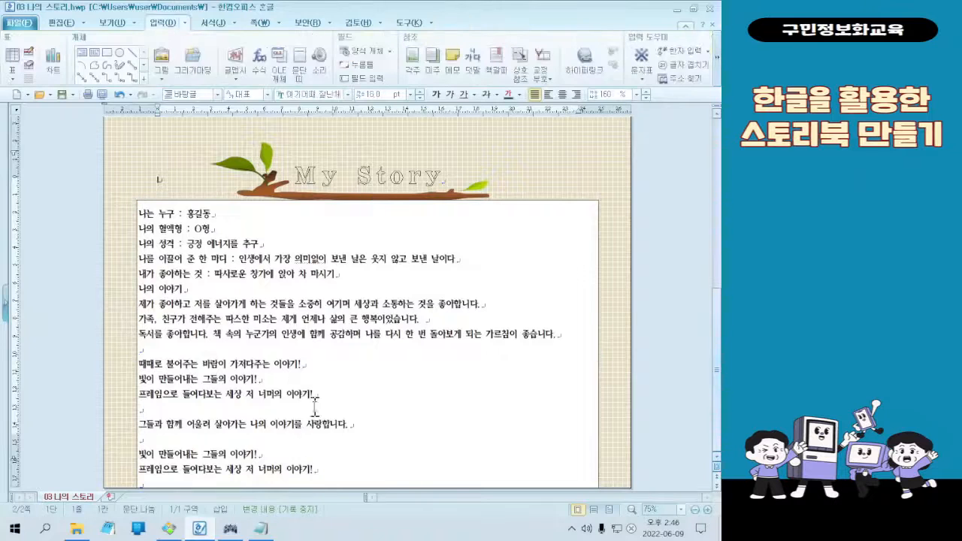
left_click(341, 470)
key("Delete")
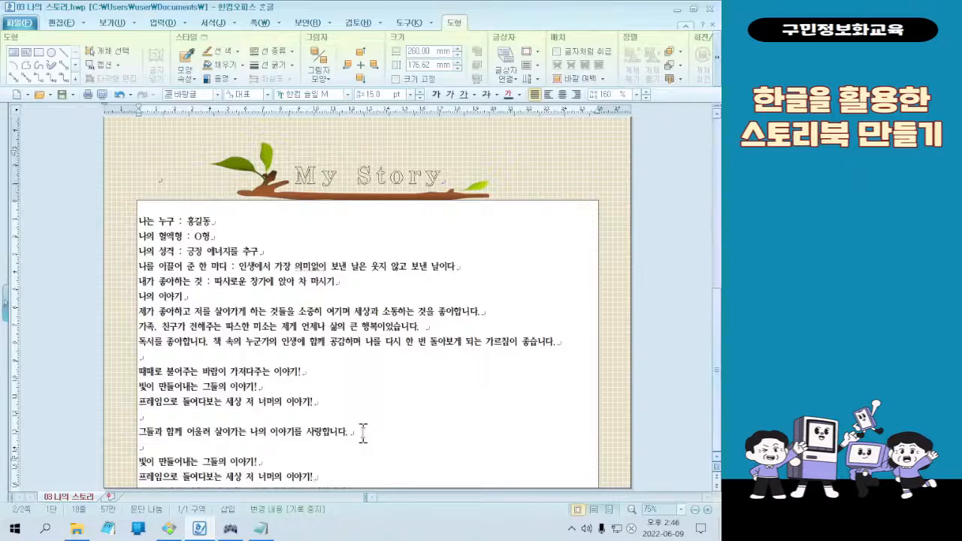
mouse_move(306, 462)
left_mouse_down()
mouse_move(297, 508)
mouse_move(296, 463)
left_mouse_up()
left_click(323, 476)
type("그들과 함께 어울려 살아가는 나의 이야기를 사랑합니다.")
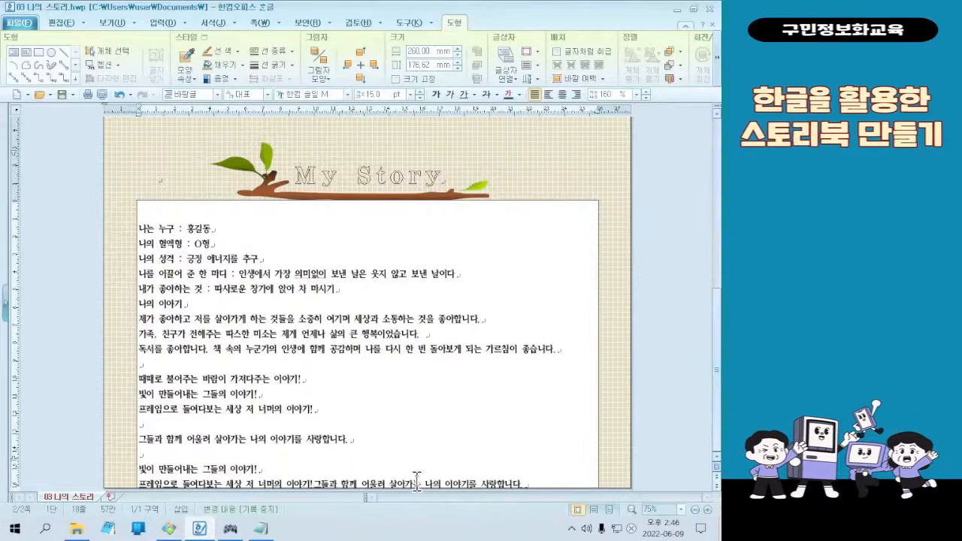
key("ctrl+z")
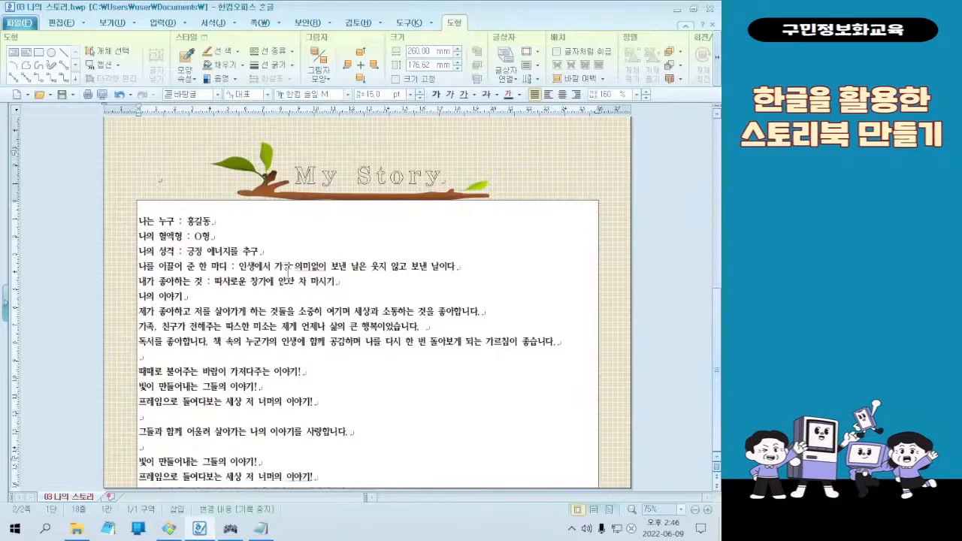
Step: Move the story text box up so its upper edge overlaps the lower part of the My Story title
left_click(190, 200)
left_click_drag(190, 199, 190, 176)
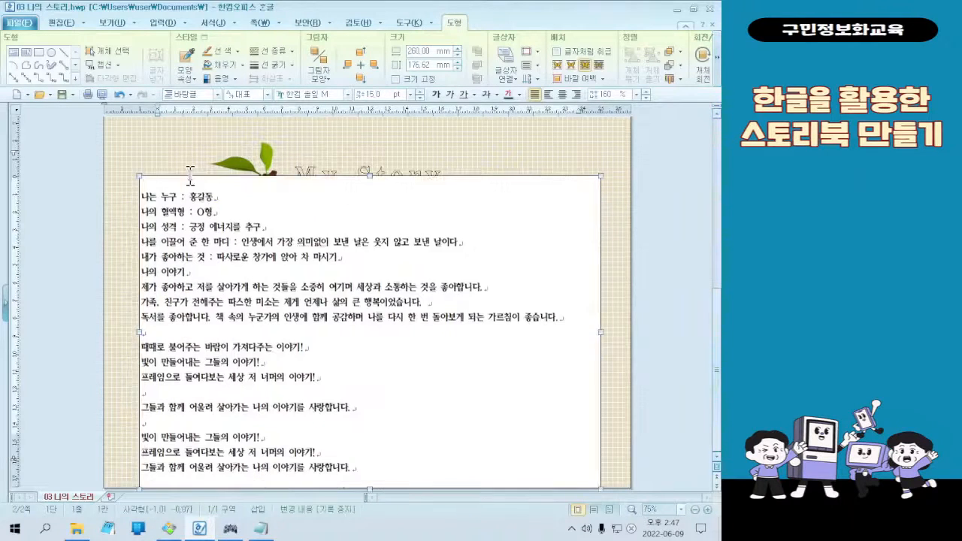
left_click(190, 179)
left_click(190, 180)
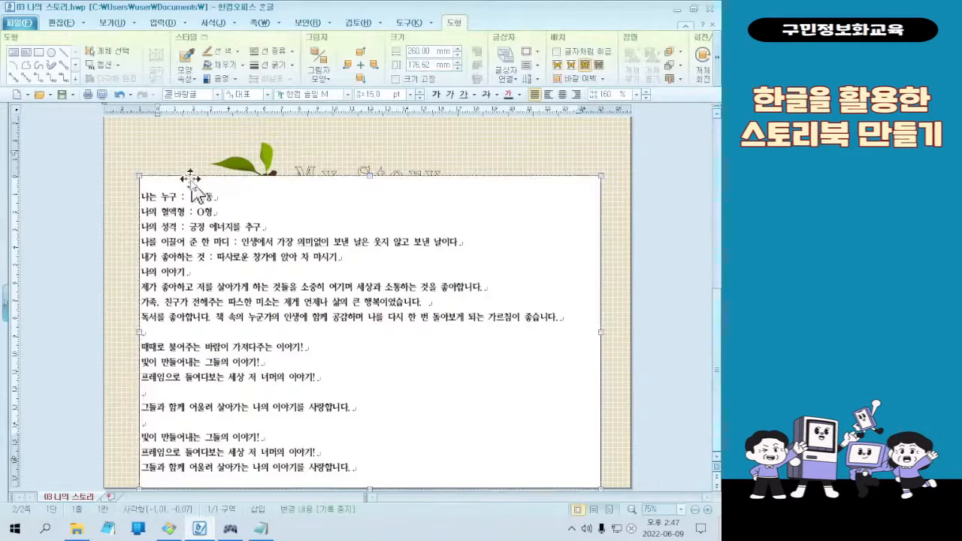
left_click(98, 278)
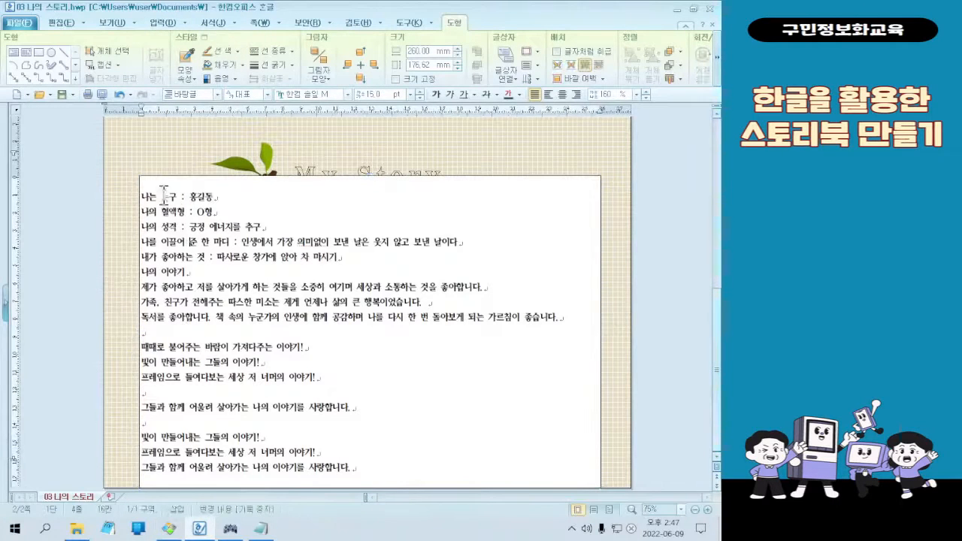
Step: Shorten the text box from its lower edge to a height of about 168 mm
scroll(346, 216, "up", 3)
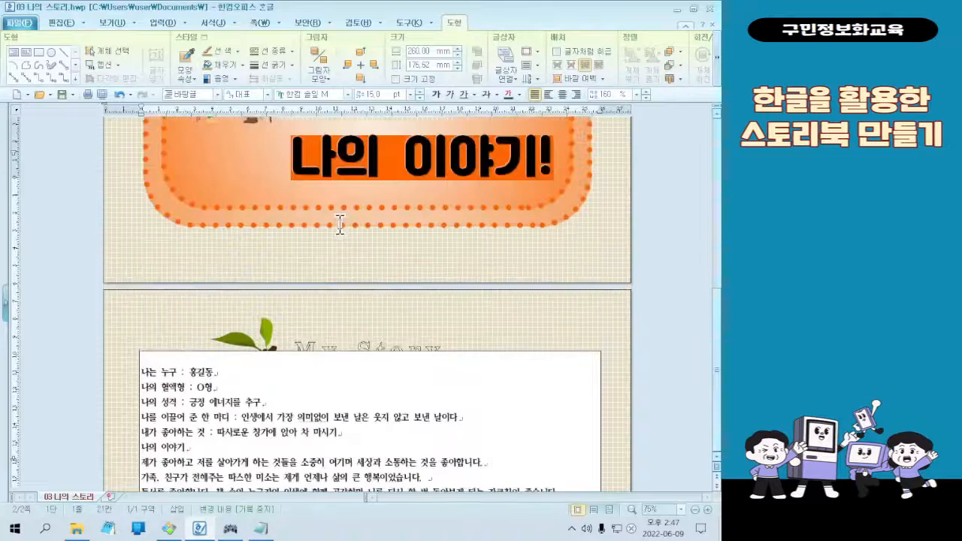
left_click(296, 348)
left_click(254, 393)
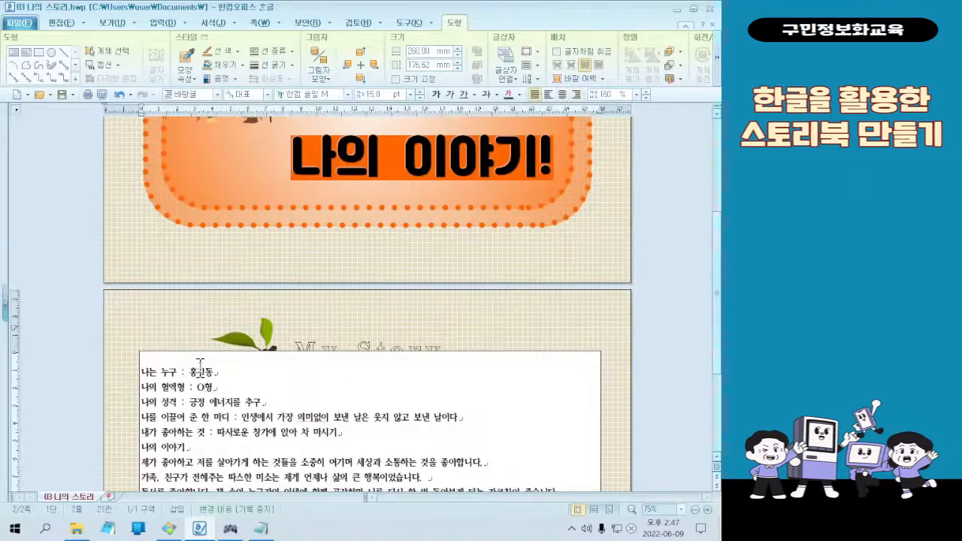
scroll(282, 383, "down", 2)
scroll(308, 409, "down", 2)
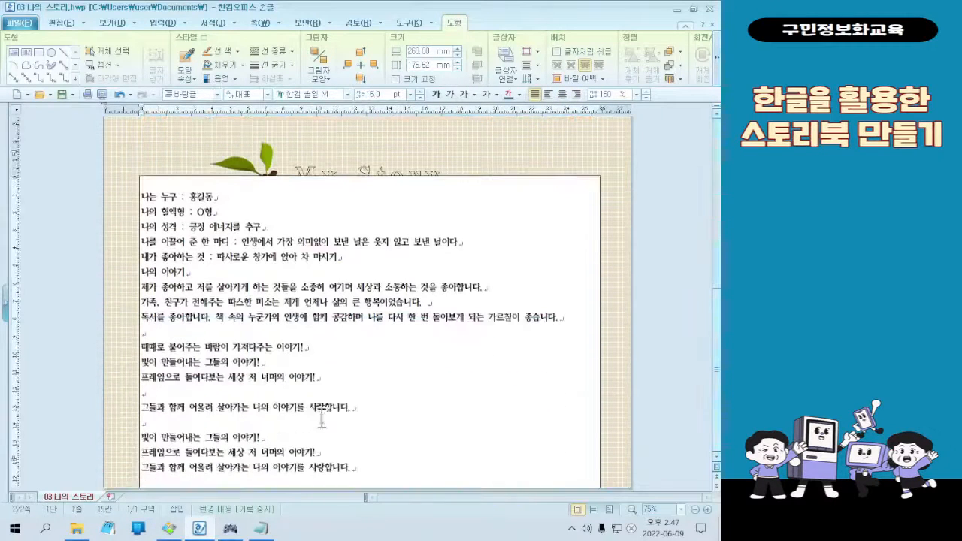
left_click(376, 466)
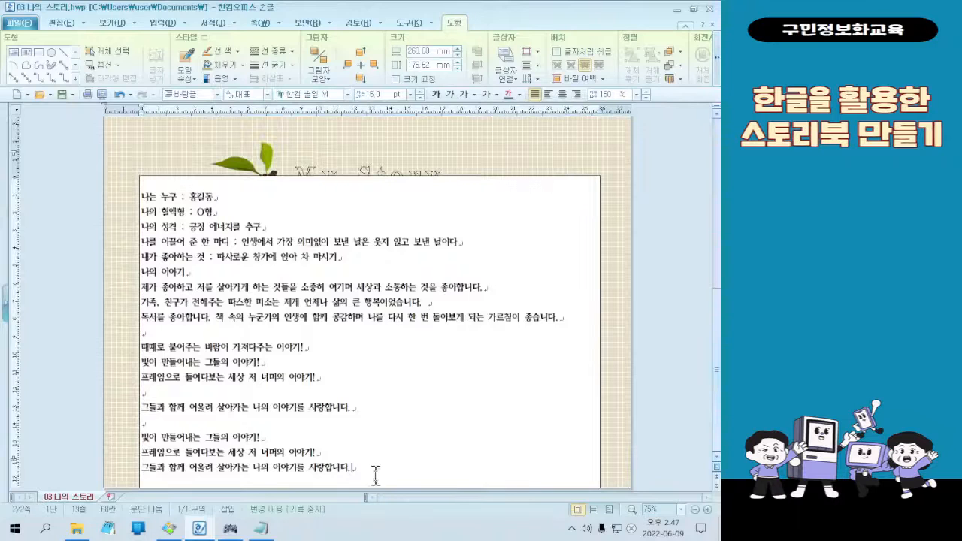
left_click(396, 177)
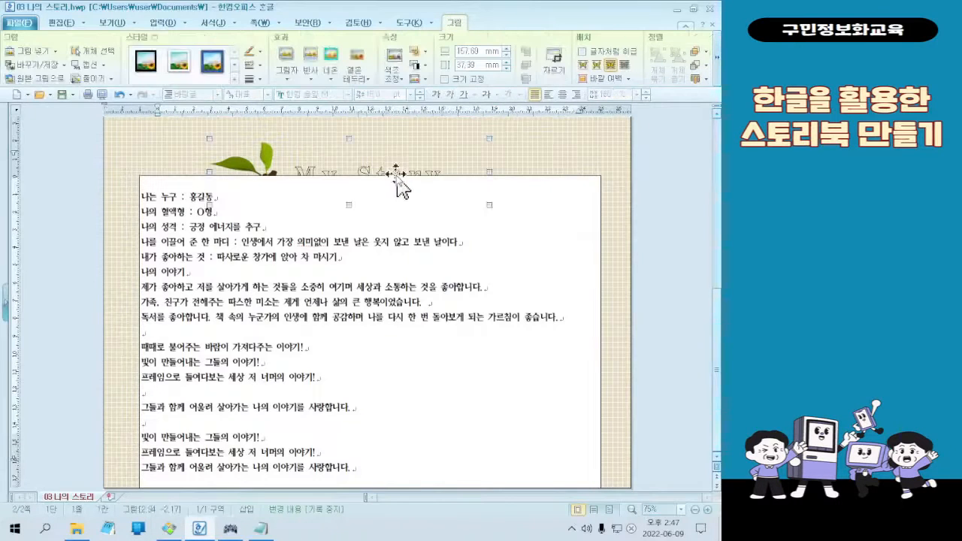
left_click(574, 176)
left_click_drag(369, 489, 370, 474)
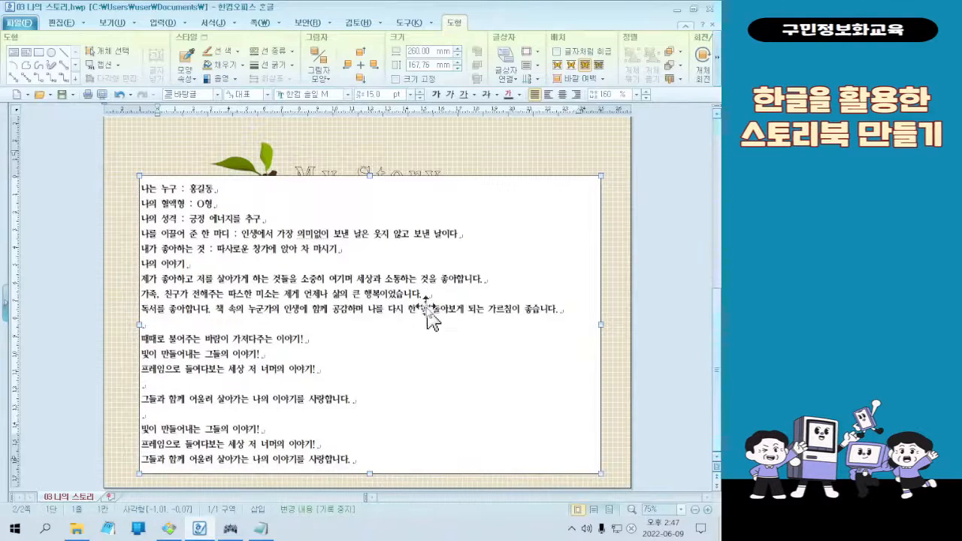
left_click(427, 164)
left_click_drag(424, 147, 460, 193)
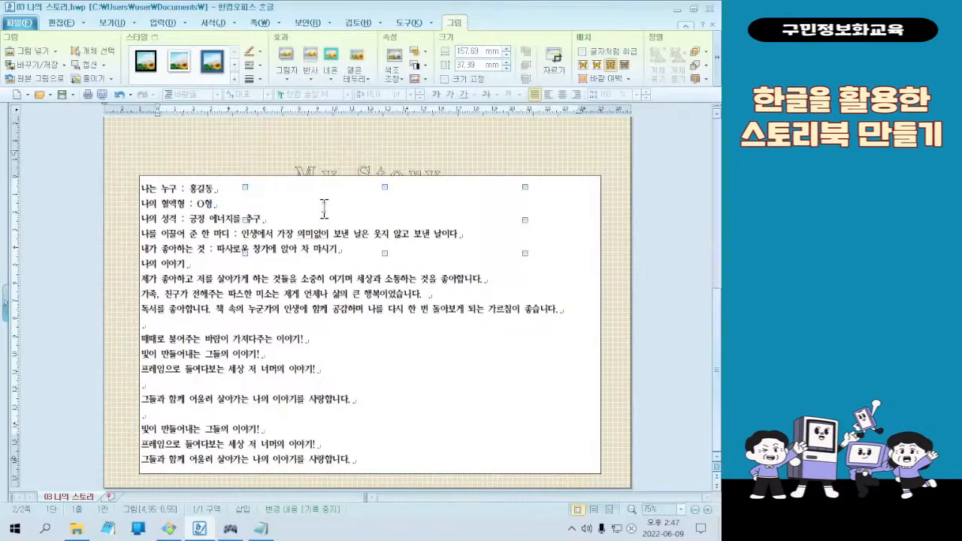
key("ctrl+z")
Step: Move the My Story title up above the text box and place the branch picture directly beneath the title
left_click_drag(265, 164, 167, 173)
left_click(415, 159)
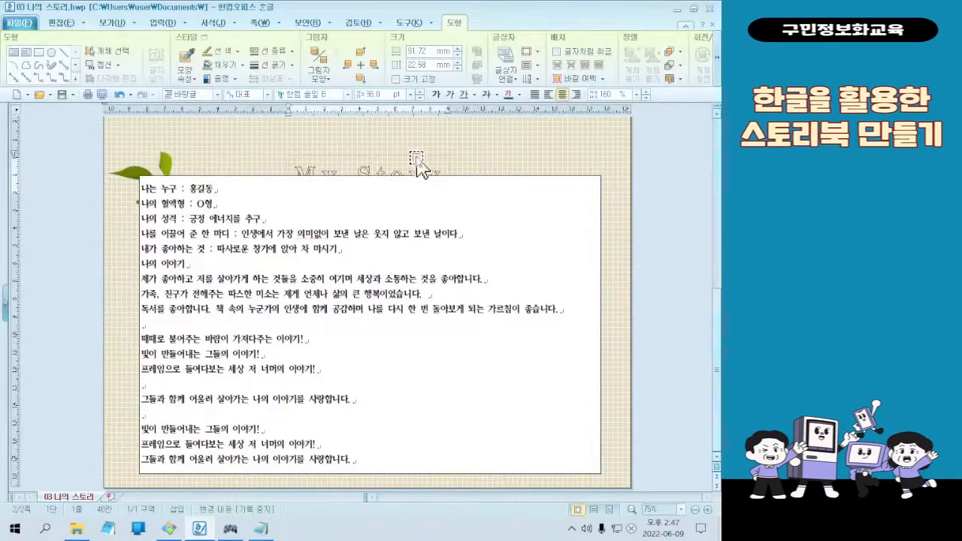
left_click(418, 153)
left_click_drag(417, 151, 416, 148)
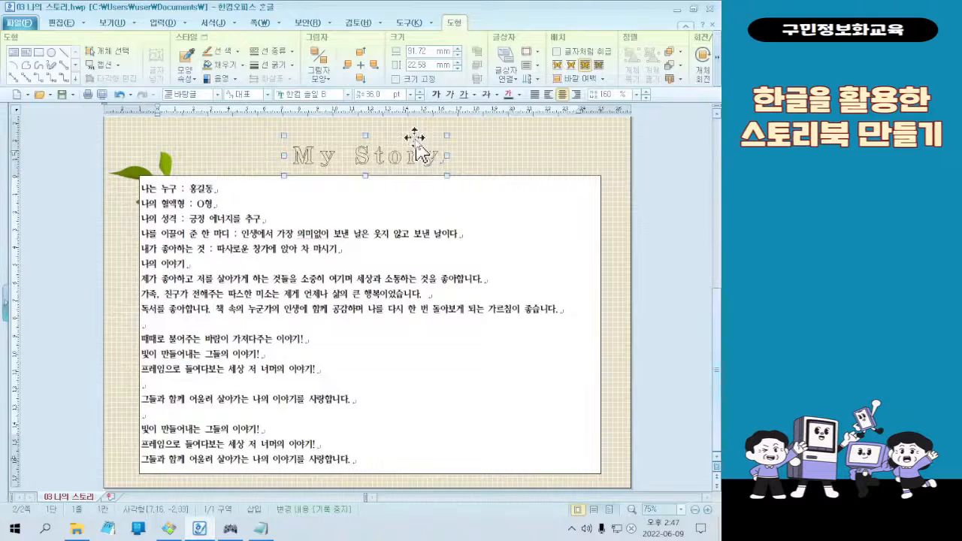
scroll(422, 154, "up", 1)
left_click_drag(140, 203, 239, 177)
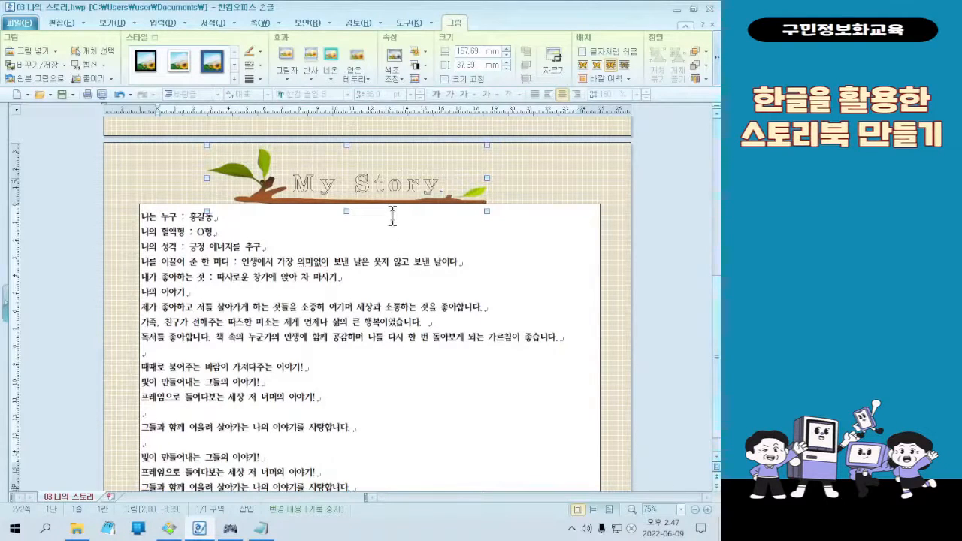
Step: Send the branch picture to the back (맨 뒤로), behind the other objects
scroll(433, 287, "down", 1)
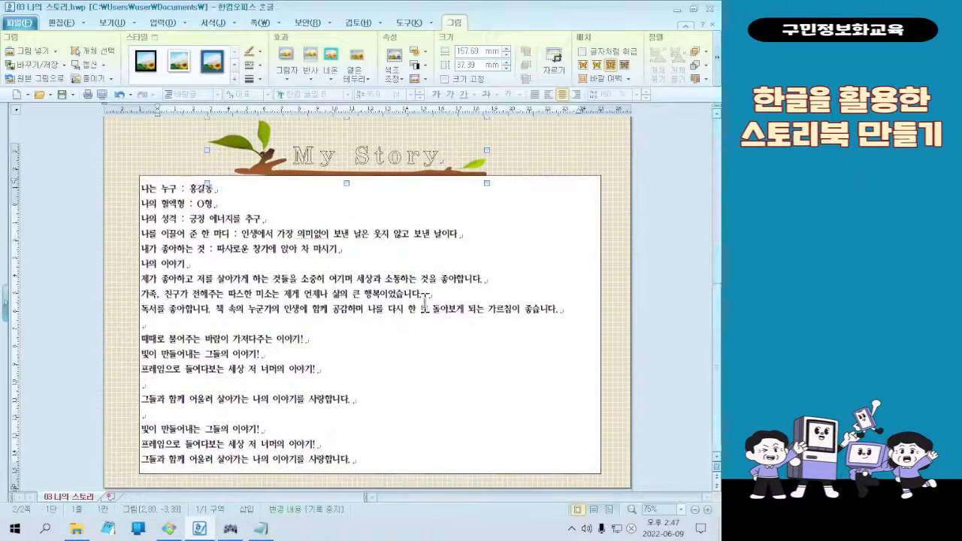
scroll(429, 293, "up", 2)
scroll(424, 299, "down", 1)
scroll(423, 299, "up", 1)
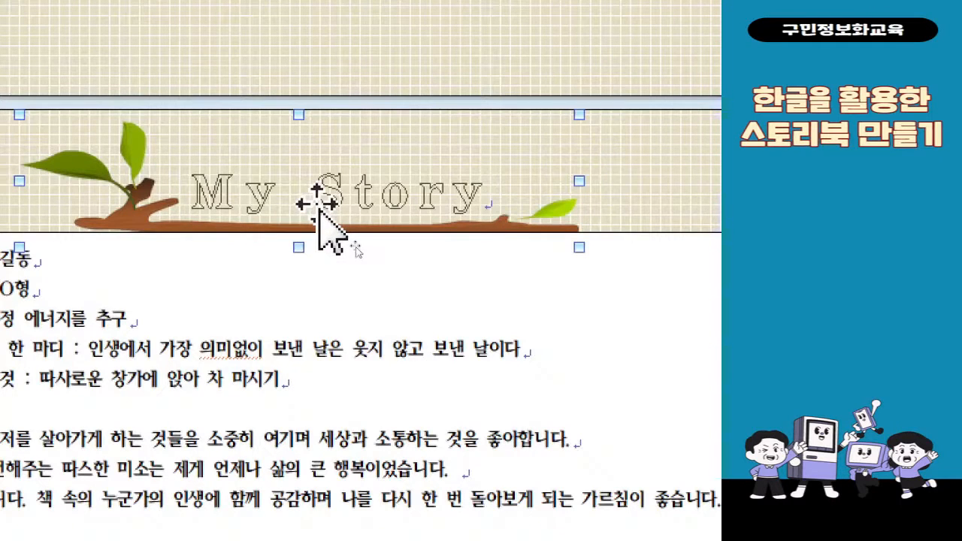
right_click(120, 230)
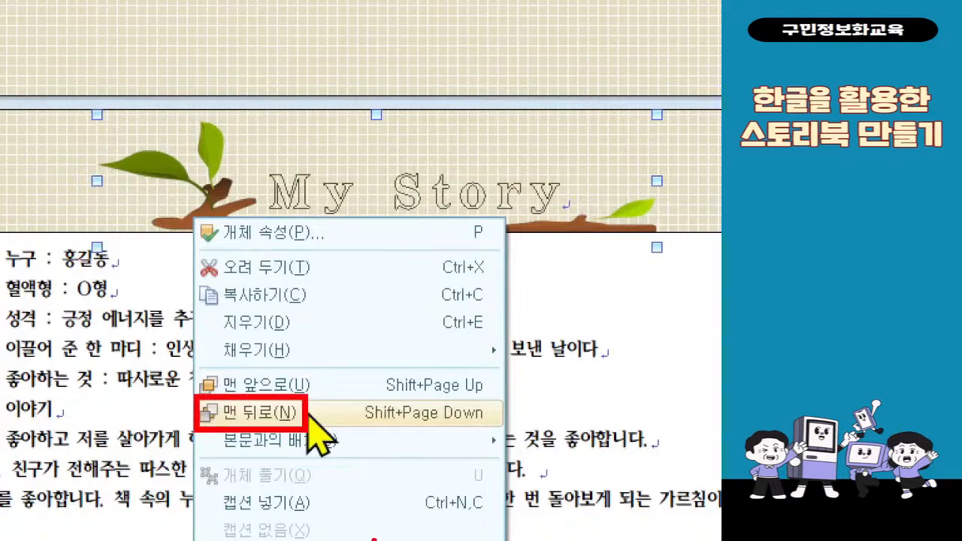
left_click(307, 416)
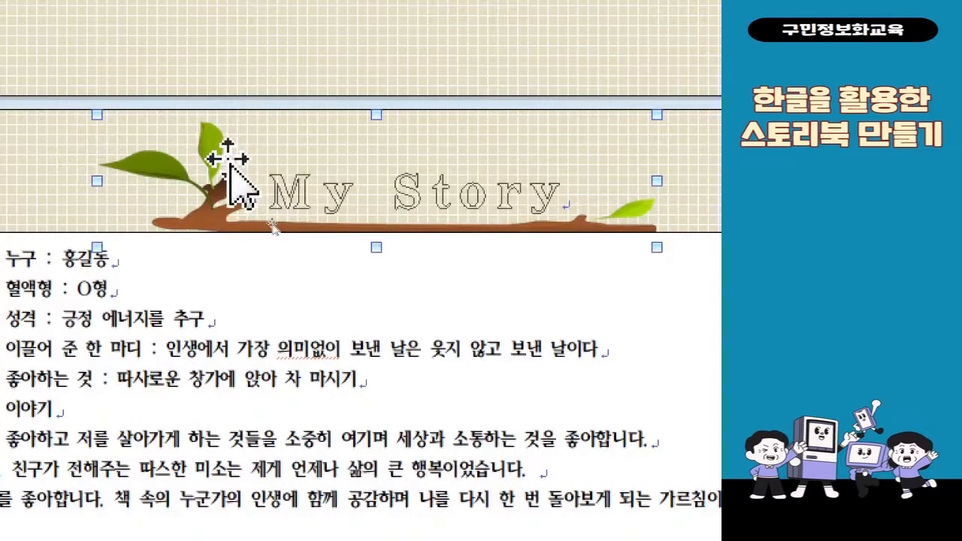
right_click(228, 160)
left_click(281, 365)
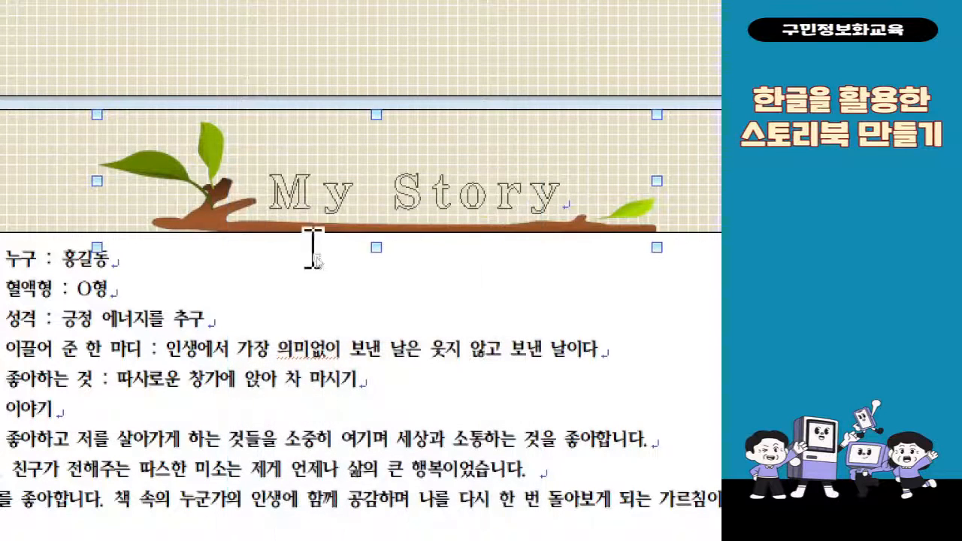
left_click(317, 199)
left_click(320, 157)
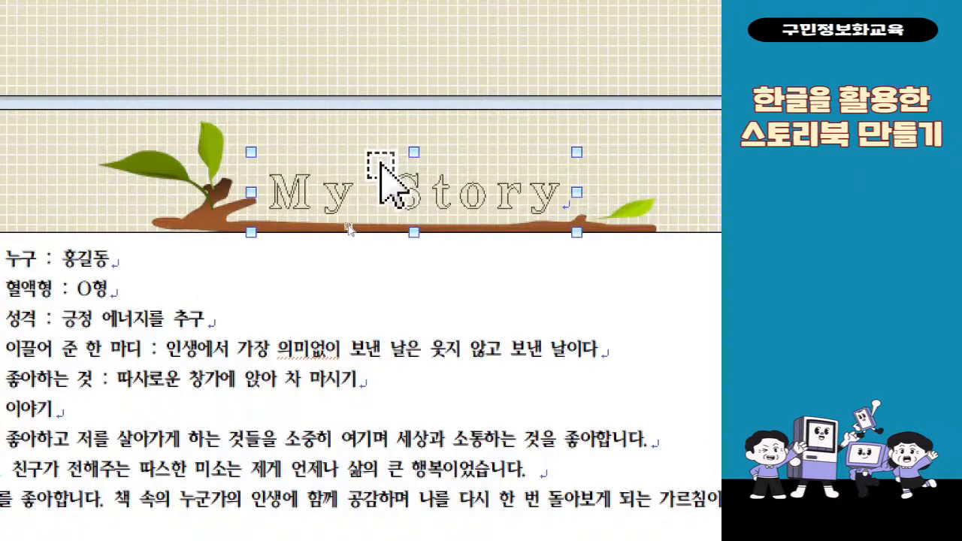
left_click(194, 226)
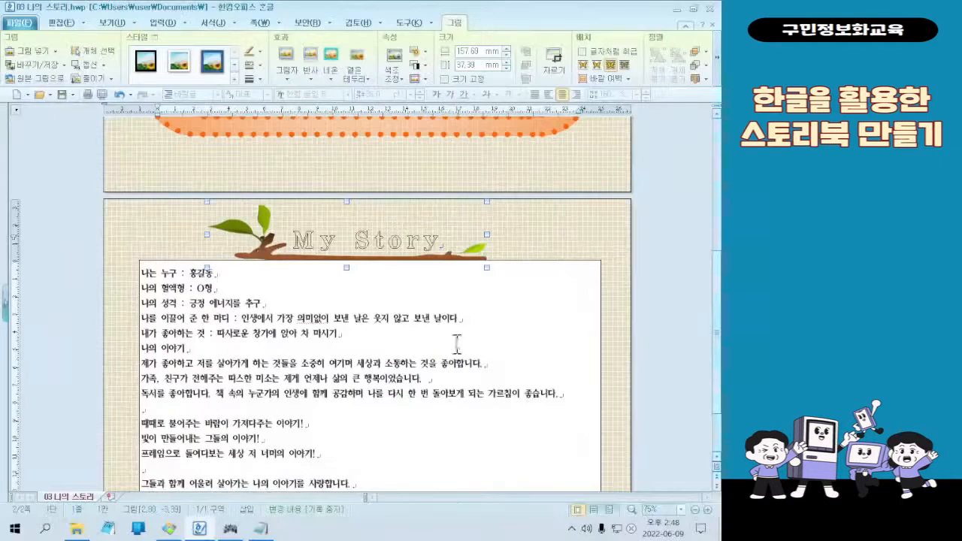
scroll(692, 344, "down", 2)
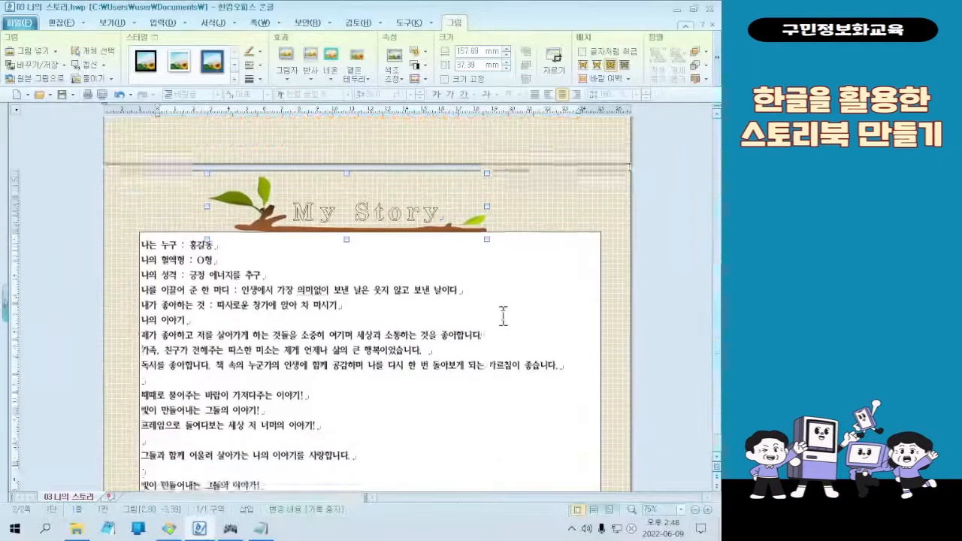
scroll(526, 304, "down", 1)
scroll(531, 311, "up", 2)
scroll(532, 313, "down", 1)
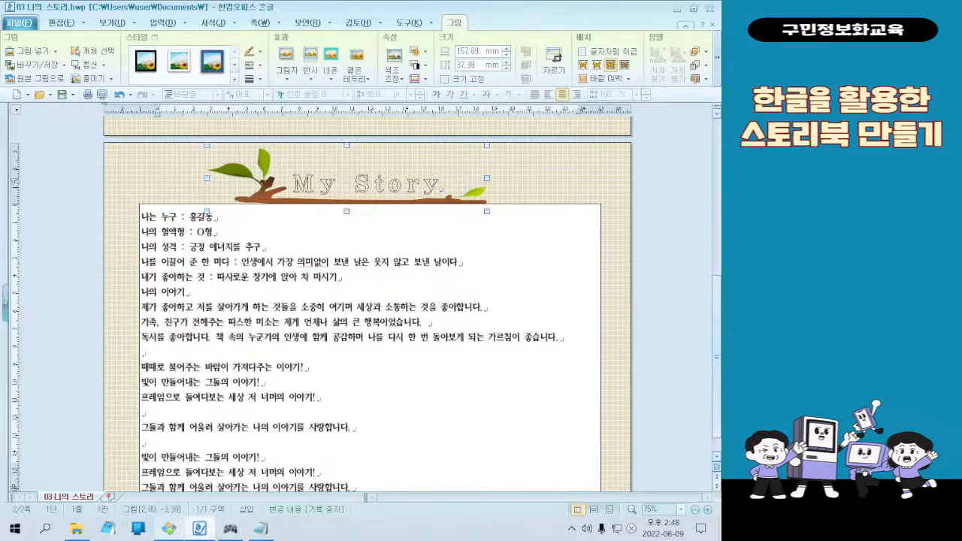
Step: Switch to the other open program and close it
left_click(169, 529)
left_click(710, 8)
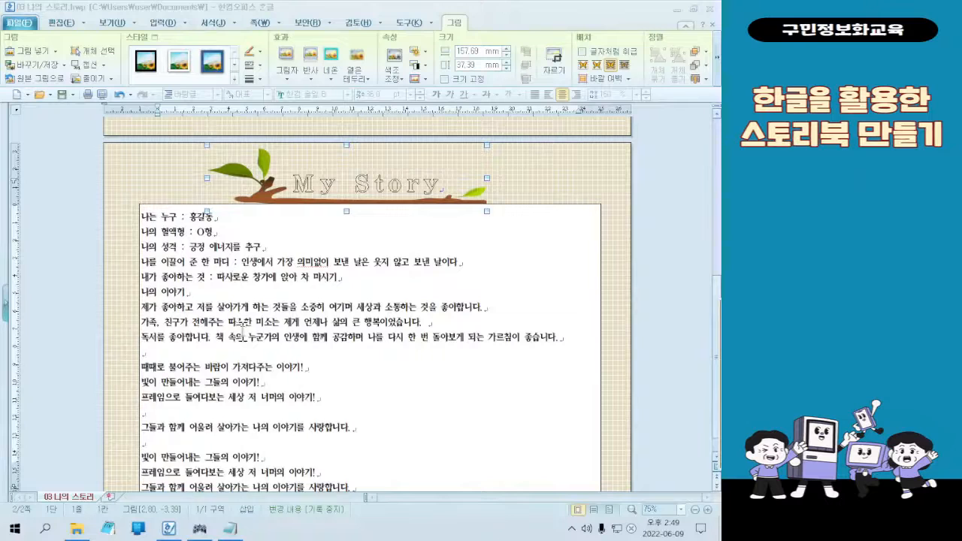
Step: Send the story text box to the back (맨 뒤로) so it lies behind the branch picture
left_click(568, 207)
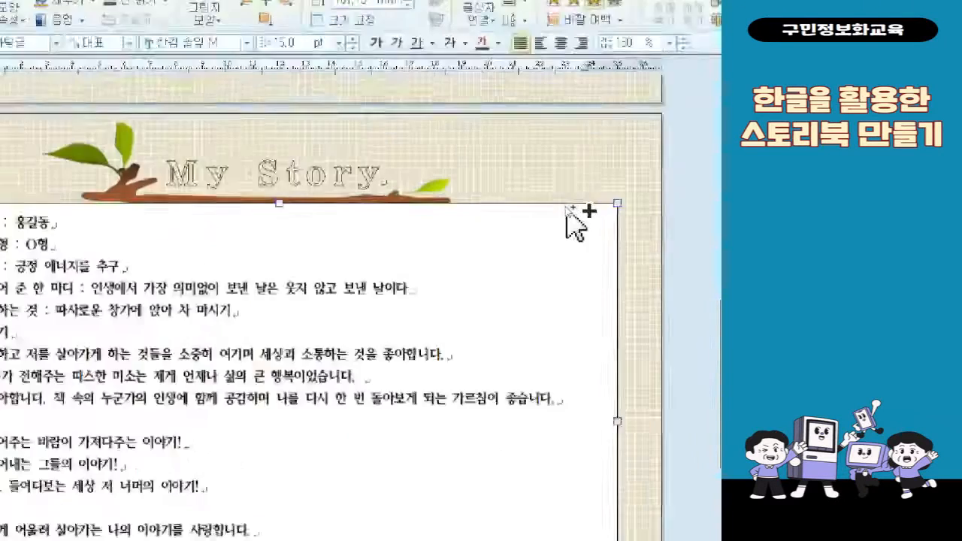
left_click(564, 205)
left_click(564, 205)
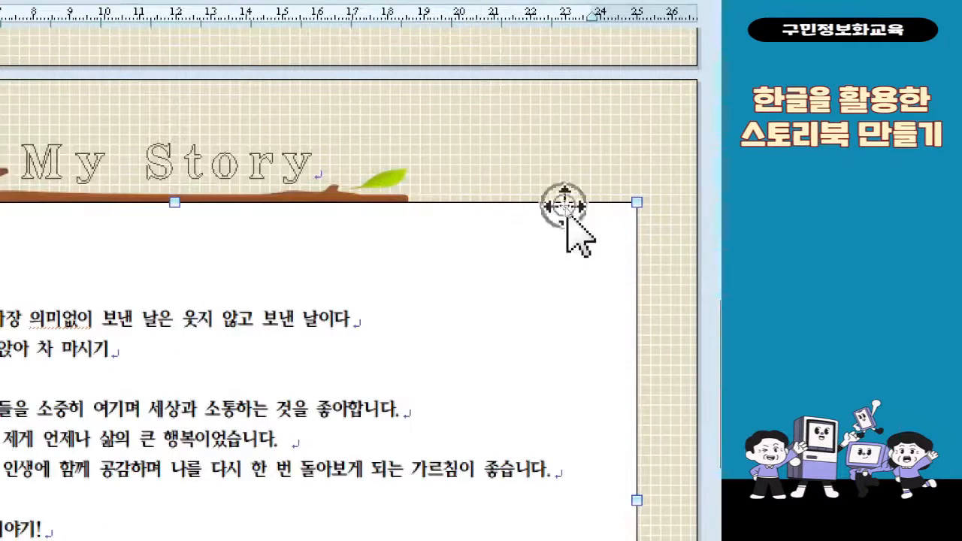
right_click(564, 205)
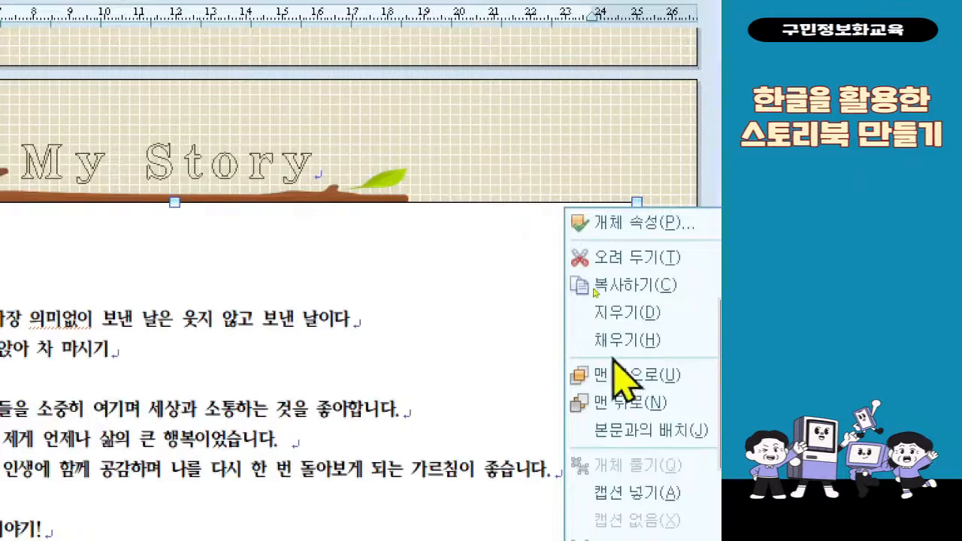
left_click(635, 419)
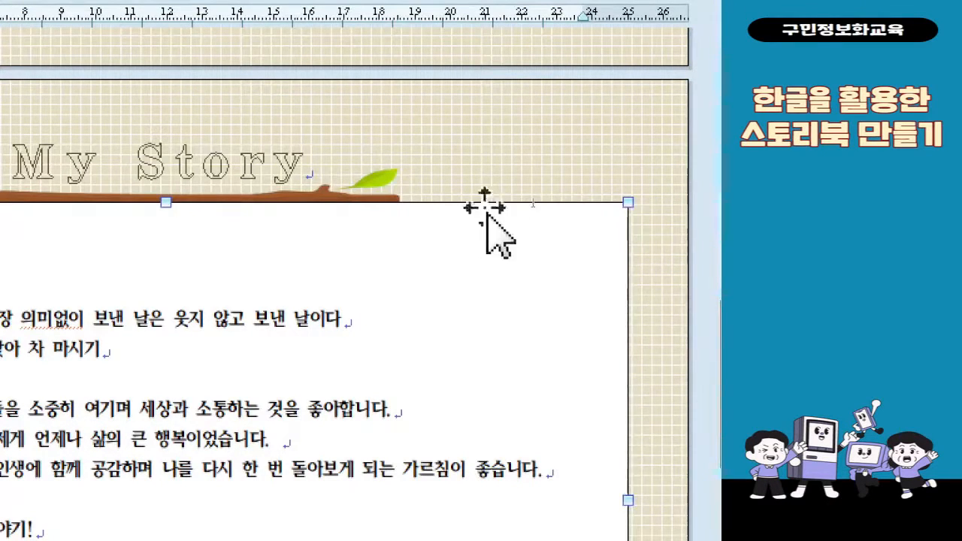
right_click(489, 207)
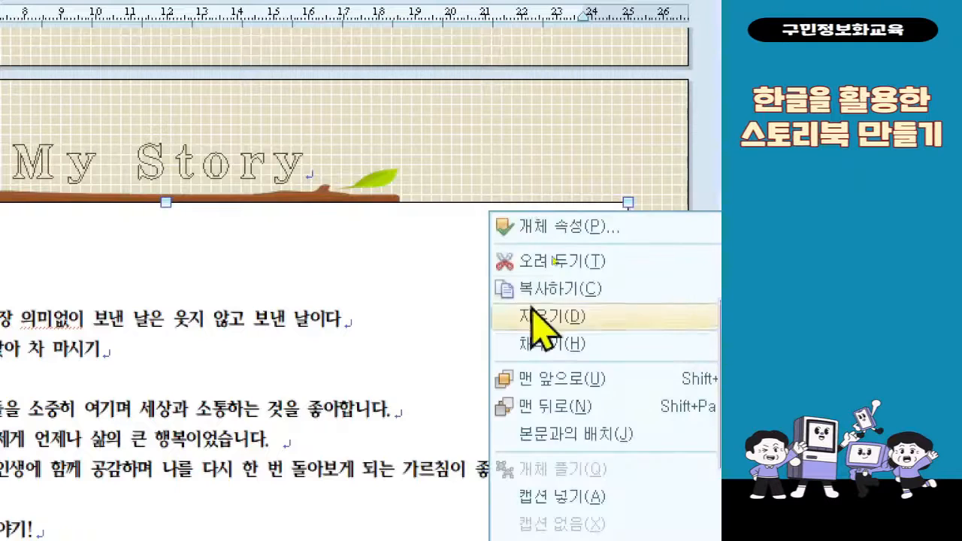
left_click(576, 406)
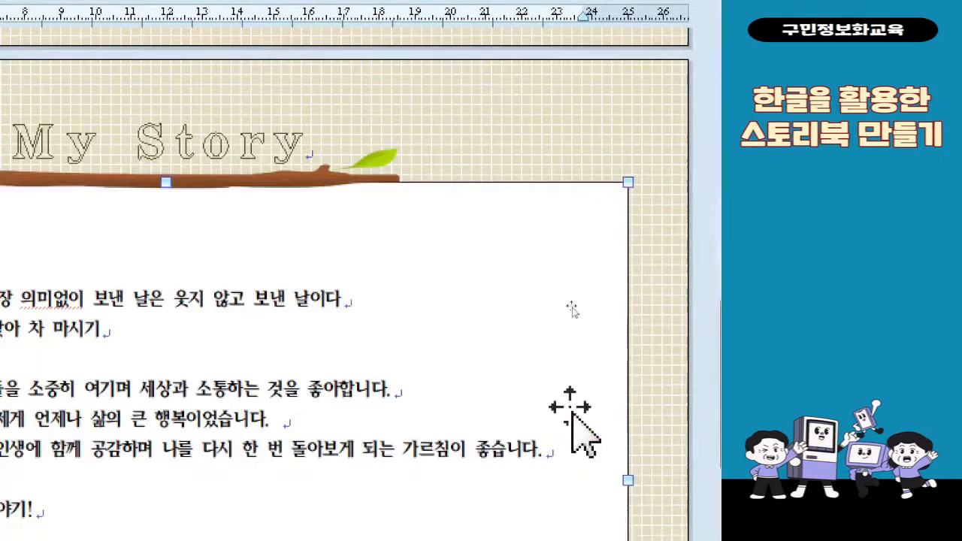
Step: In the text box's object properties, set the text arrangement to 글 뒤로 and the horizontal position to 가운데 of 종이
double_click(573, 204)
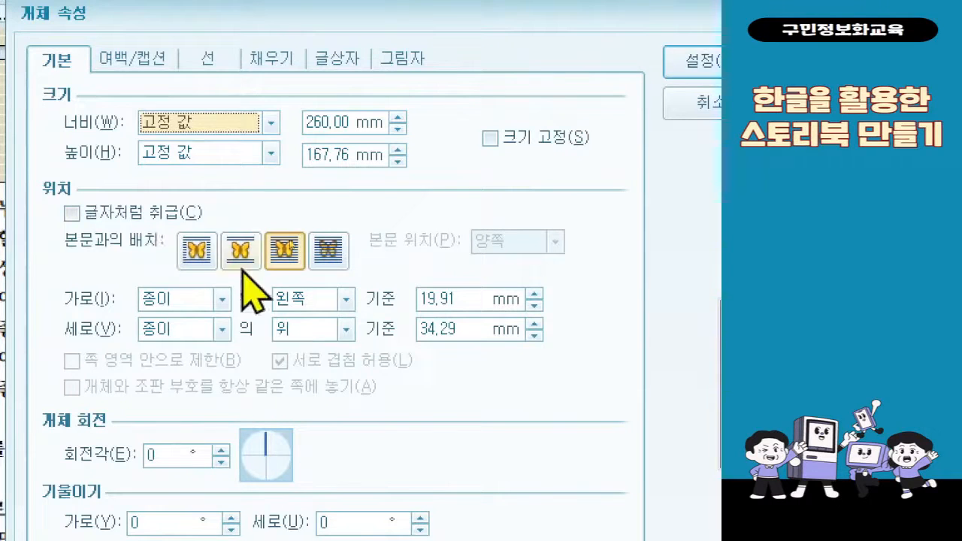
left_click(321, 263)
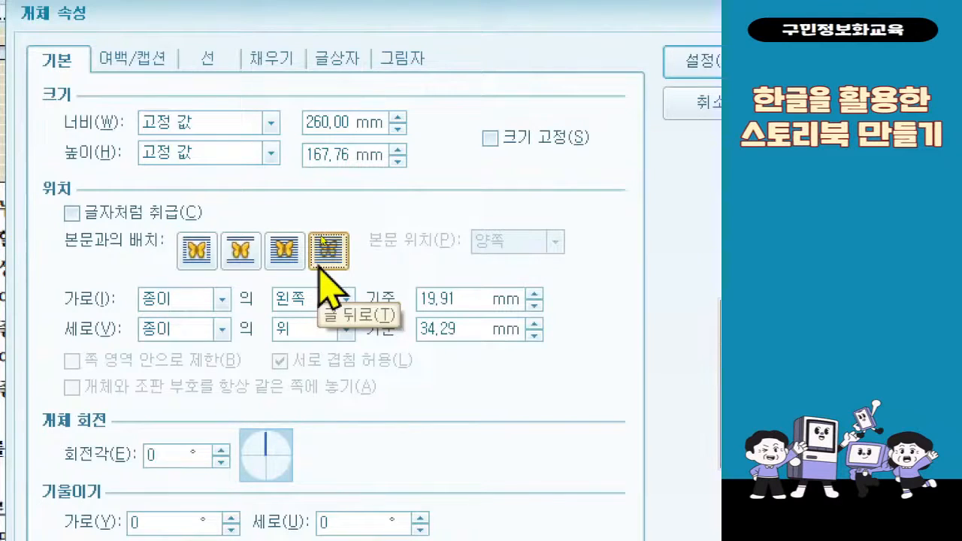
left_click(345, 299)
left_click(342, 340)
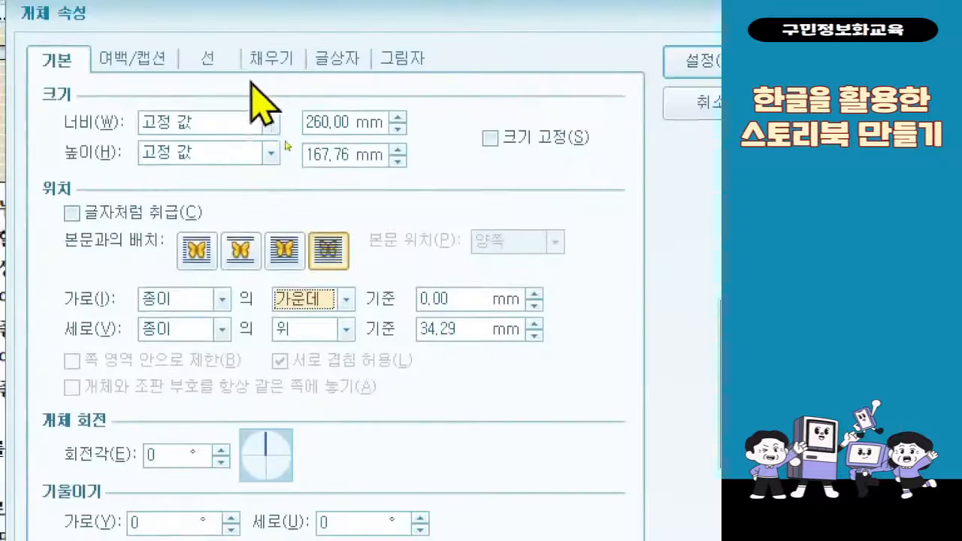
Step: Set the text box's line colour to white from the 기본 colour theme
left_click(227, 73)
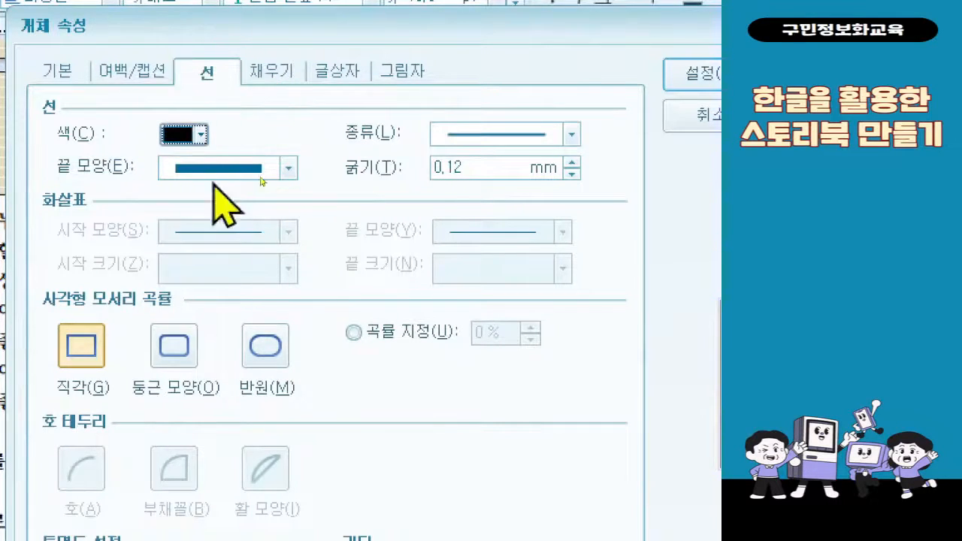
left_click(179, 131)
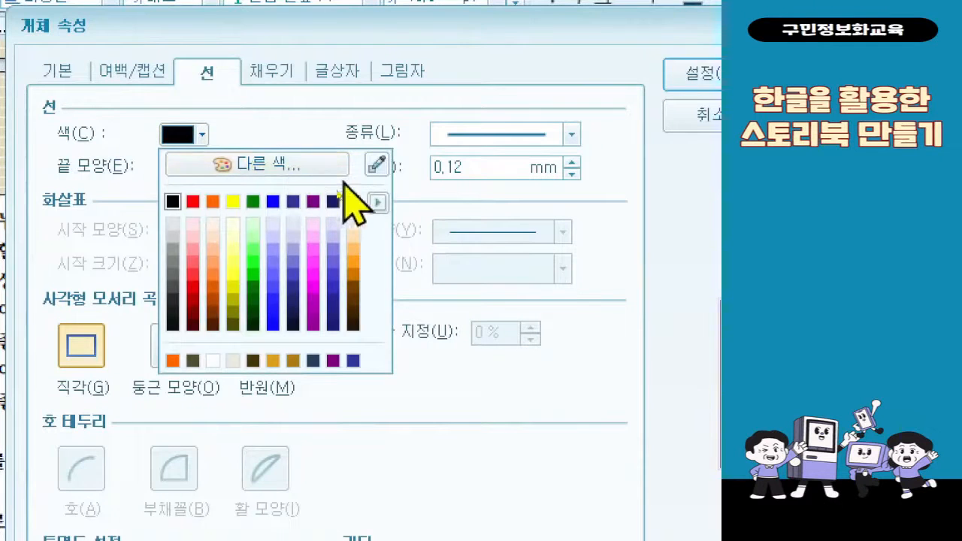
left_click(377, 201)
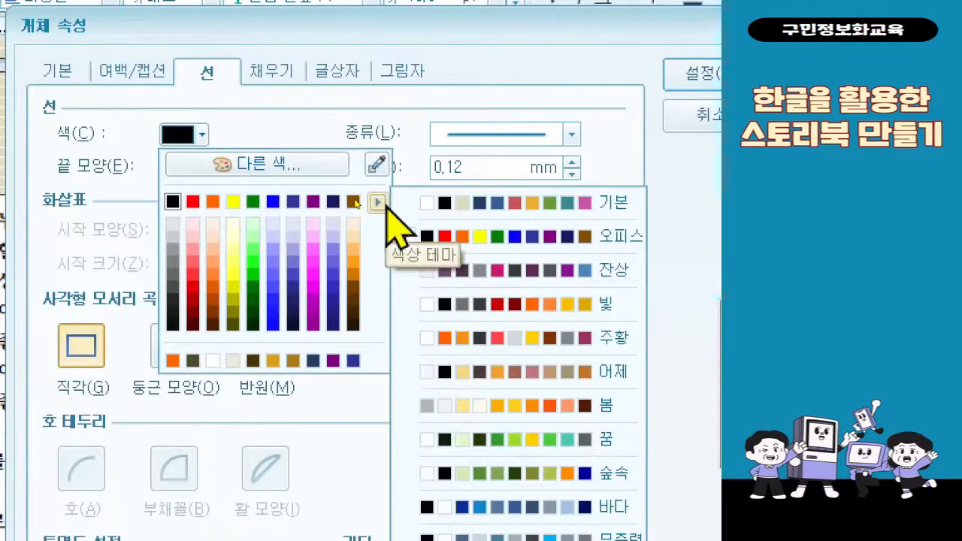
left_click(522, 206)
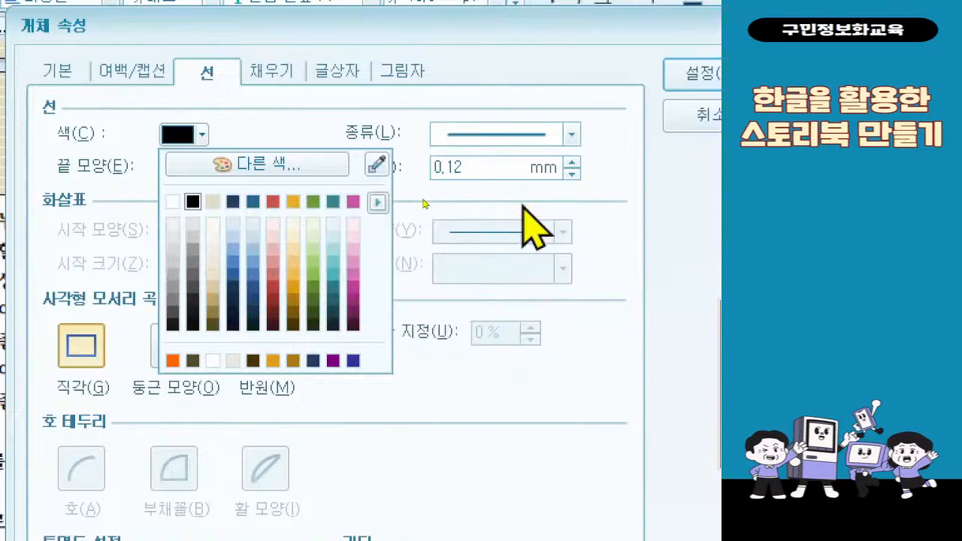
left_click(174, 200)
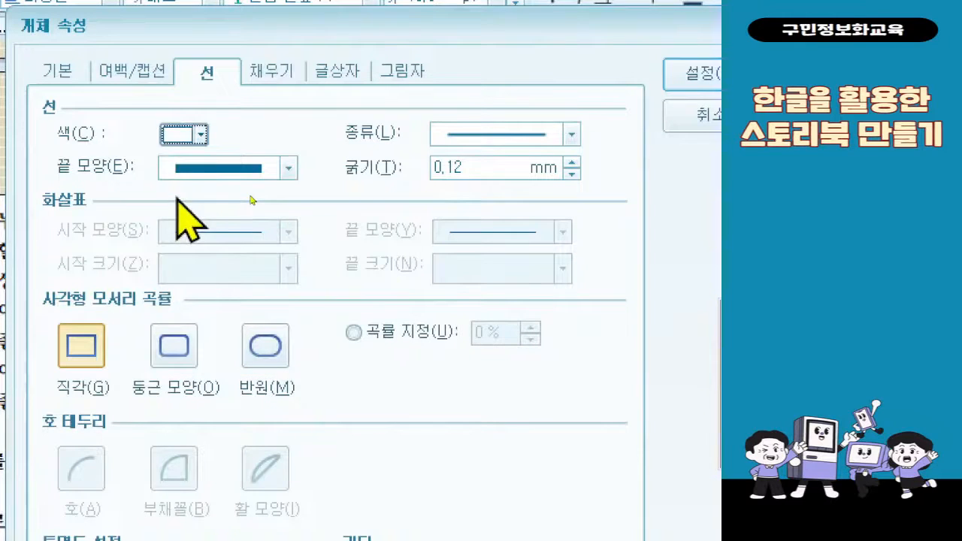
Step: Set the text box's line thickness (굵기) to 1.5 mm
left_click(441, 166)
key("BackSpace")
key("BackSpace")
key("BackSpace")
key("BackSpace")
type("1,5")
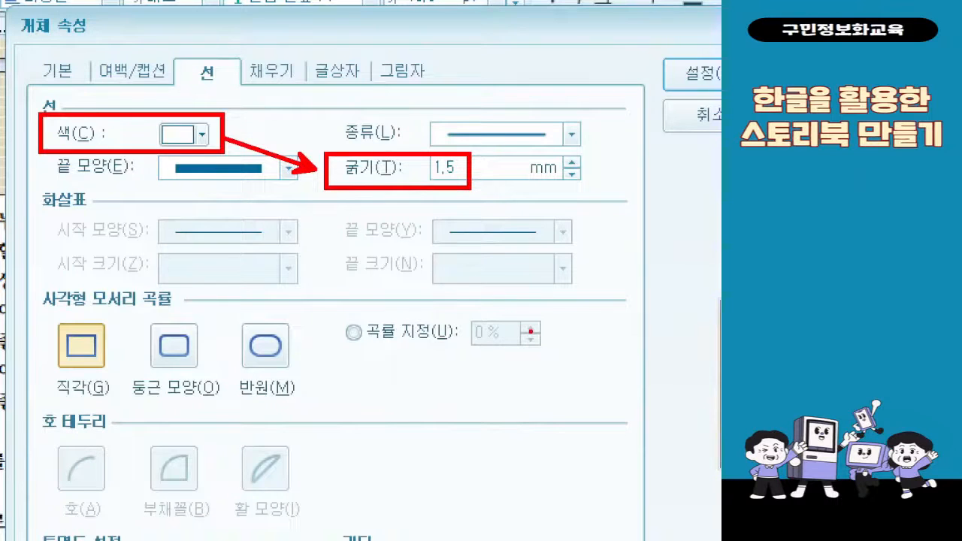
Step: Fill the text box with a tan face colour (면 색) from the beige shades of the palette
left_click(271, 73)
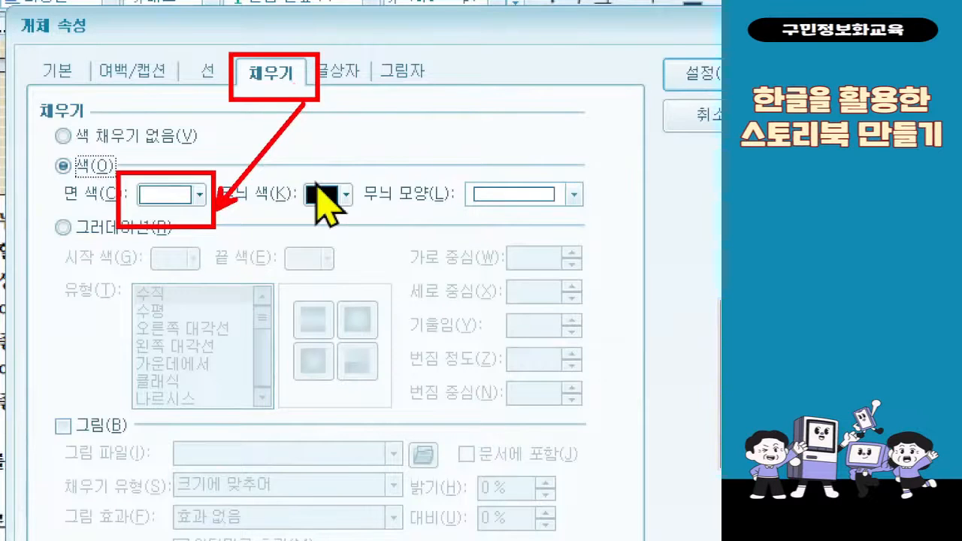
left_click(199, 195)
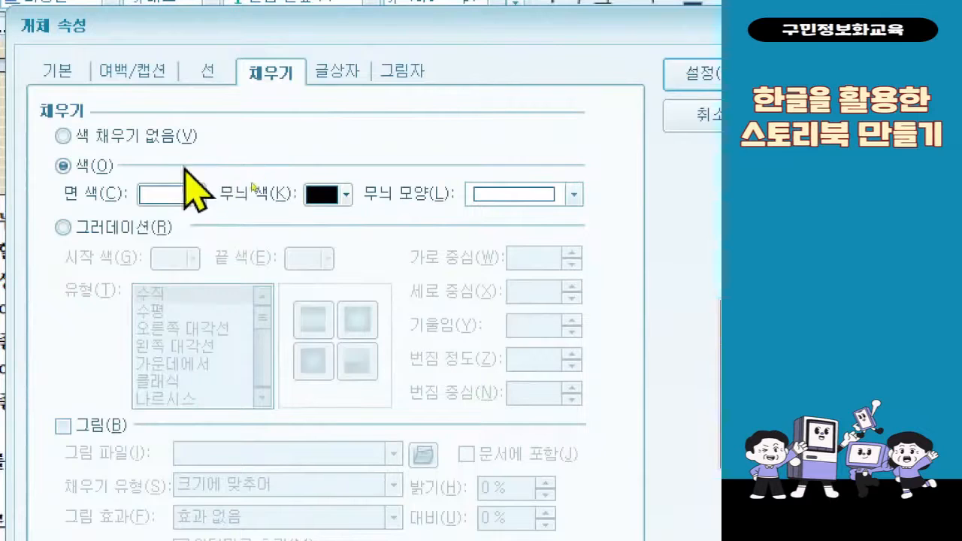
left_click(200, 194)
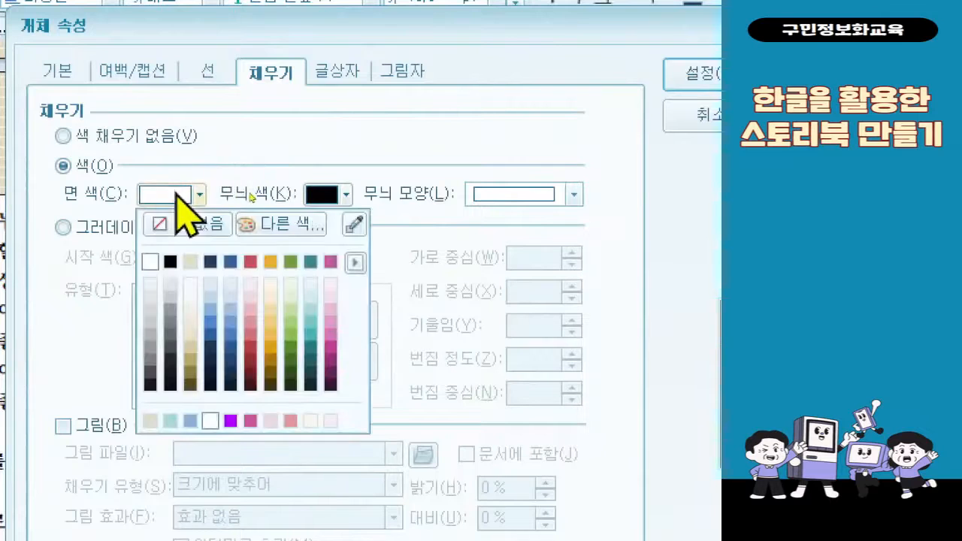
left_click(193, 347)
Step: Set the text box's inner margins to 10 mm on its left and right sides and apply the object properties
left_click(331, 71)
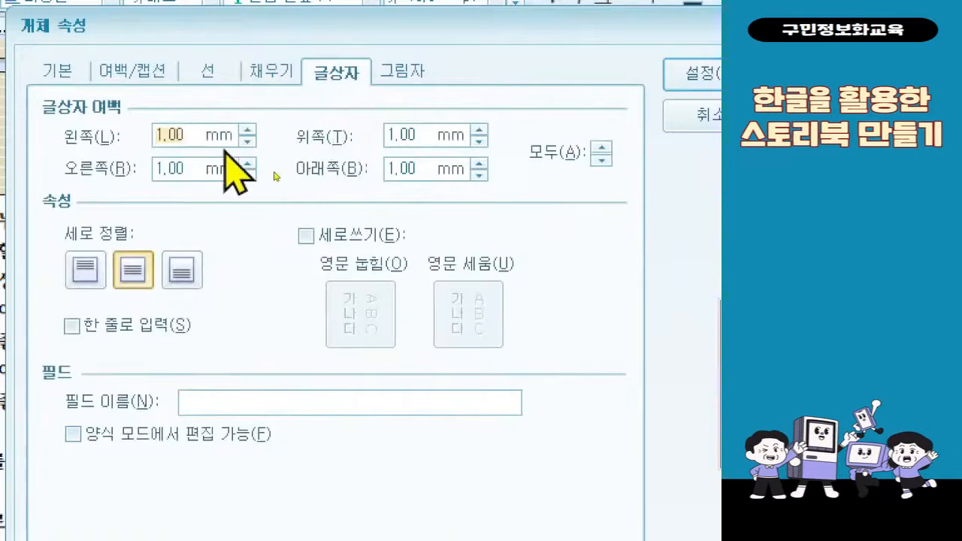
type("1")
key("Tab")
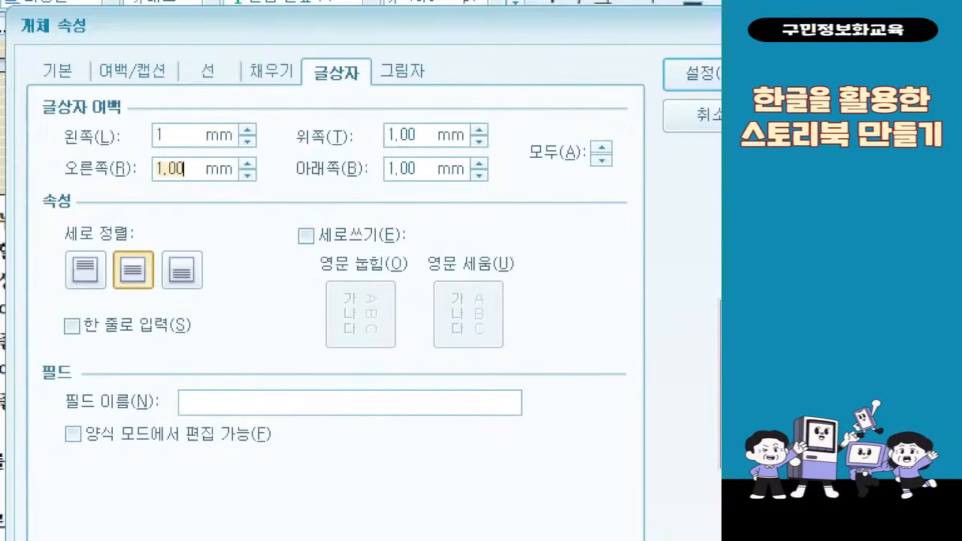
key("shift+Tab")
type("10")
key("Tab")
type("10")
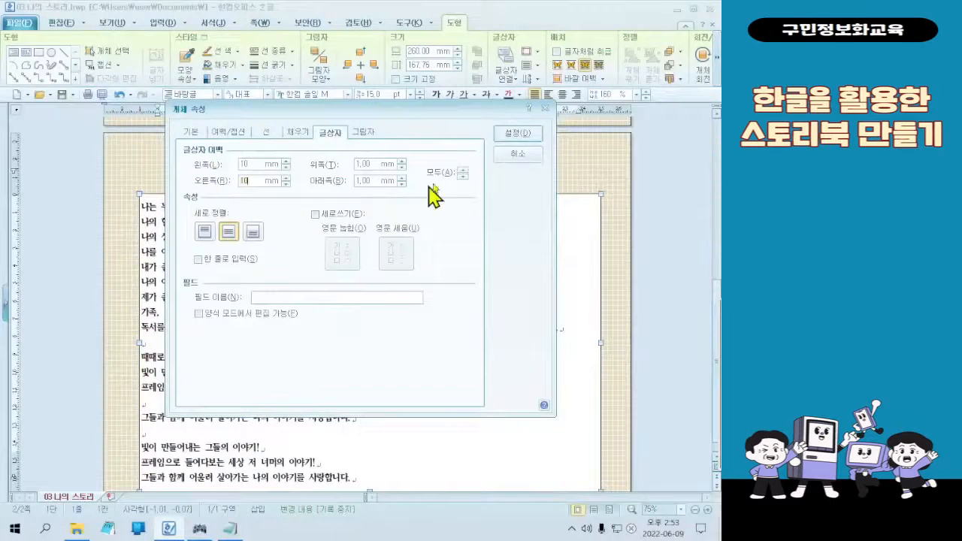
left_click(517, 138)
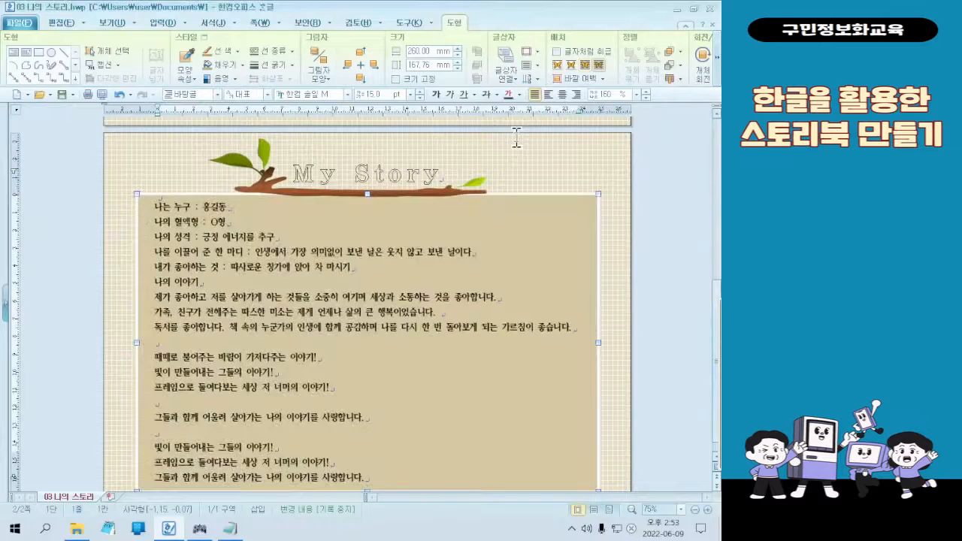
Step: Number the six lines from 나는 누구 to 나의 이야기 with the circled ① paragraph number style
scroll(546, 297, "down", 1)
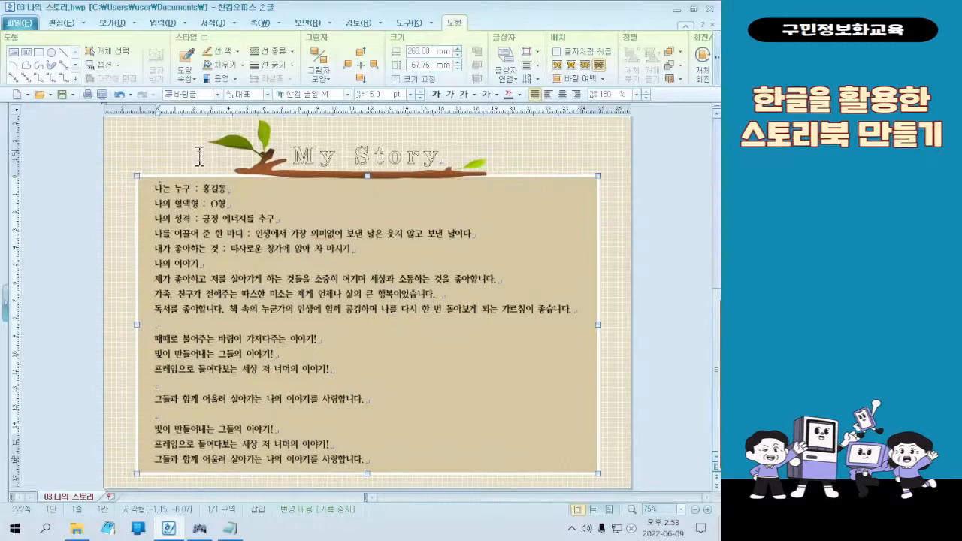
left_click(198, 156)
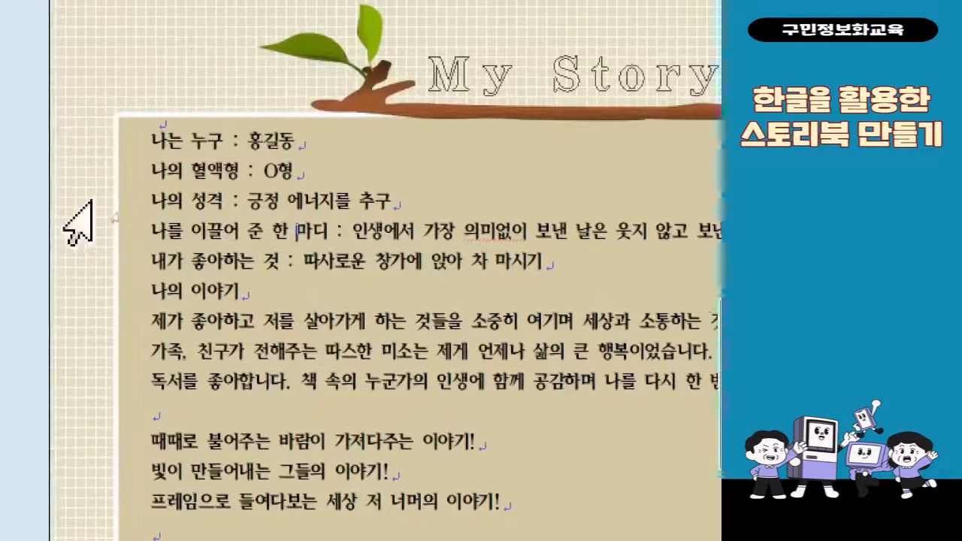
left_click_drag(168, 141, 281, 310)
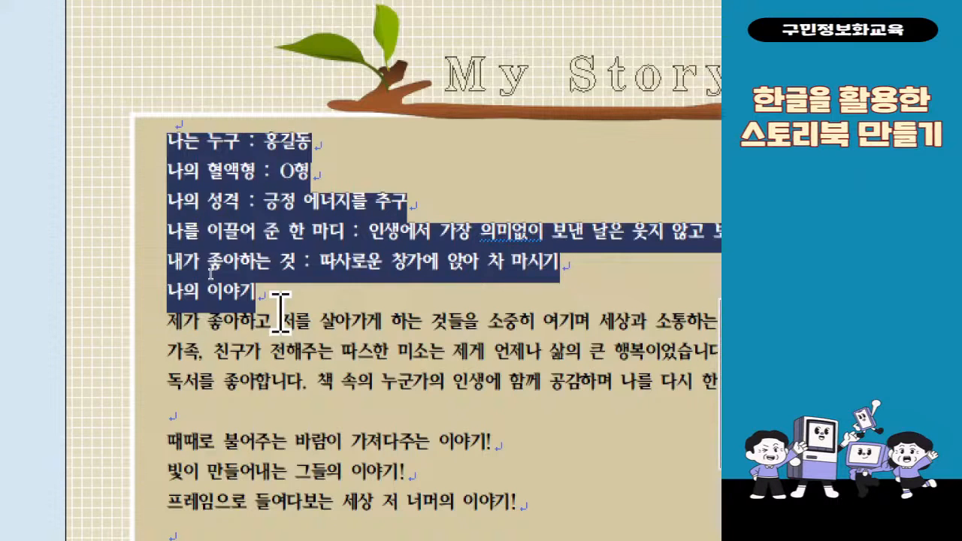
right_click(252, 245)
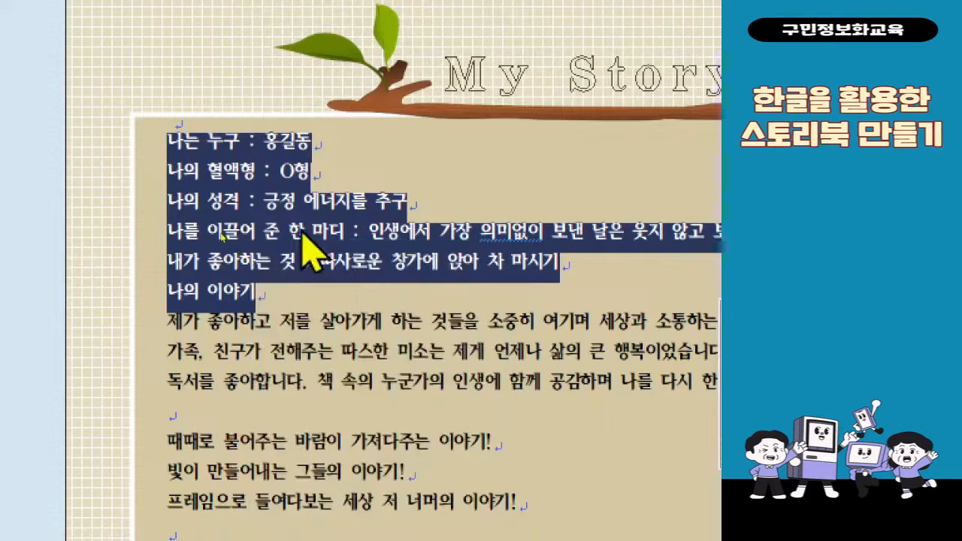
right_click(301, 234)
left_click(372, 444)
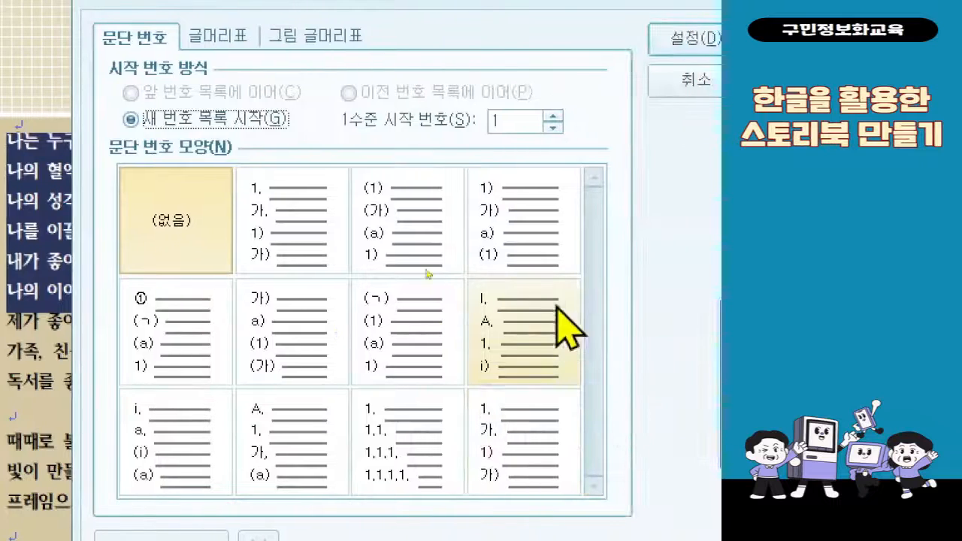
left_click(208, 358)
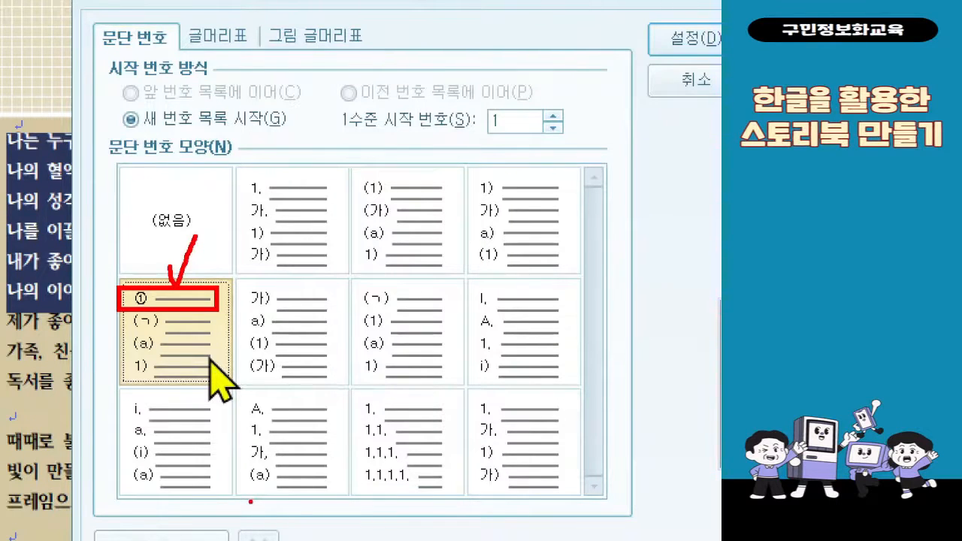
key("Escape")
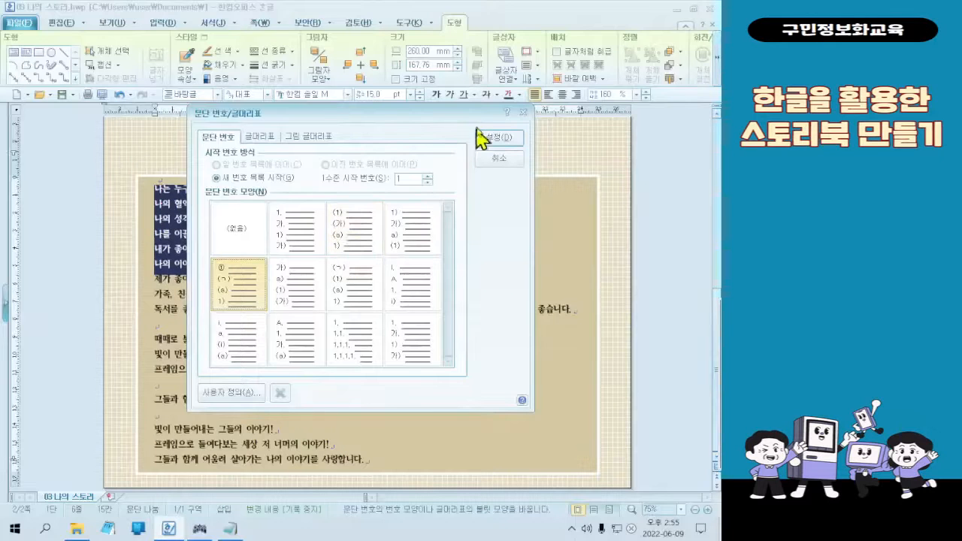
key("ctrl")
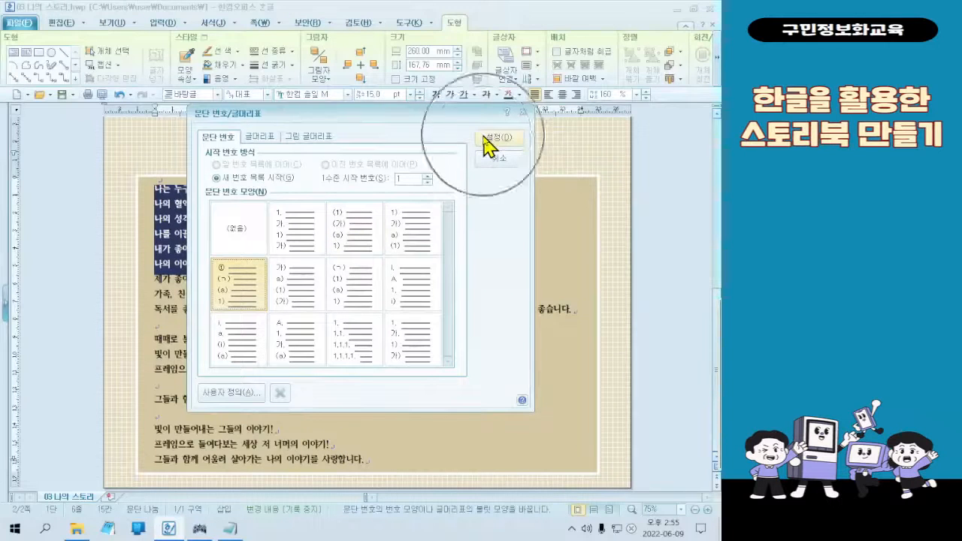
left_click(496, 138)
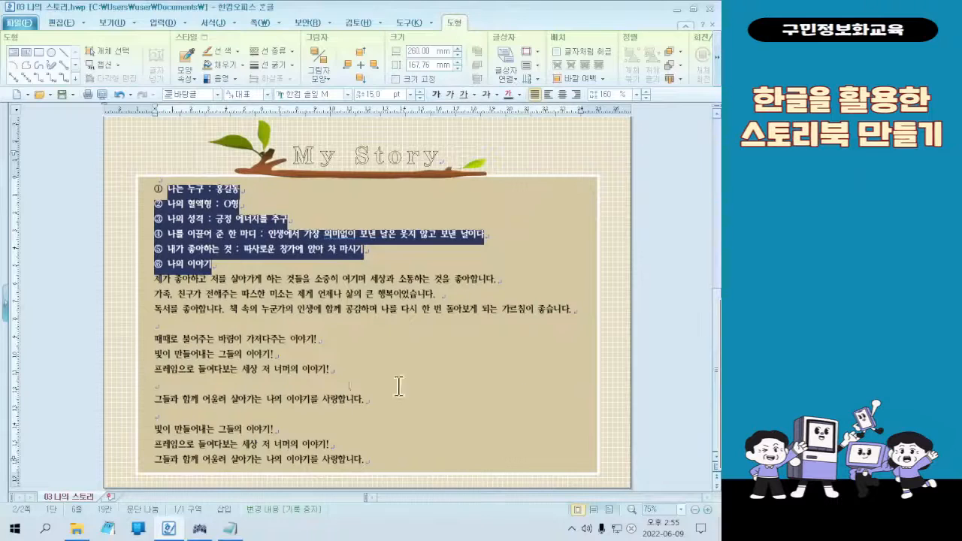
left_click(271, 308)
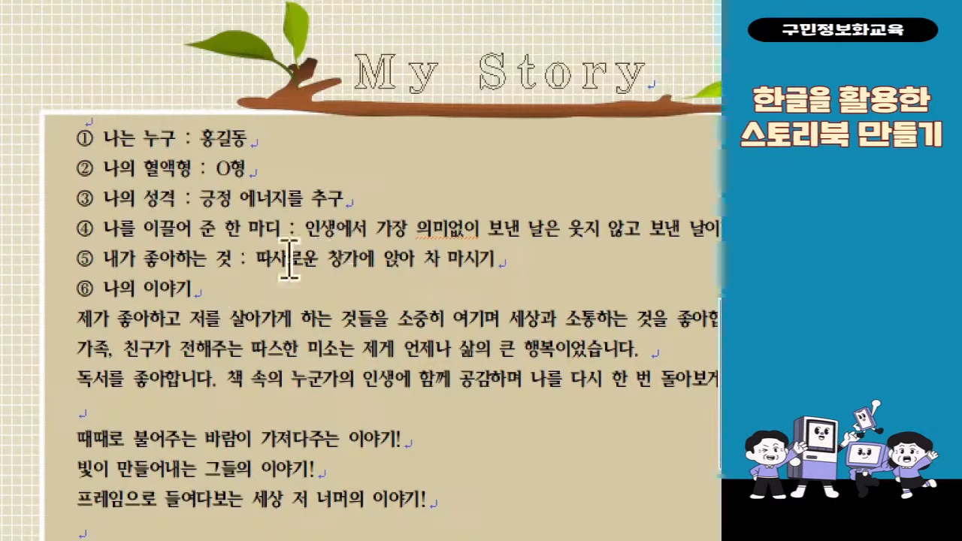
Step: Format the words 나는 누구 in item ① with an orange shading colour (음영 색) and white text colour
left_click_drag(105, 138, 178, 141)
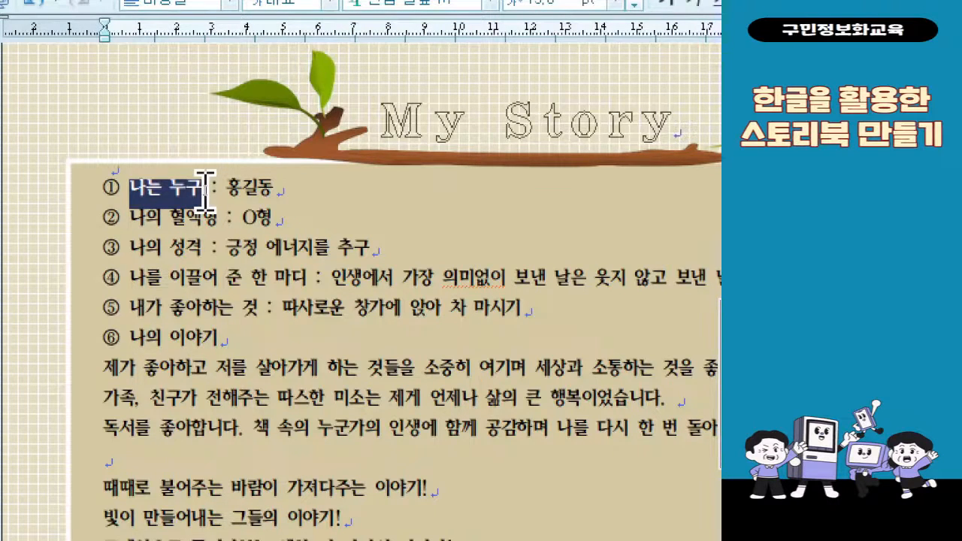
right_click(184, 192)
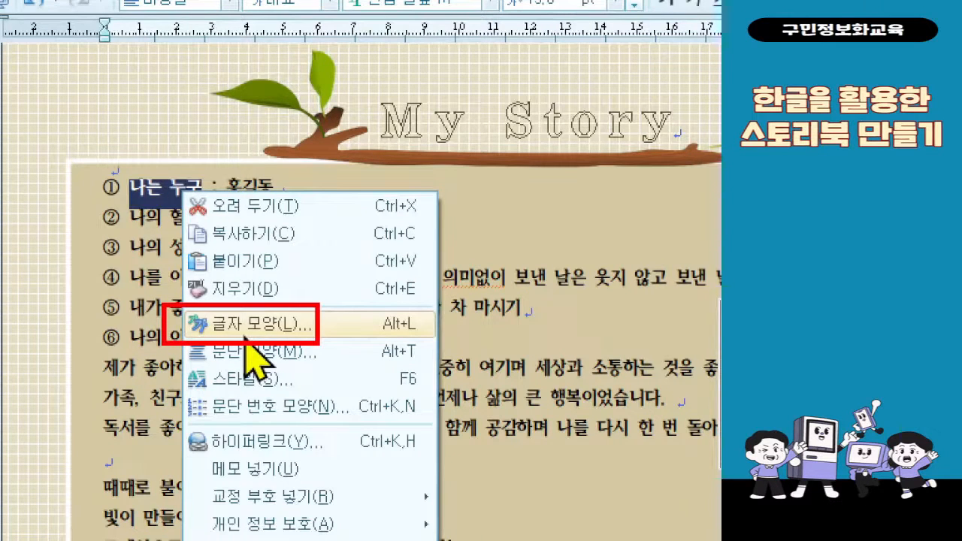
key("Escape")
right_click(194, 199)
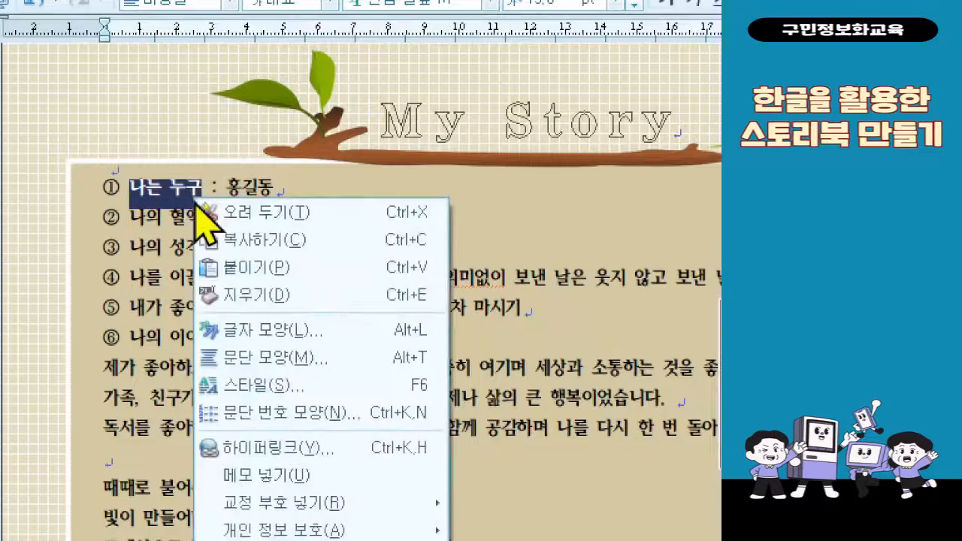
left_click(271, 332)
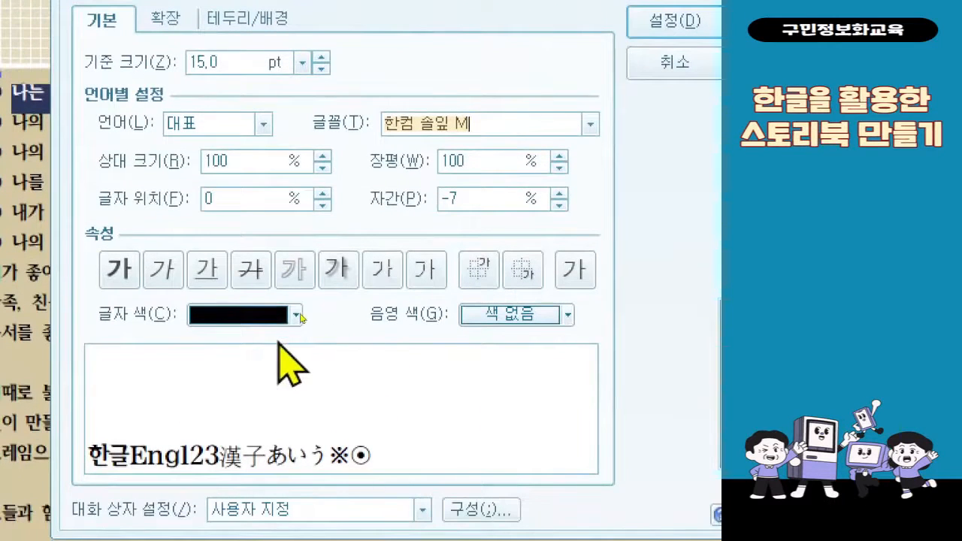
left_click(515, 319)
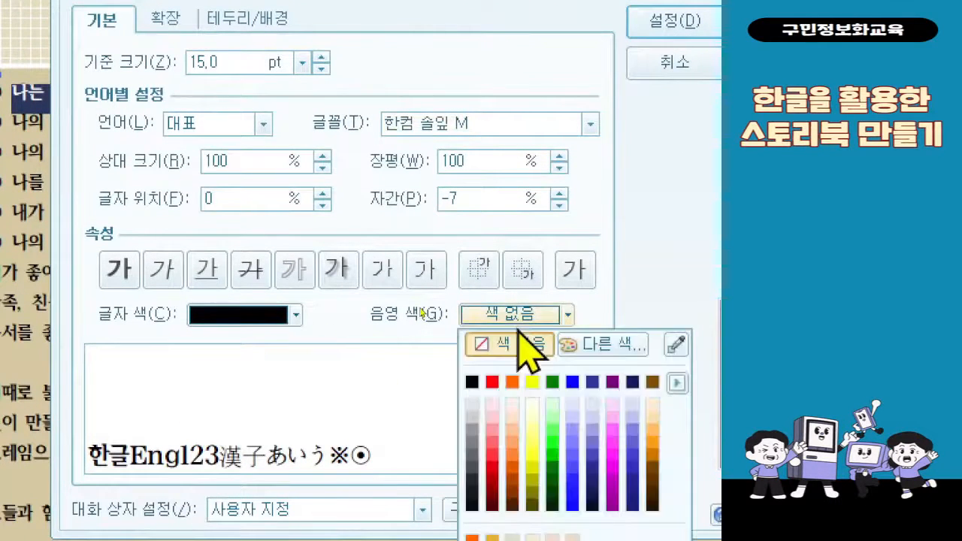
left_click(511, 381)
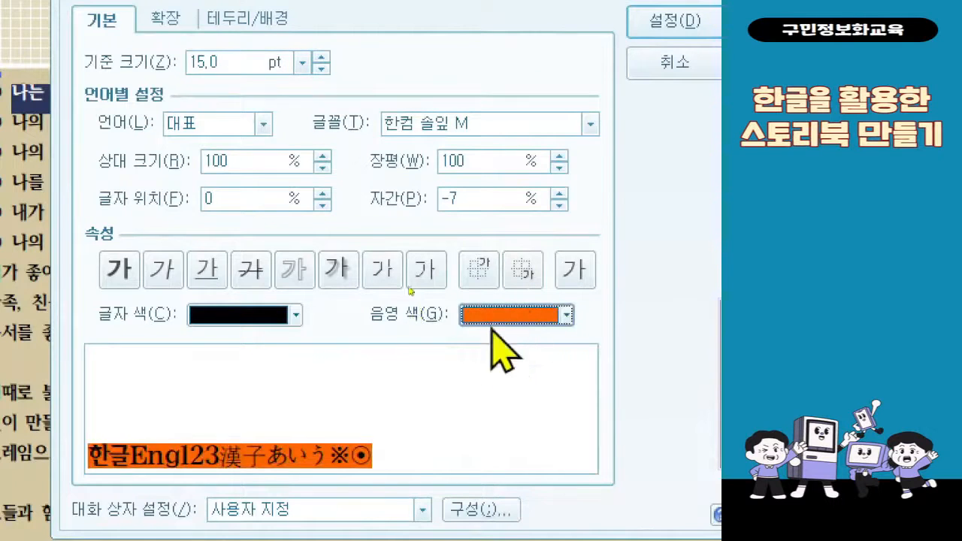
left_click(194, 312)
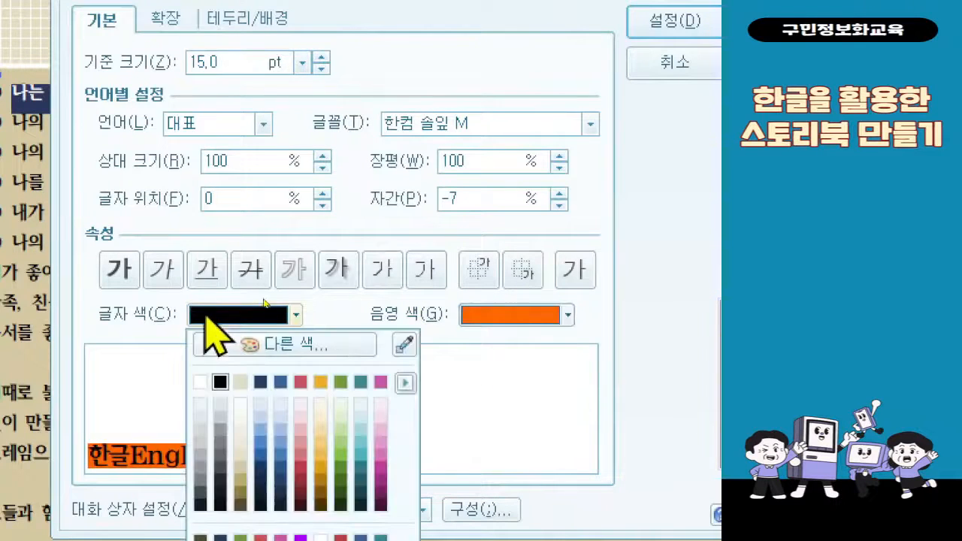
left_click(200, 381)
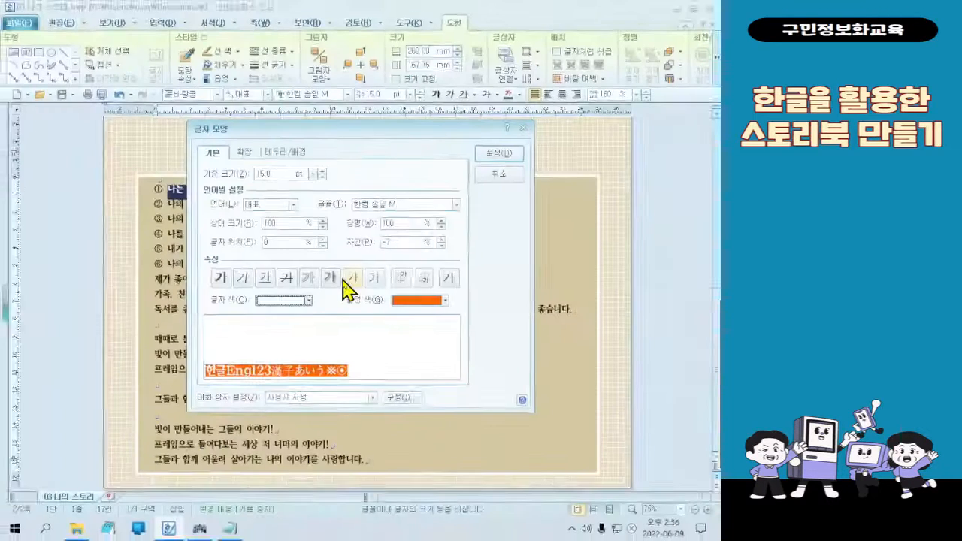
left_click(674, 21)
left_click(188, 204)
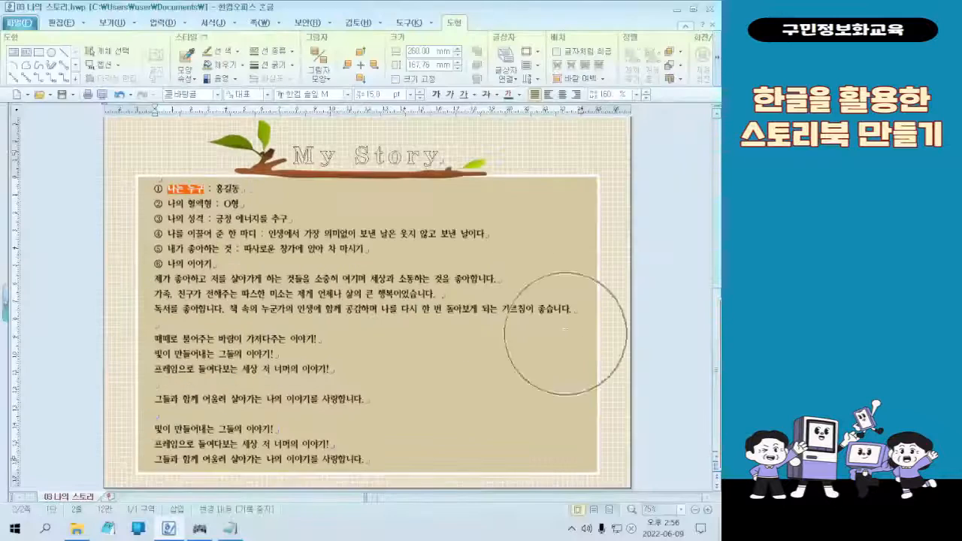
Step: Copy the character format (글자 모양) of the heading 나는 누구 in item ① with 모양 복사
left_click(603, 509)
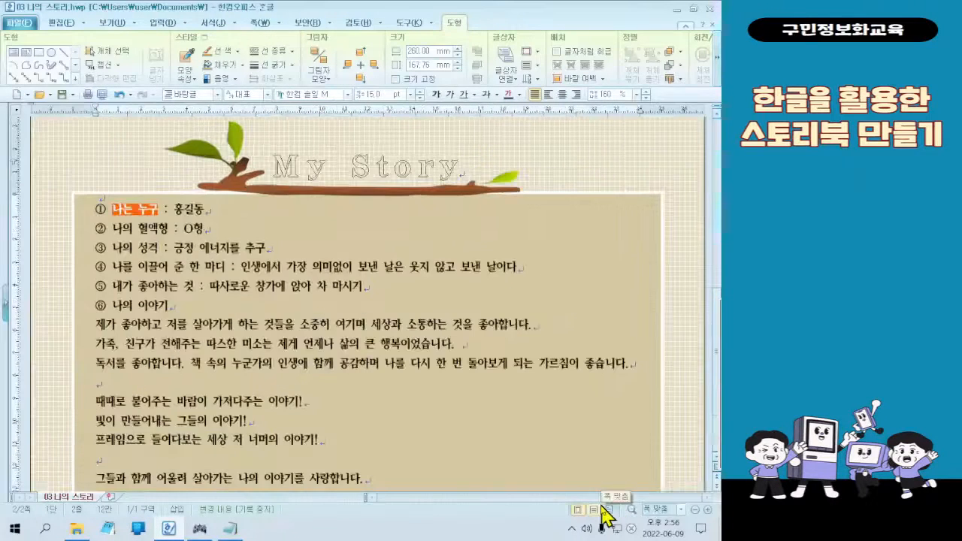
scroll(173, 279, "up", 3)
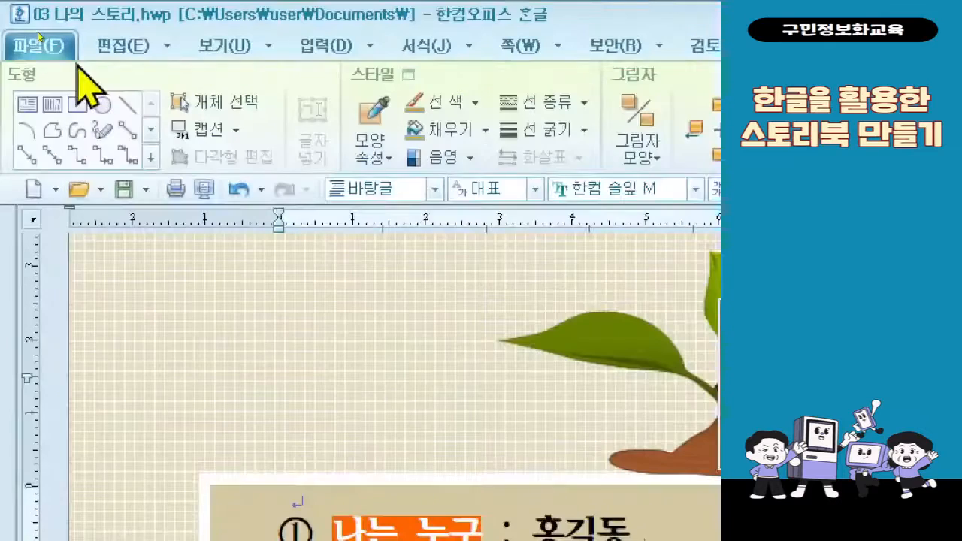
left_click(120, 46)
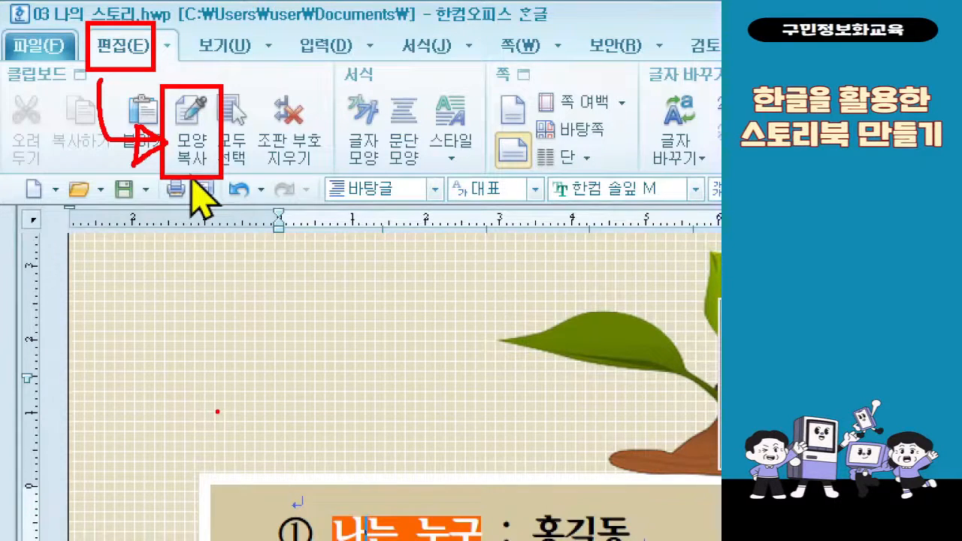
left_click(188, 147)
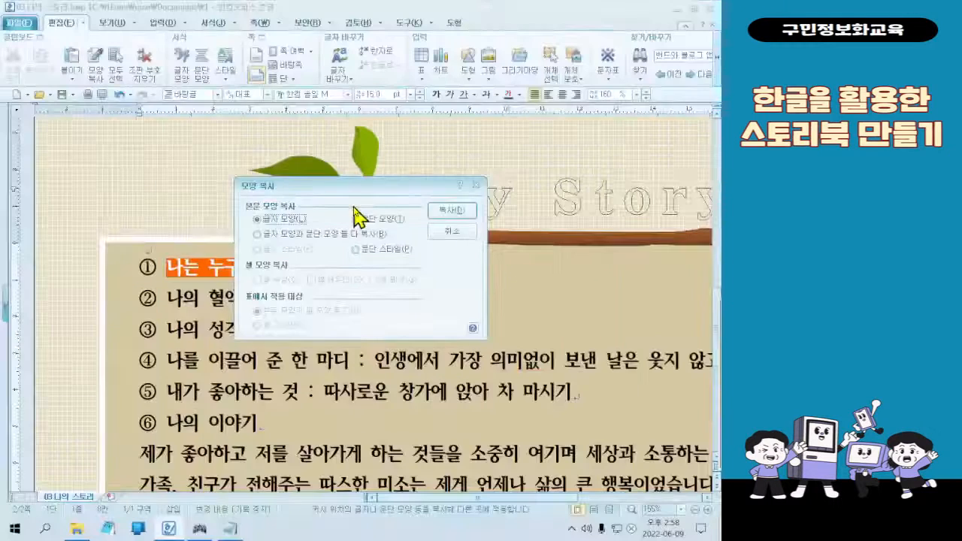
left_click(558, 279)
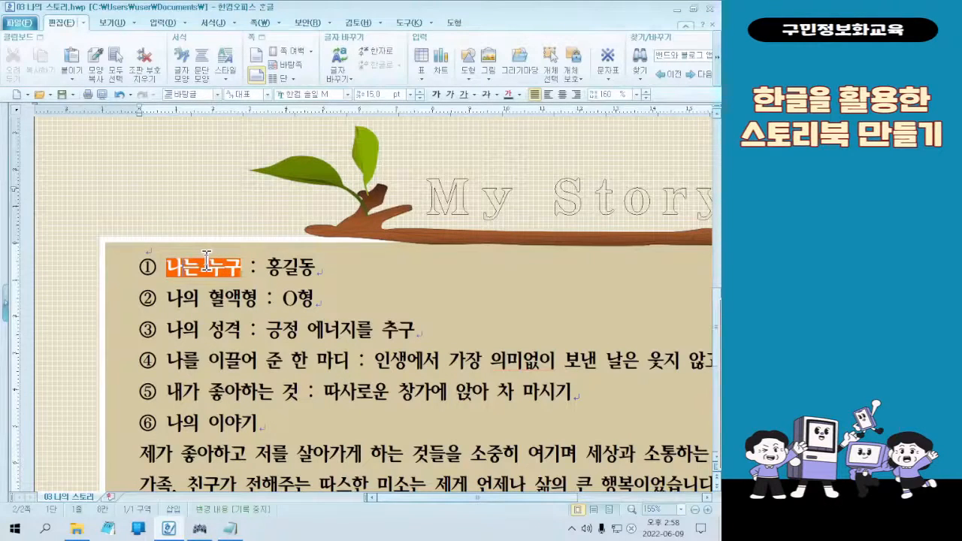
Step: Apply the copied character format to the heading 나의 혈액형 in item ②
left_click_drag(167, 299, 257, 301)
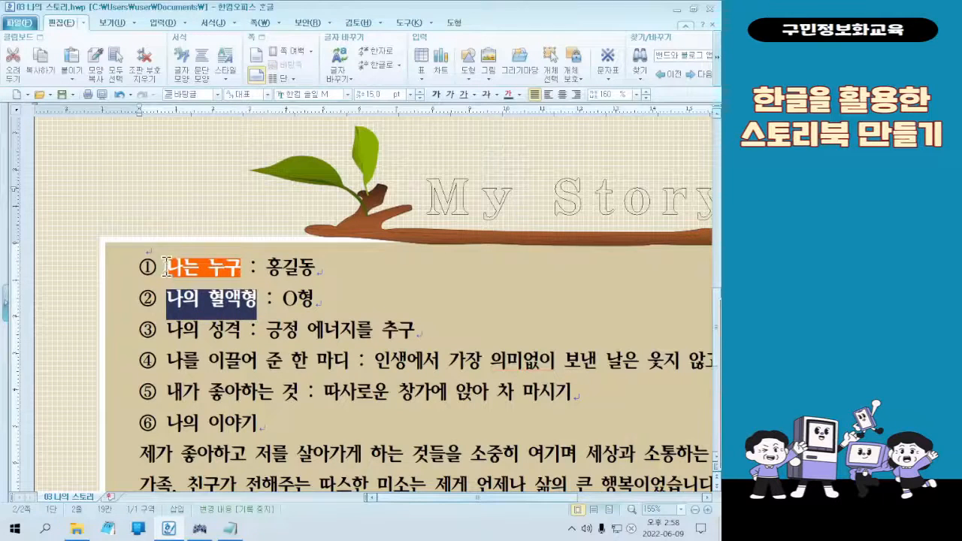
left_click(252, 302)
left_click_drag(166, 299, 257, 304)
scroll(204, 319, "down", 2)
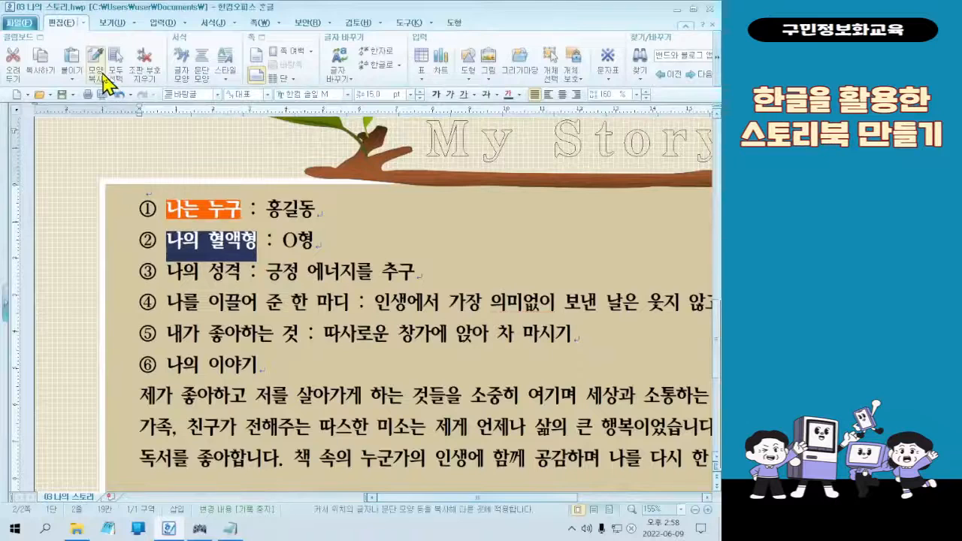
left_click(136, 137)
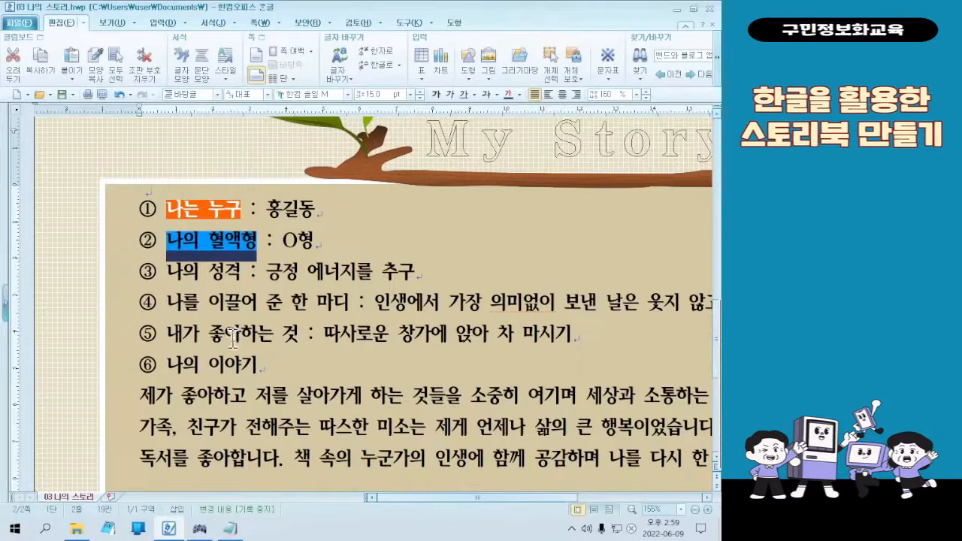
left_click(213, 272)
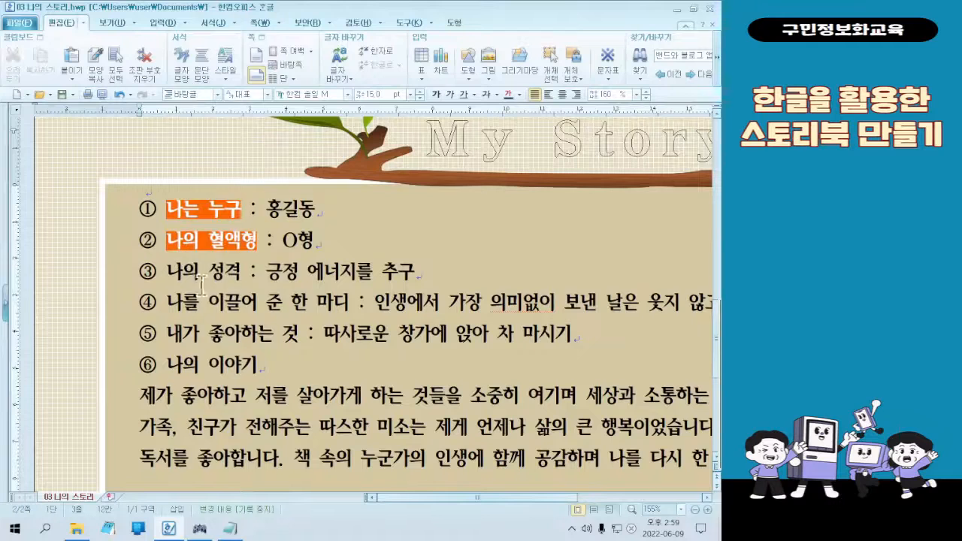
Step: Apply the copied character format to the headings 나의 성격 in item ③ and 나를 이끌어 준 한 마디 in item ④
left_click_drag(167, 272, 236, 283)
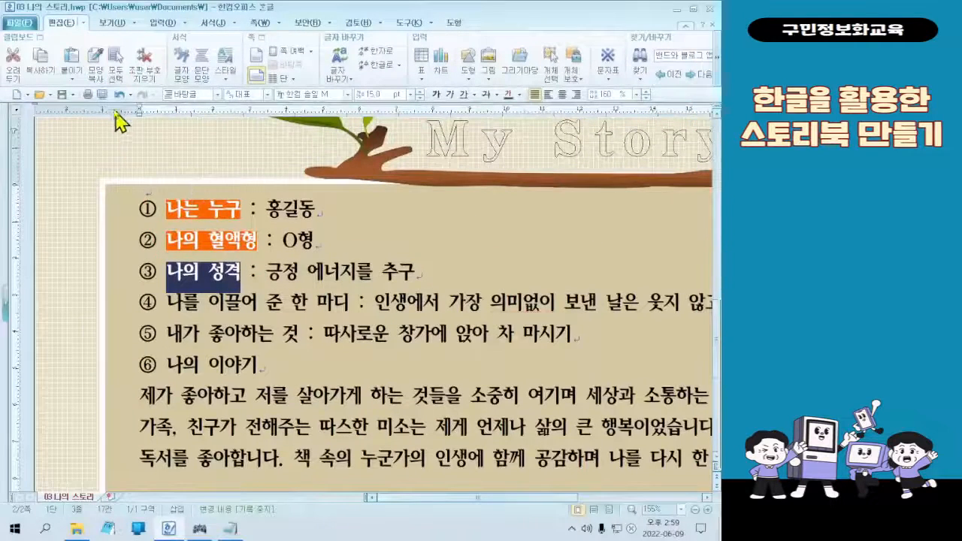
left_click(138, 89)
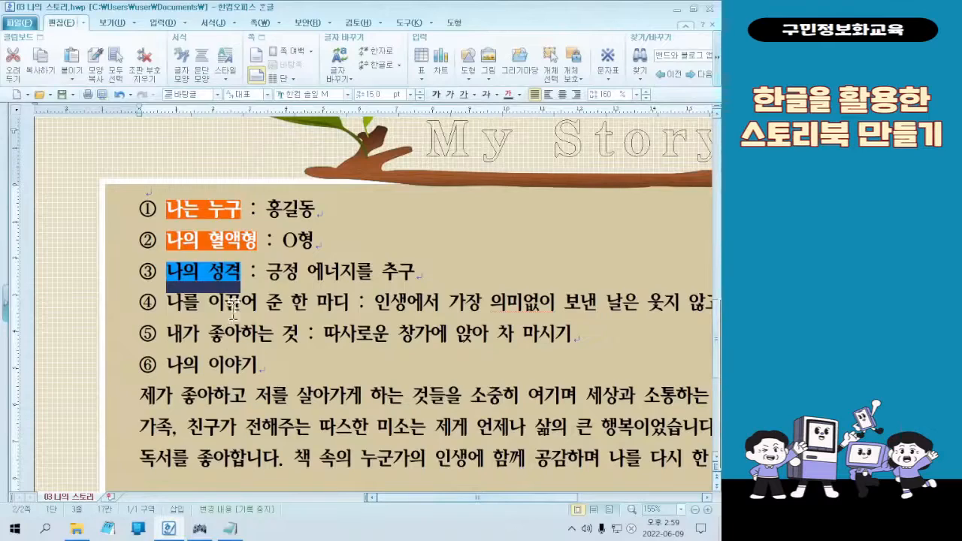
left_click_drag(167, 302, 351, 315)
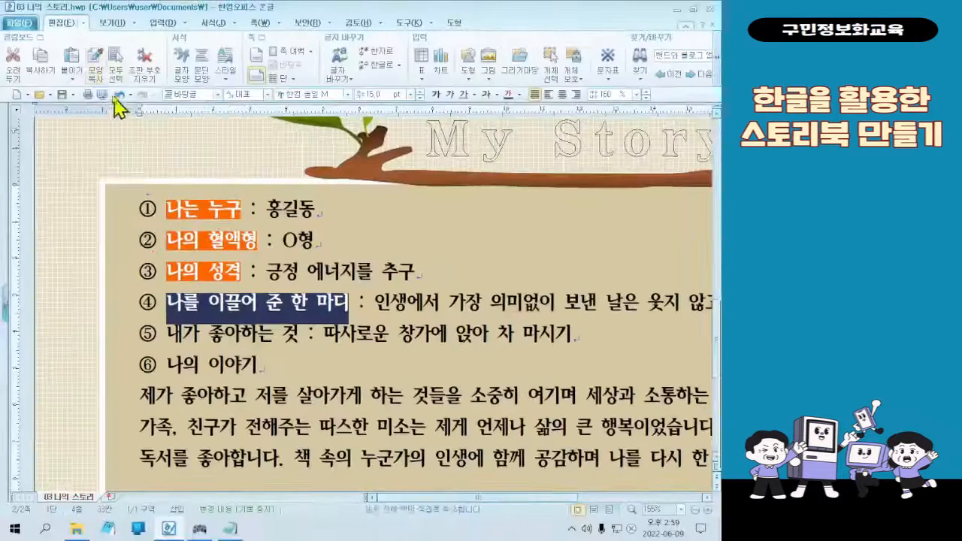
left_click(95, 64)
left_click(231, 336)
Step: Apply the copied character format to the heading 내가 좋아하는 것 in item ⑤
left_click_drag(167, 335, 293, 338)
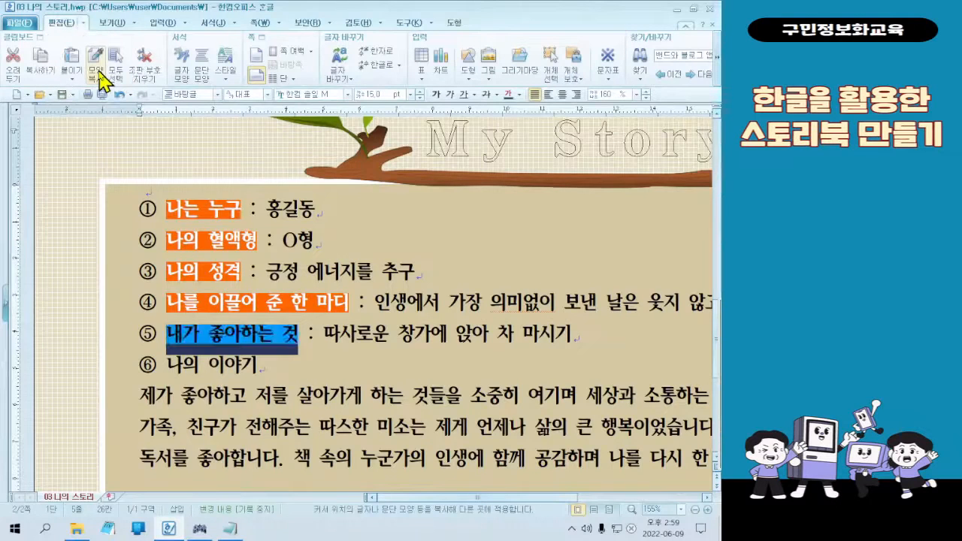
left_click(102, 79)
left_click(242, 396)
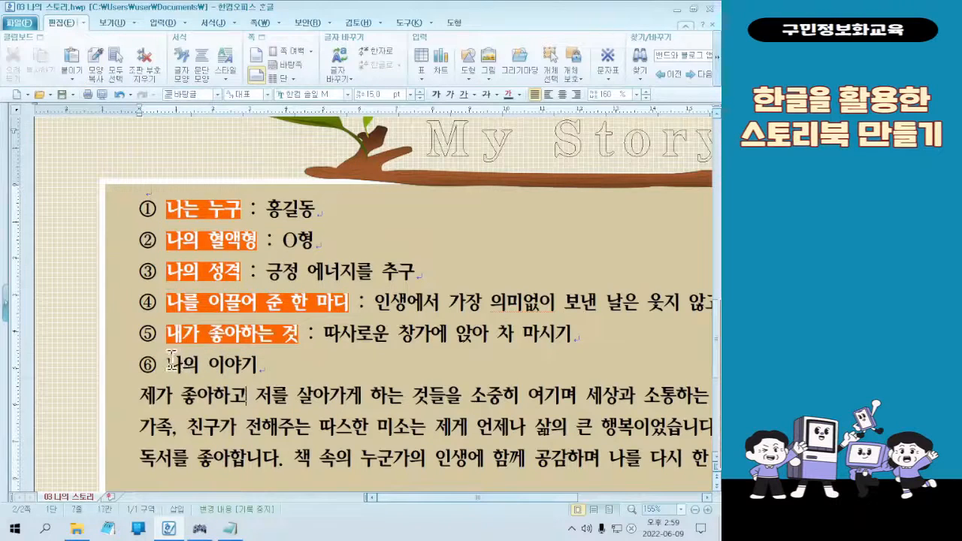
Step: Try to apply the copied character format to the whole heading 나의 이야기 in item ⑥, and undo it
left_click_drag(171, 359, 269, 362)
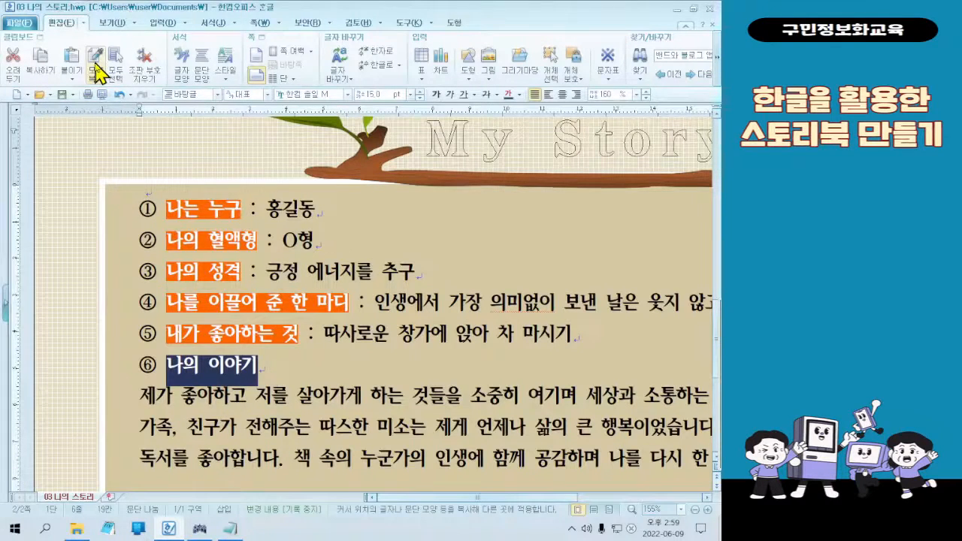
left_click(96, 70)
left_click(261, 387)
key("ctrl+z")
left_click(214, 376)
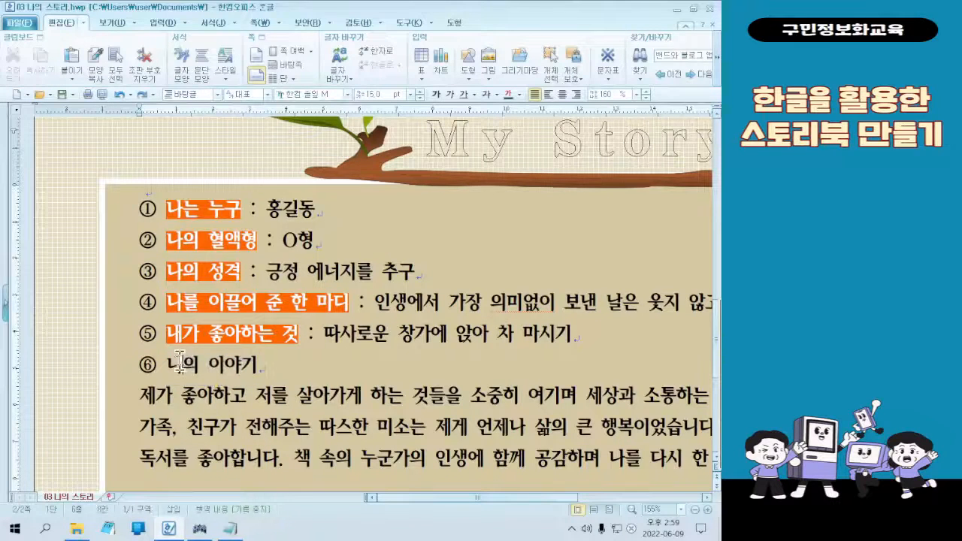
Step: Insert a line break after 나의 이야기 in item ⑥ and remove it again
left_click_drag(166, 365, 259, 364)
left_click(268, 364)
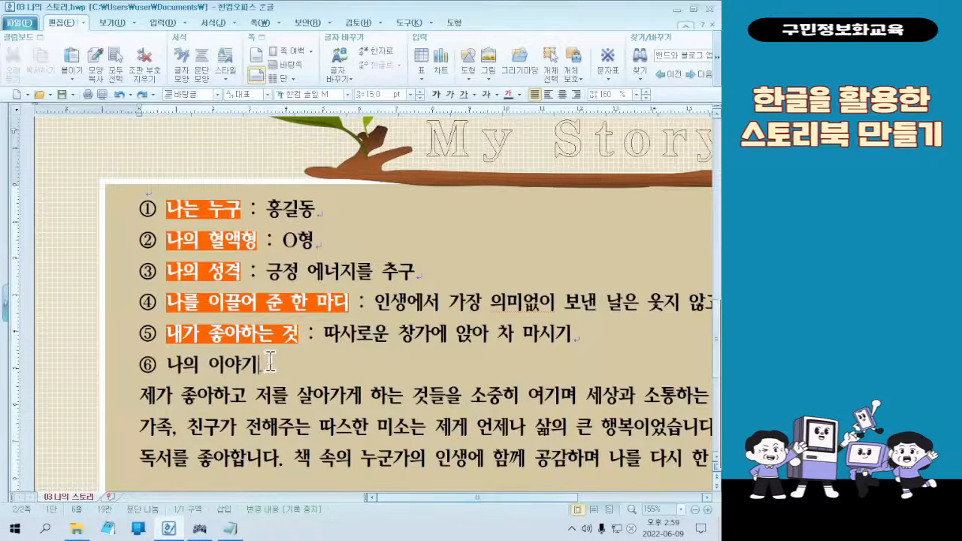
key("Return")
key("BackSpace")
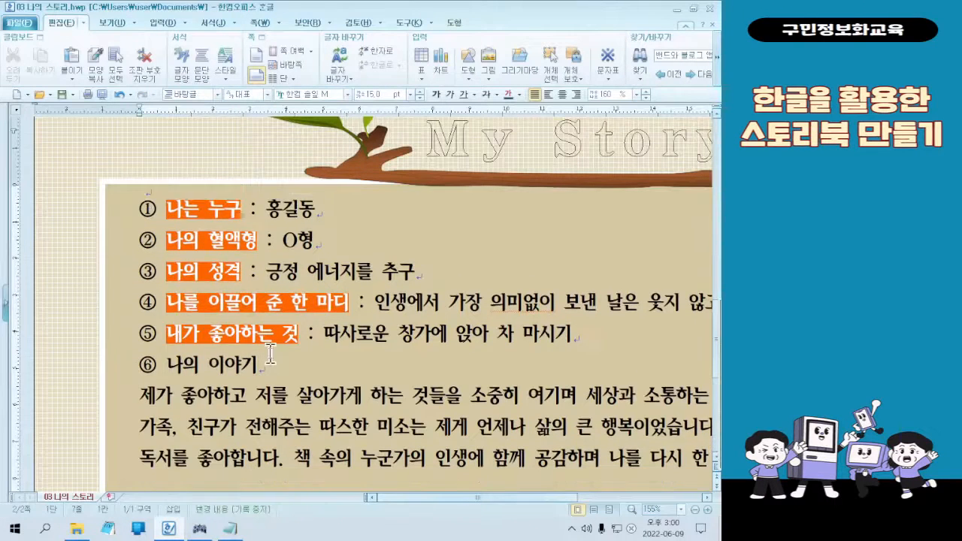
Step: Retry the copied character format on the selected heading text up to the end of item ⑥, undoing each attempt
left_click_drag(167, 363, 257, 364)
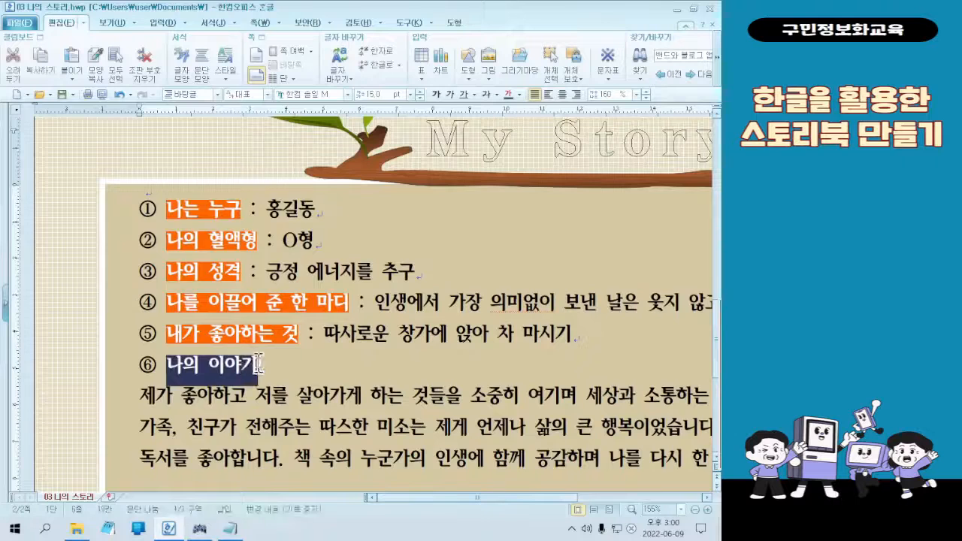
left_click(103, 63)
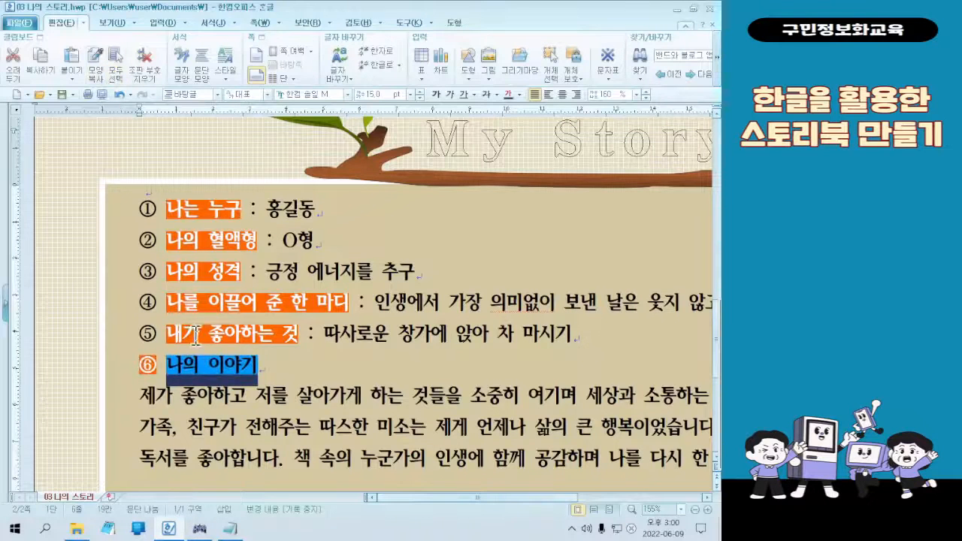
left_click(199, 372)
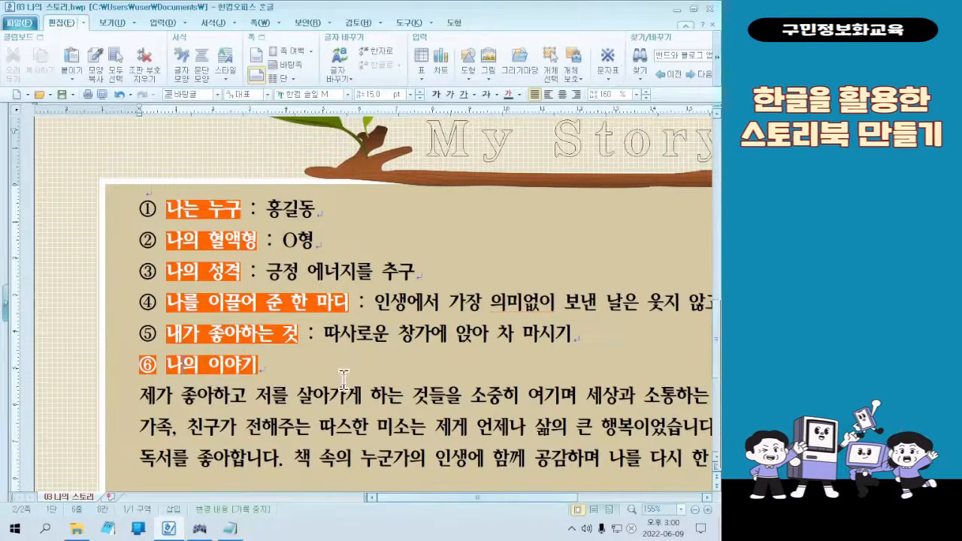
key("ctrl+z")
left_click(251, 375)
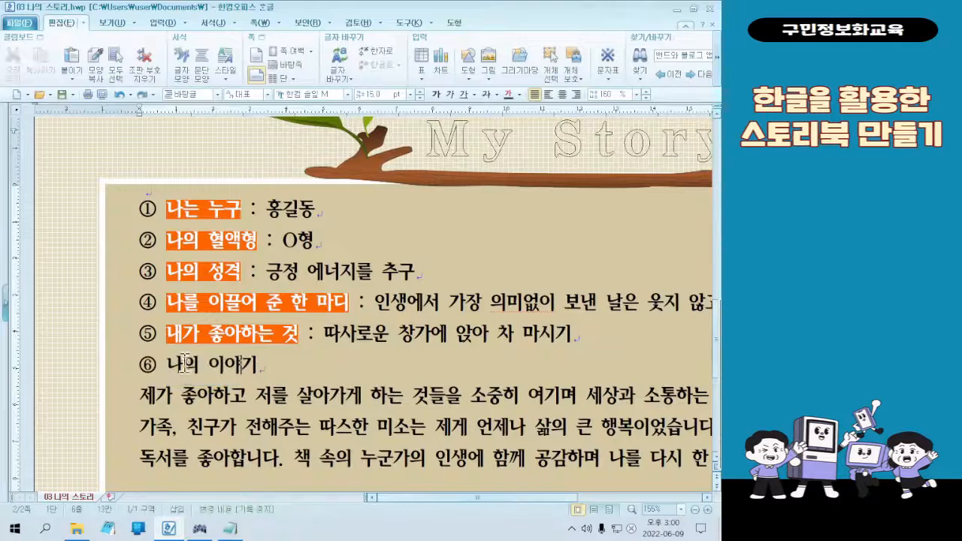
left_click_drag(192, 364, 262, 365)
left_click(95, 58)
left_click(232, 376)
key("ctrl+z")
left_click(184, 357)
Step: Apply the copied character format to only 나의 이야 in item ⑥, leaving out the last character of the heading
left_click_drag(171, 364, 246, 365)
left_click(96, 59)
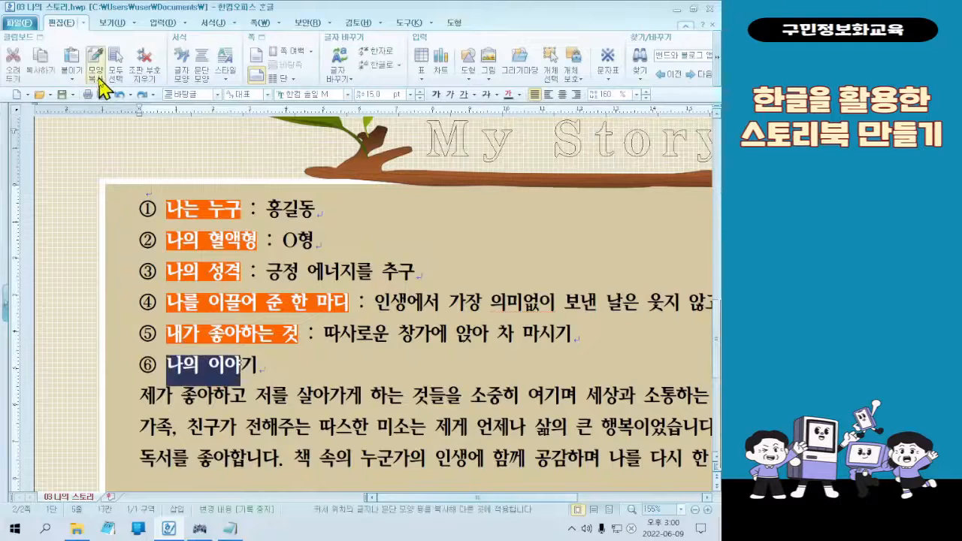
left_click(225, 379)
Step: Add a space at the end of item ⑥ and apply the copied character format to the heading's last character 기
left_click(287, 368)
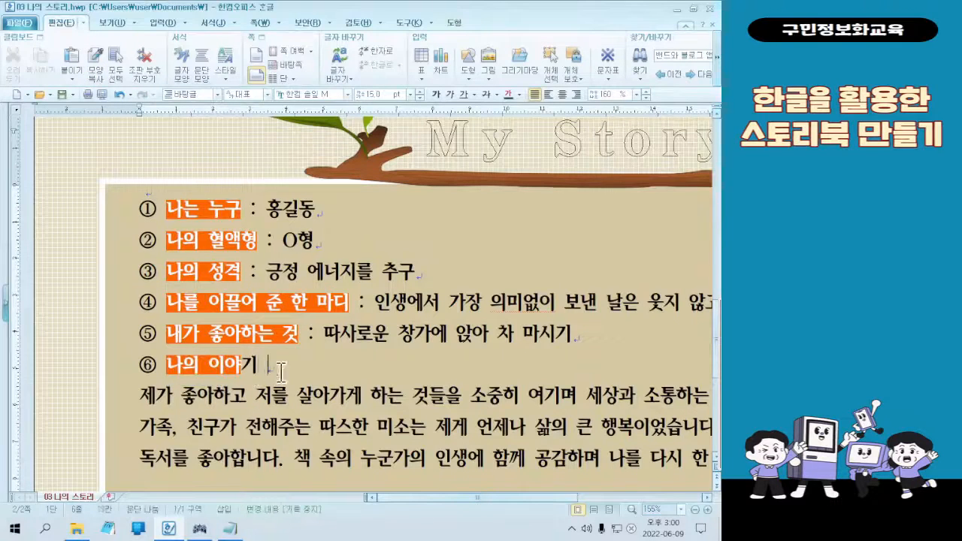
left_click_drag(261, 366, 242, 367)
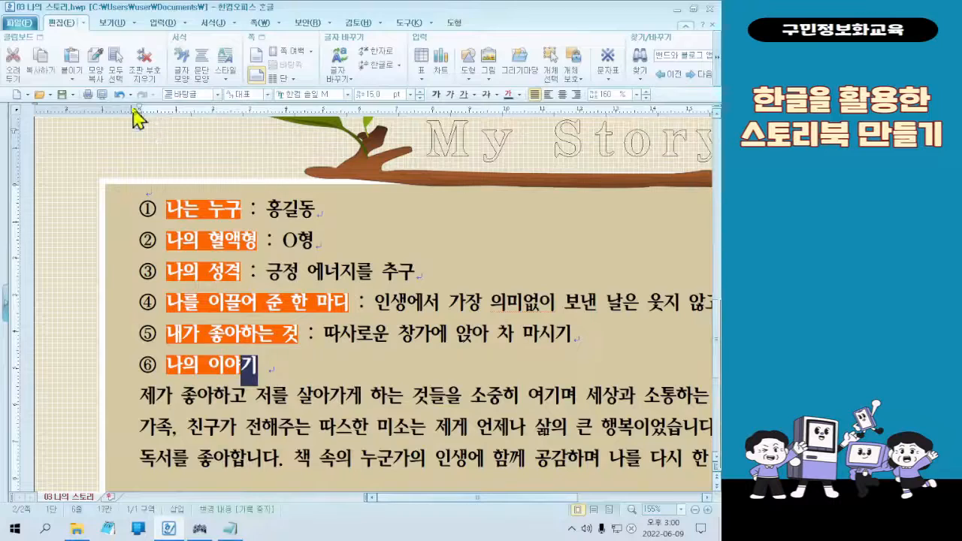
left_click(105, 73)
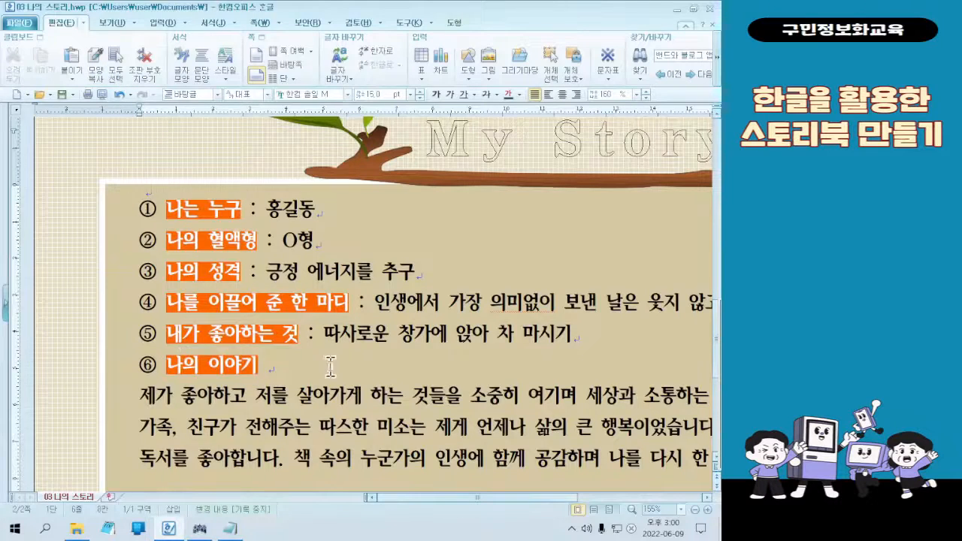